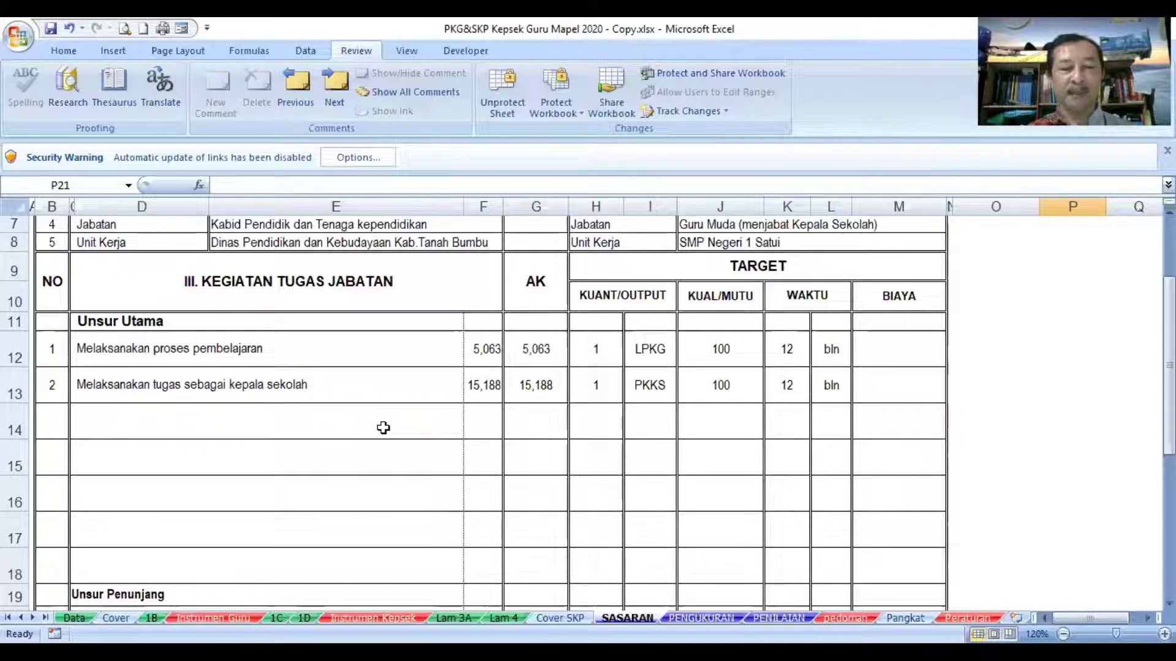
Set the year (TAHUN) in cell D1 of the Data sheet to 2020
scroll(384, 427, "up", 2)
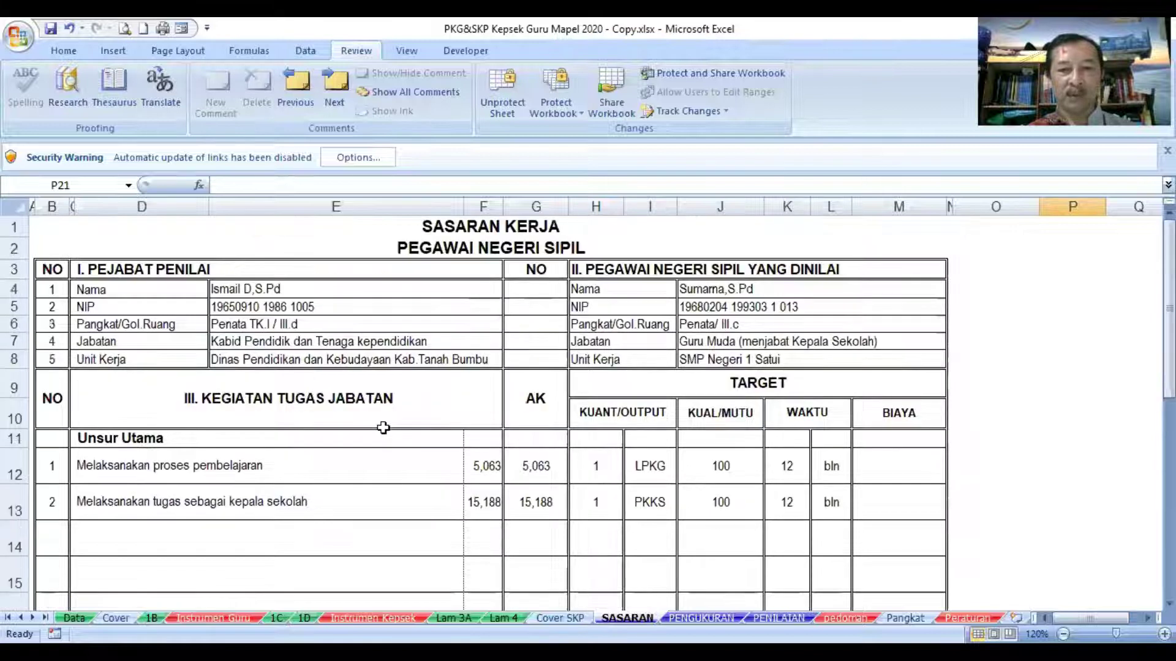
left_click(698, 327)
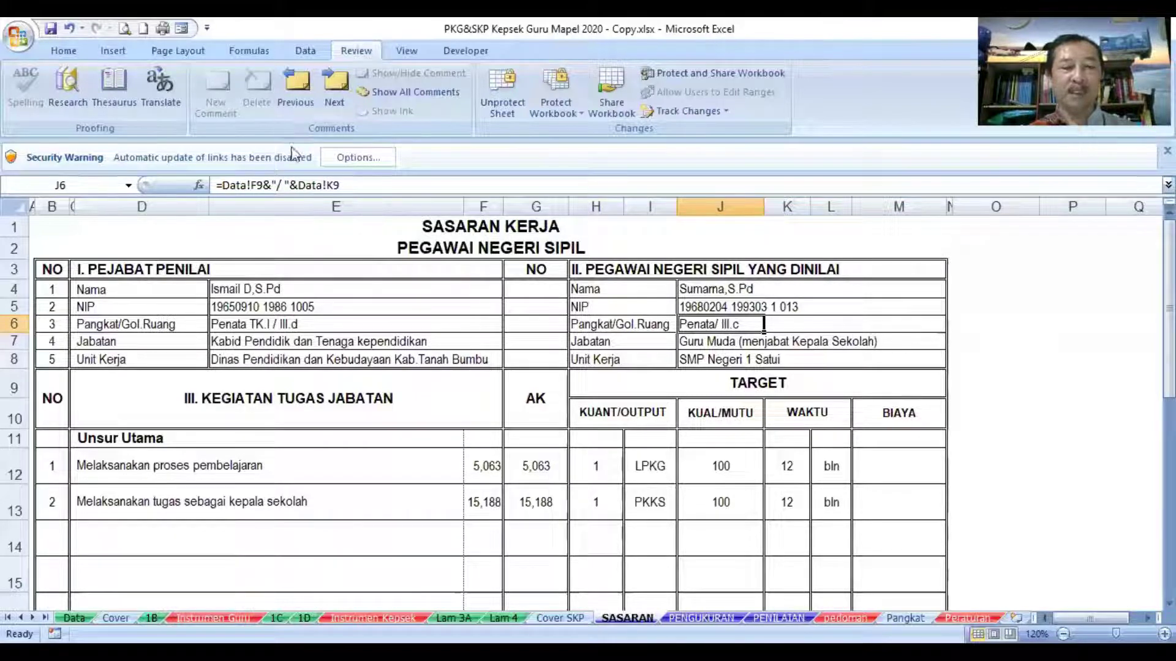
left_click(74, 617)
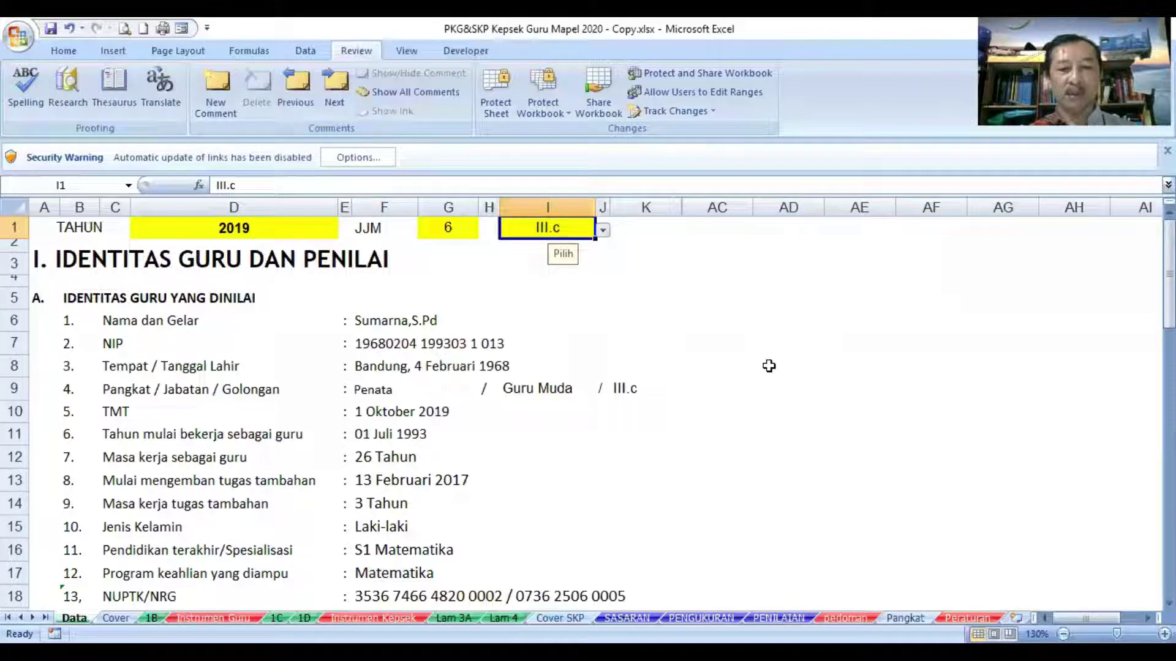
left_click(271, 228)
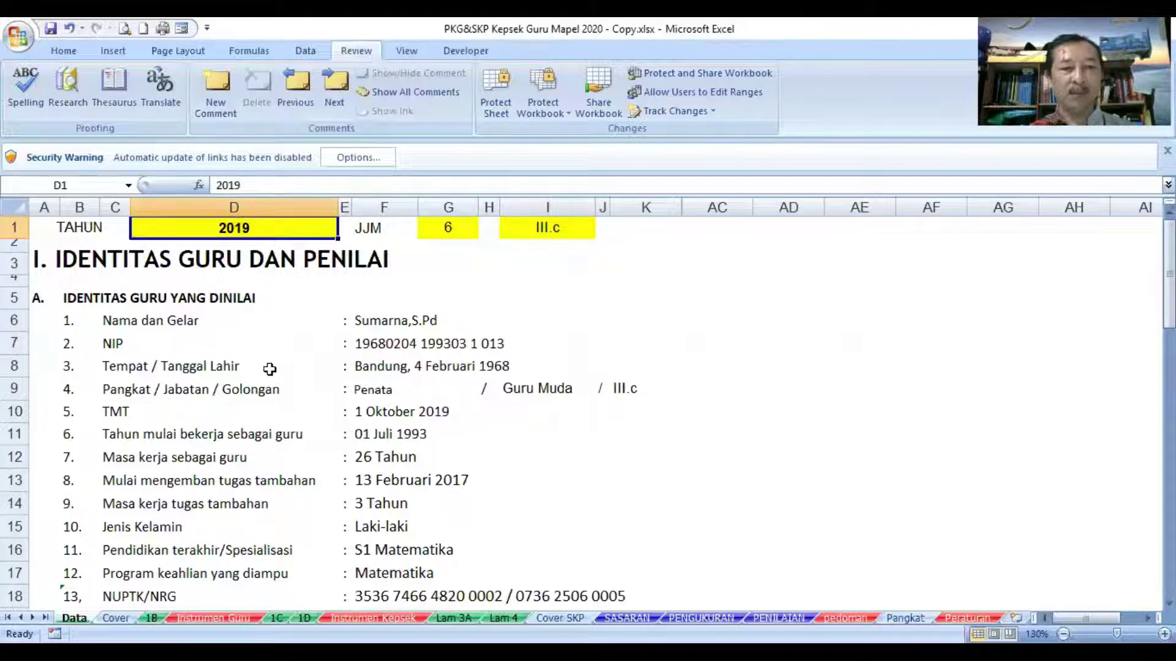
type("2020")
left_click(475, 320)
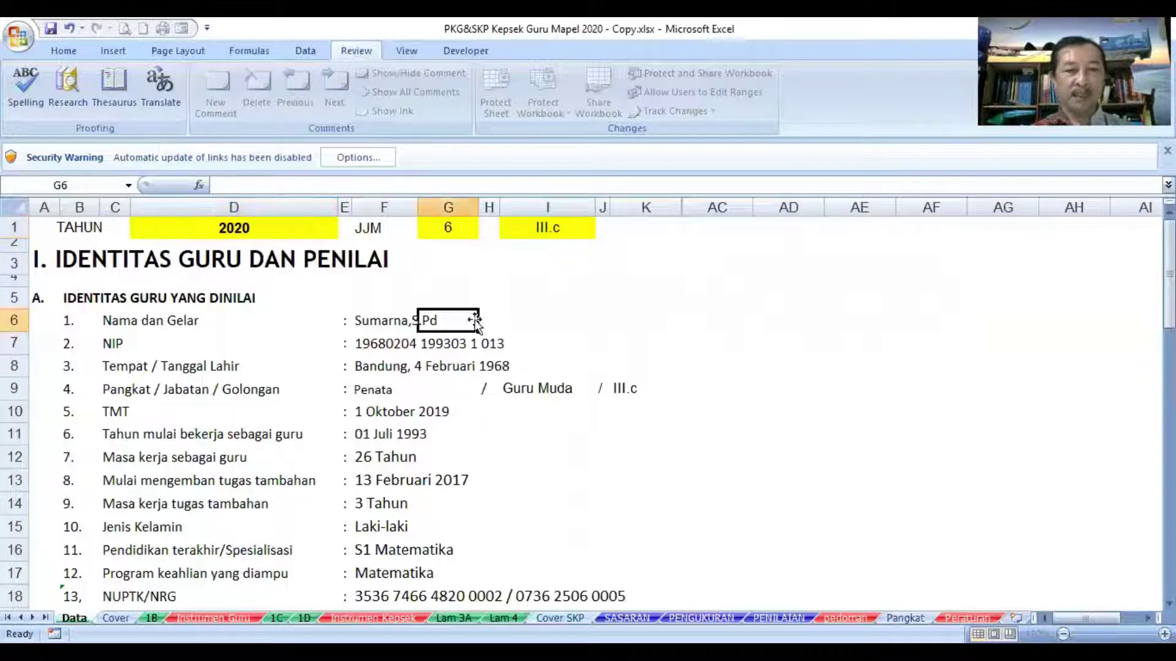
Choose III.c as the teacher's rank grade in cell I1 of the Data sheet
left_click(467, 226)
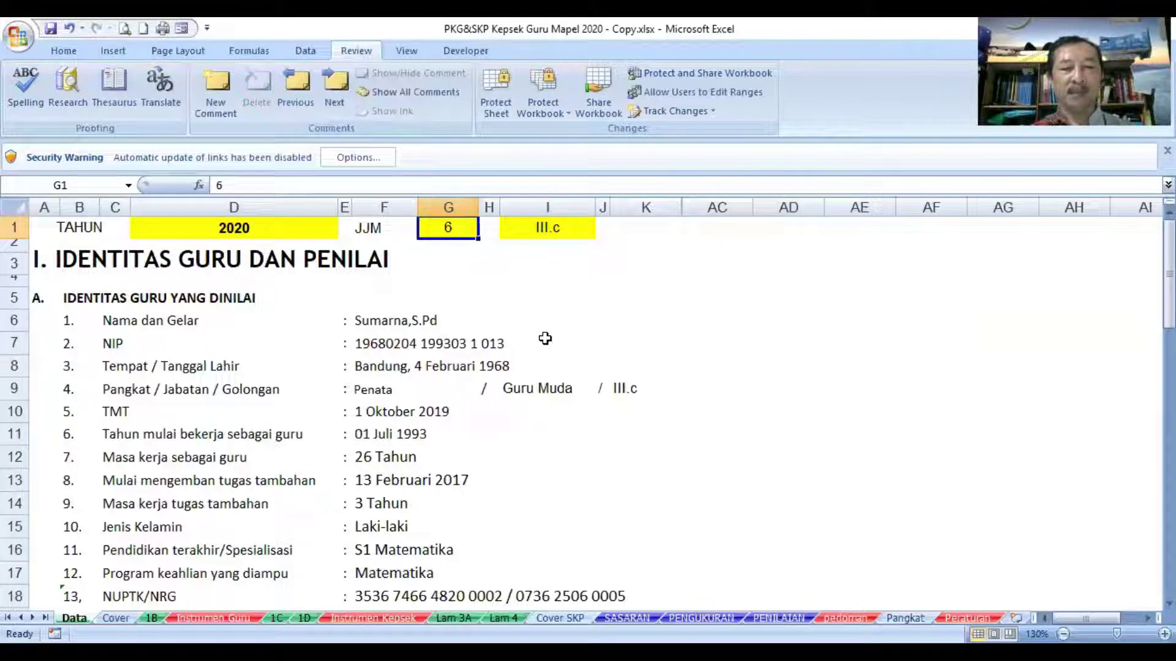
left_click(545, 227)
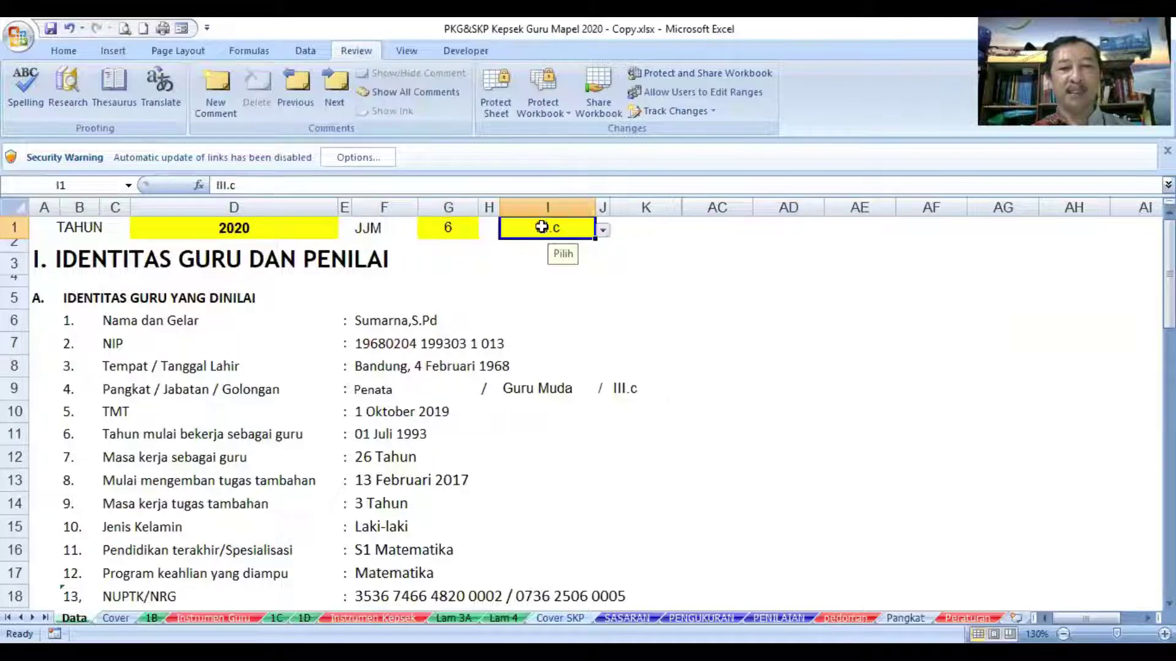
left_click(603, 232)
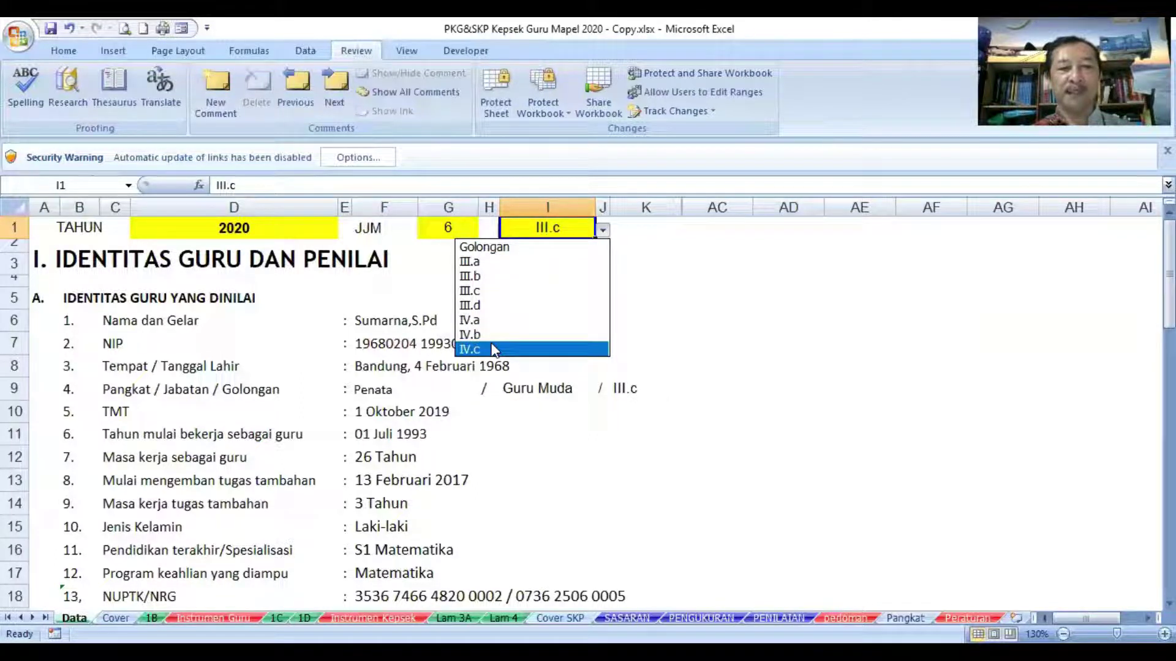
left_click(486, 291)
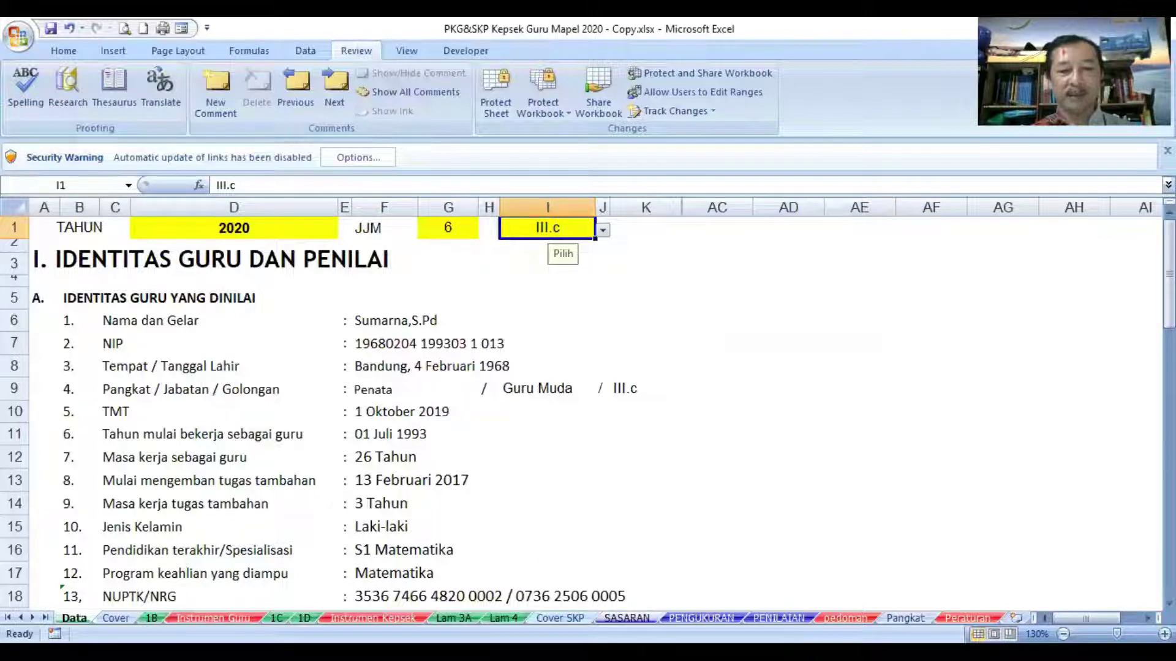
On the SASARAN sheet, examine the teacher's rank and the credit, output, quality, time and cost targets of the first two main activities
left_click(627, 618)
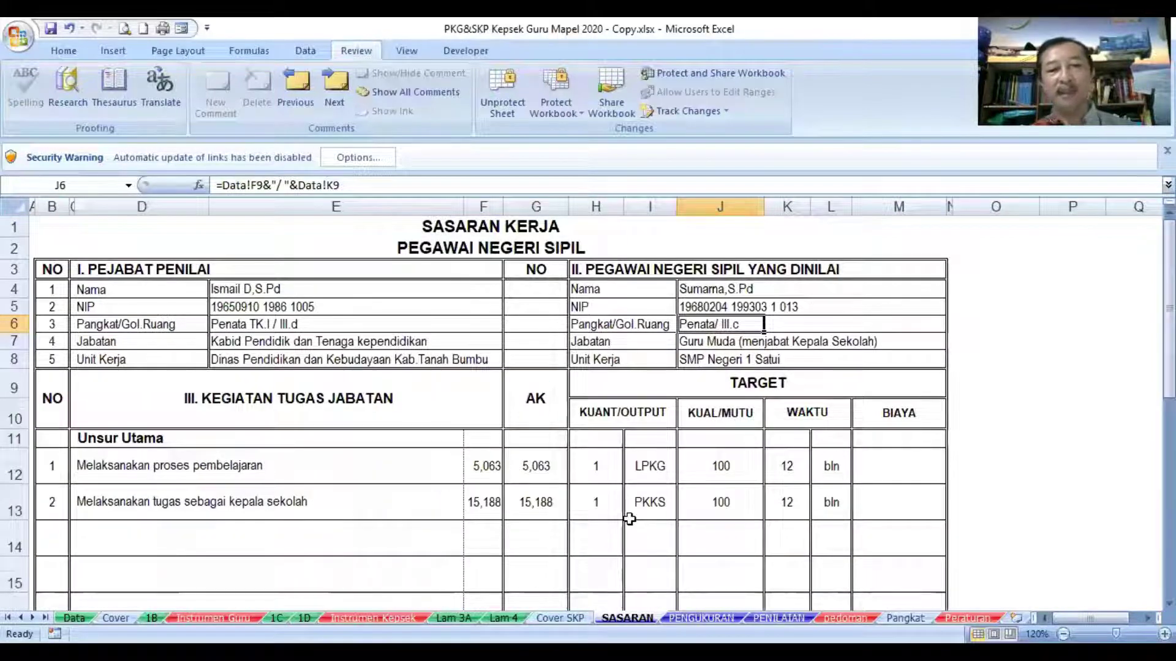
scroll(630, 519, "down", 1)
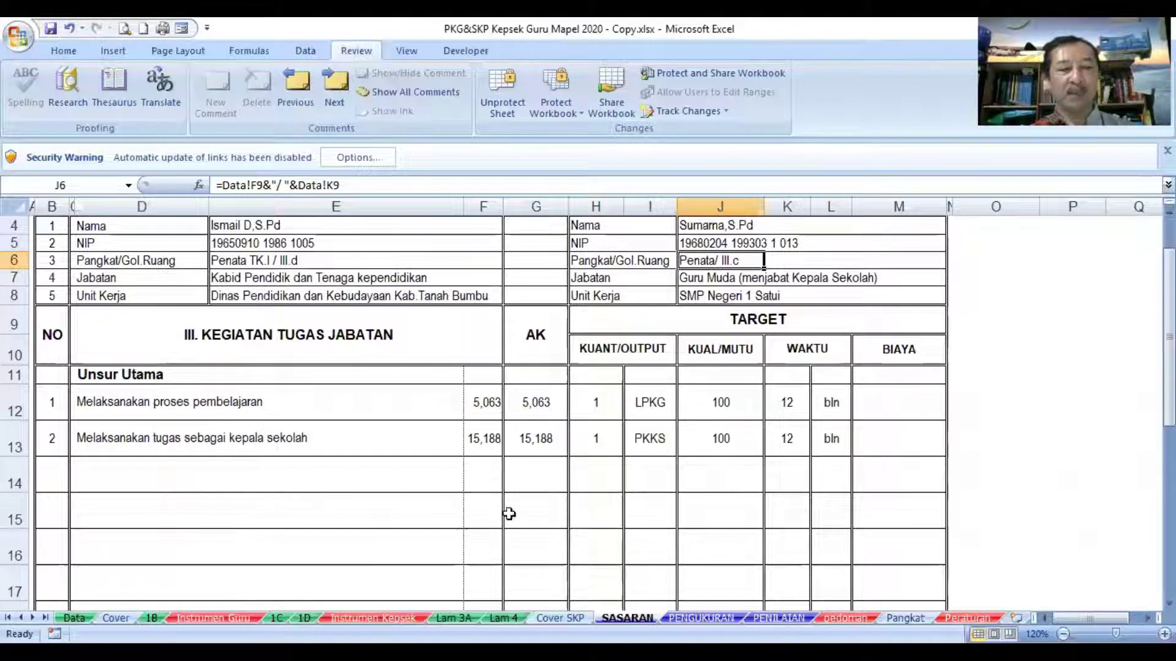
left_click(134, 403)
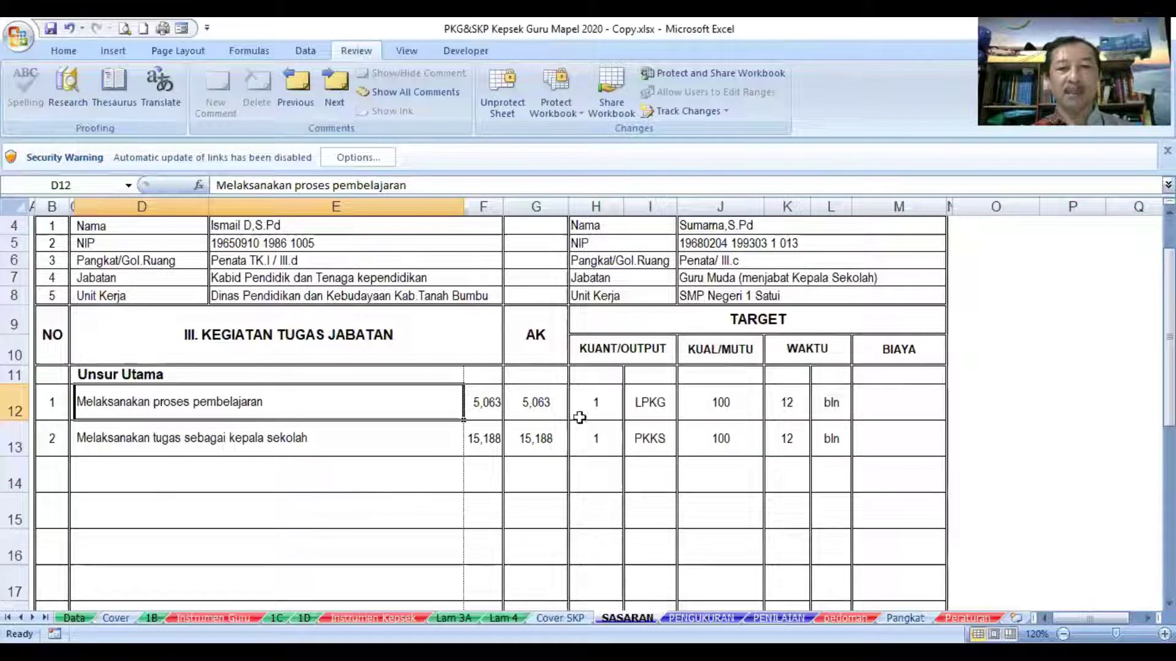
left_click(711, 260)
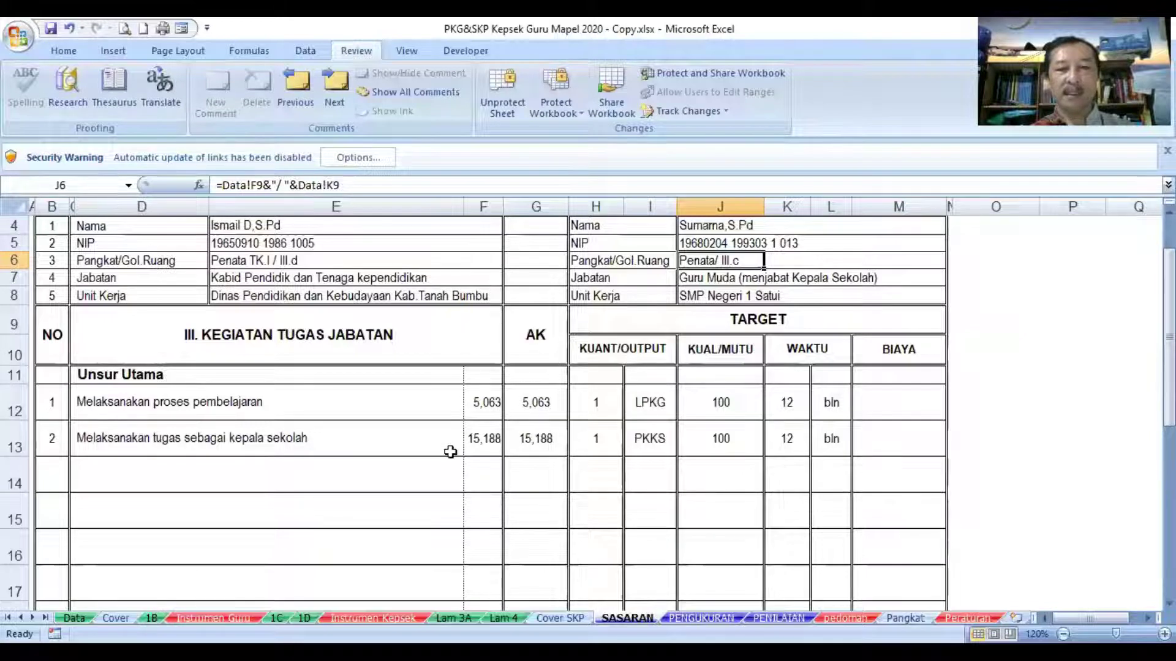
left_click(481, 403)
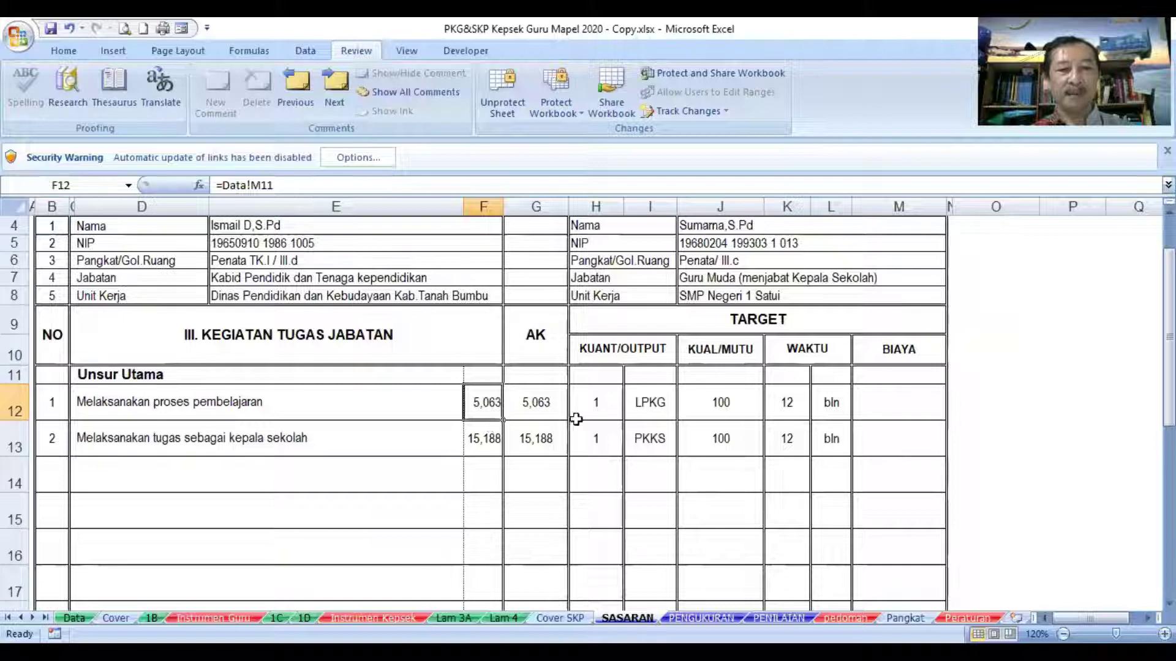
left_click(598, 404)
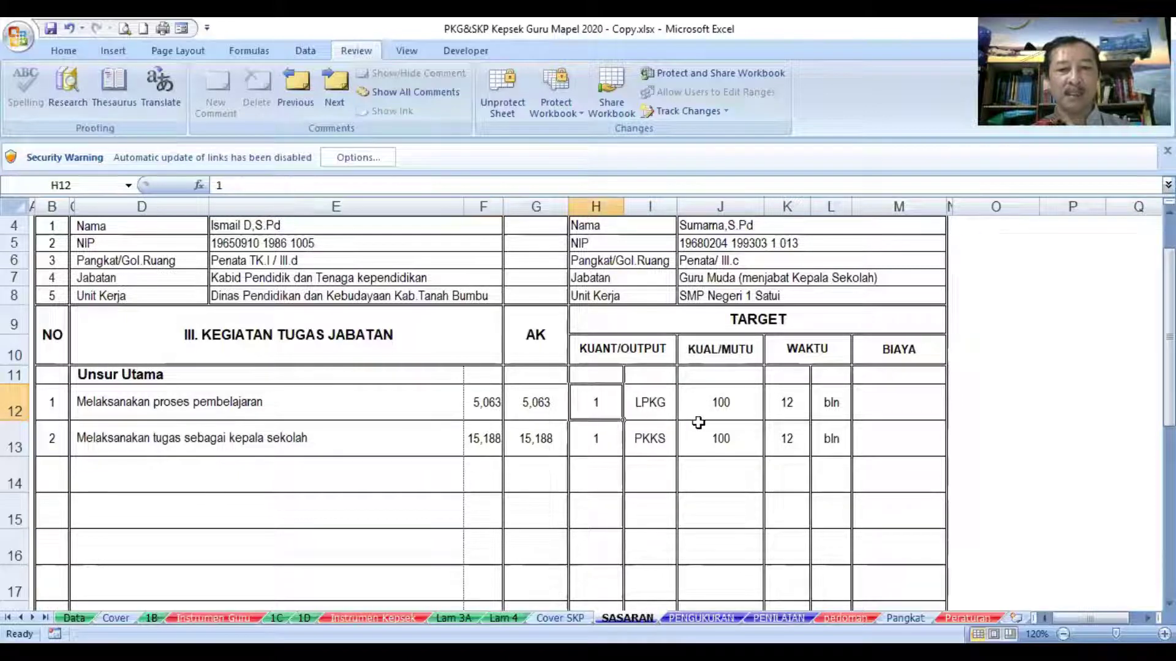
left_click(657, 406)
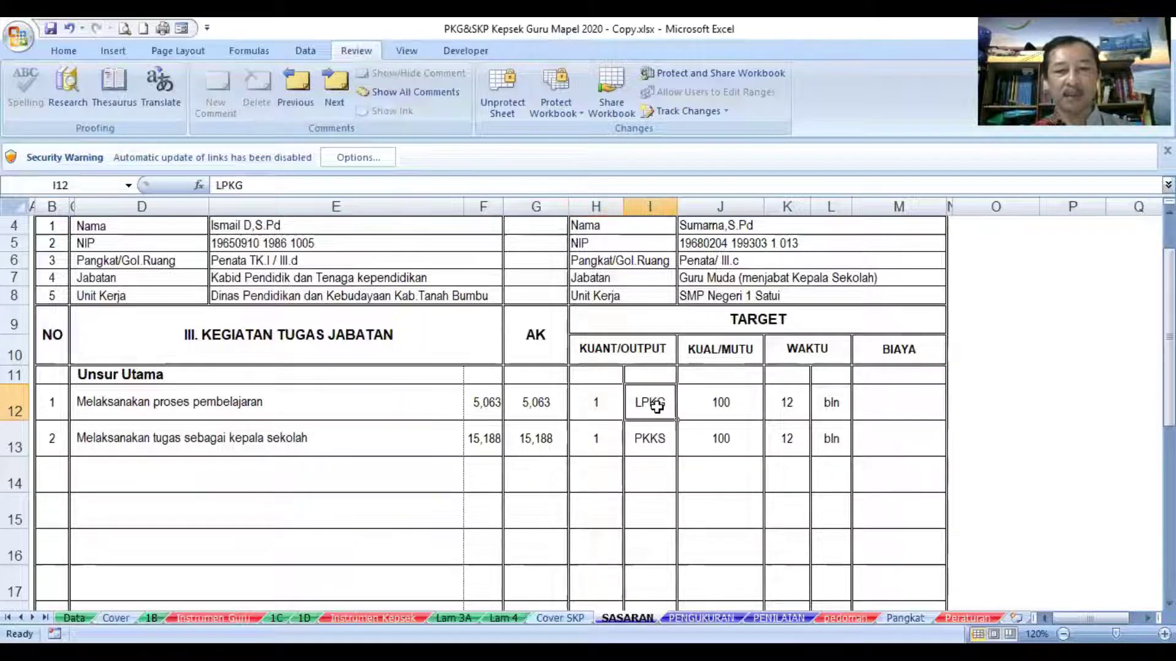
left_click(719, 403)
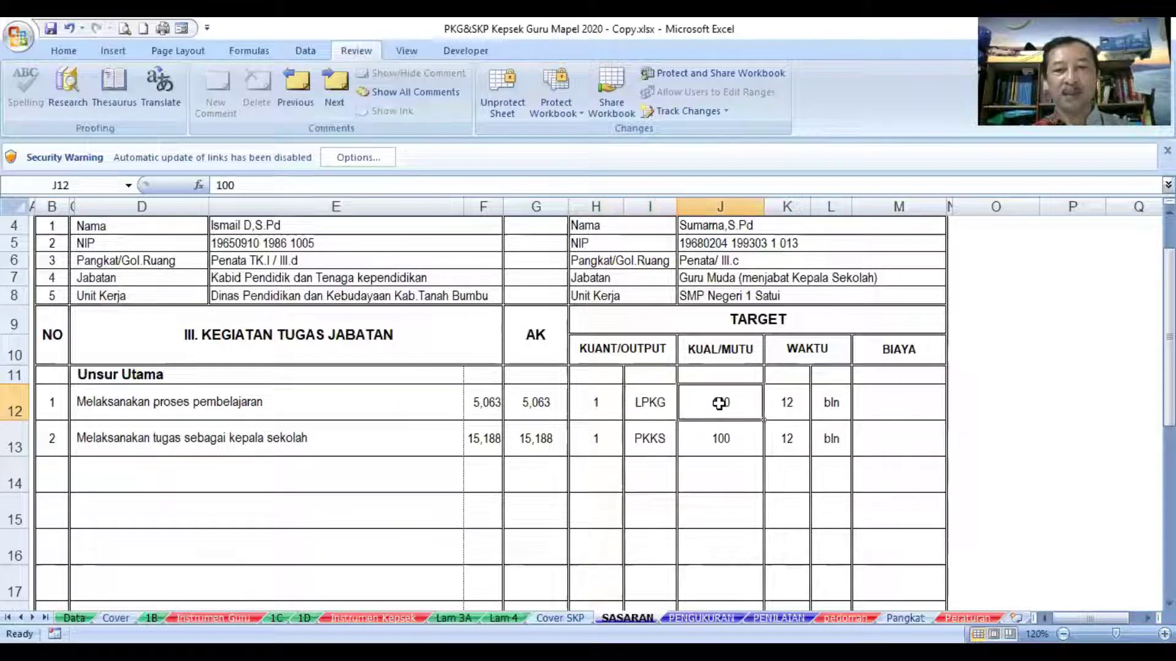
left_click(787, 404)
left_click(816, 402)
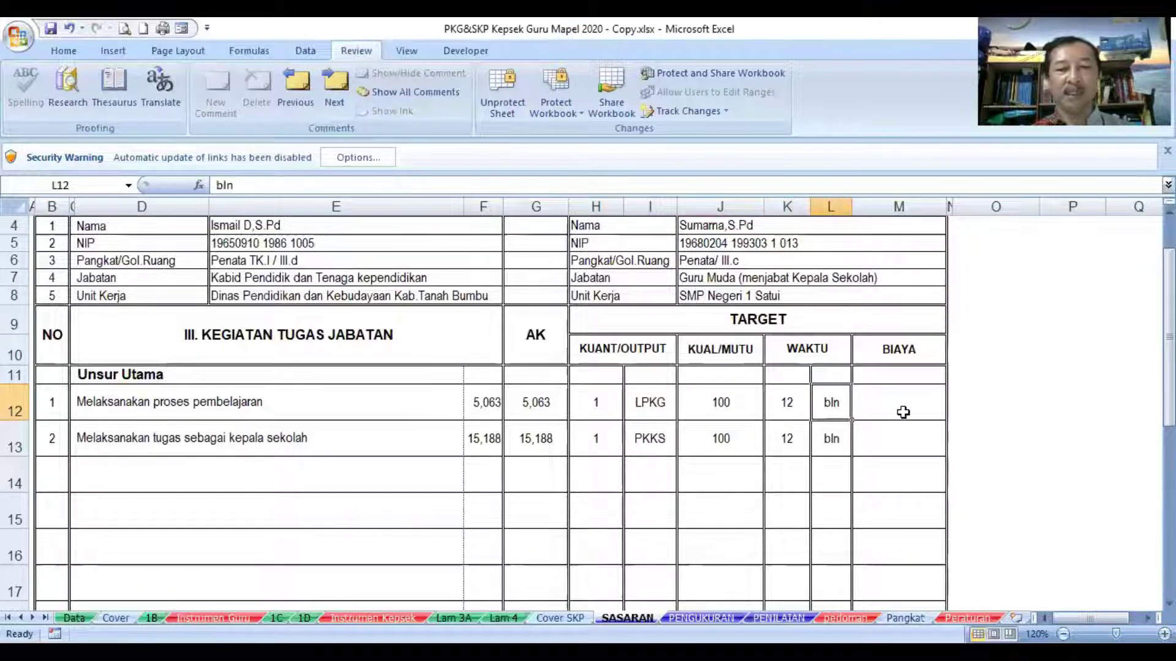
left_click(901, 411)
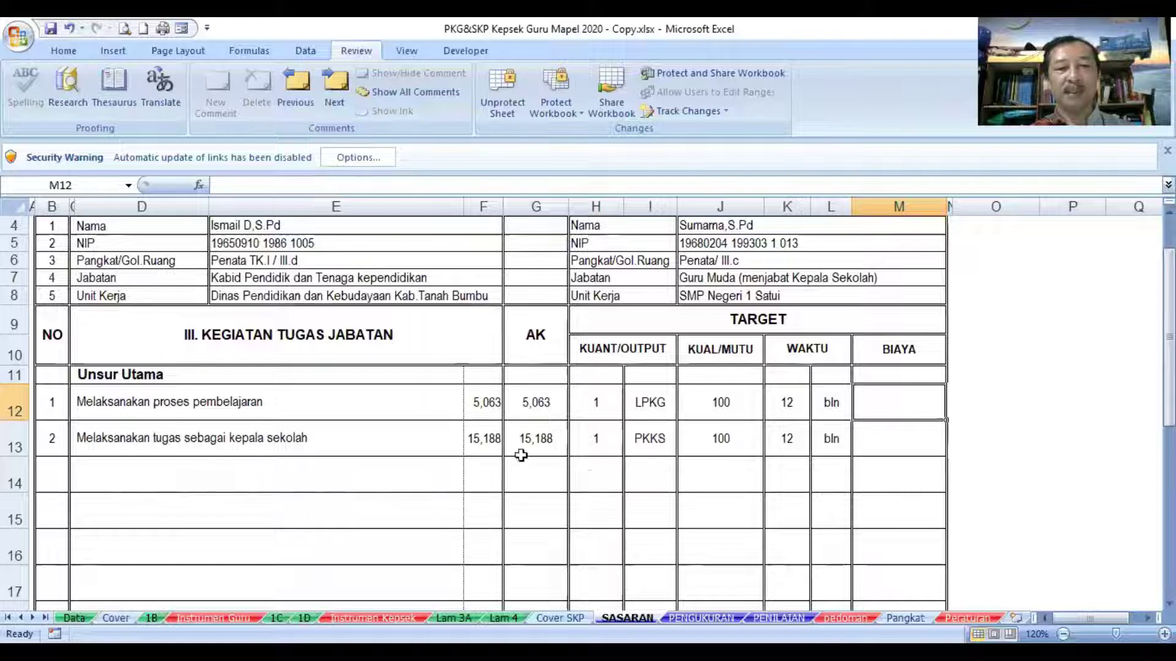
left_click(598, 450)
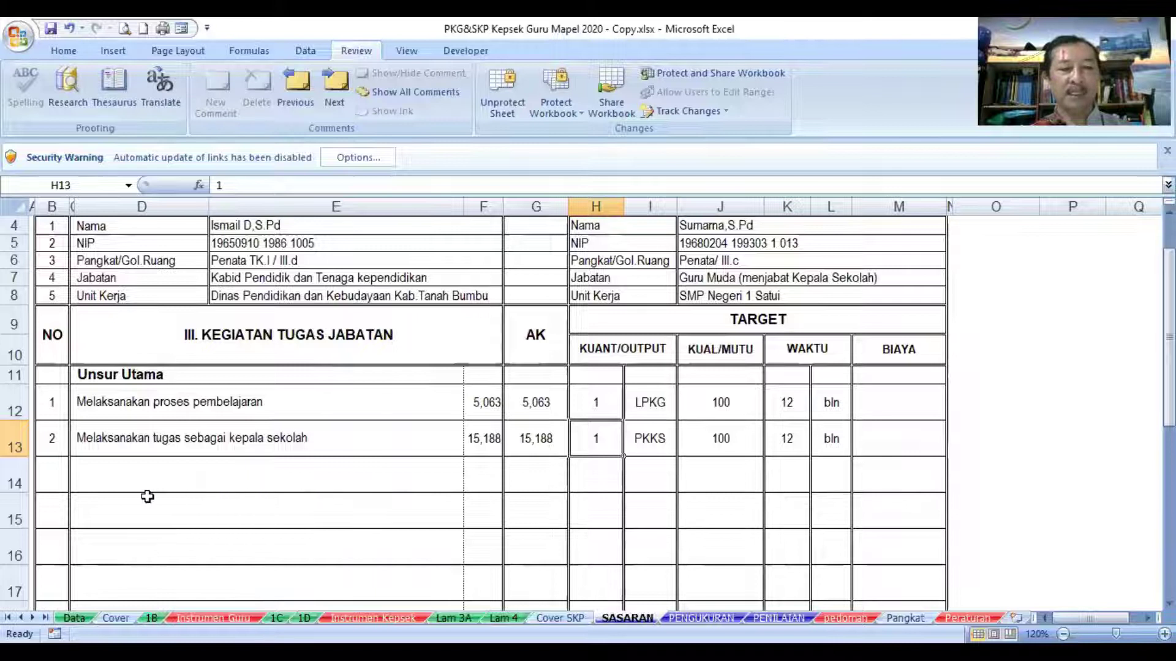
Try to edit the number cell B14 of the third main-activity row
left_click(122, 482)
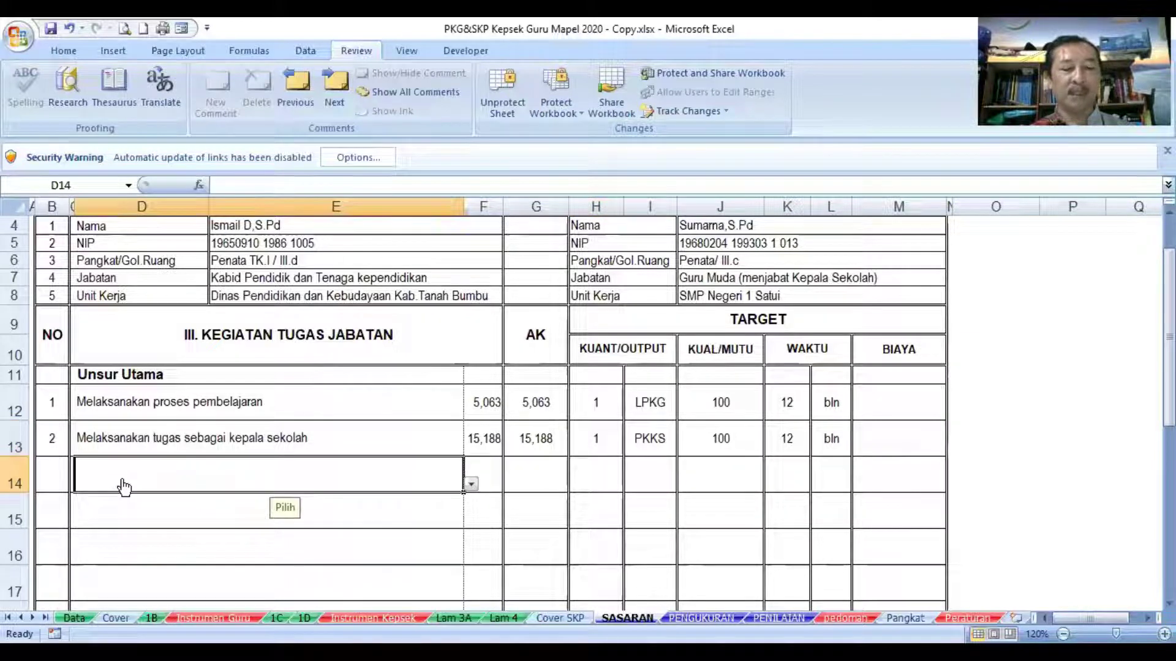
left_click(45, 479)
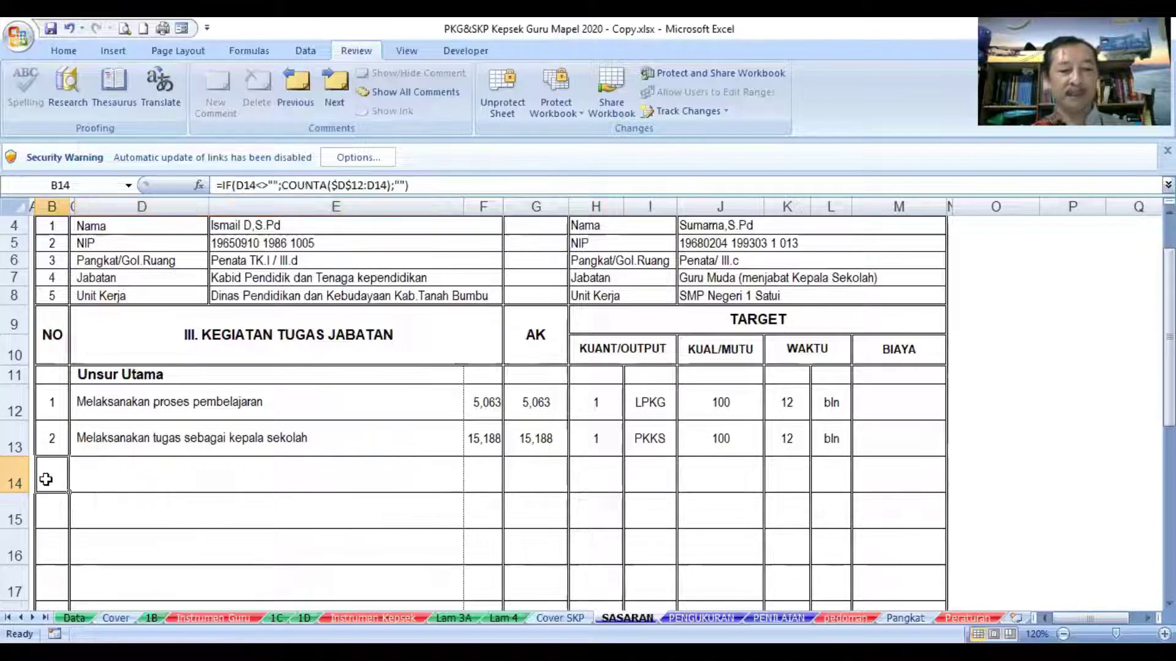
double_click(63, 493)
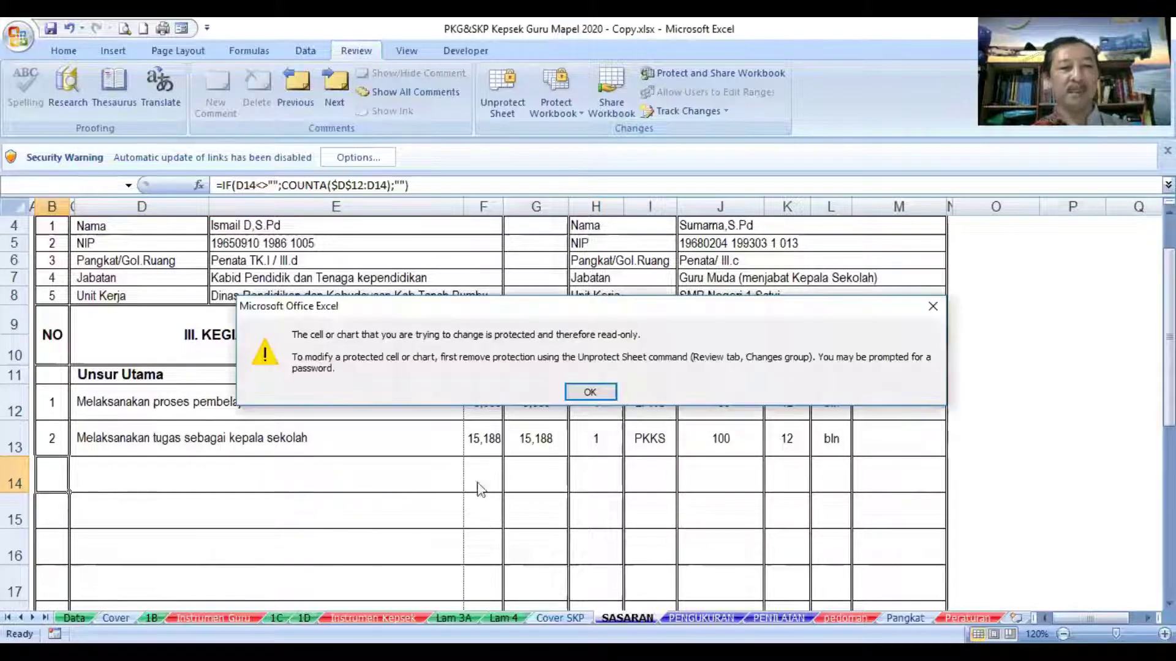
left_click(588, 392)
Choose "Mengikuti diklat funsional lamanya 30-80JP" as the activity in row 14 and inspect its number and credit-value formulas
left_click(145, 472)
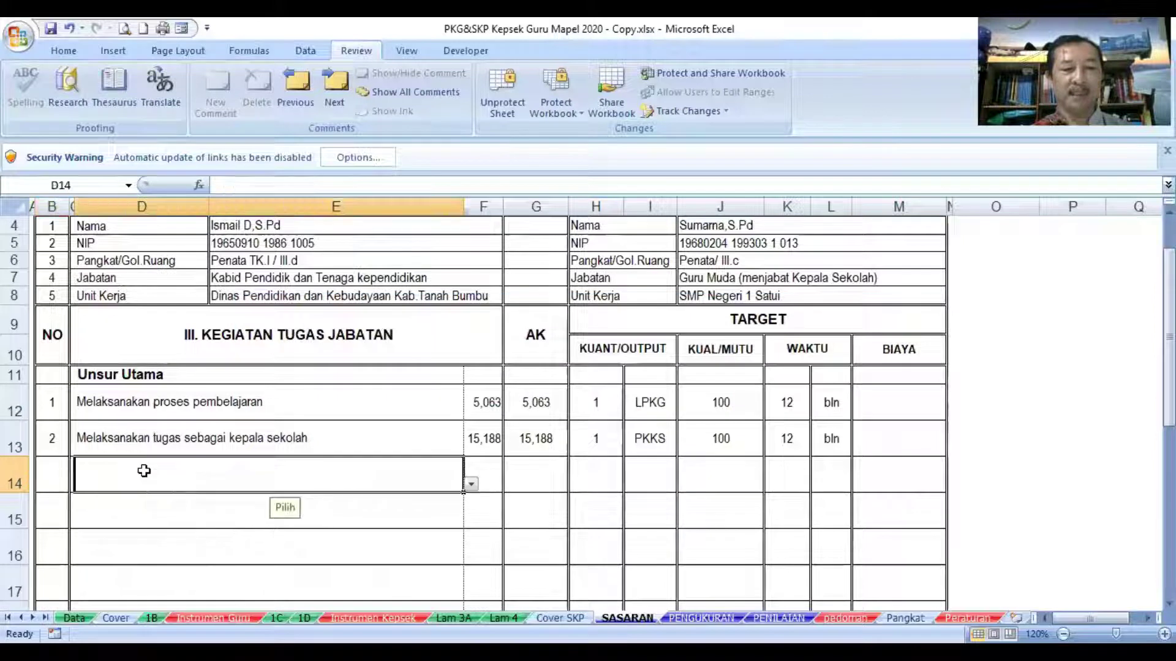
left_click(471, 484)
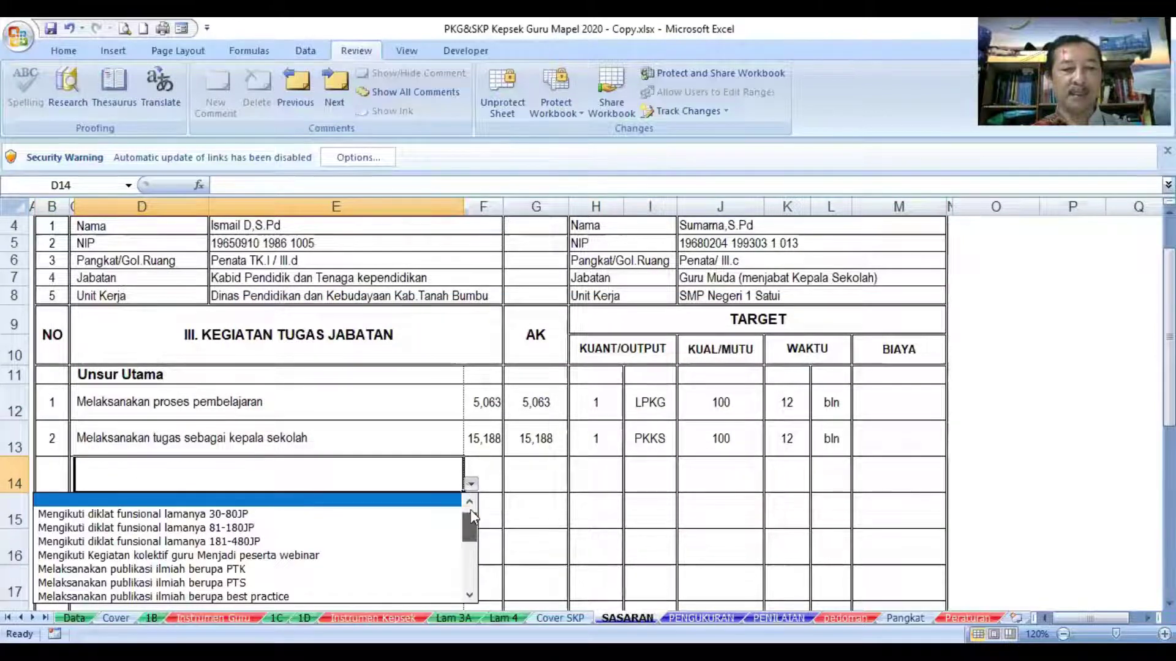
scroll(471, 512, "up", 1)
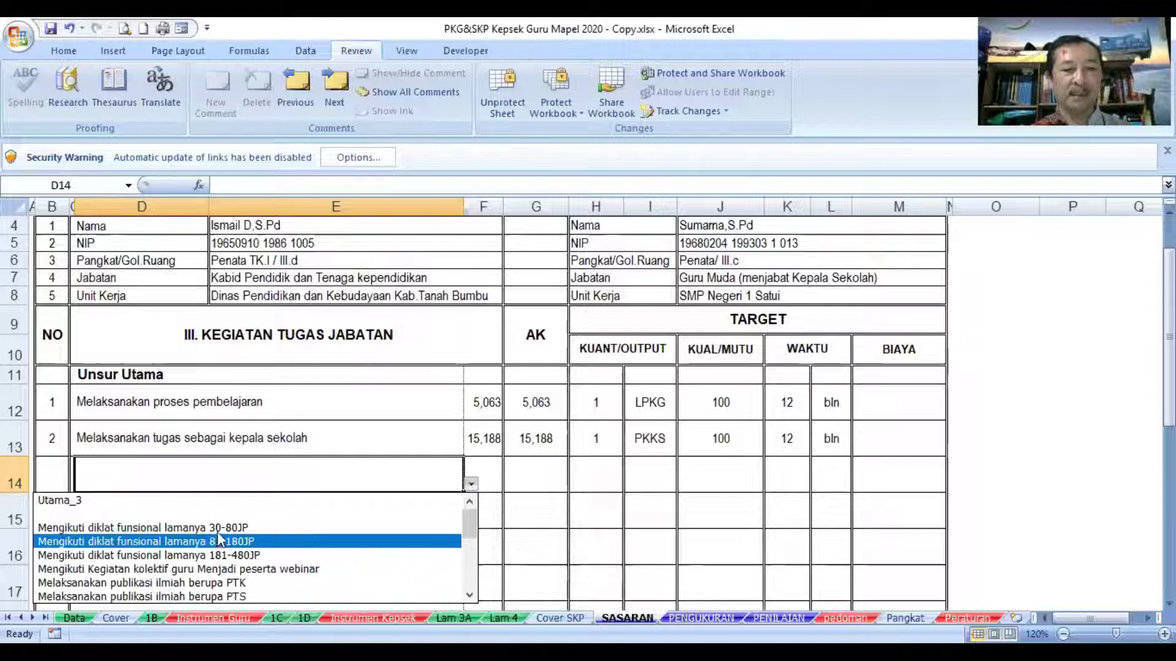
key("Up")
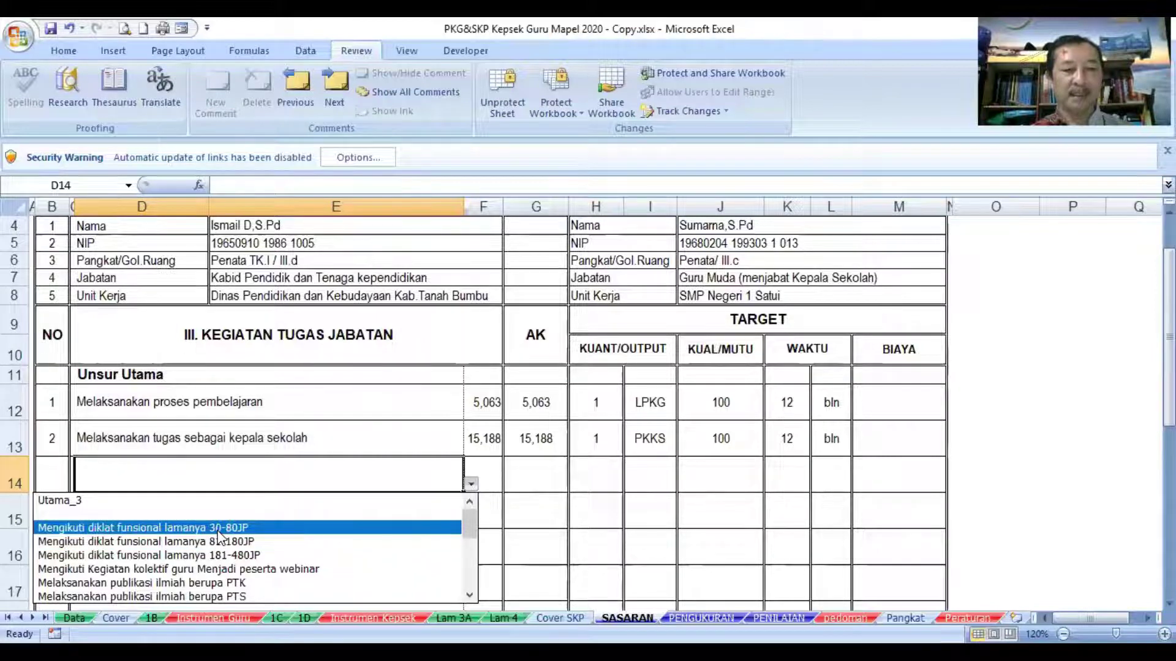
key("Return")
left_click(55, 477)
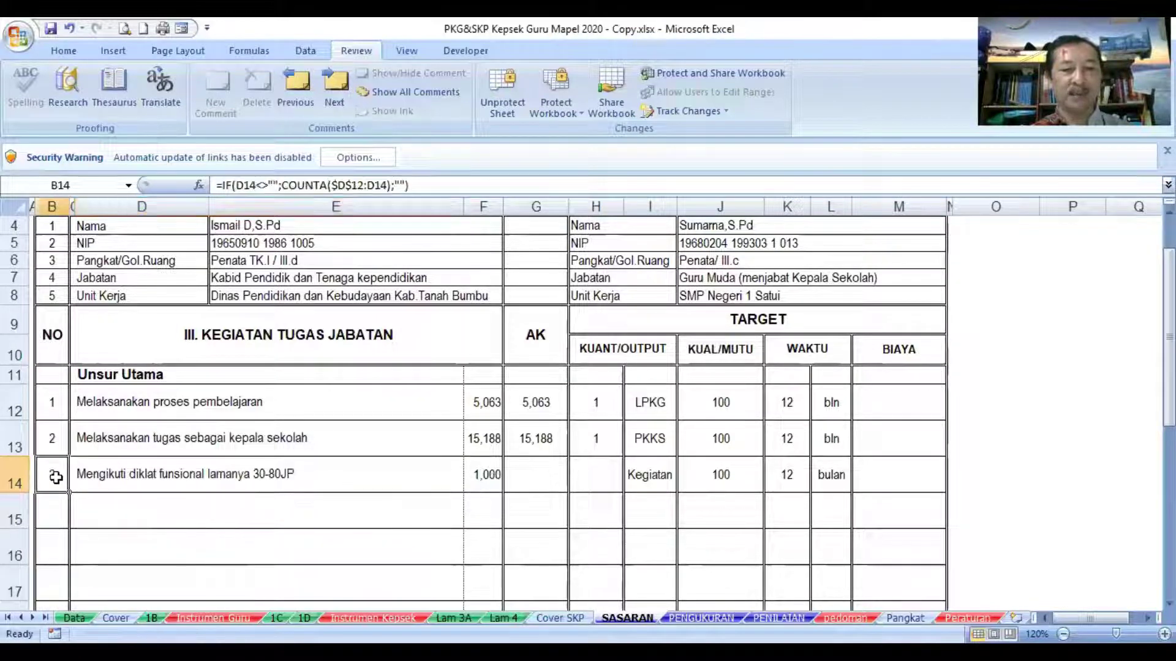
left_click(492, 481)
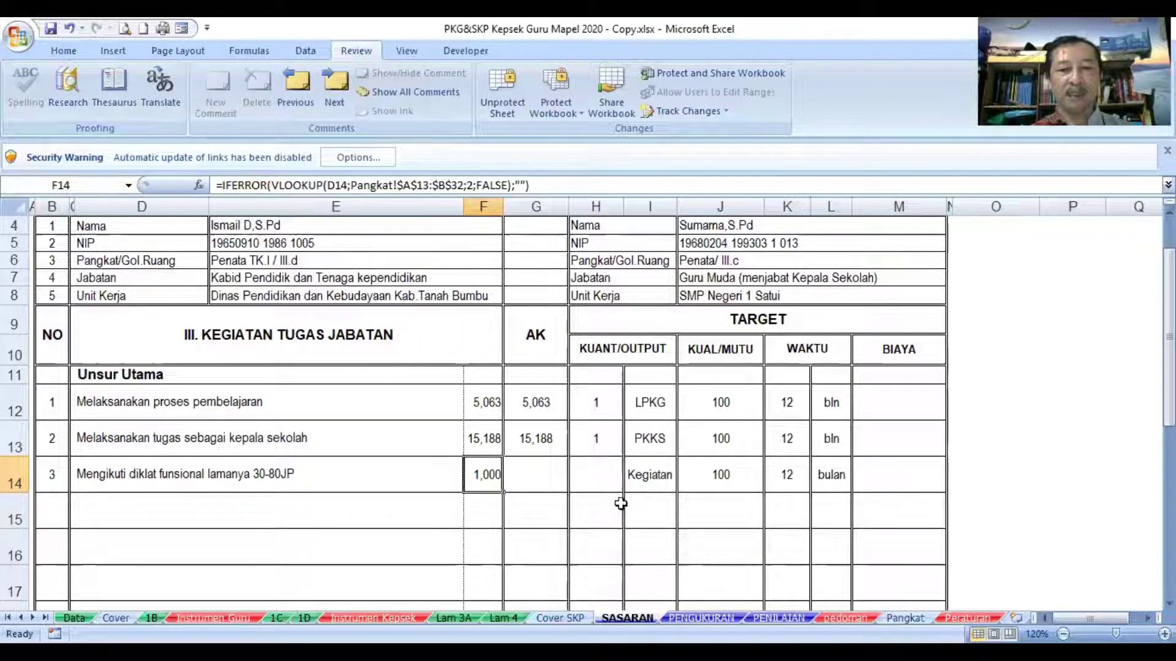
Set the output quantity of the third main activity in H14 to 1
left_click(603, 482)
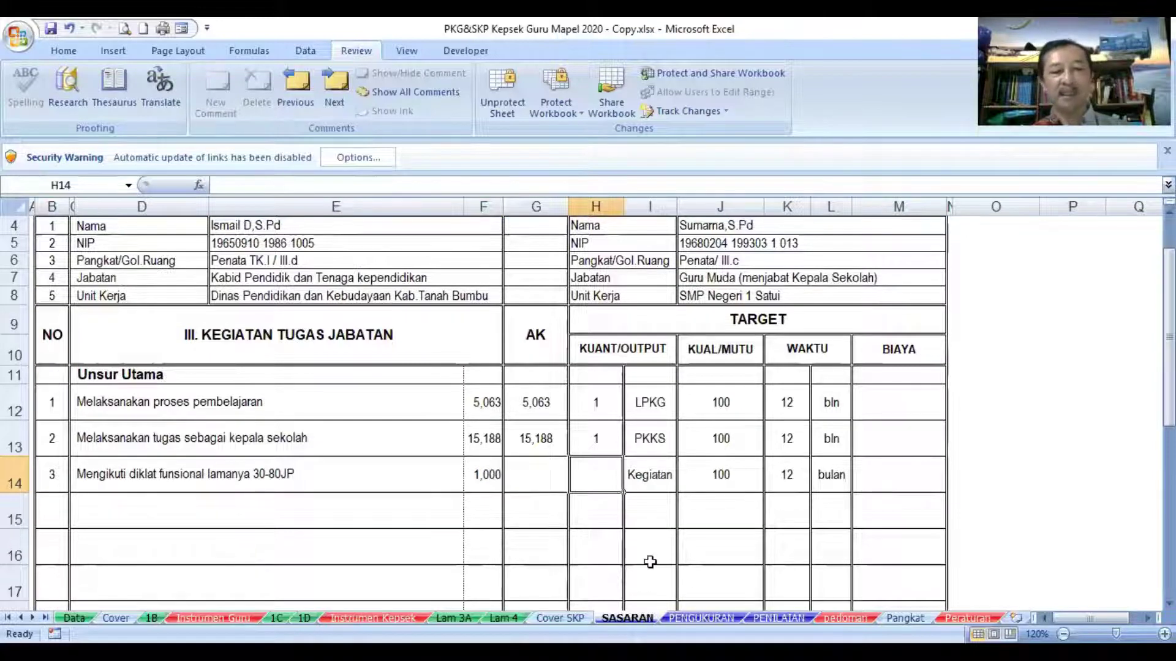
type("1")
key("Return")
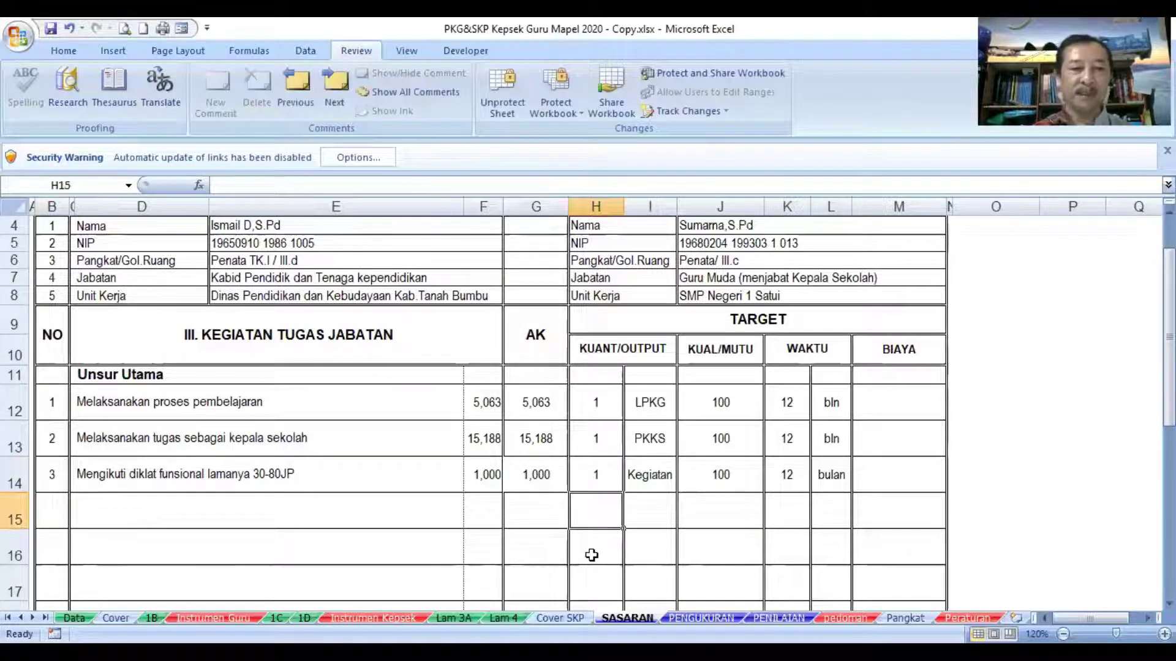
Change the output quantity of the third main activity in H14 to 2
left_click(605, 467)
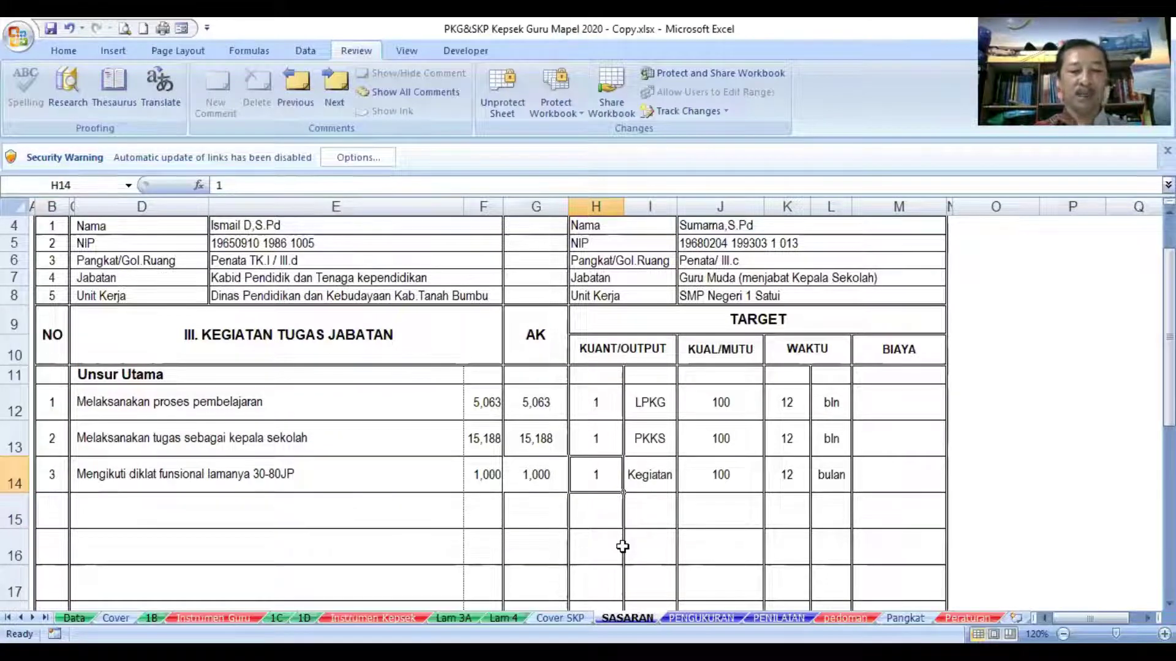
type("2")
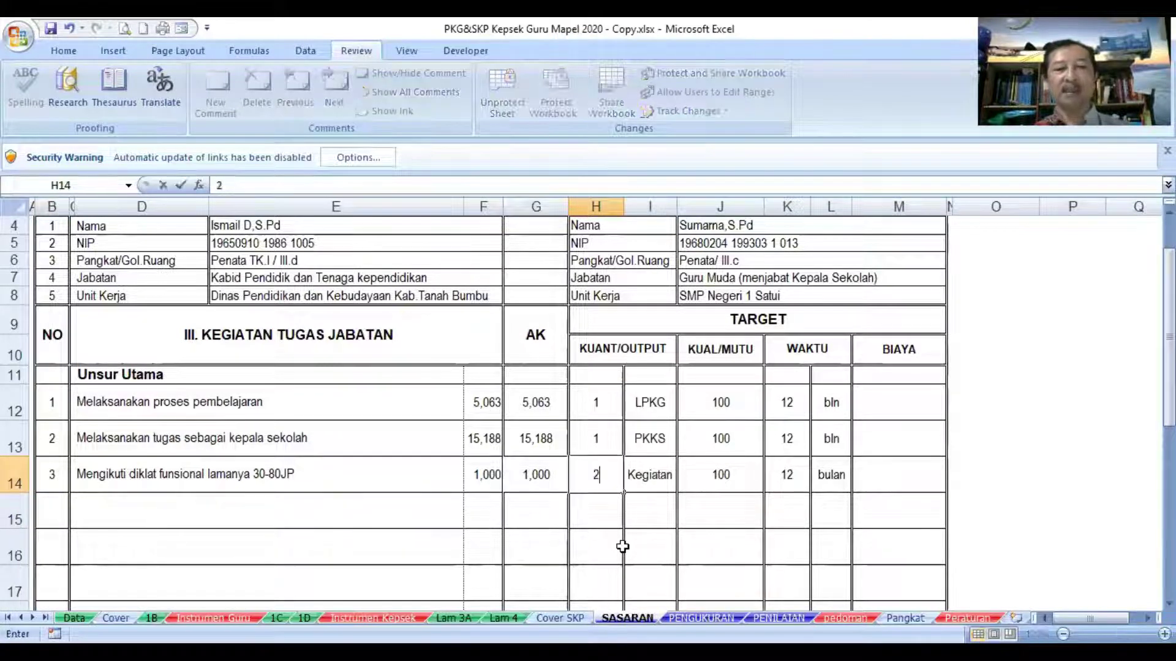
left_click(603, 545)
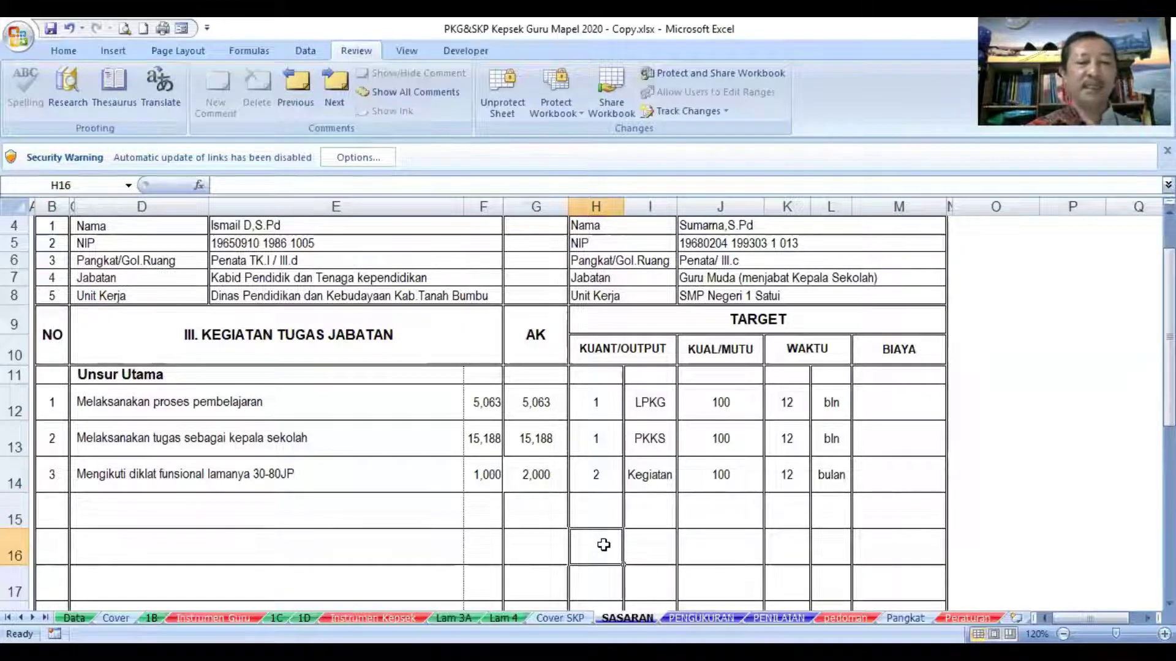
scroll(604, 545, "down", 1)
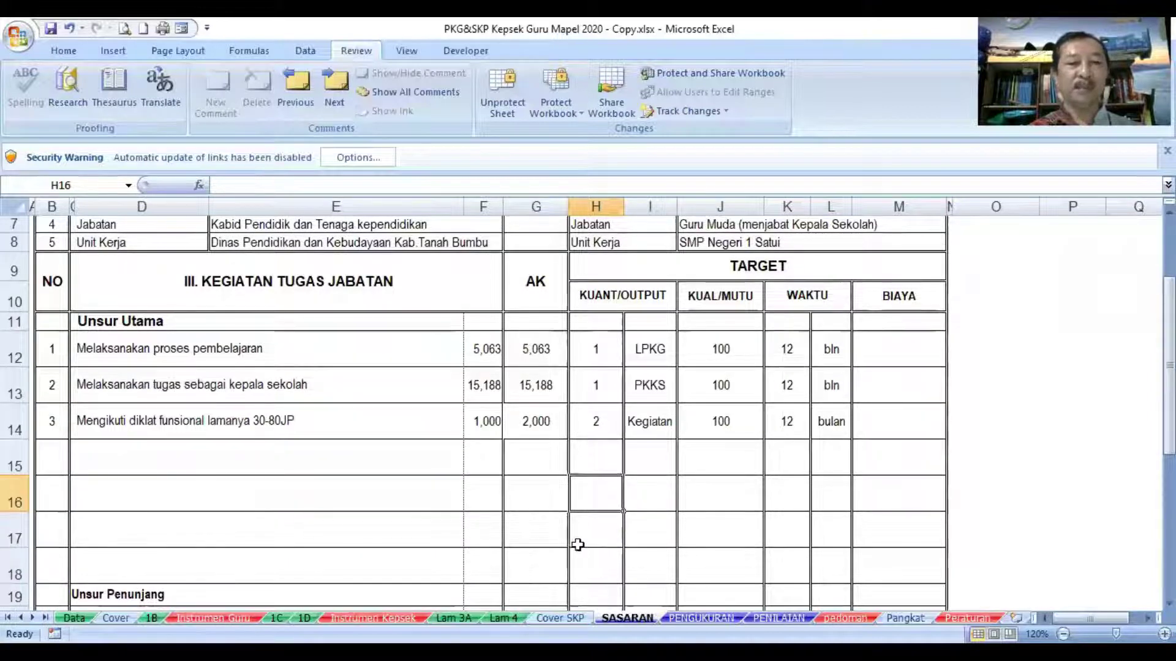
Choose "Melaksanakan publikasi ilmiah berupa PTS" as the fourth main activity in row 15 and inspect its credit-value formula
left_click(111, 459)
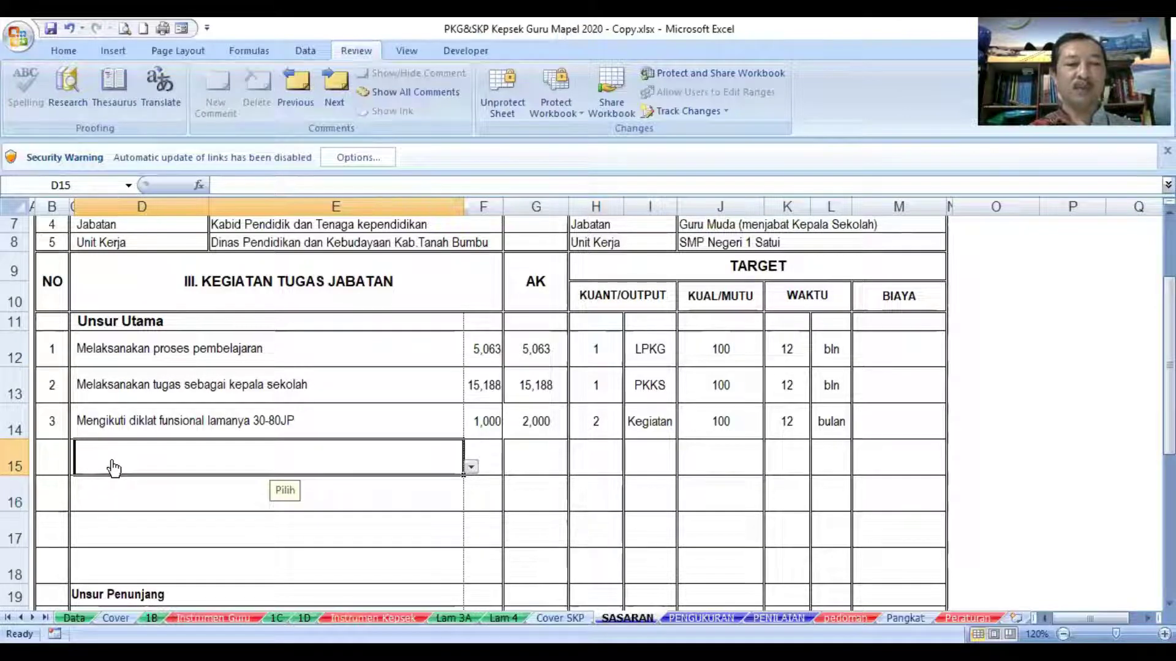
left_click(470, 469)
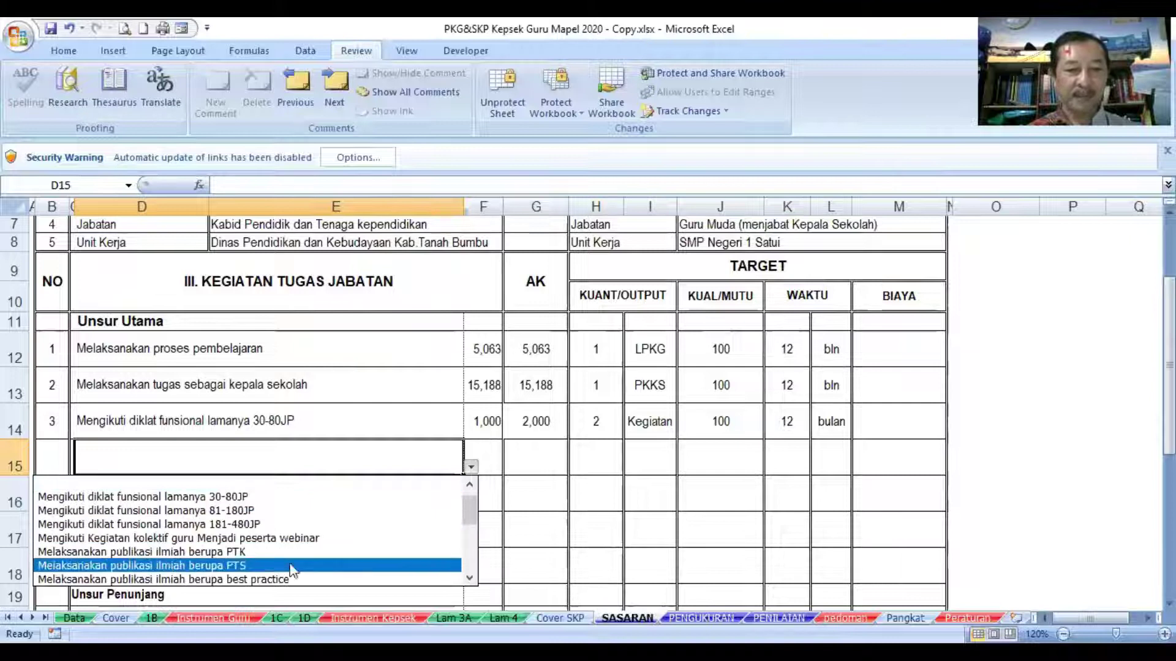
left_click(240, 567)
left_click(486, 453)
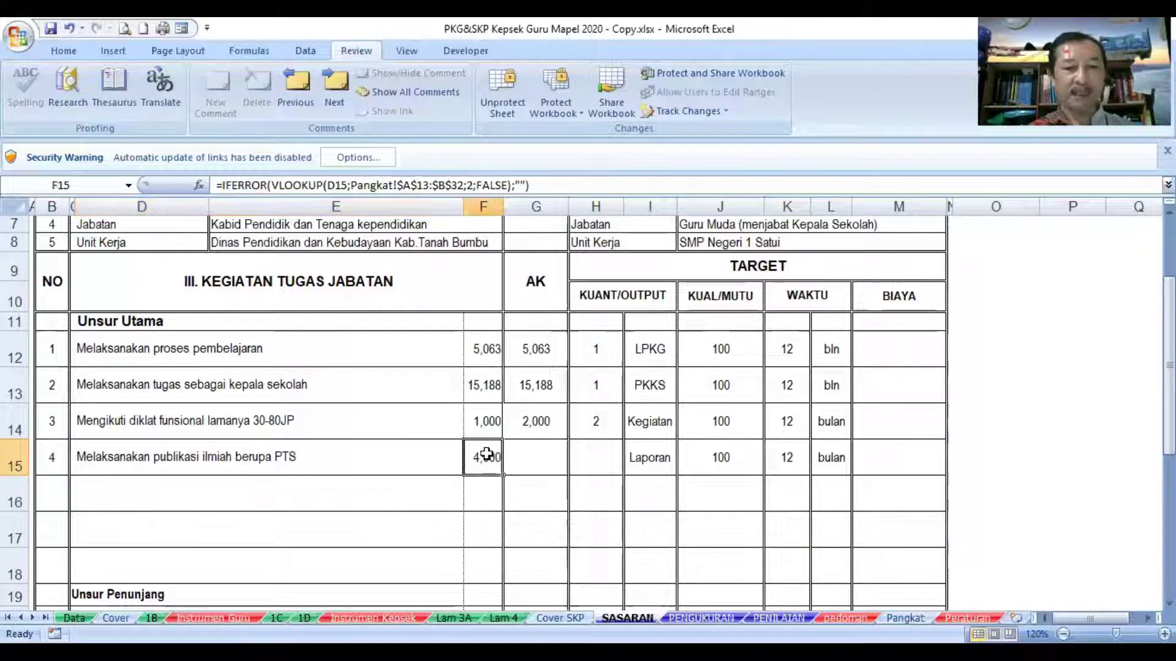
Set the output quantity of the PTS publication activity in H15 to 2
left_click(598, 466)
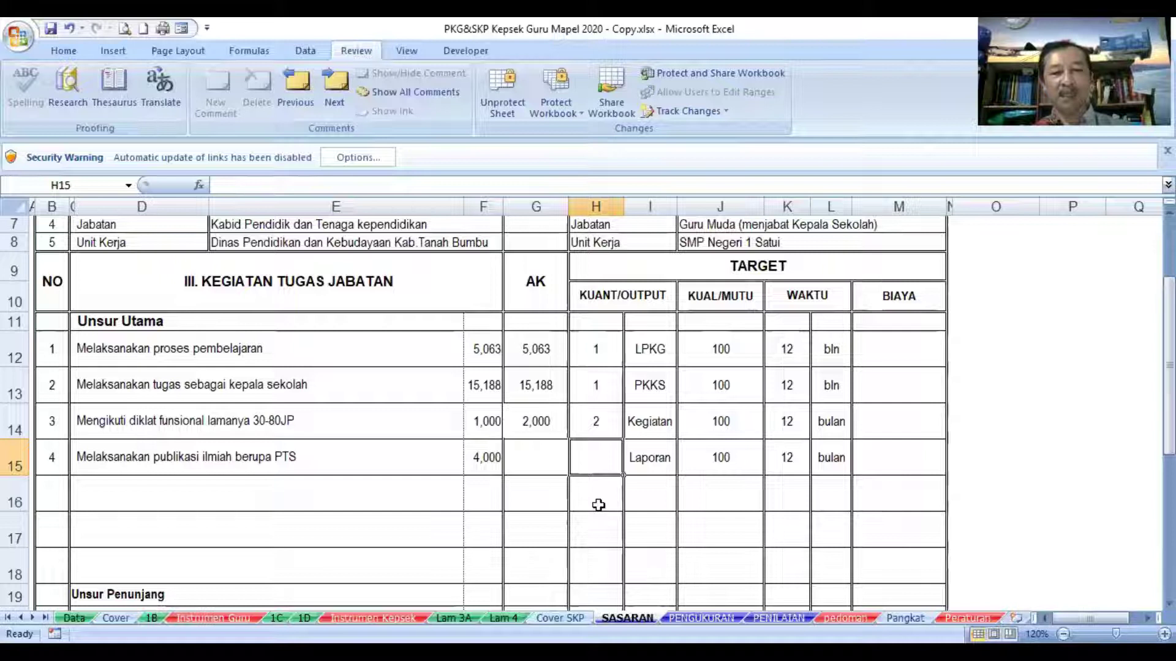
type("2")
key("Return")
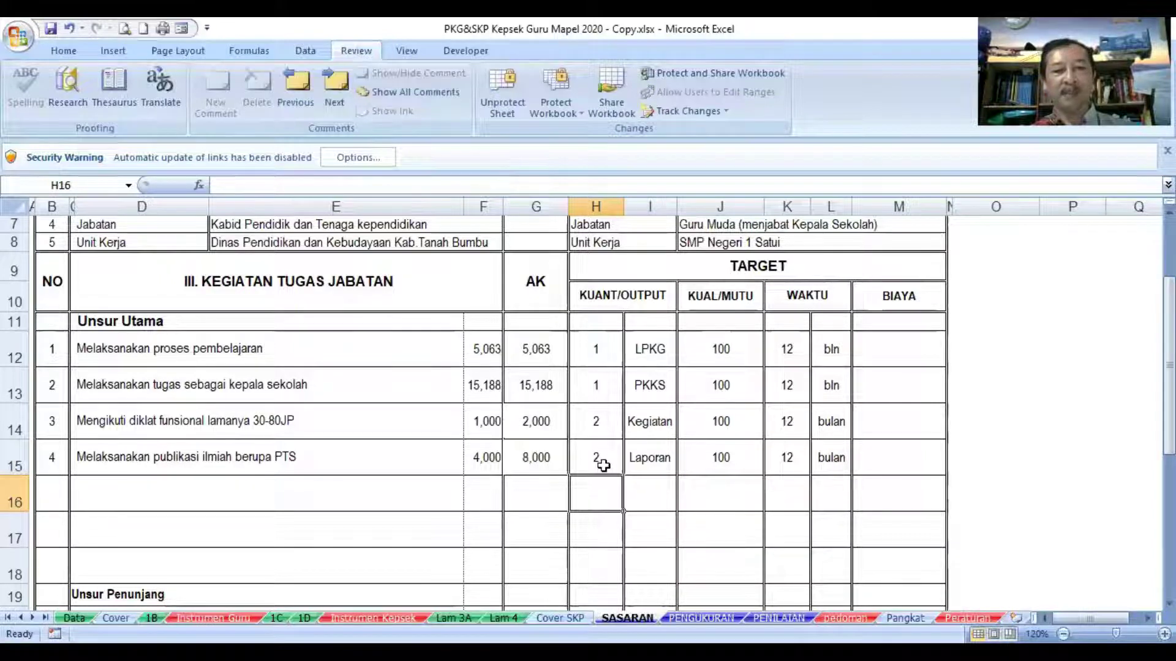
Change the output quantity of the PTS publication activity in H15 to 1
left_click(604, 467)
type("1")
left_click(628, 528)
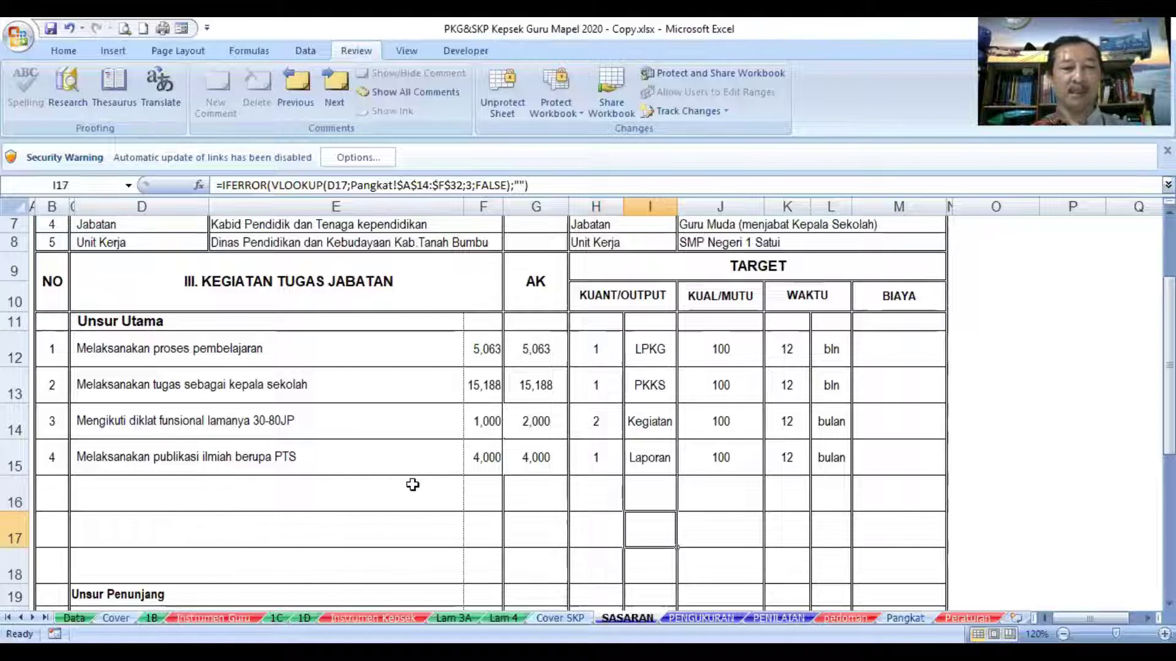
Review the activity options offered for the empty main-activity row 16
scroll(412, 484, "down", 1)
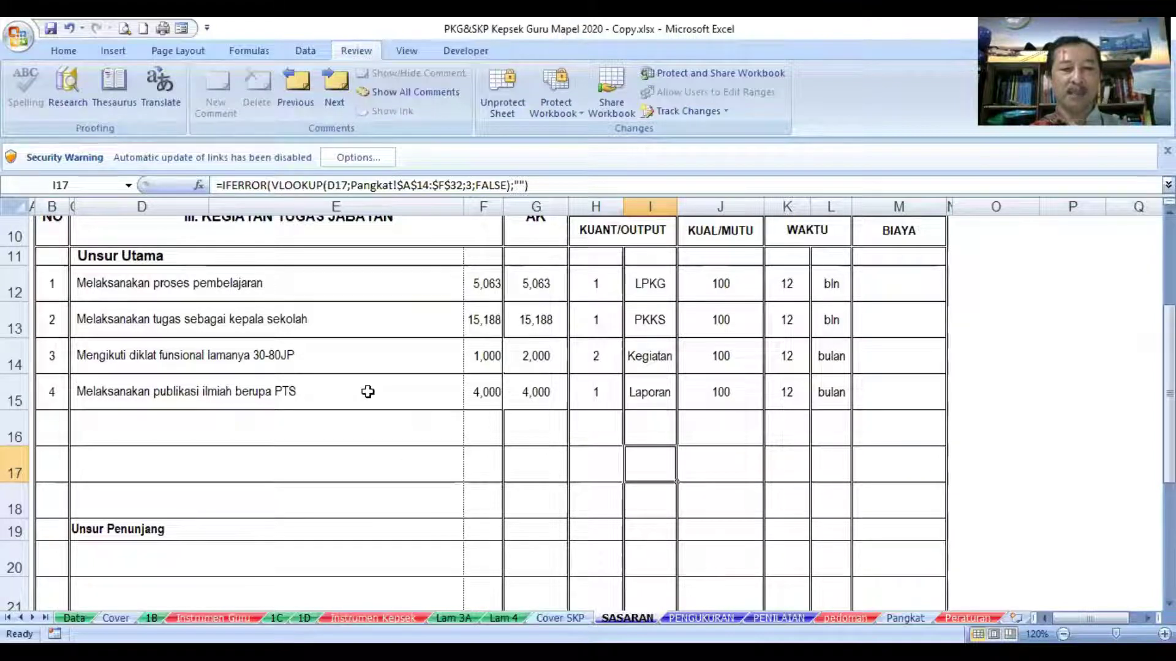
left_click(358, 432)
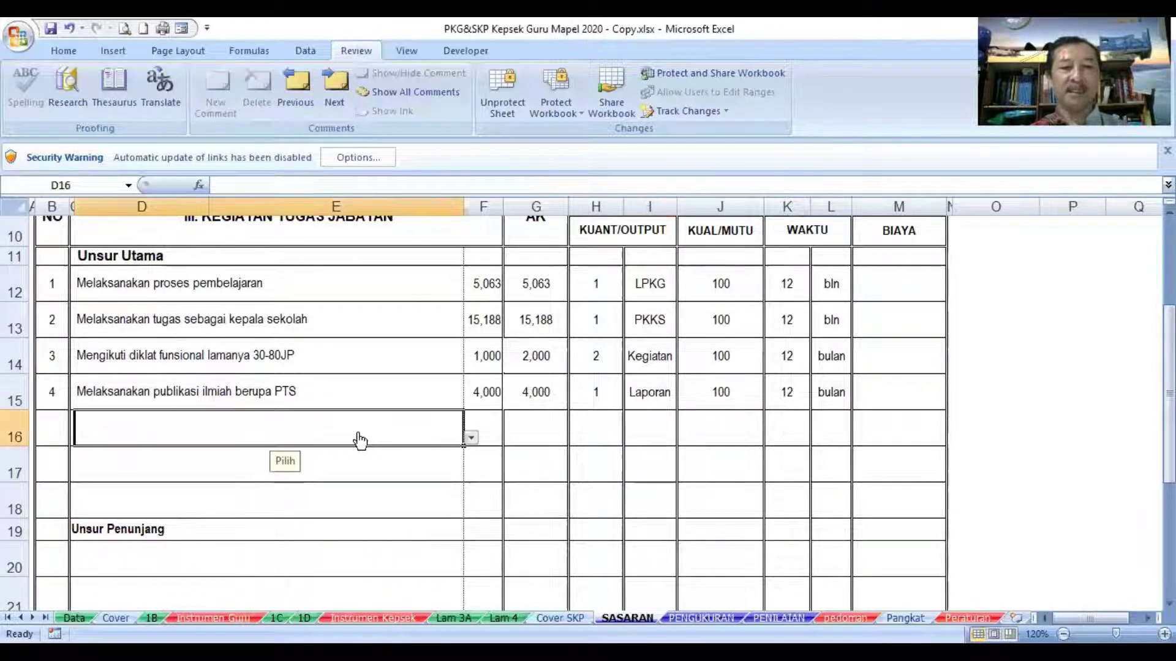
left_click(471, 439)
mouse_move(472, 481)
left_mouse_down()
mouse_move(470, 533)
mouse_move(478, 459)
left_mouse_up()
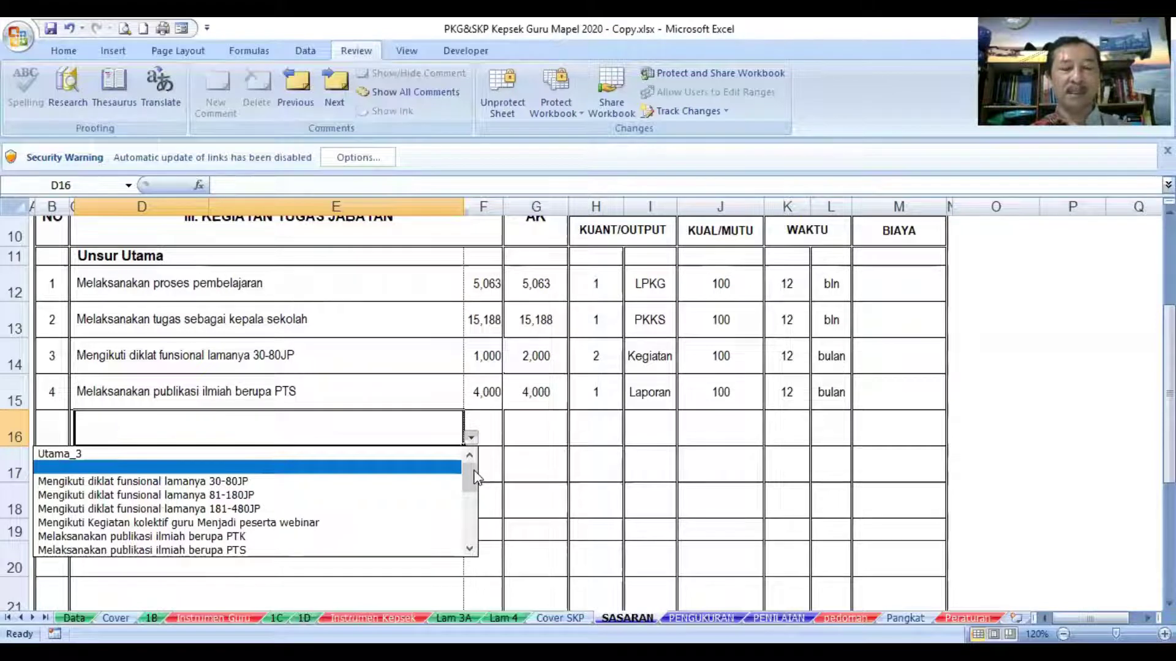
left_click(494, 436)
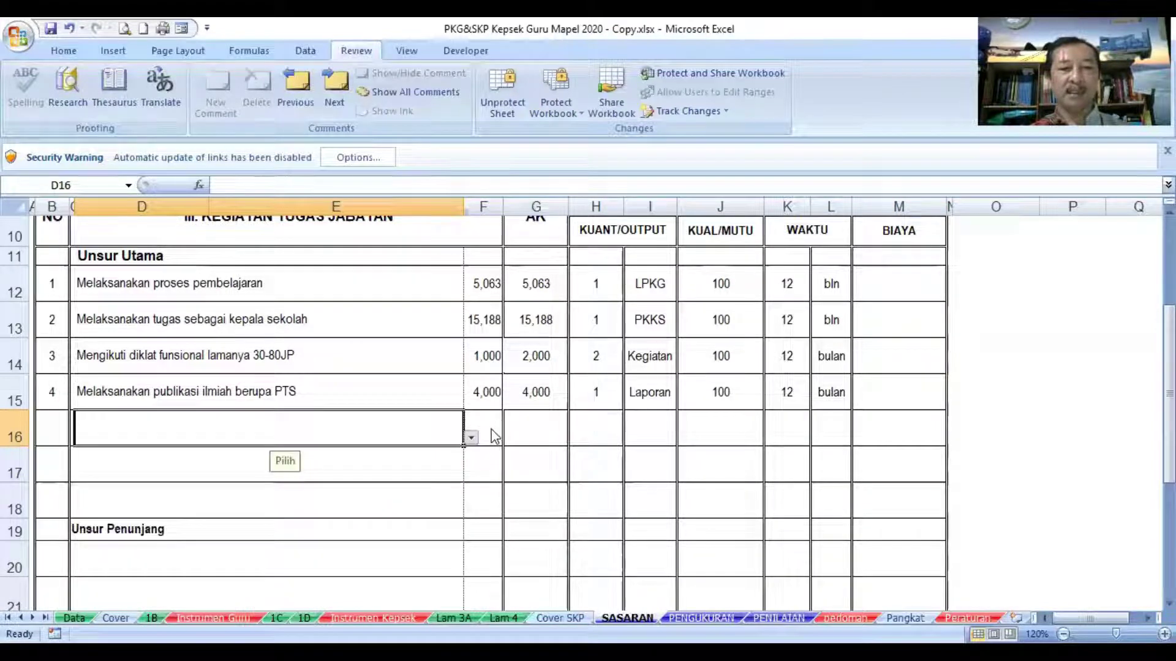
left_click(485, 426)
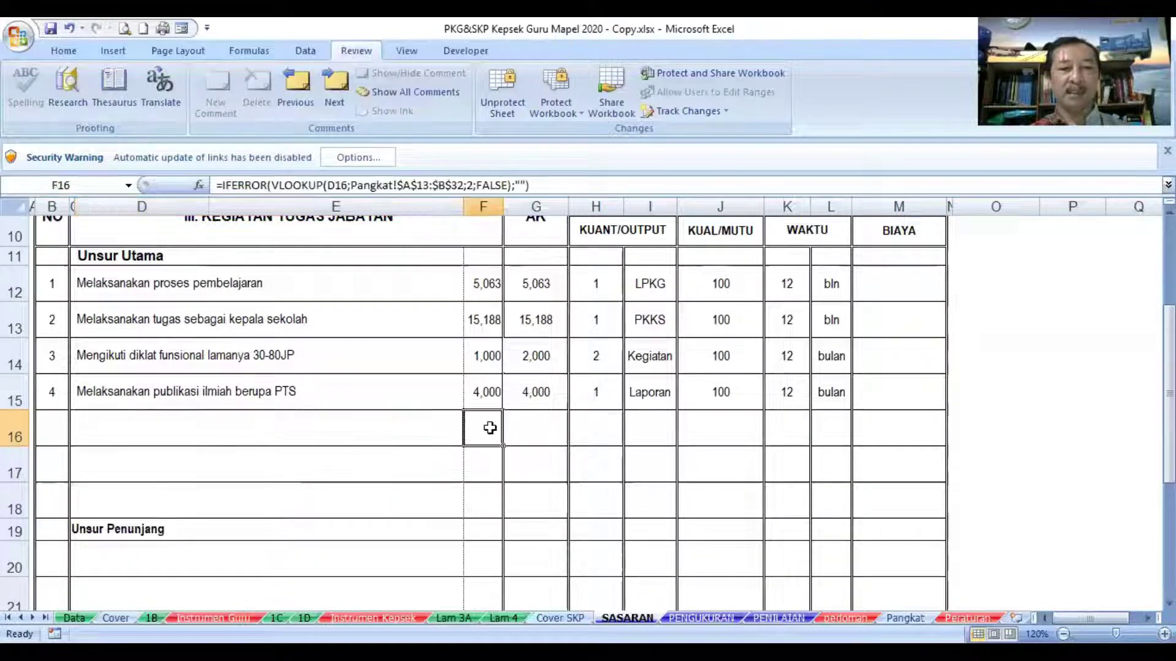
left_click(595, 429)
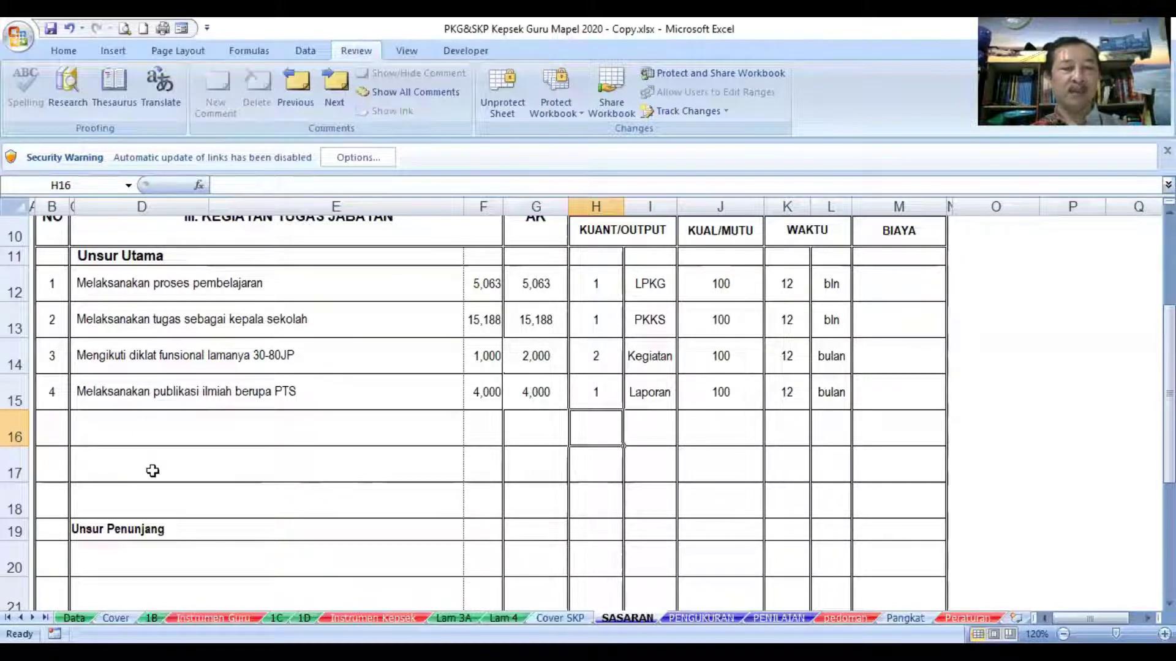
Choose "Menjadi anggota organisasi profesi sebagai pengurus aktif PGRI" as the first supporting activity in row 20, with output quantity 1
scroll(356, 503, "down", 1)
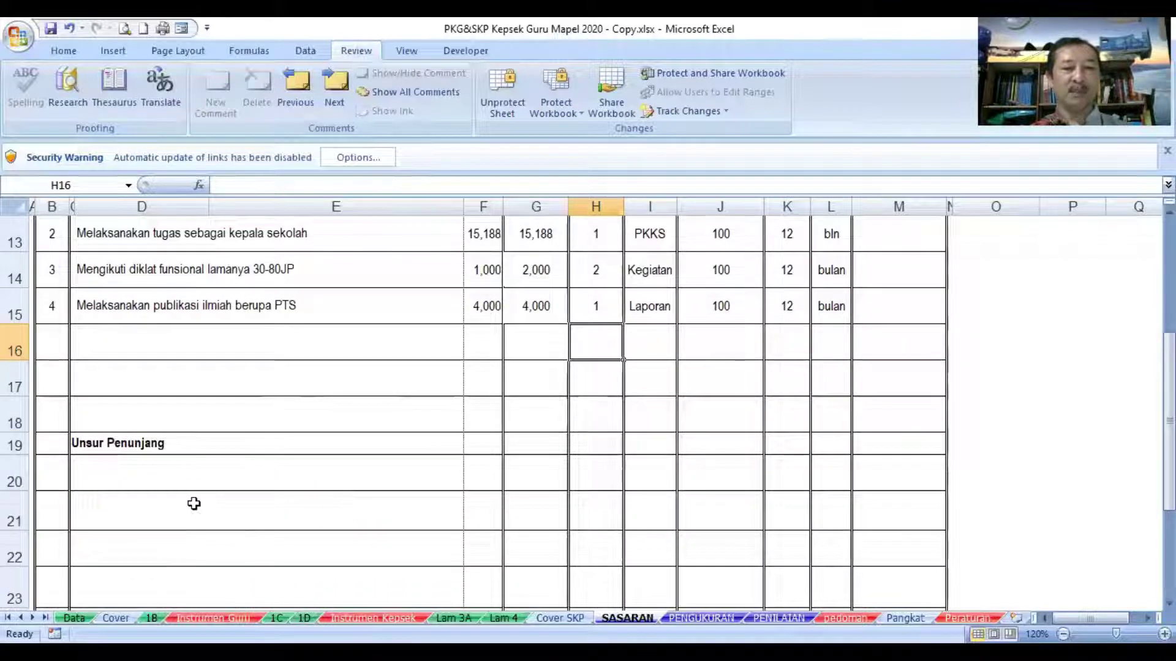
left_click(169, 487)
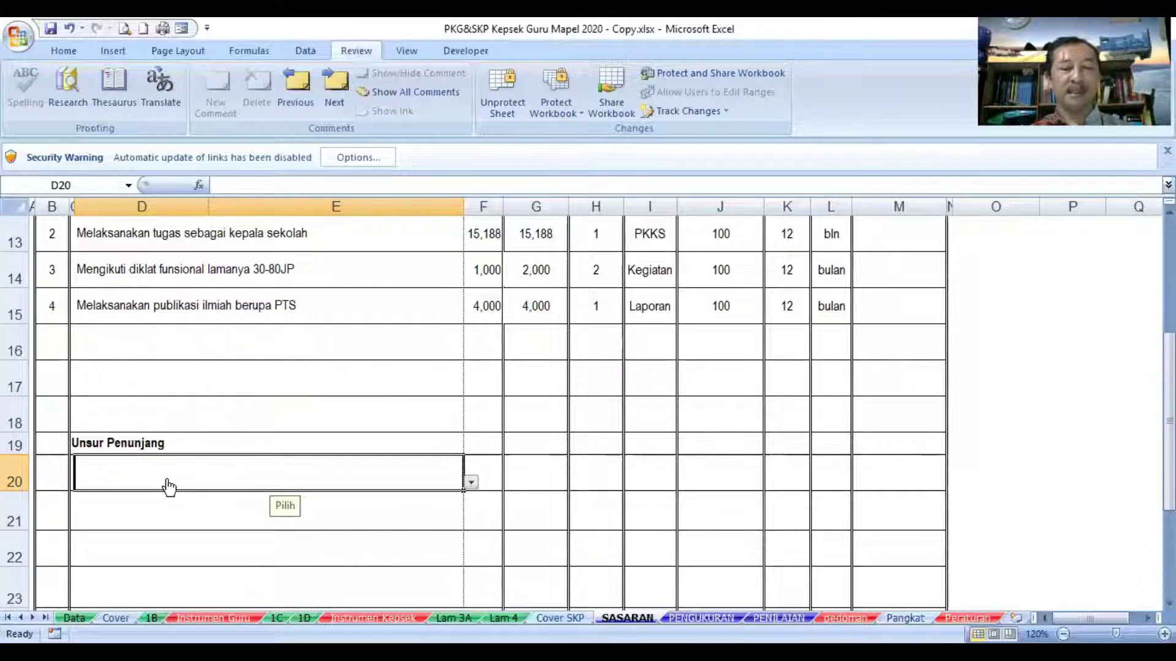
left_click(471, 484)
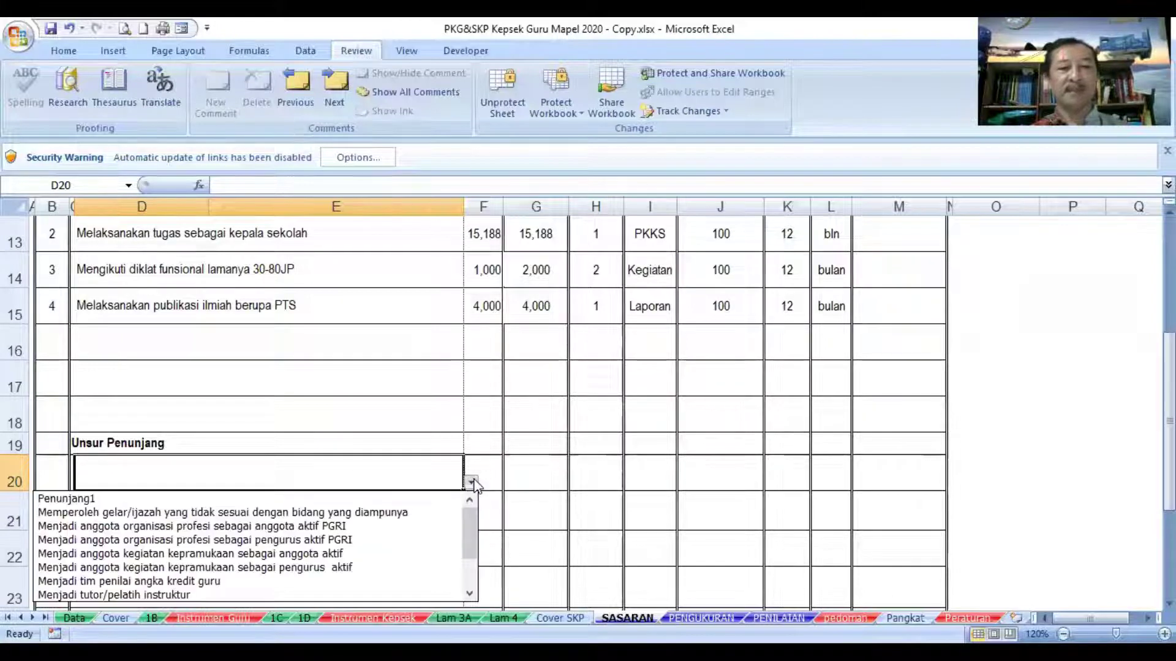
left_click(288, 536)
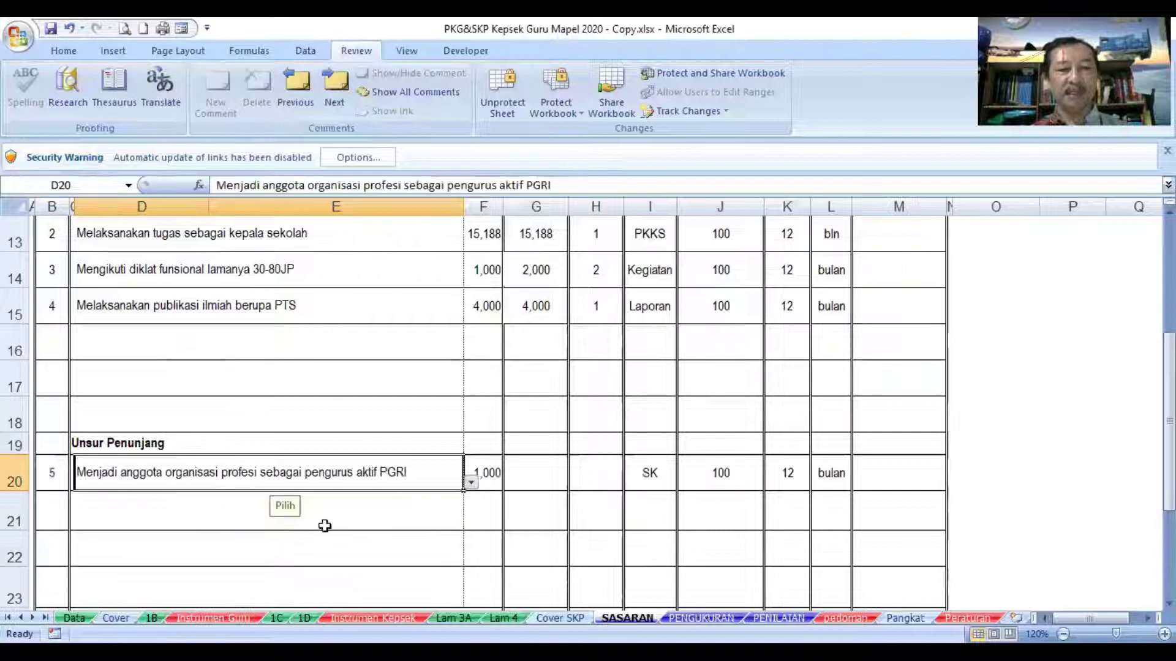
left_click(485, 468)
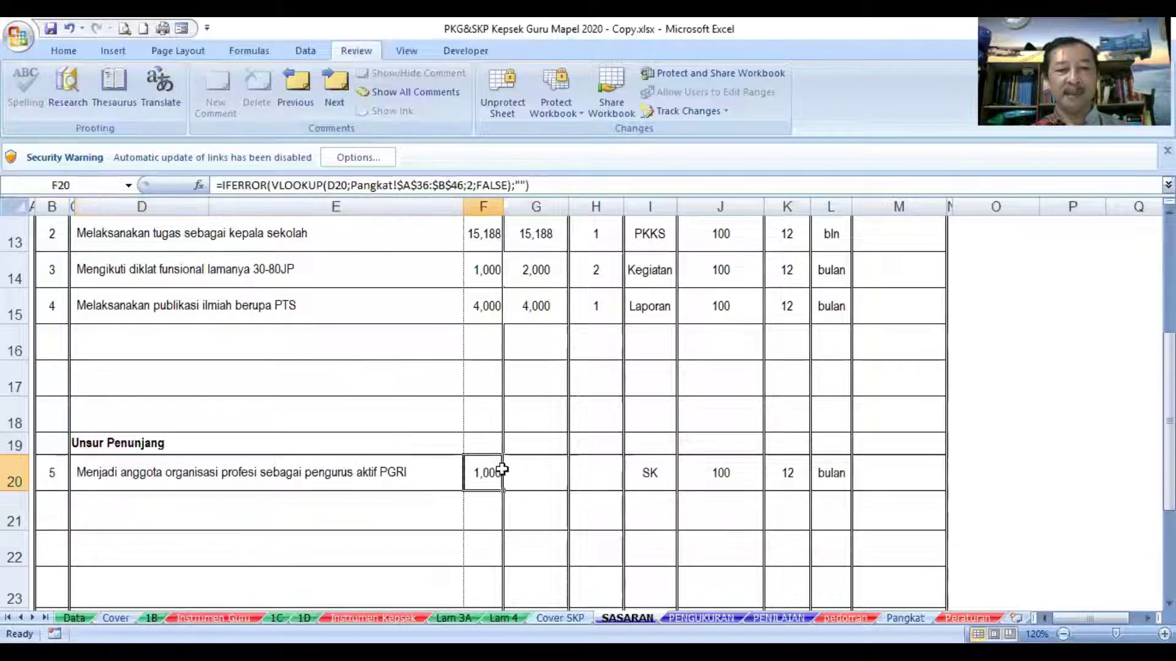
left_click(607, 479)
type("1")
left_click(621, 545)
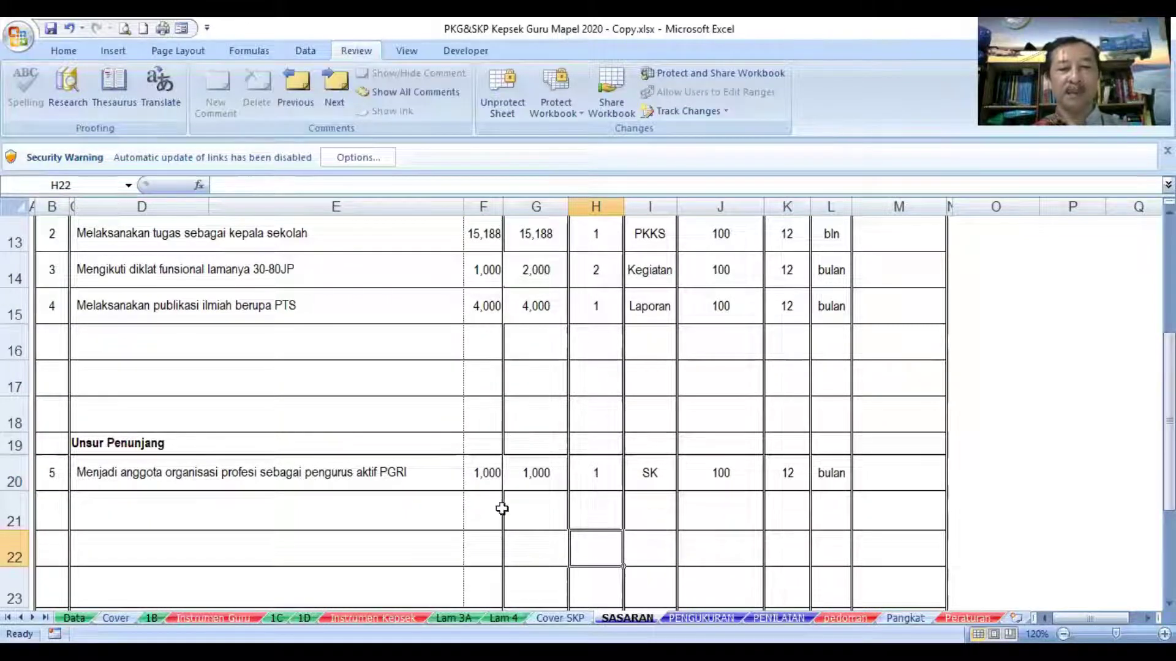
Change the supporting activity in row 20 to "Menjadi anggota kegiatan kepramukaan sebagai anggota aktif" and inspect its credit-value formulas
left_click(445, 470)
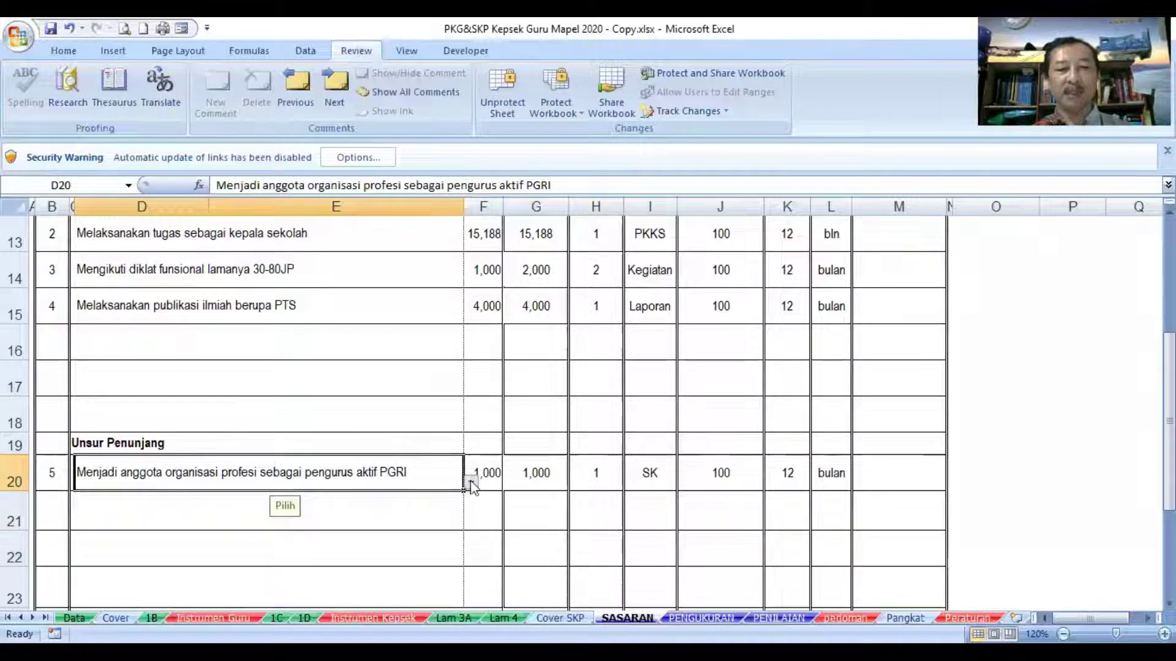
left_click(471, 483)
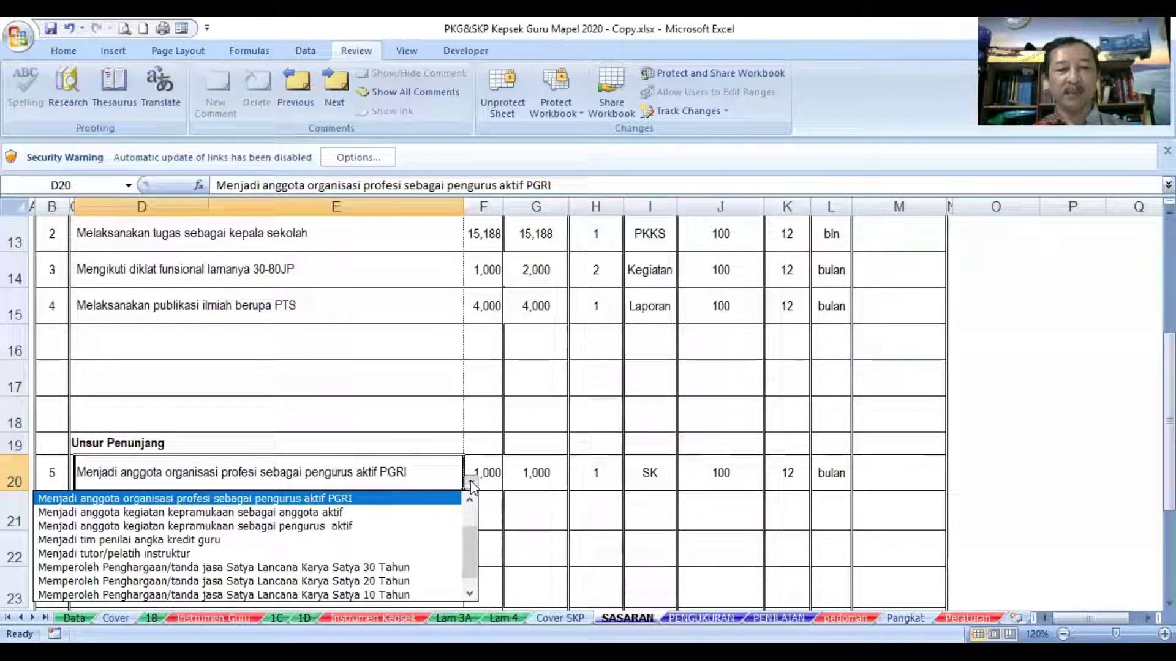
left_click(274, 514)
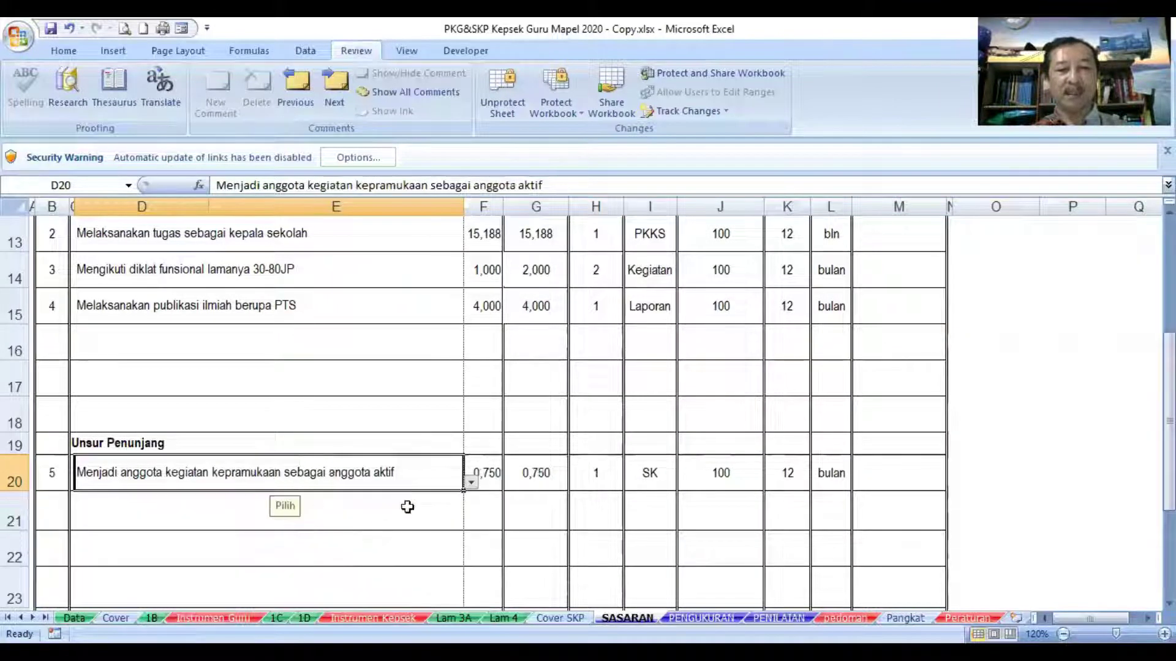
left_click(490, 474)
left_click(534, 477)
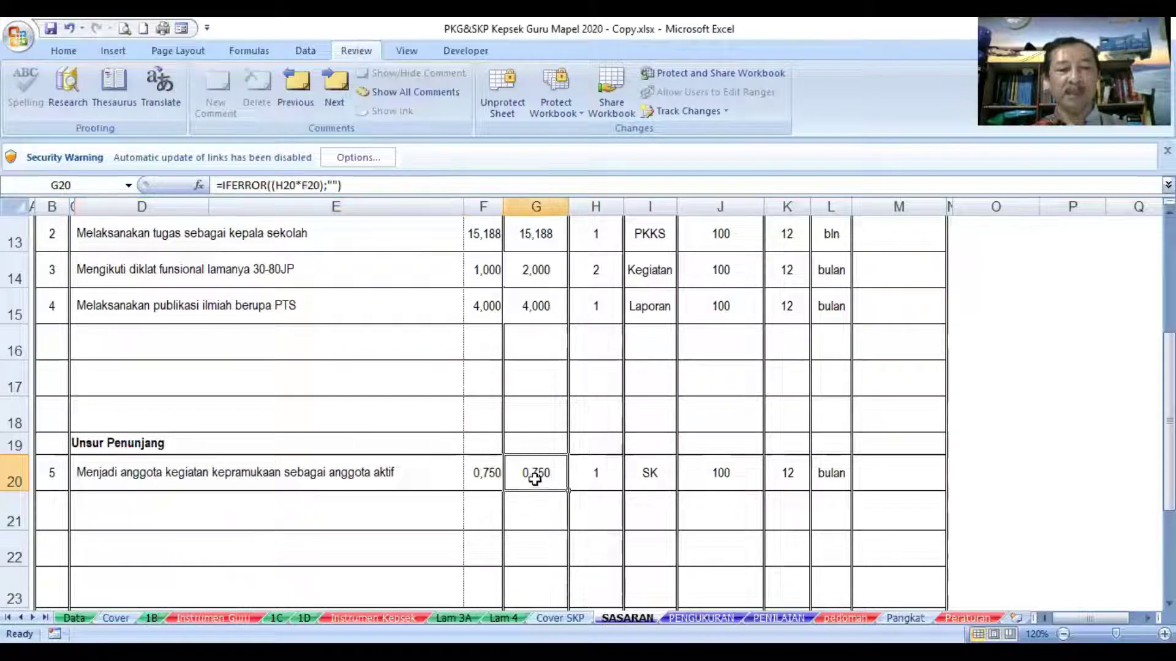
Clear the output quantity of the scouting activity in H20 and re-enter it as 1
left_click(598, 478)
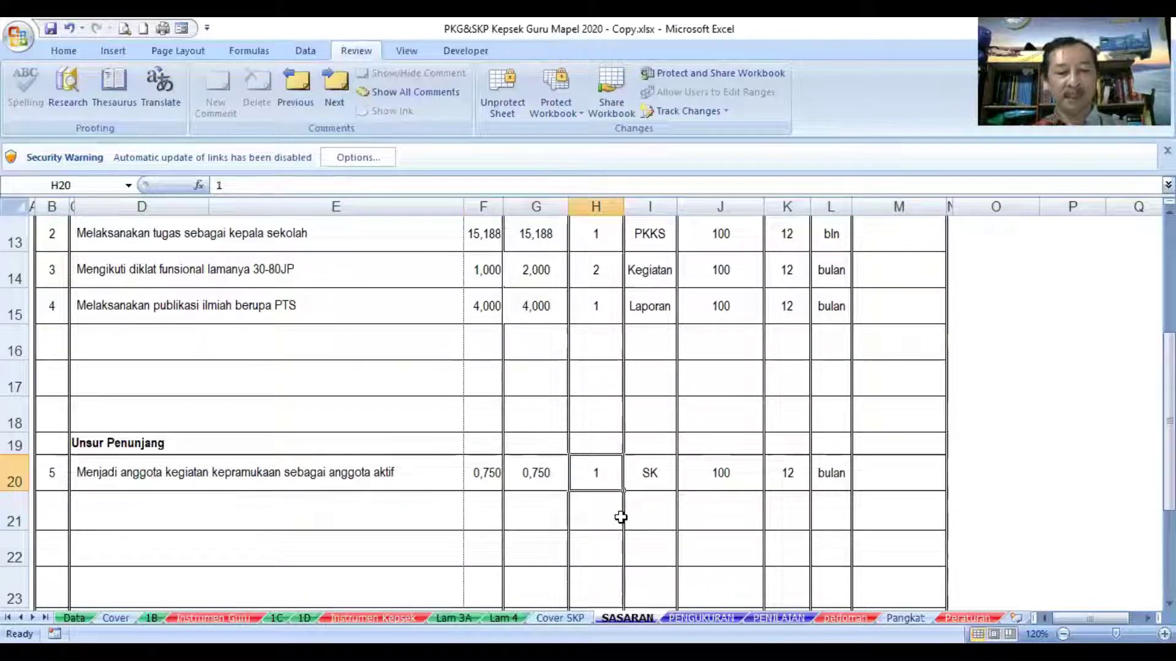
type("1")
left_click(609, 535)
left_click(604, 467)
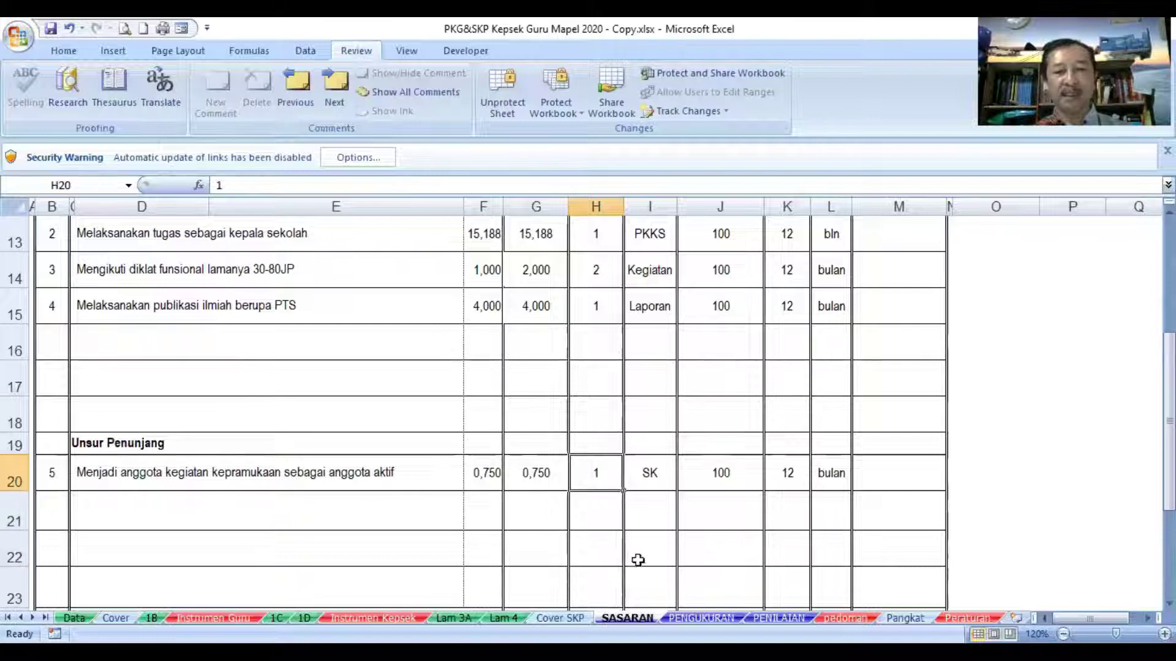
left_click(642, 562)
left_click(607, 477)
key("Delete")
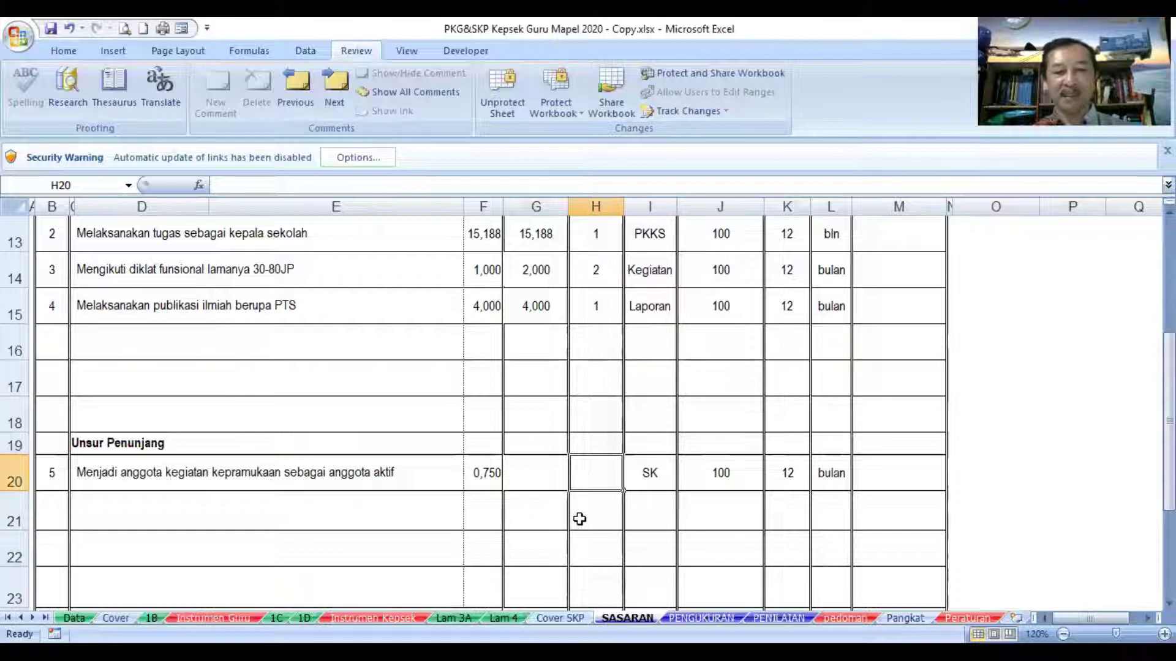
type("1")
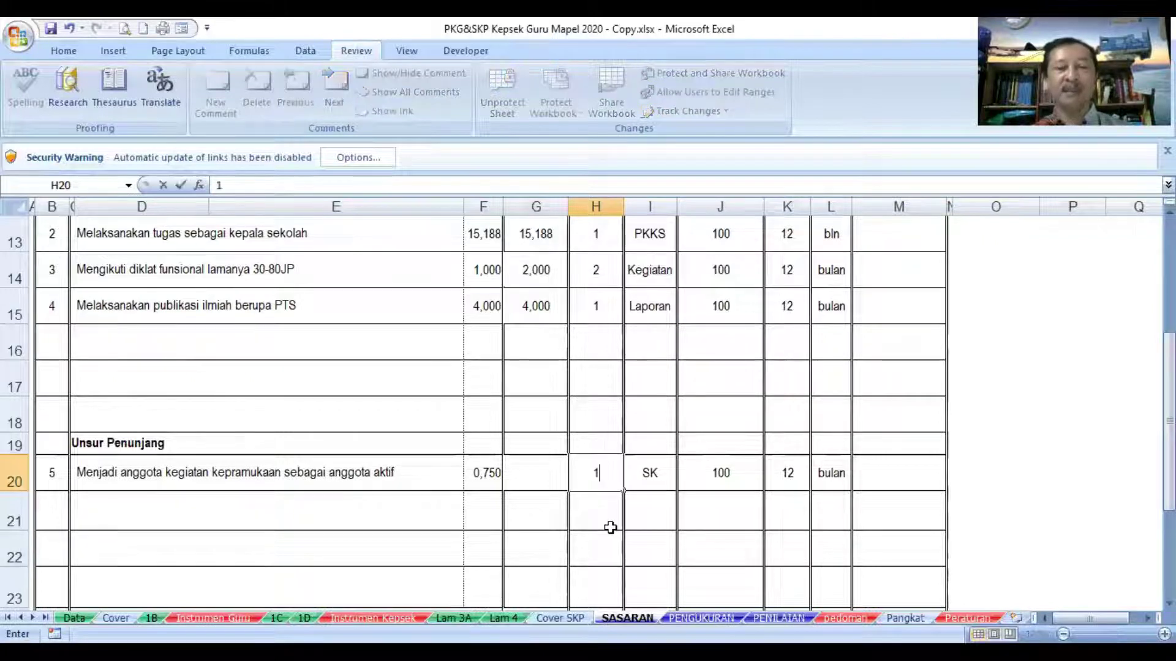
key("Return")
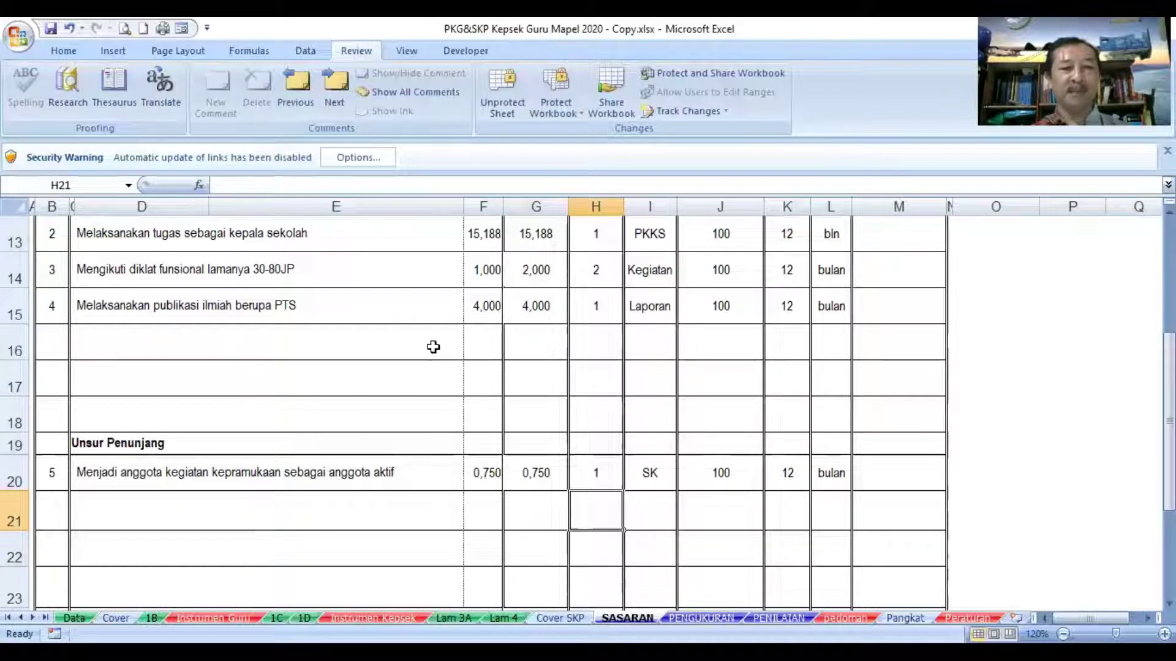
left_click(603, 342)
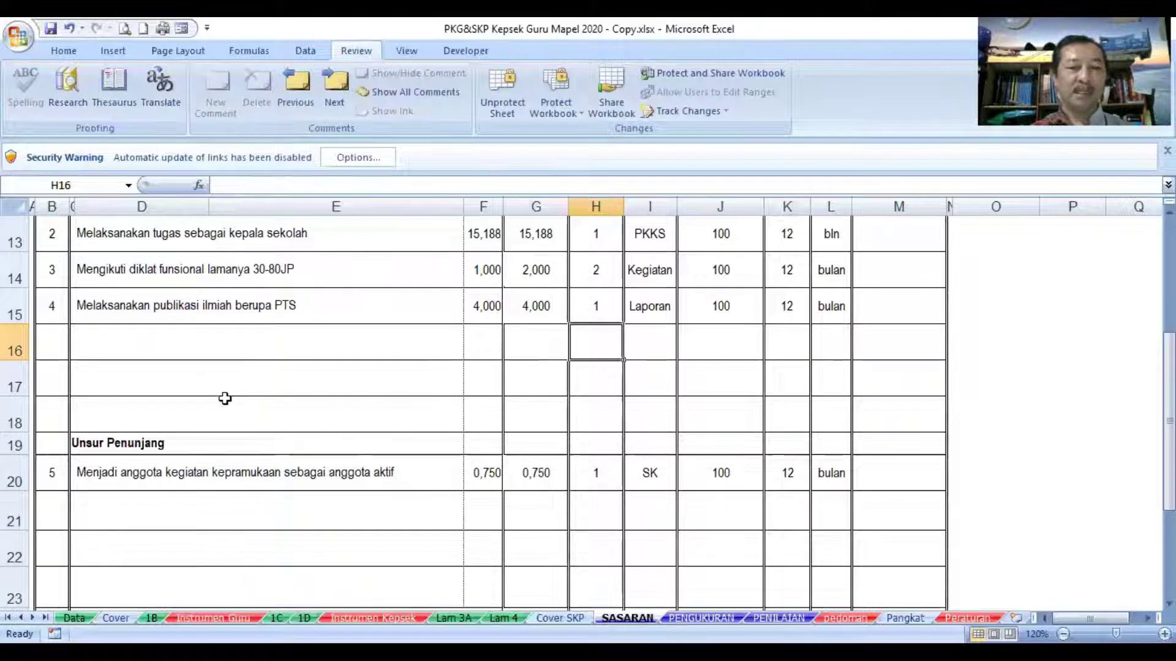
scroll(212, 390, "up", 2)
scroll(212, 391, "down", 1)
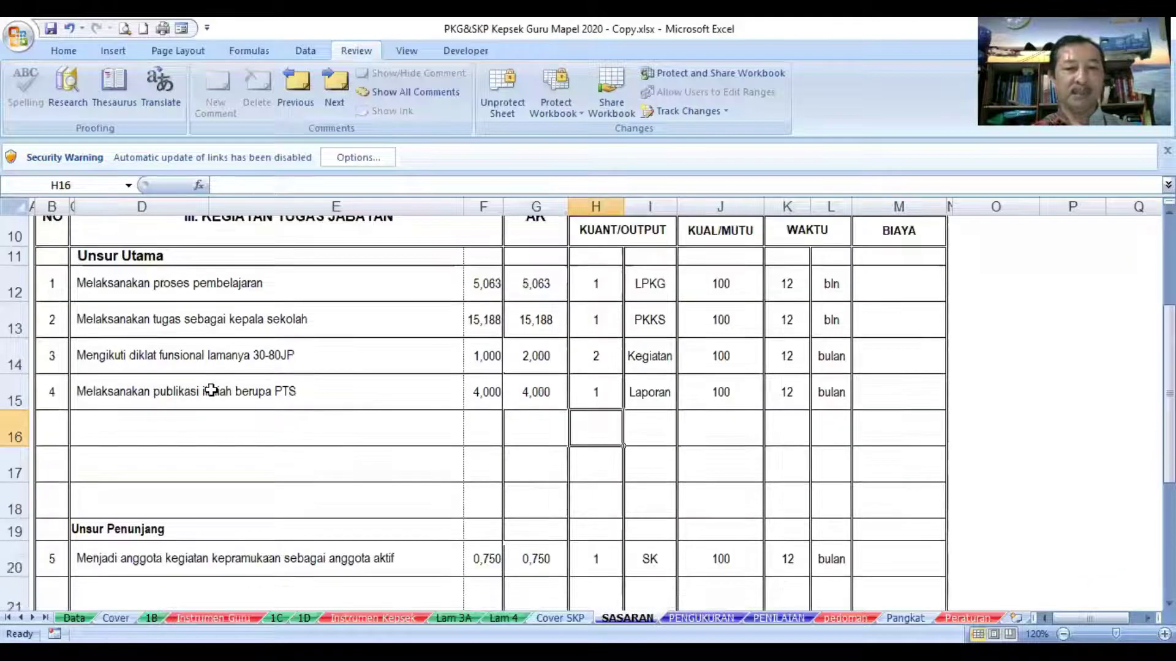
scroll(211, 390, "down", 1)
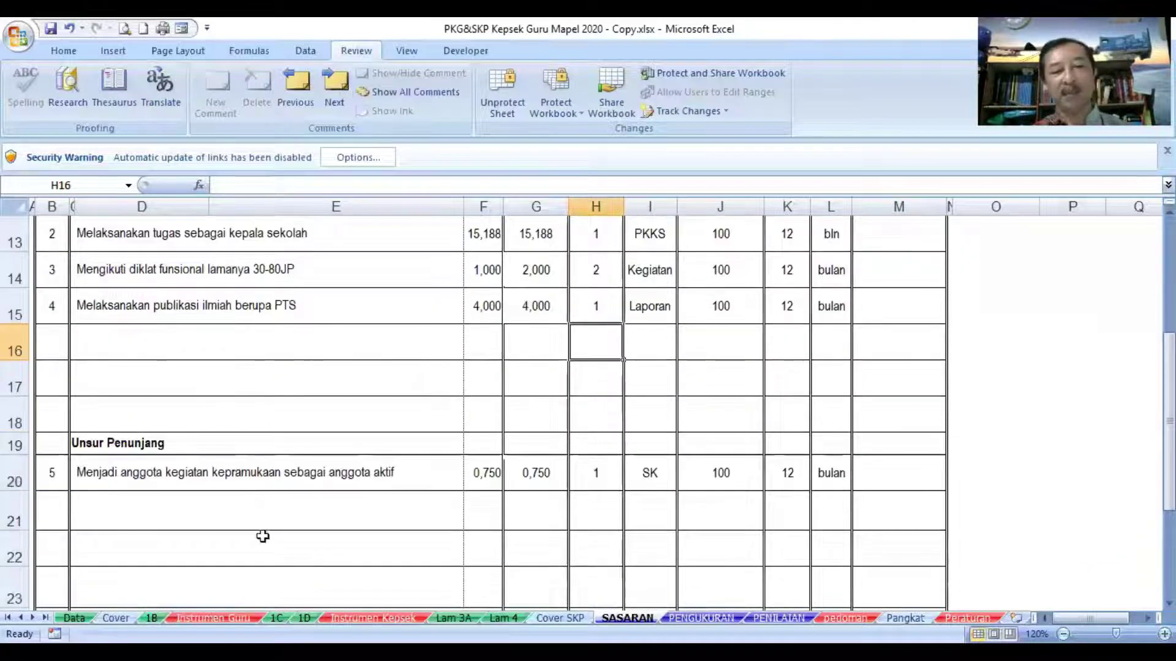
Add "Memperoleh Penghargaan/tanda jasa Satya Lancana Karya Satya 20 Tahun" as the supporting activity in row 21, with output quantity 1
left_click(273, 521)
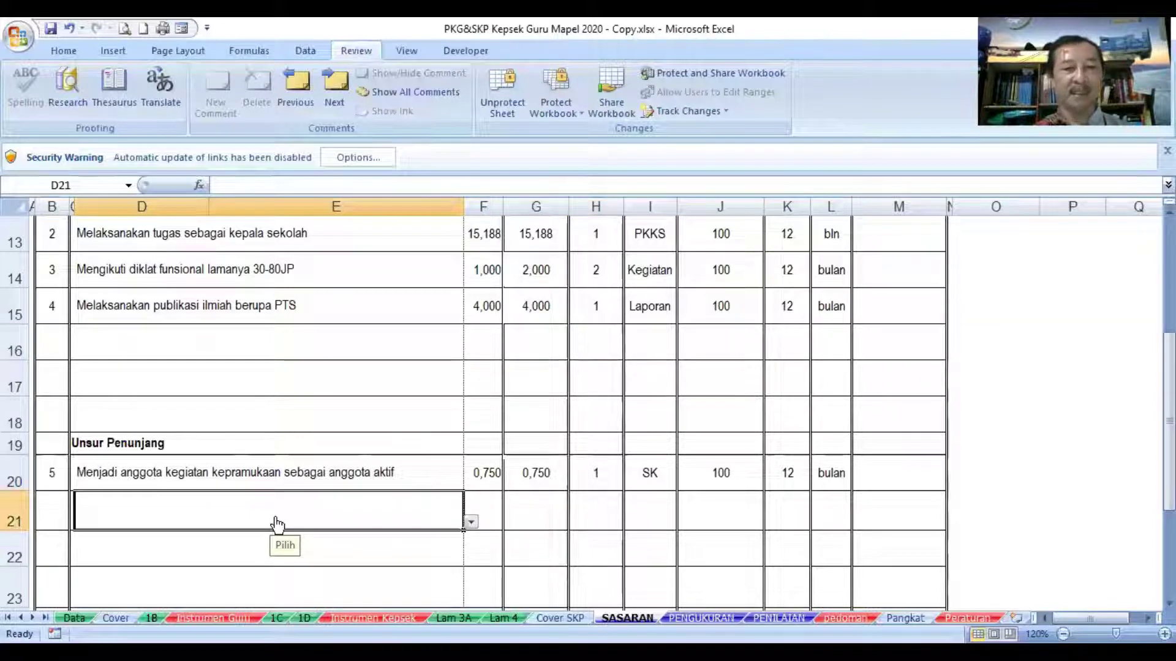
left_click(471, 524)
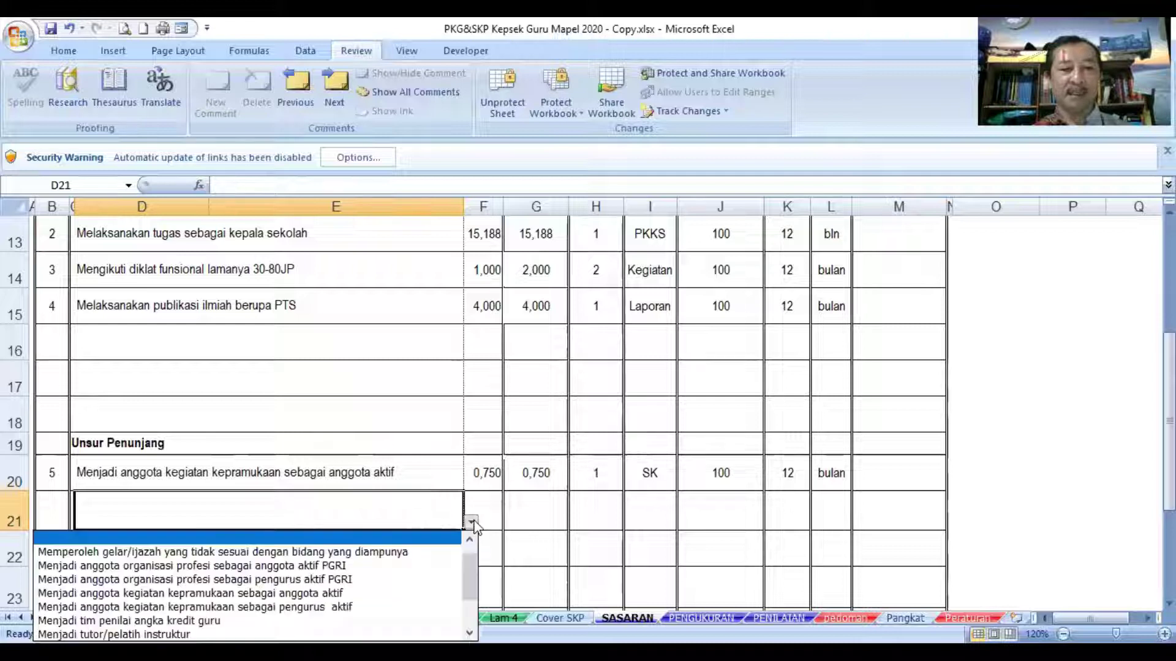
left_click_drag(467, 581, 468, 614)
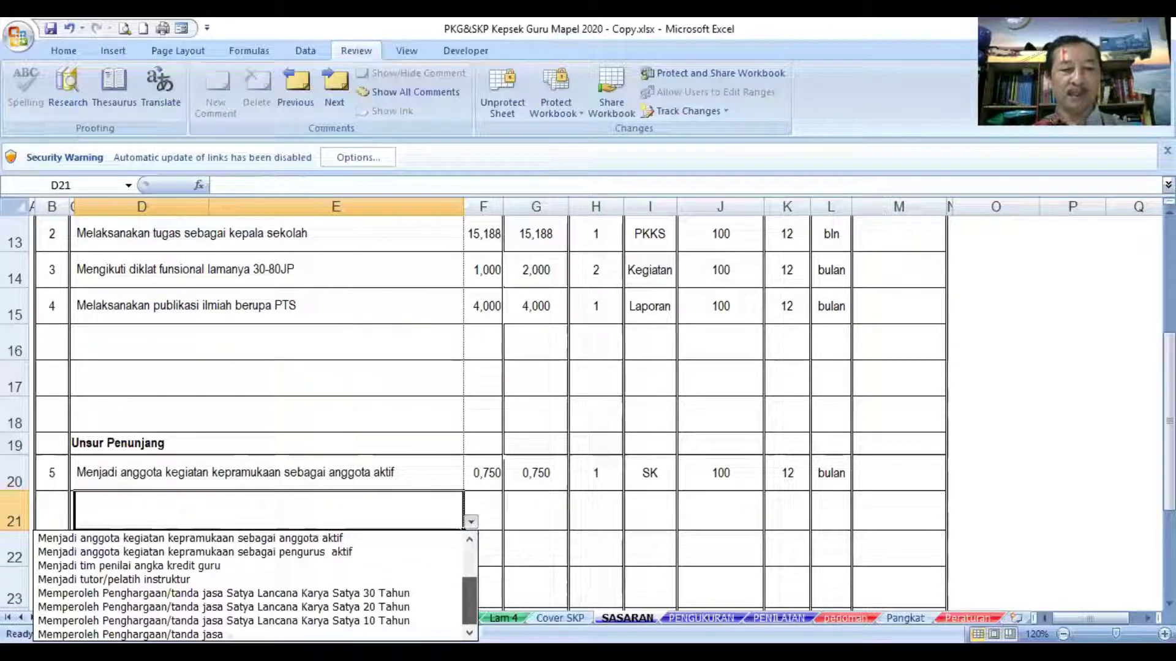
left_click(386, 605)
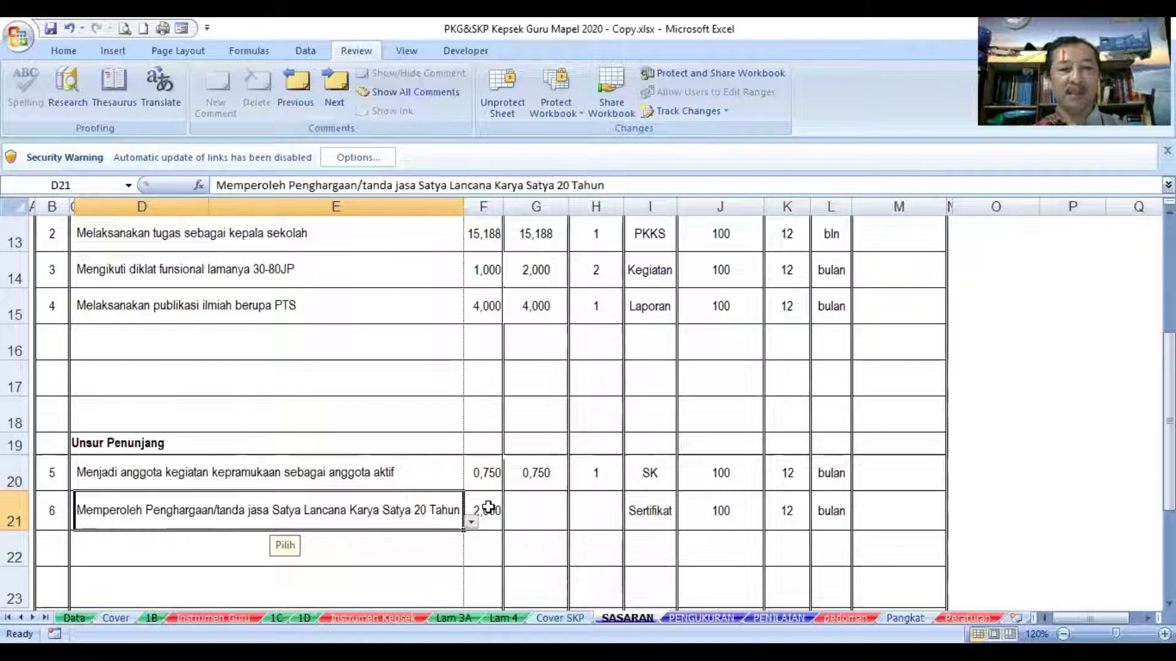
left_click(592, 518)
type("1")
left_click(600, 572)
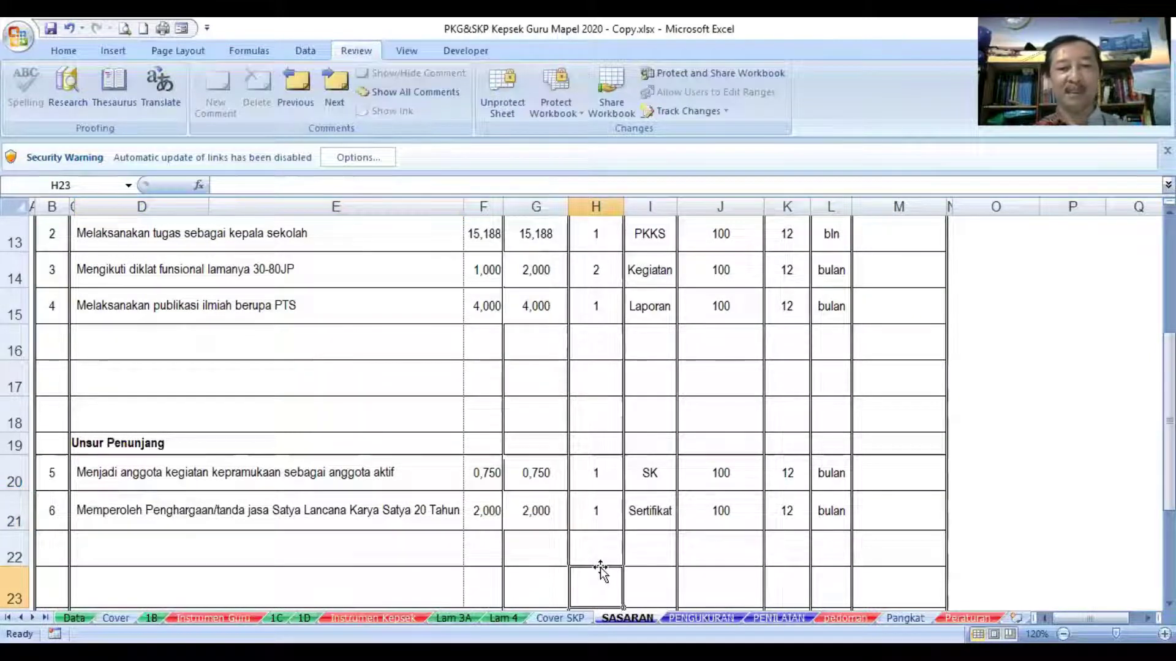
Examine the target and realisation credit totals in E22 and L22 of the PENGUKURAN sheet and the SKP achievement section
scroll(565, 550, "down", 1)
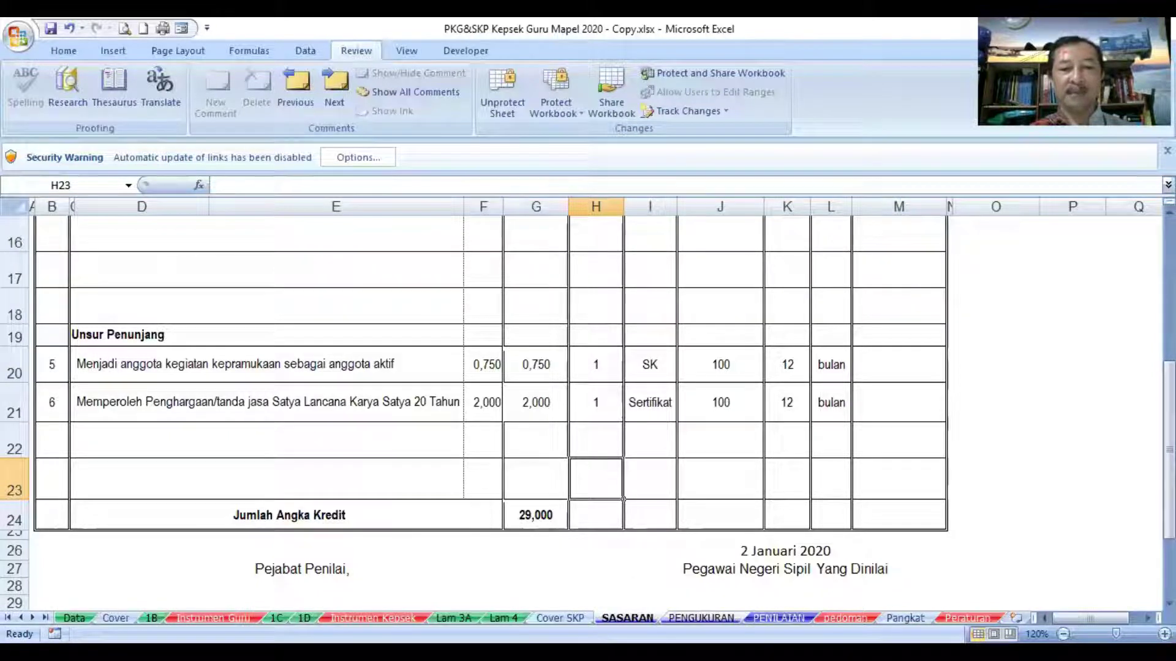
left_click(701, 617)
scroll(486, 480, "down", 3)
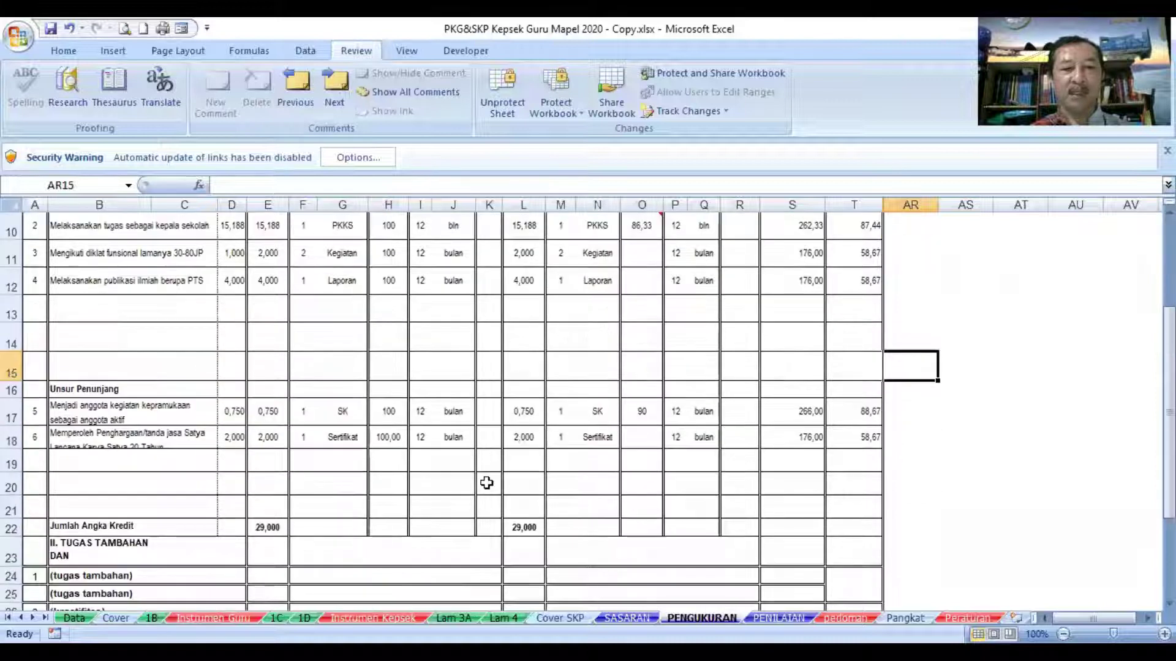
scroll(487, 483, "down", 1)
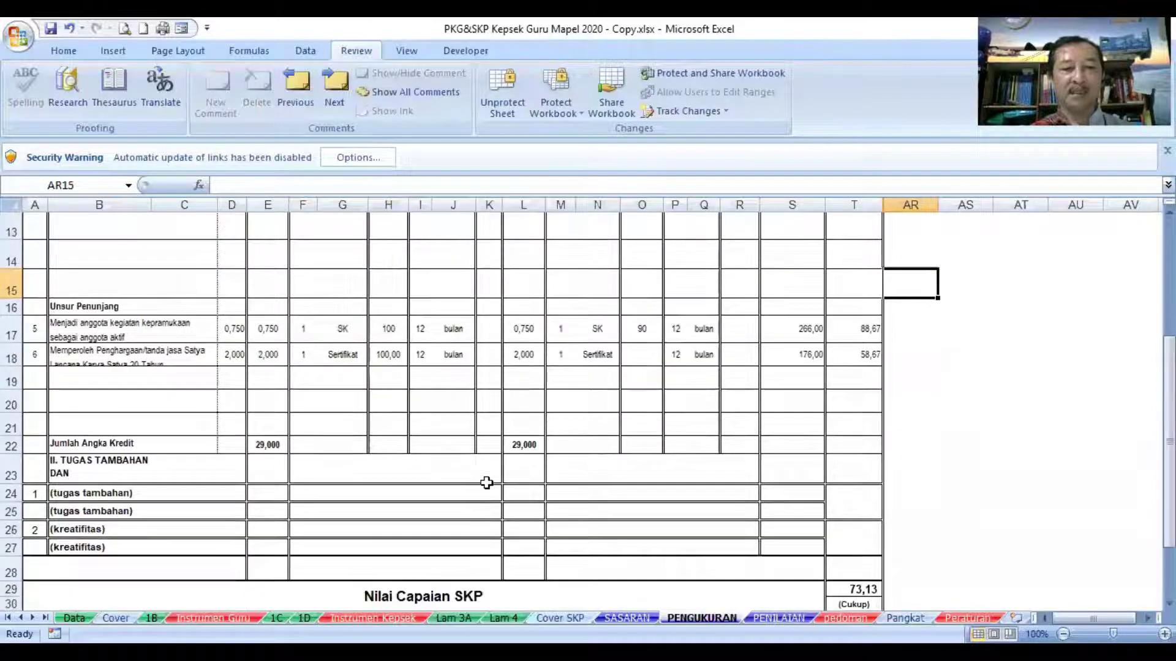
left_click(272, 447)
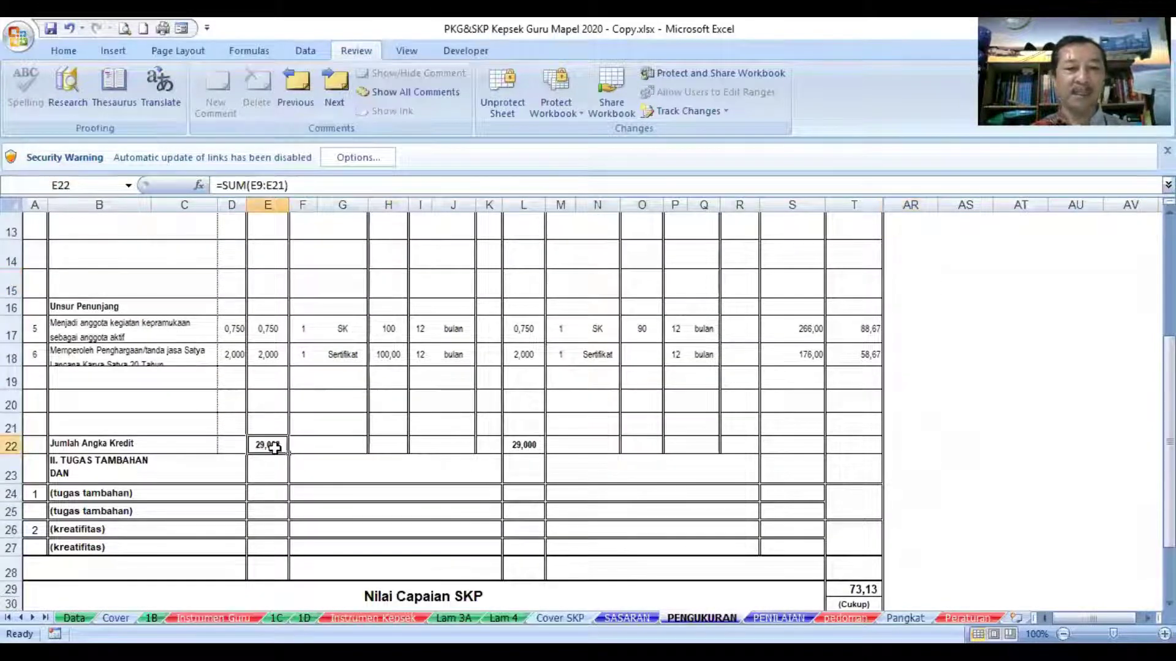
left_click(523, 446)
left_click(268, 441)
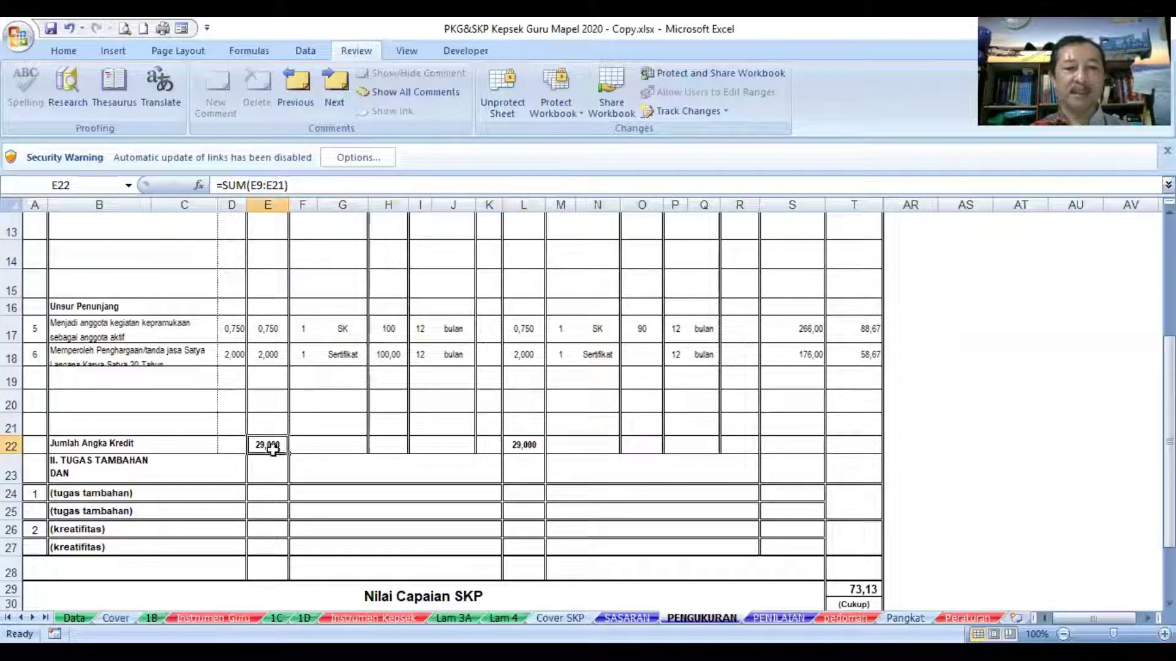
left_click(514, 442)
scroll(610, 512, "up", 3)
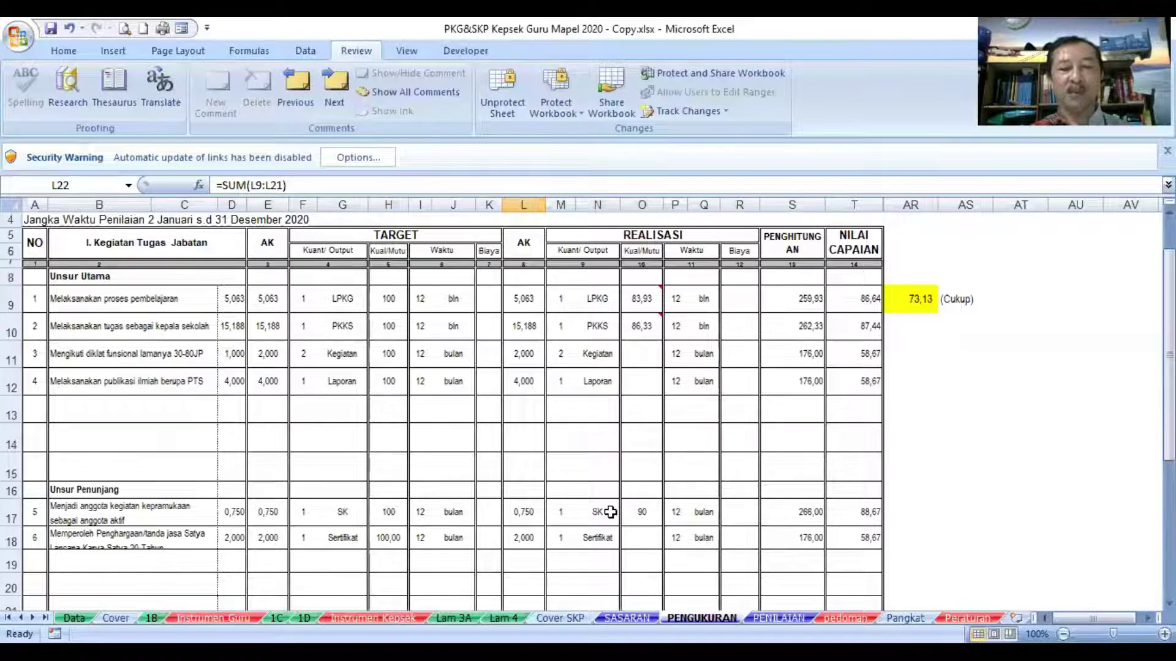
scroll(611, 511, "down", 5)
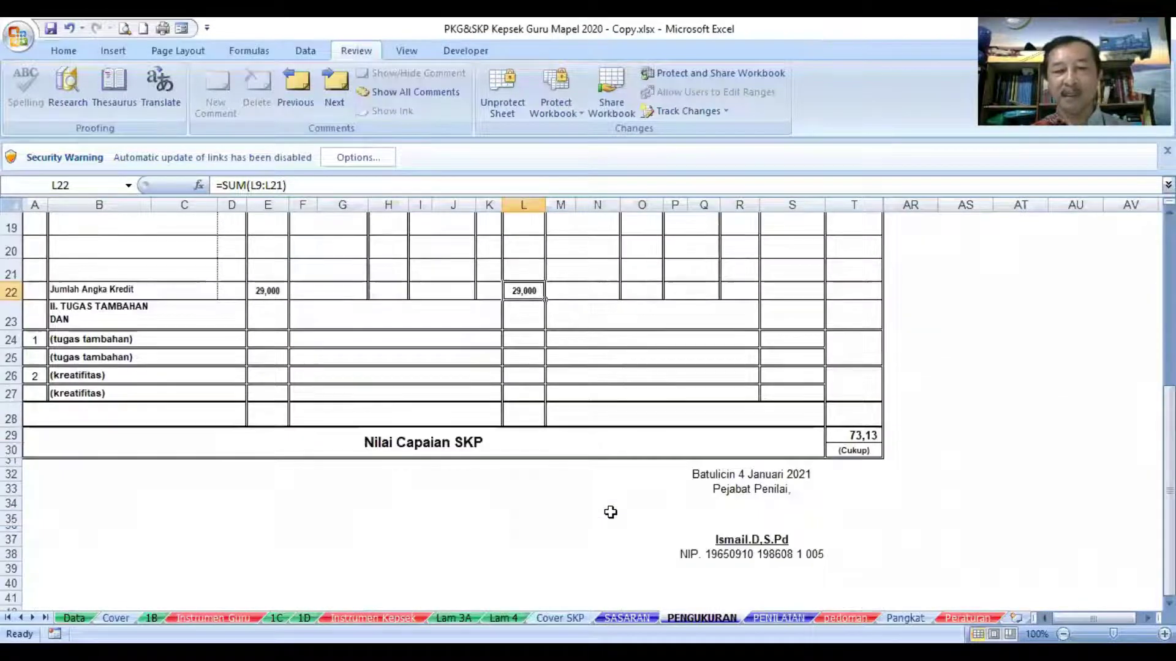
scroll(611, 512, "up", 4)
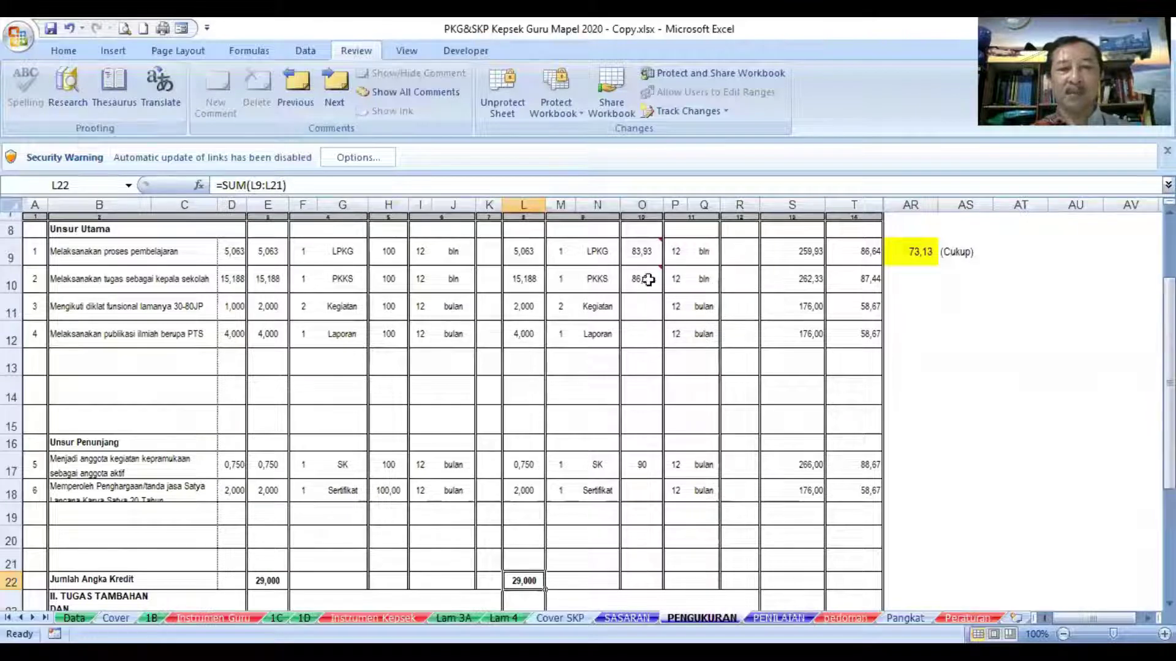
Inspect the comments and source formulas of the realised quality scores for the teaching and principal duties in O9 and O10
mouse_move(648, 253)
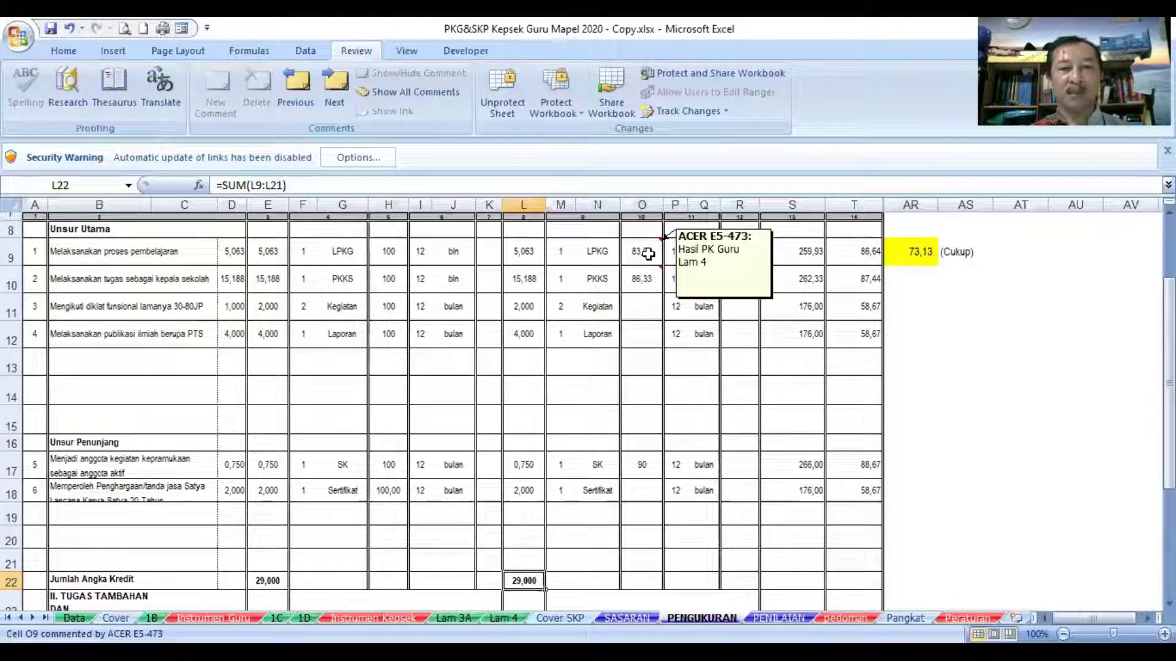
left_click(648, 254)
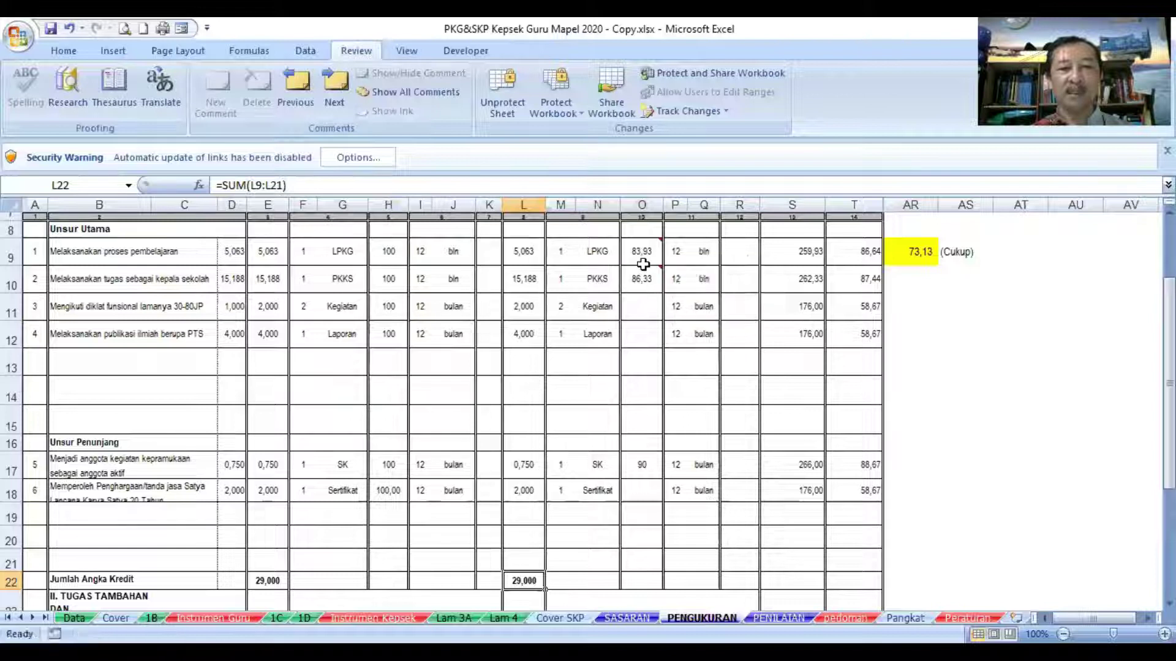
left_click(645, 280)
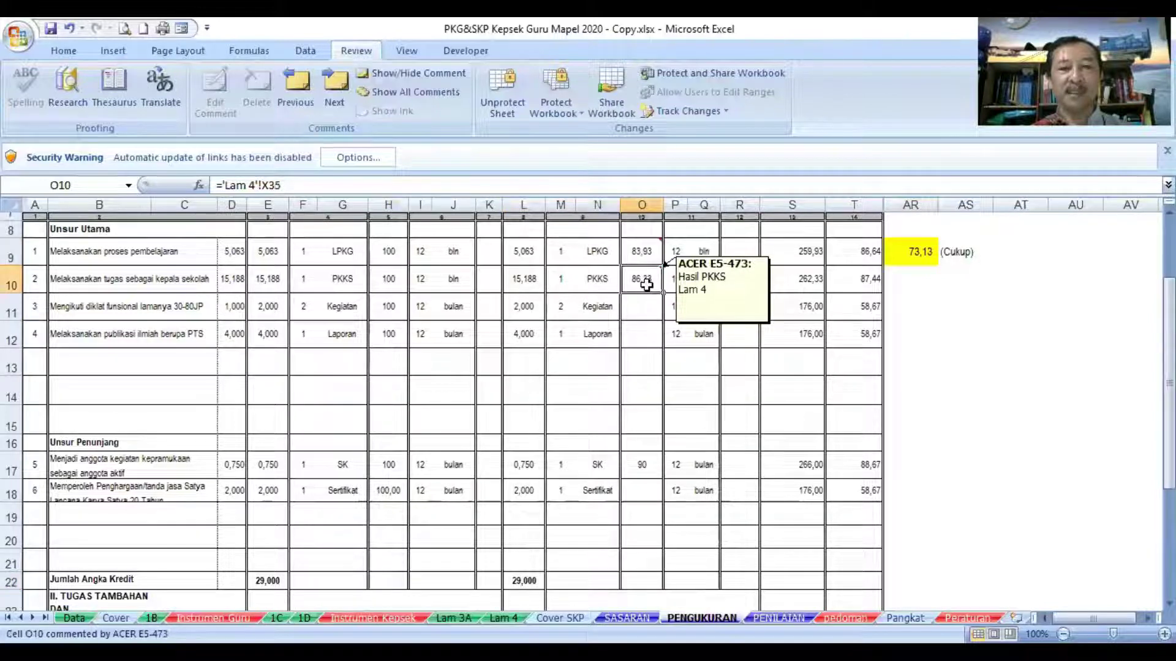
left_click(649, 256)
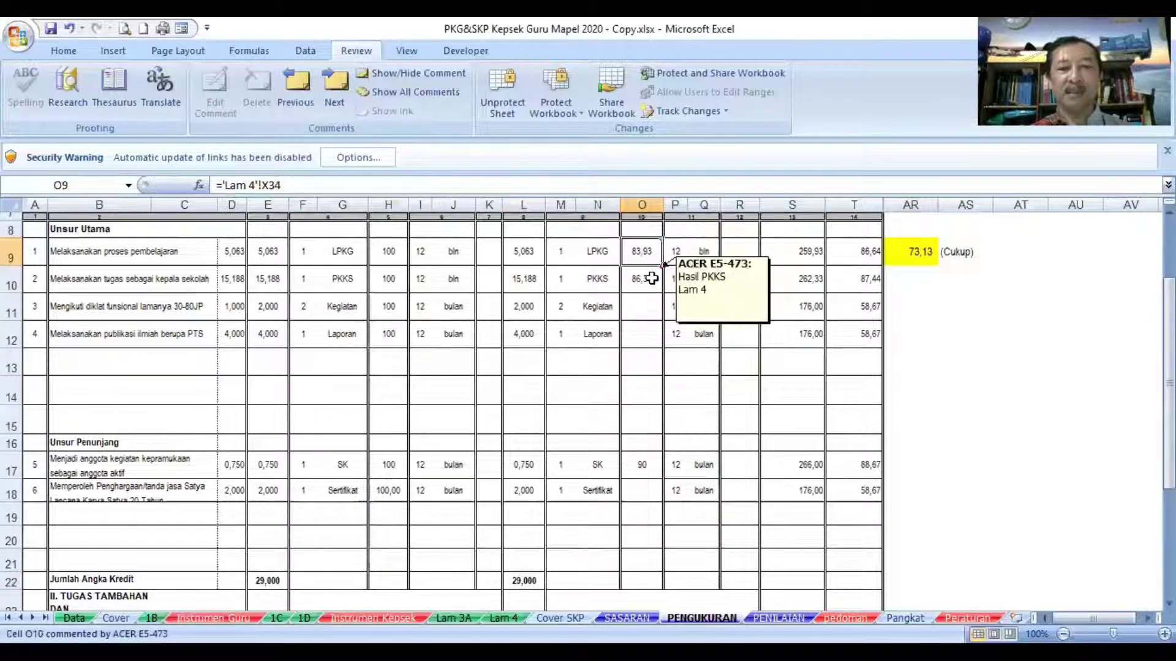
left_click(651, 278)
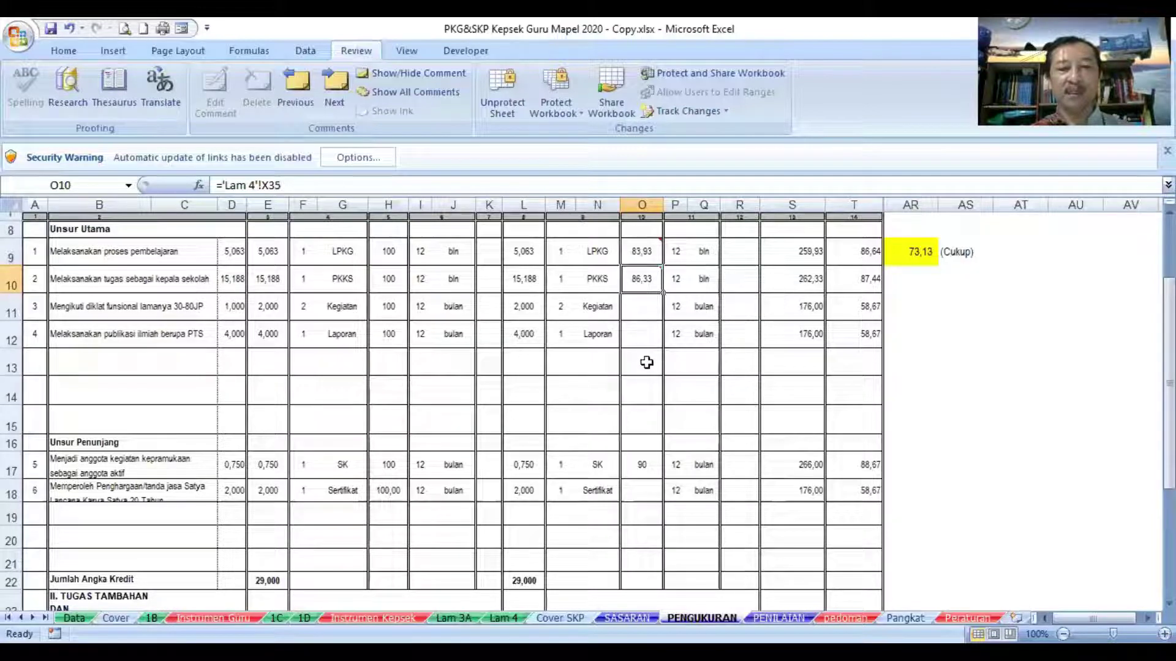
Clear the scouting activity's realised quality score in O17 and check the final SKP rating in T30
left_click(646, 465)
key("Delete")
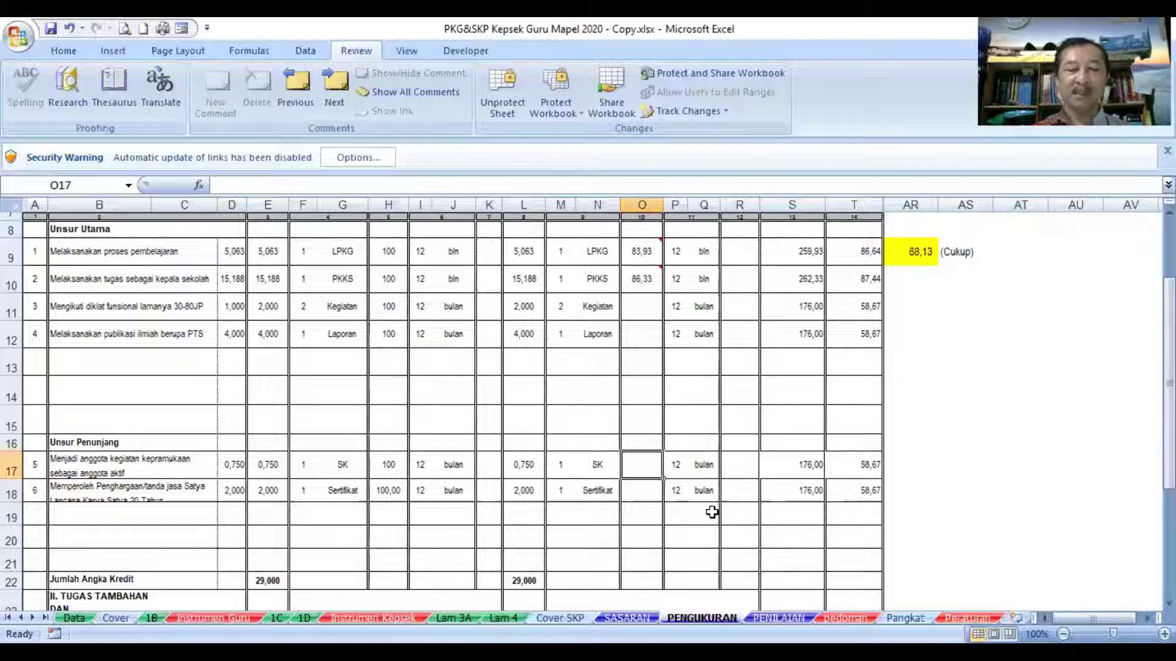
scroll(711, 512, "down", 3)
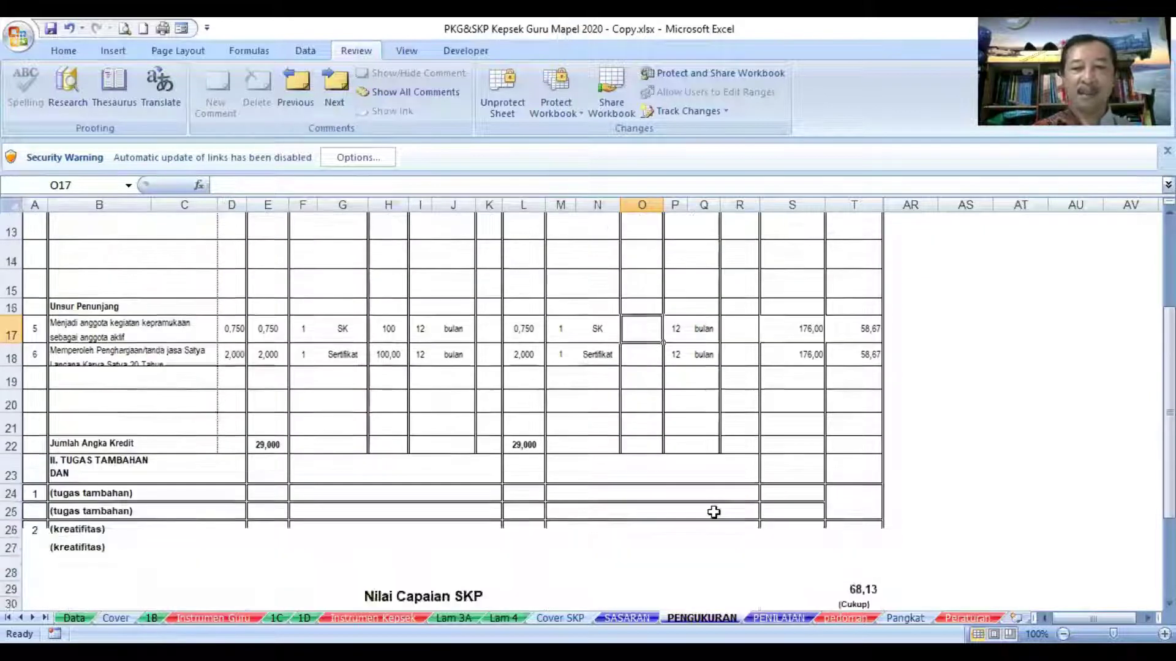
left_click(873, 519)
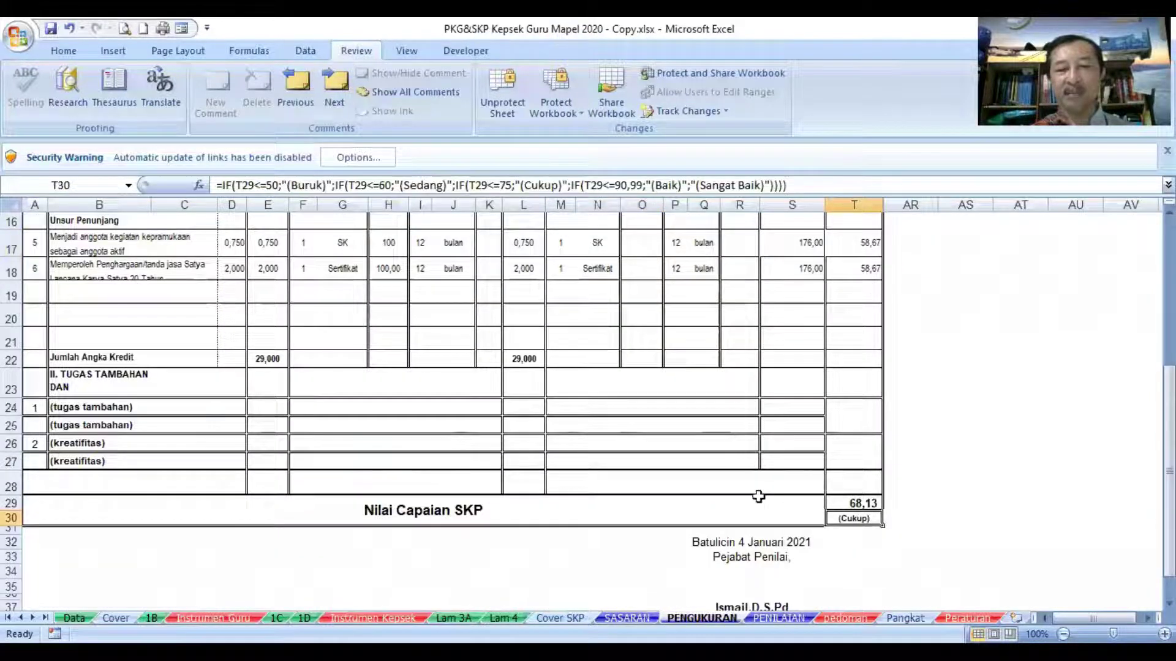
scroll(759, 496, "up", 4)
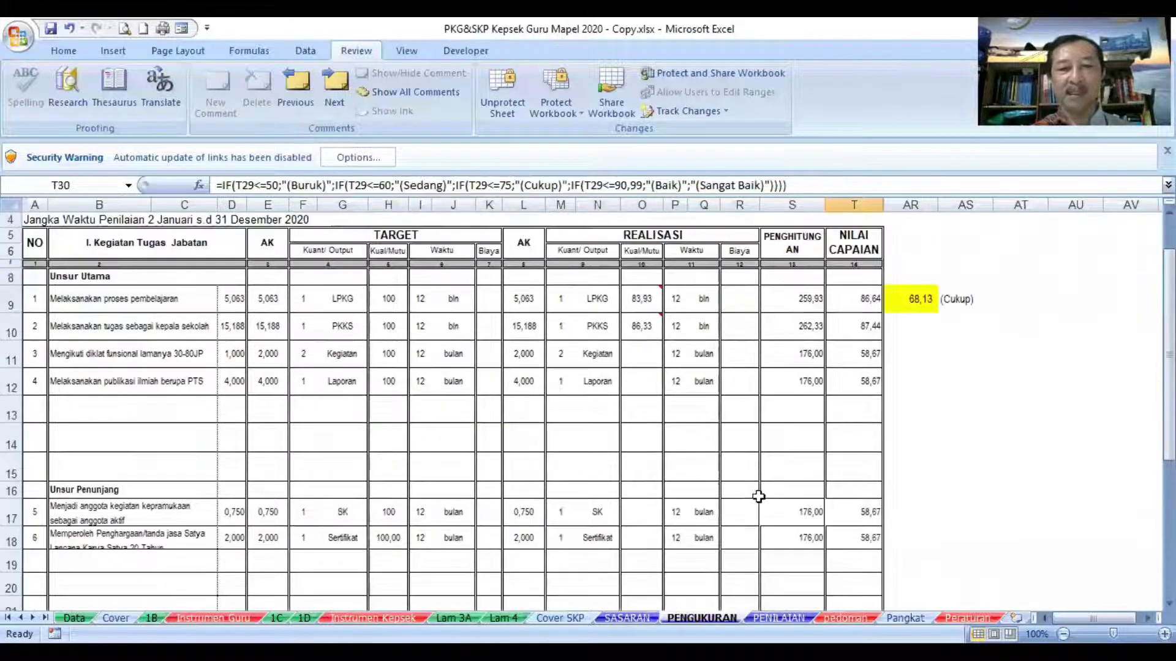
Enter realised quality scores of 80 for the training activity in O11 and 90 for the PTS publication in O12
left_click(637, 354)
type("80")
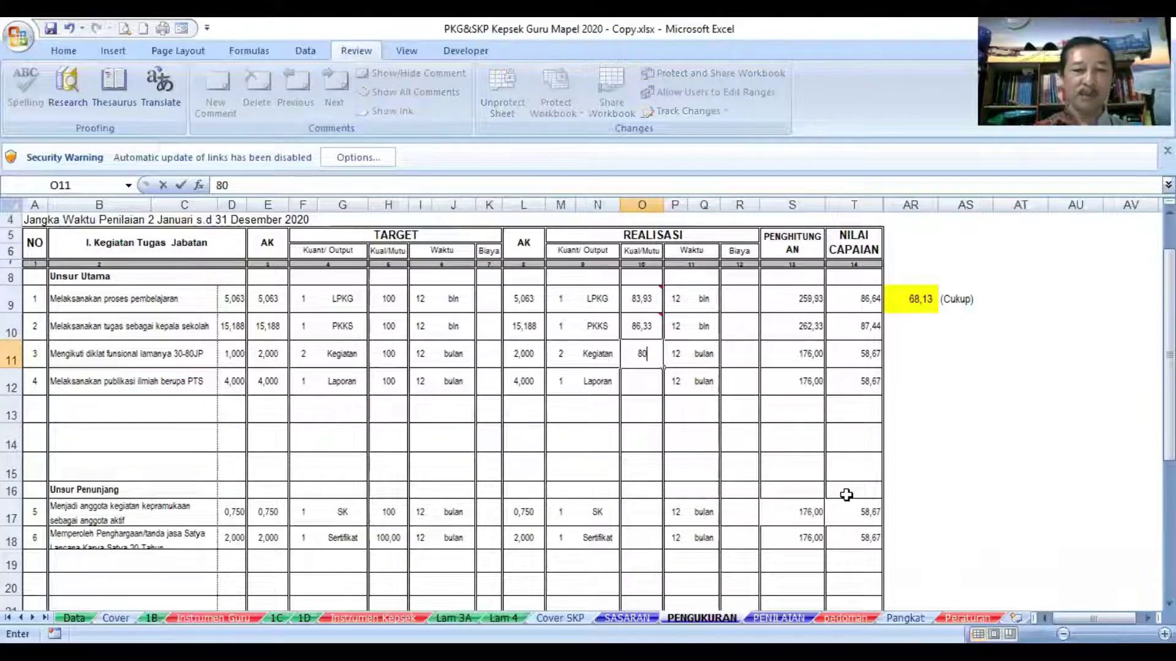
left_click(655, 383)
type("90")
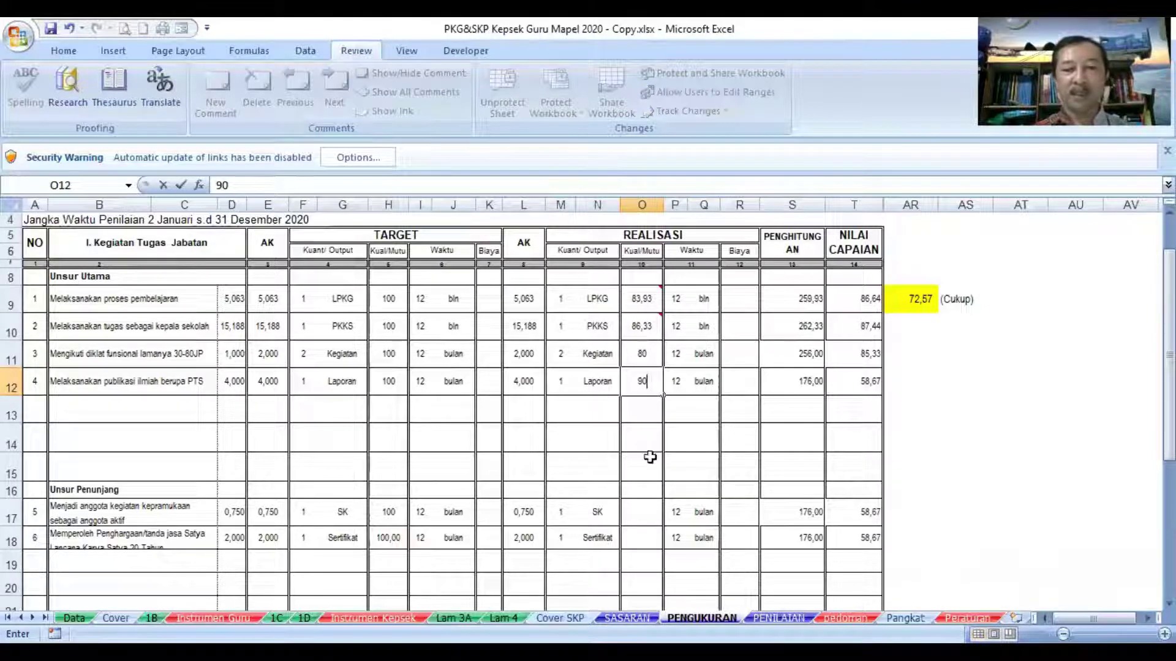
Enter realised quality scores of 78 for the scouting activity and 89 for the Satya Lancana award, and check the final rating
left_click(642, 509)
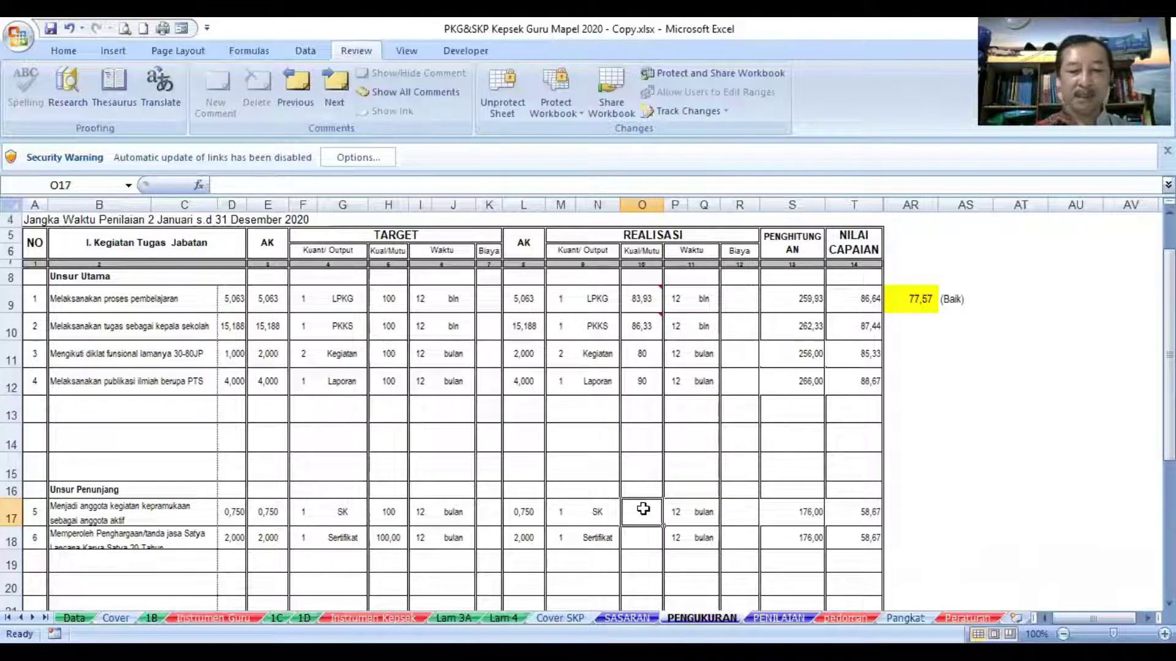
type("78")
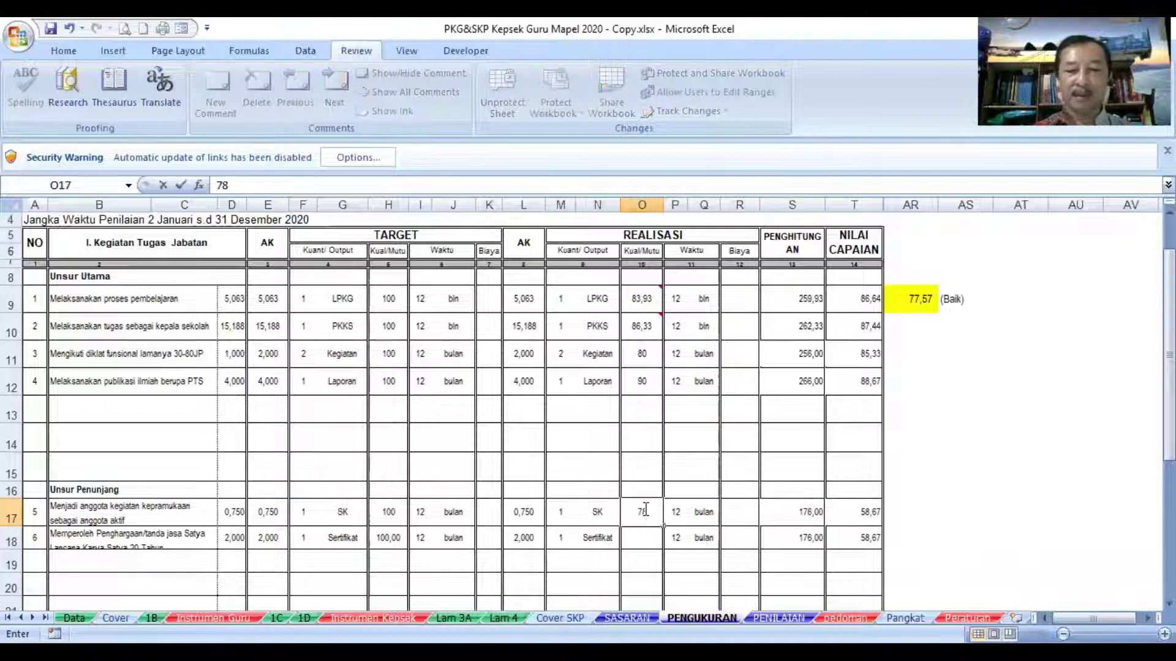
key("Return")
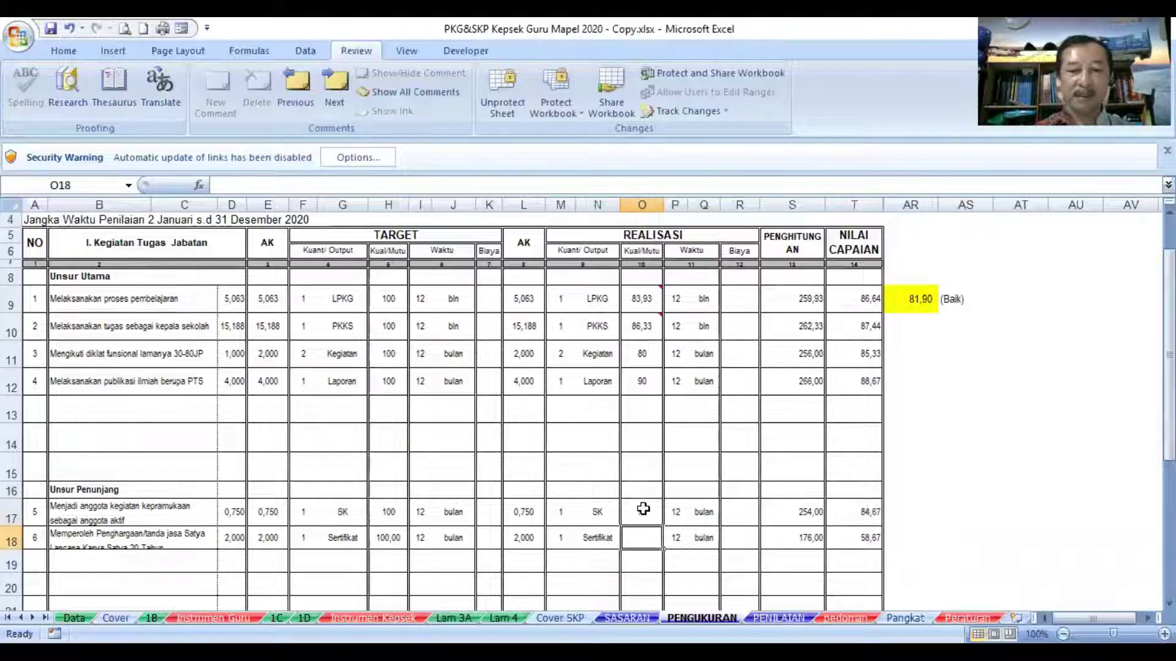
type("89")
key("Return")
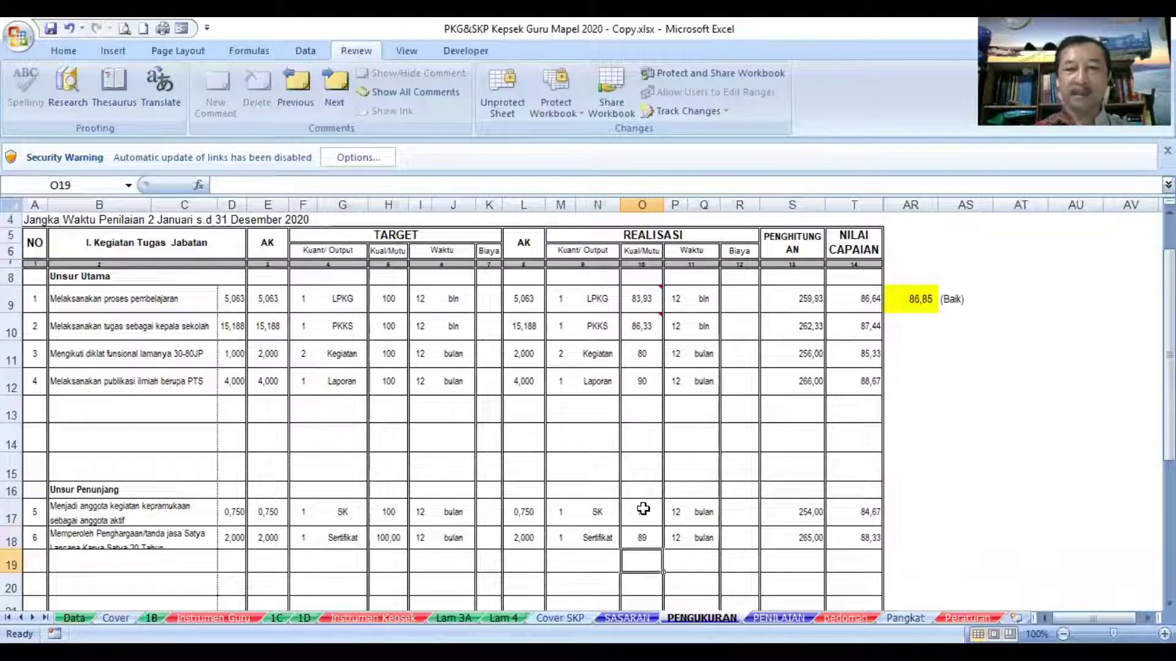
scroll(643, 509, "down", 5)
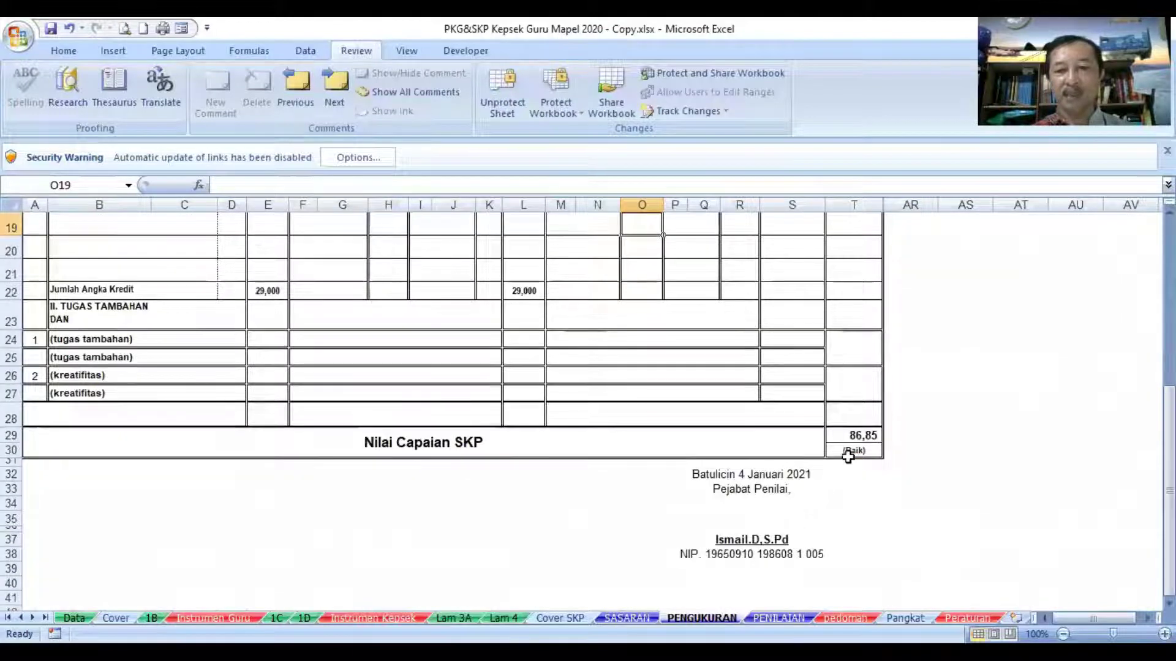
left_click(848, 452)
Hide the empty rows 13 to 15 and 19 to 21 on the PENGUKURAN sheet
scroll(553, 467, "up", 4)
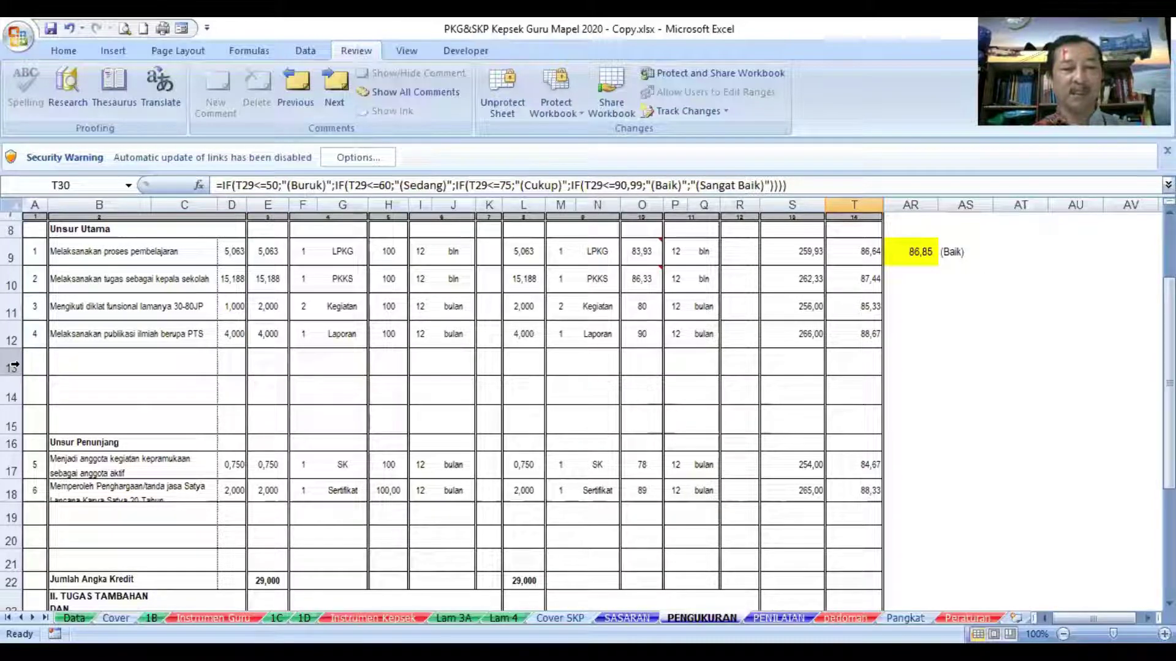
left_click_drag(12, 365, 12, 412)
right_click(16, 419)
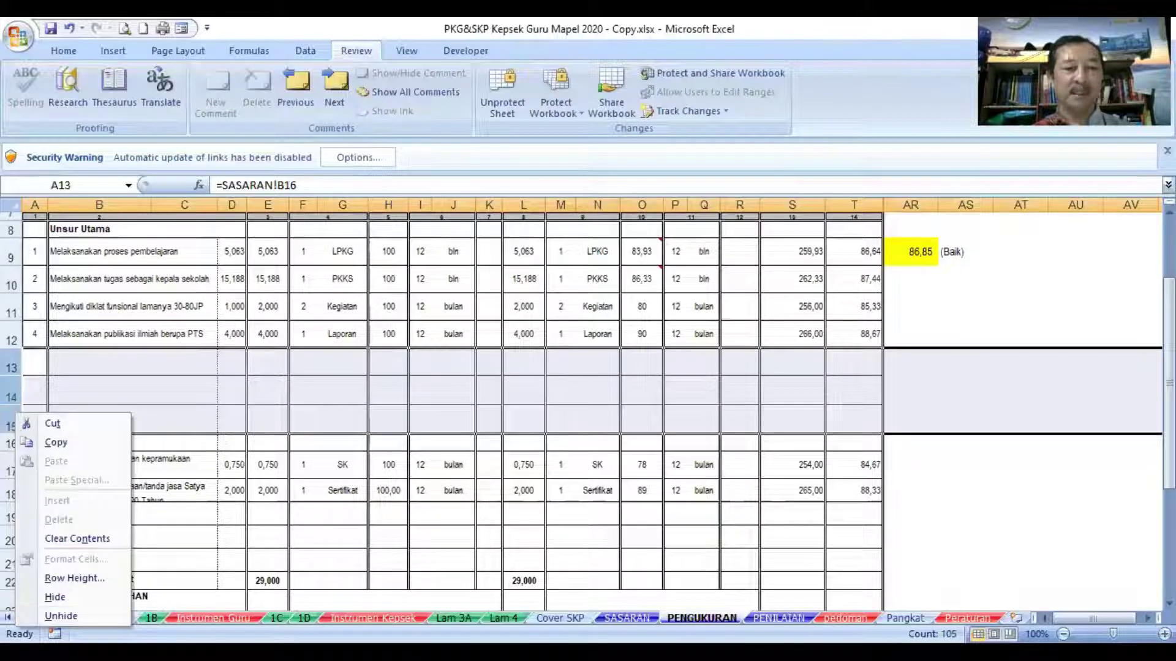
left_click(55, 597)
scroll(60, 404, "down", 1)
left_click_drag(11, 377, 15, 418)
right_click(14, 418)
left_click(56, 599)
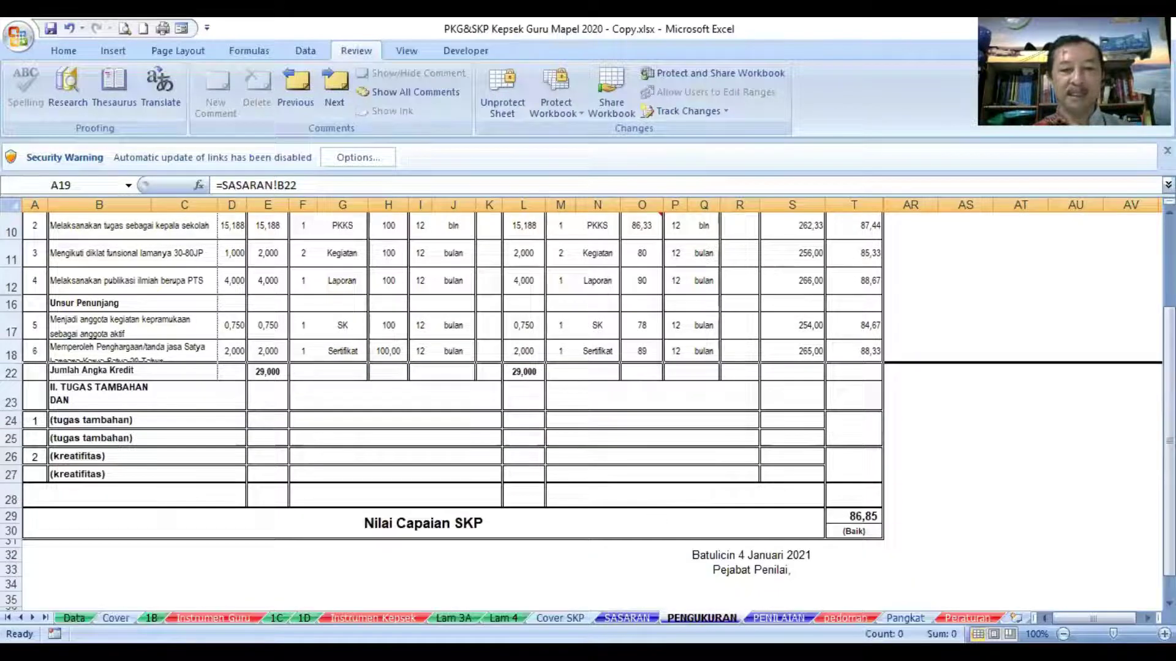
Hide the empty rows 16 to 18 and 22 to 23 on the SASARAN sheet
left_click(627, 618)
scroll(485, 555, "up", 2)
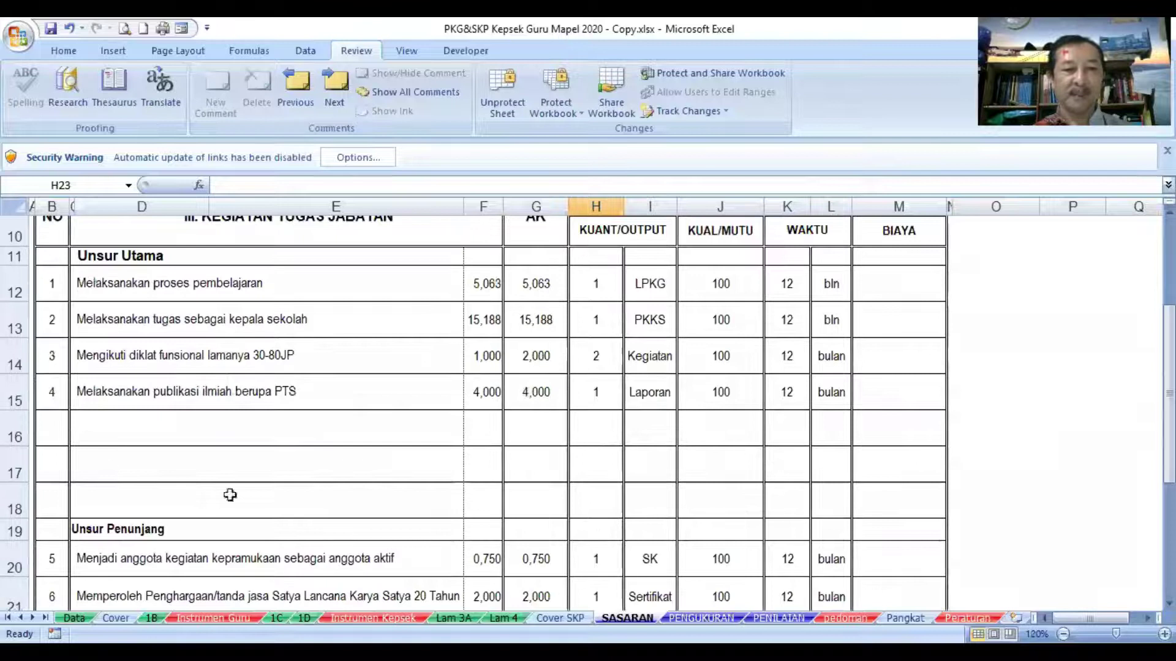
left_click_drag(19, 434, 20, 493)
right_click(22, 492)
left_click(76, 464)
scroll(77, 468, "down", 2)
left_click_drag(14, 334, 14, 364)
right_click(14, 364)
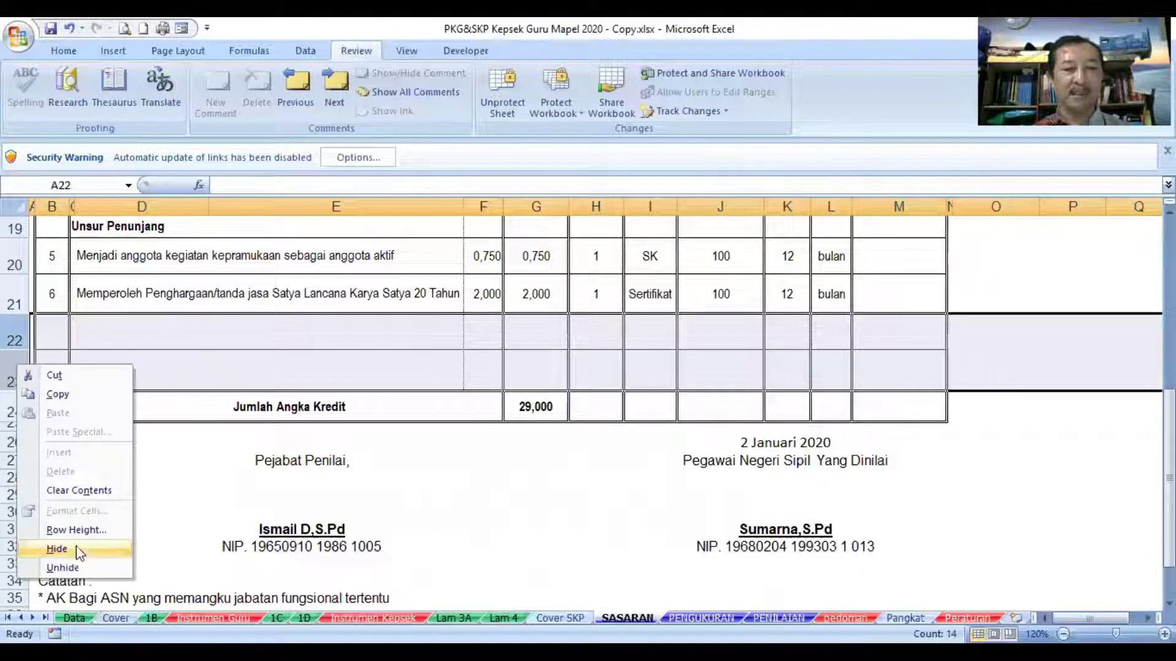
left_click(57, 549)
Review the SASARAN and PENGUKURAN tables with their empty rows hidden and open the PENILAIAN sheet
scroll(638, 507, "up", 3)
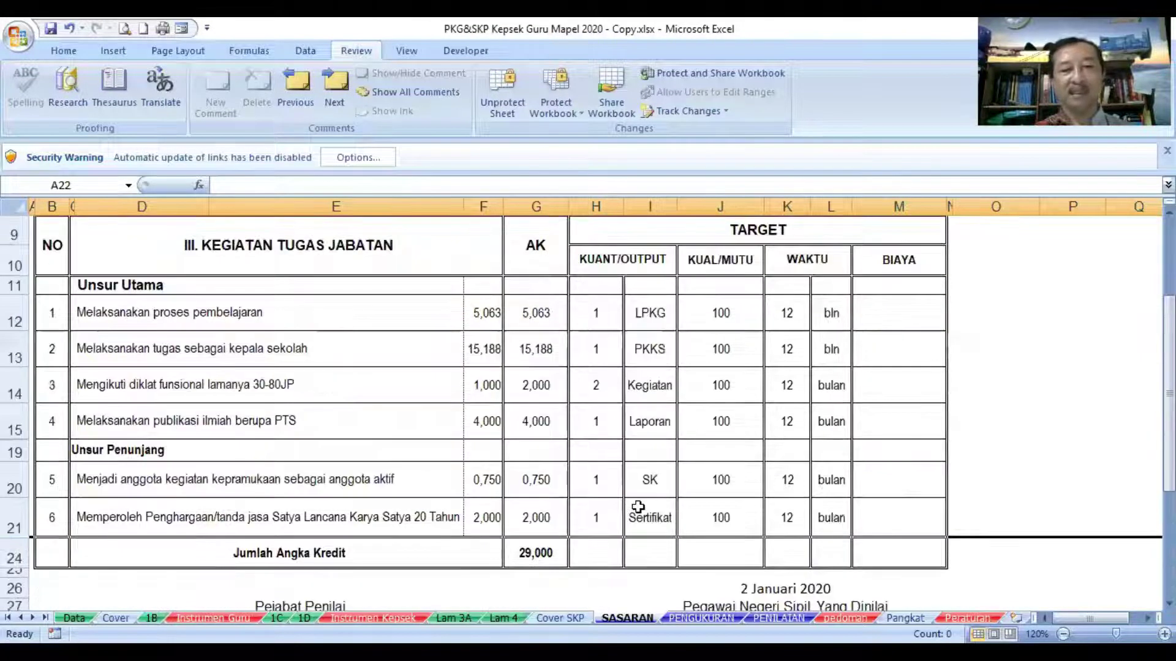
scroll(593, 415, "up", 3)
scroll(594, 420, "down", 4)
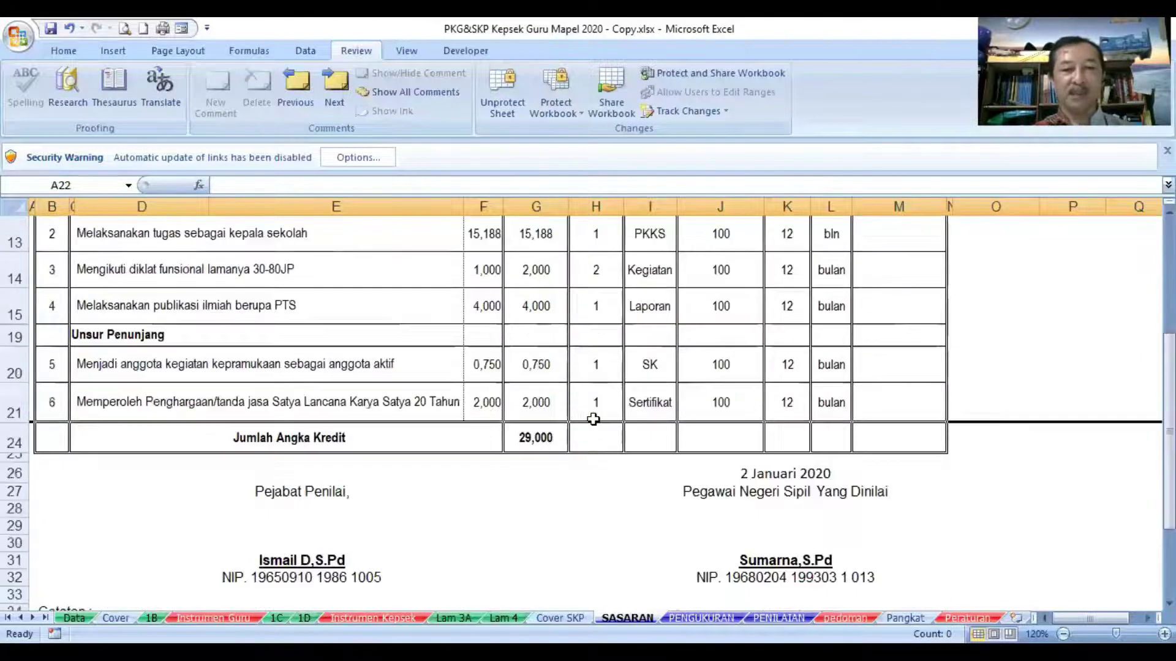
scroll(593, 420, "down", 1)
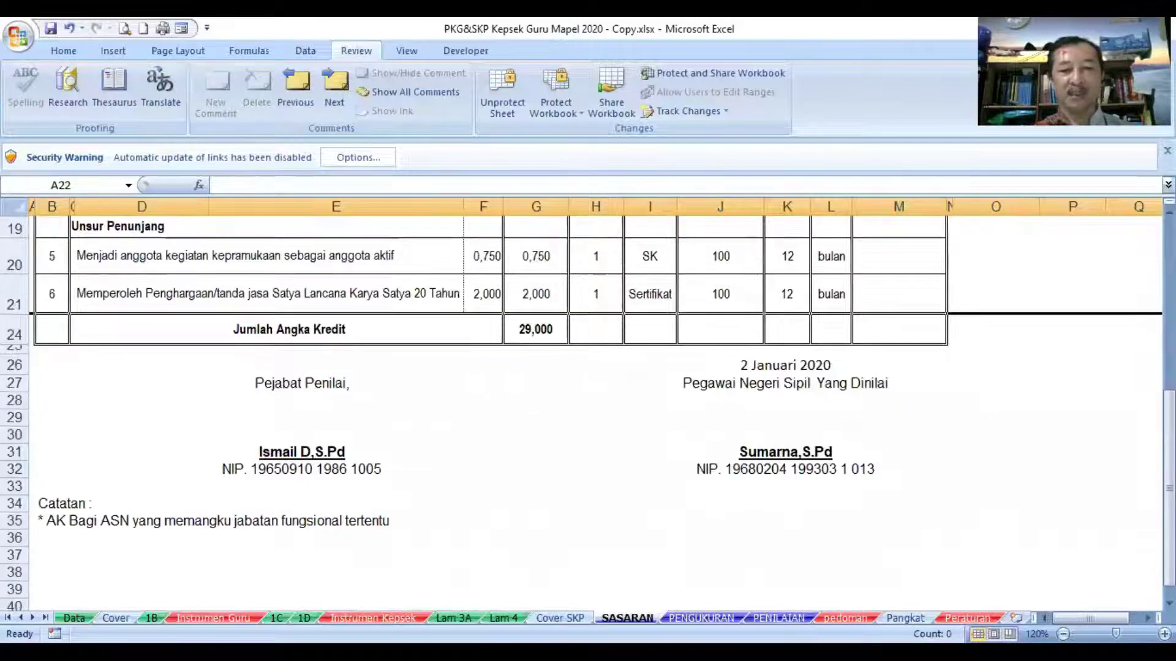
key("ctrl+Page_Down")
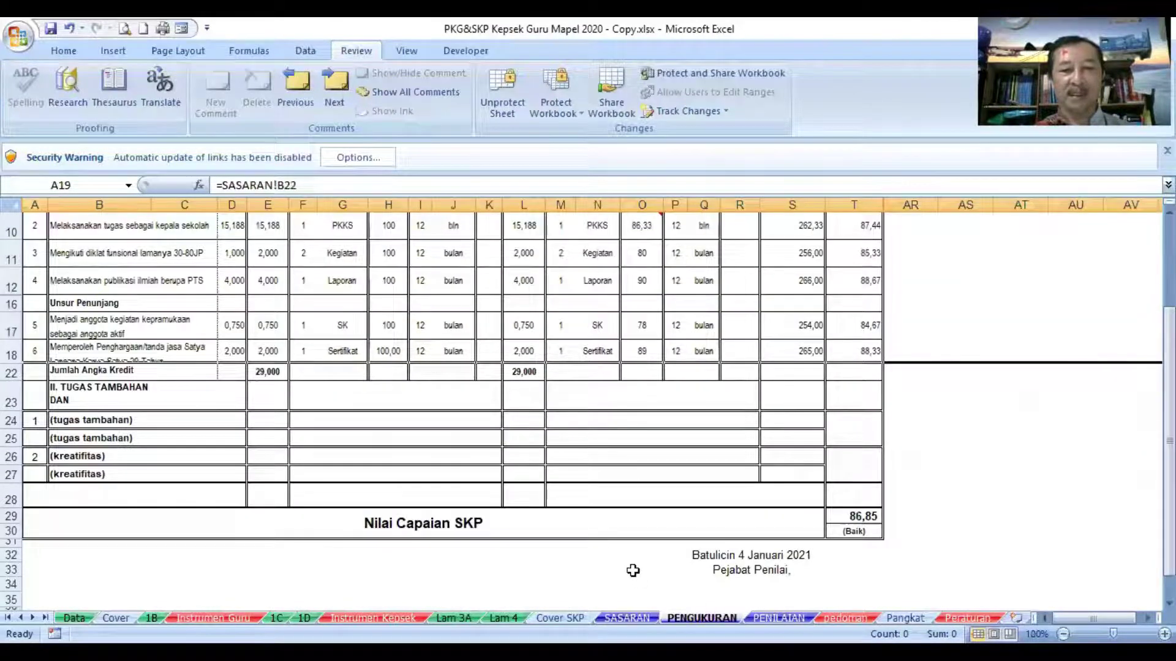
scroll(633, 570, "up", 3)
scroll(632, 570, "down", 1)
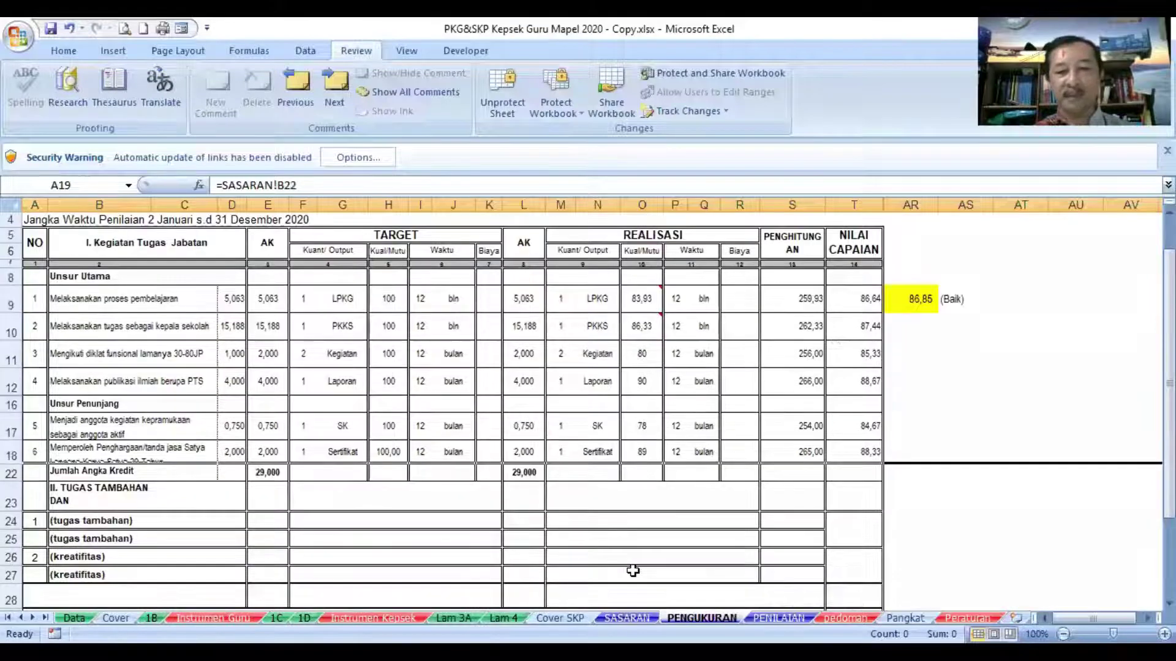
key("ctrl+Page_Down")
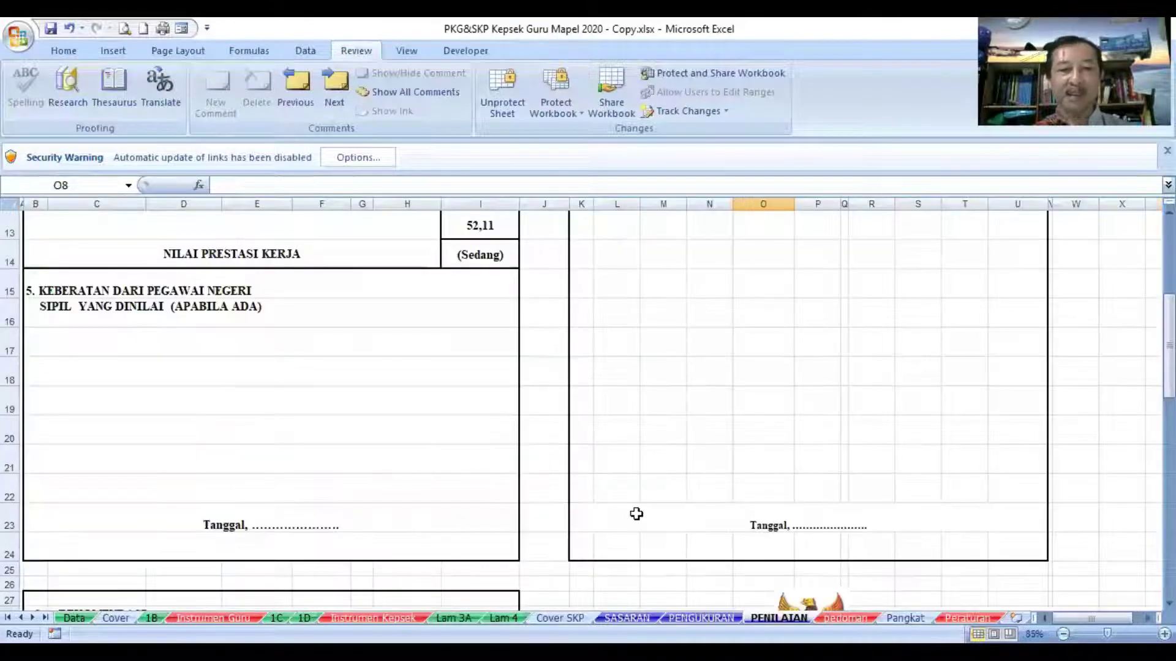
Enter Perilaku Kerja scores: Orientasi Pelayanan 76, Integritas 80, Komitmen 78, Disiplin 85 and Kerjasama 90
scroll(636, 513, "up", 4)
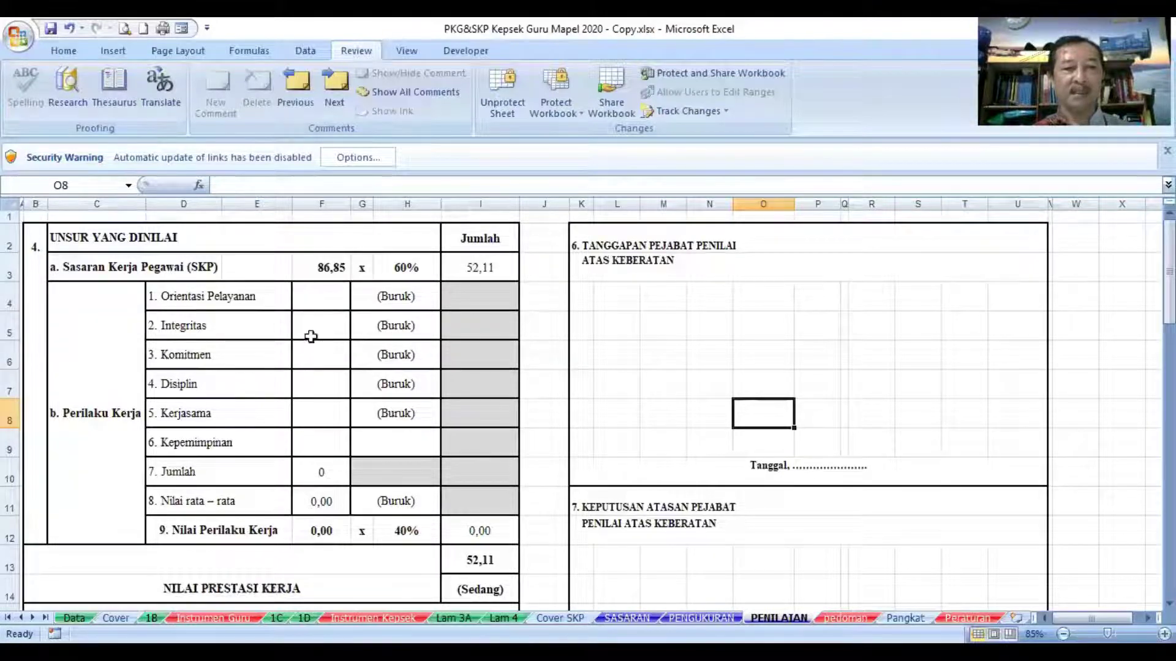
left_click(316, 296)
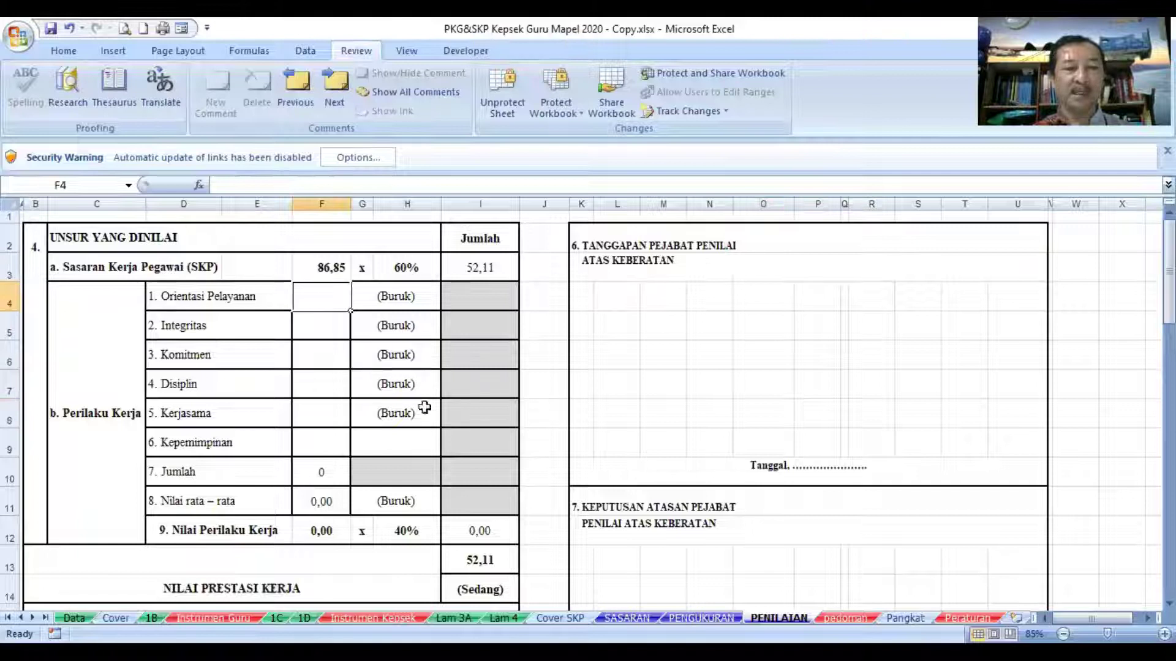
type("76")
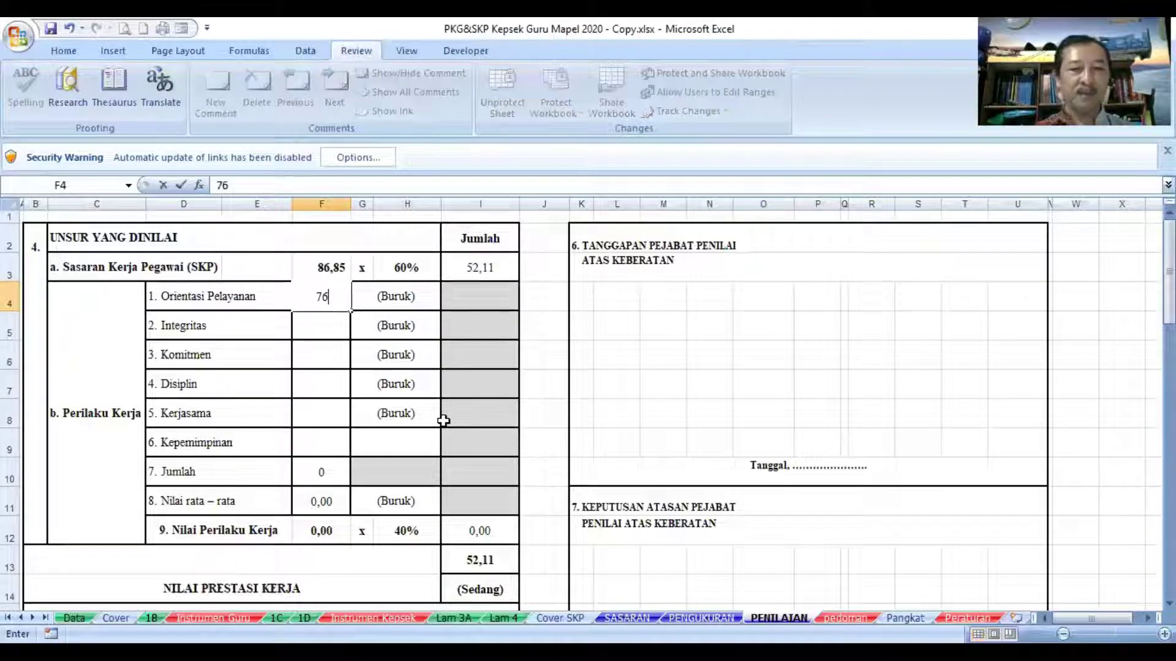
key("Return")
type("80")
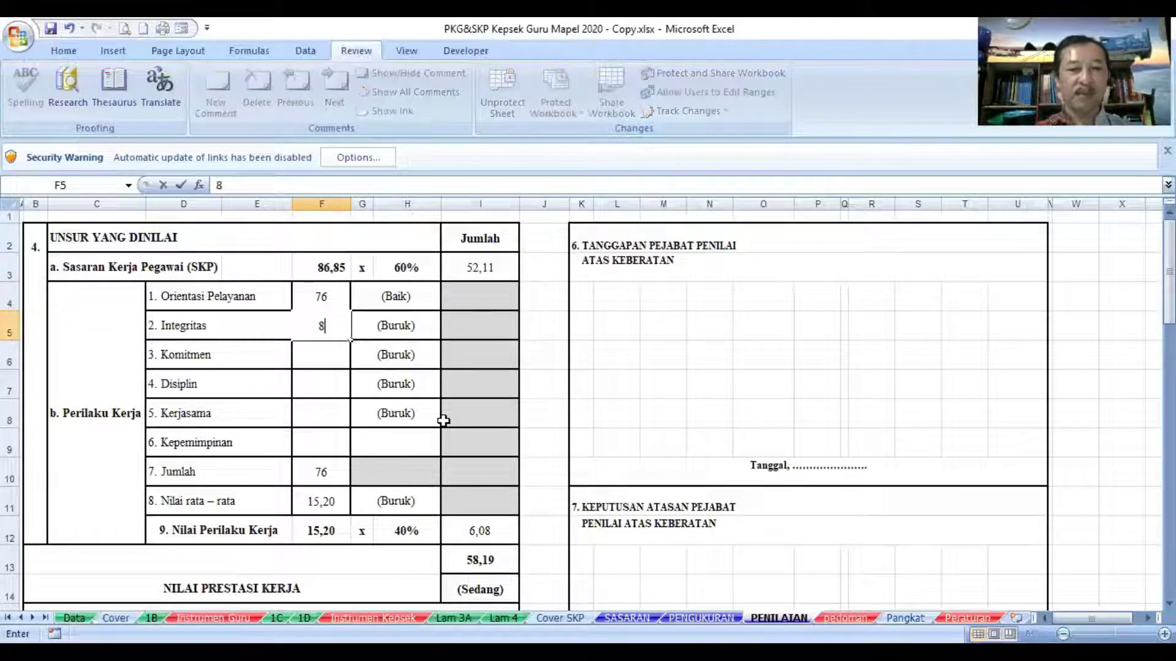
key("Return")
type("78")
key("Return")
type("85")
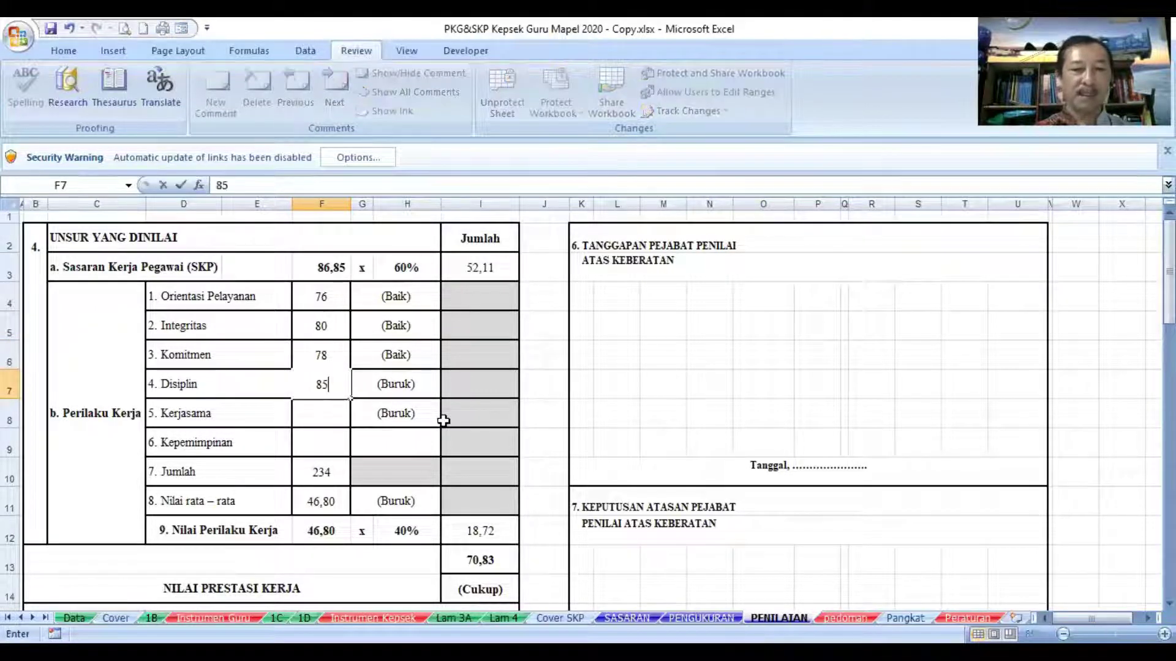
key("Return")
type("90")
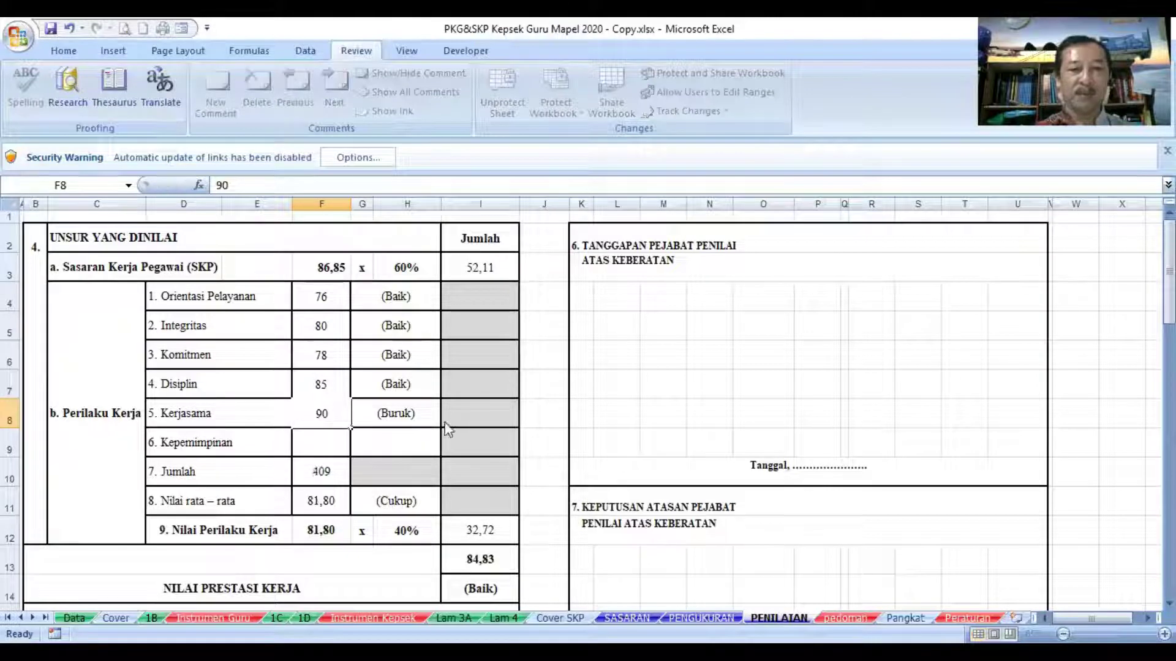
key("Return")
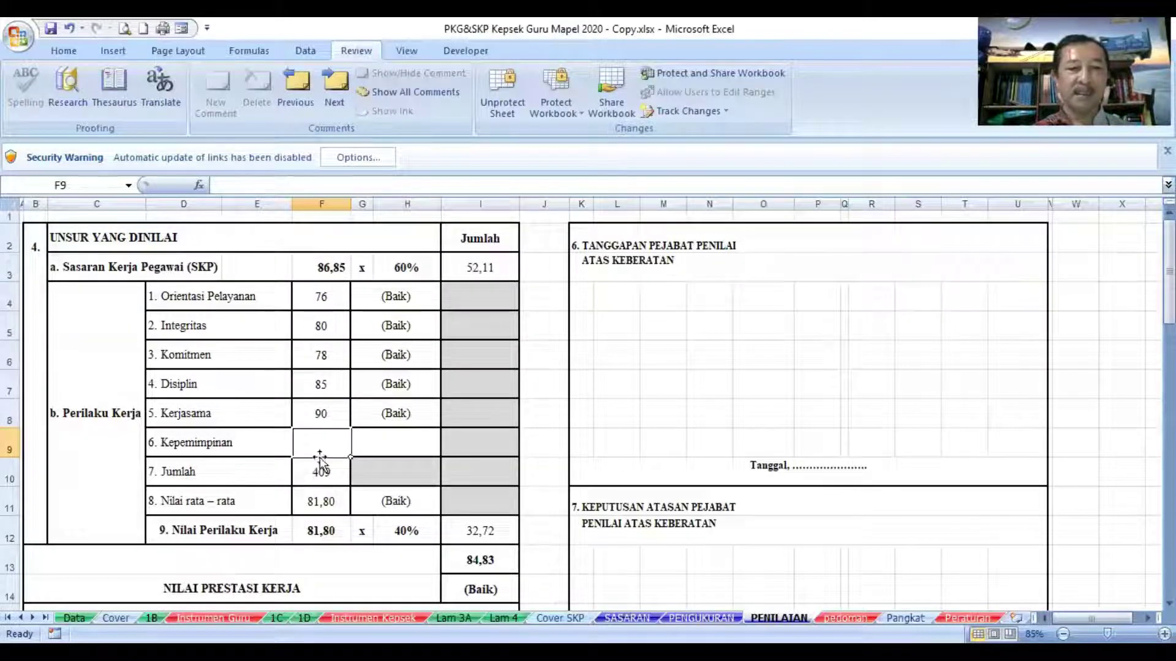
Try to edit the greyed Jumlah cell beside Nilai rata-rata, and inspect the rating formula for NILAI PRESTASI KERJA
double_click(507, 492)
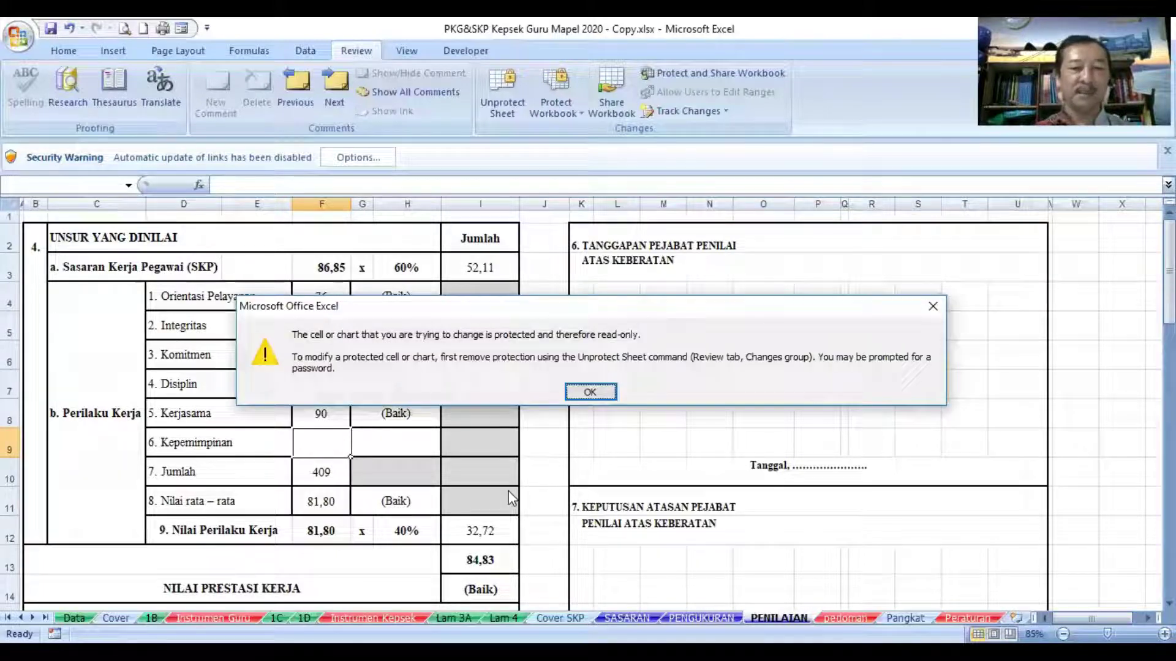
left_click(581, 395)
scroll(668, 399, "down", 2)
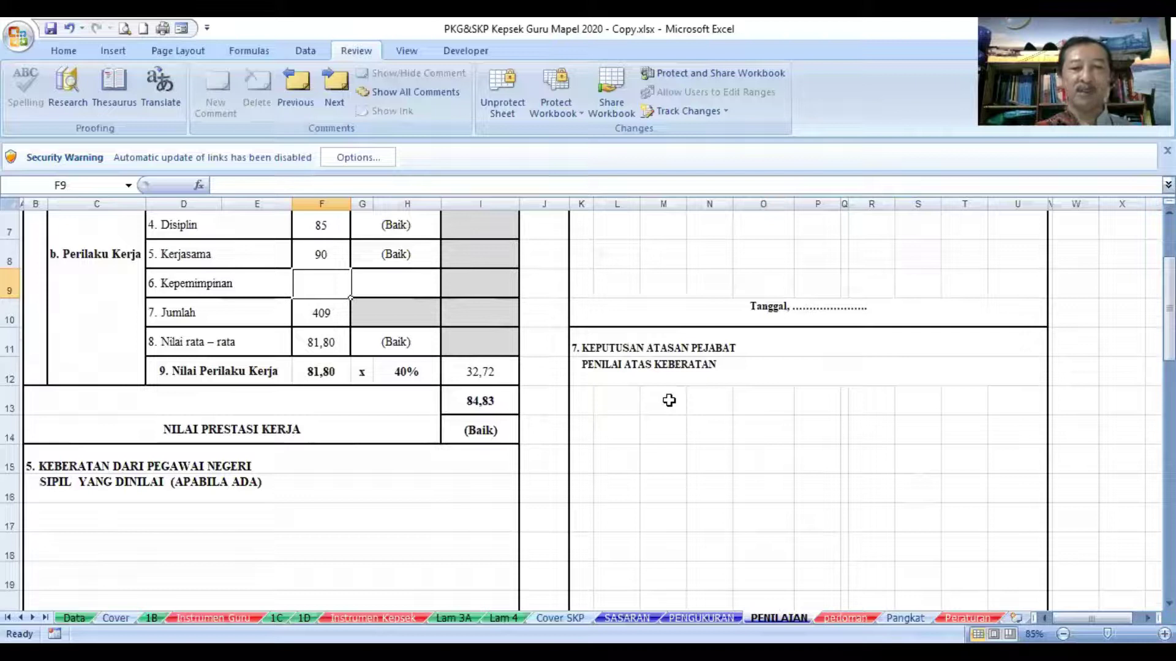
left_click(490, 433)
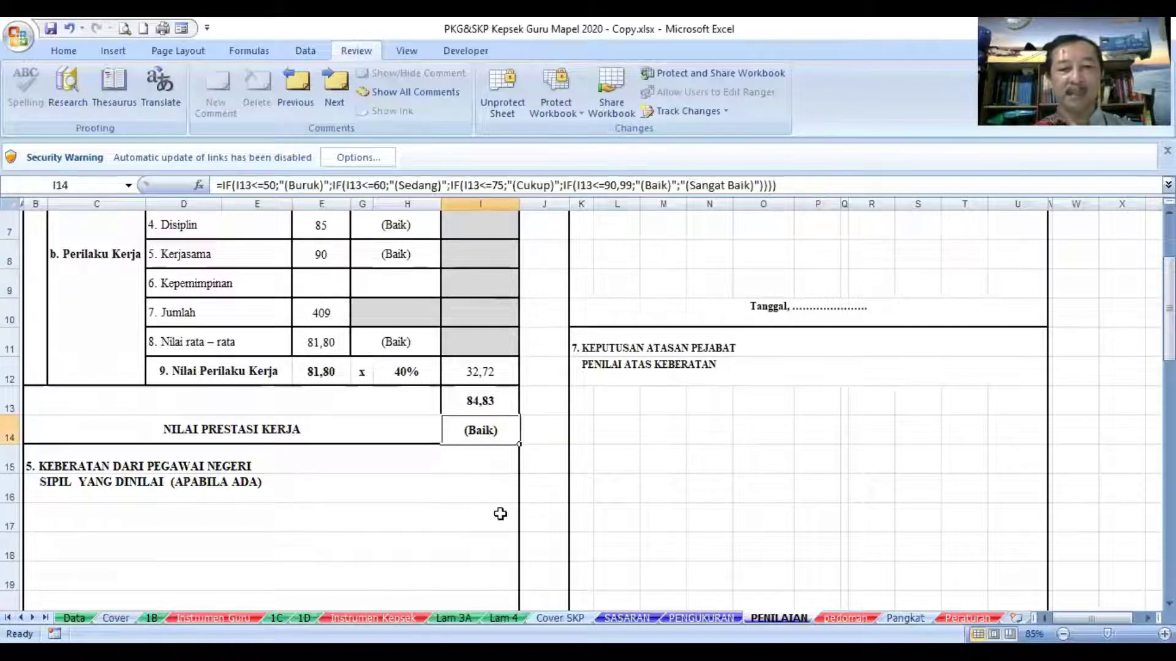
Try to edit the identity cells under YANG DINILAI, PEJABAT PENILAI and ATASAN PEJABAT PENILAI on the PENILAIAN sheet
scroll(501, 514, "down", 6)
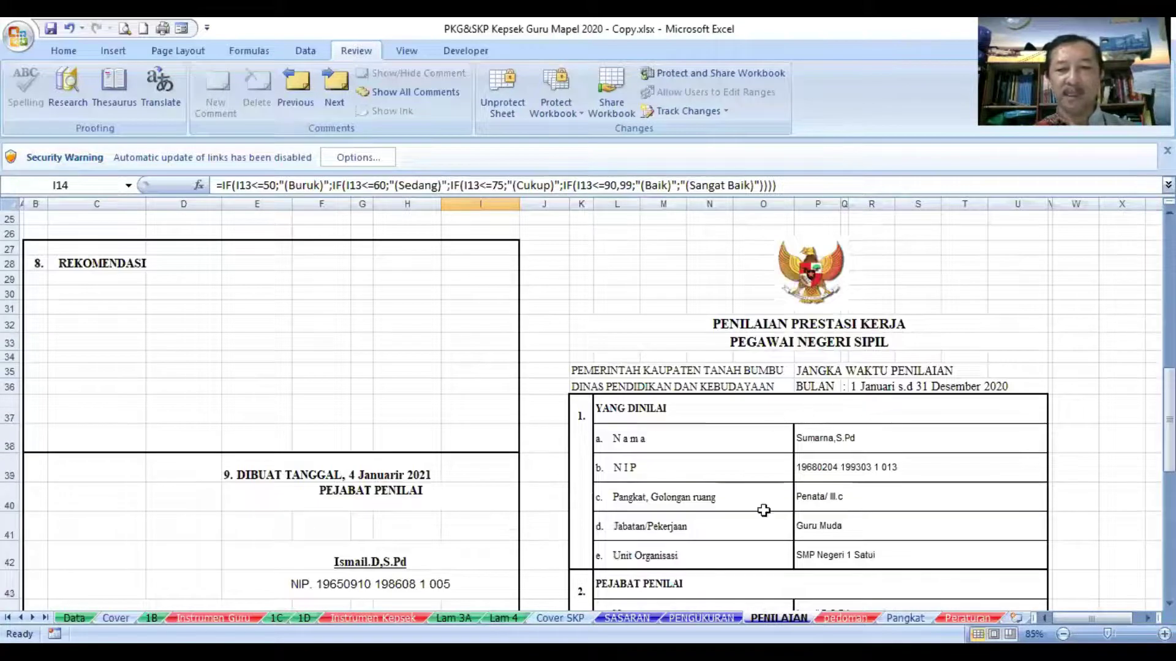
scroll(763, 510, "down", 2)
left_click(833, 354)
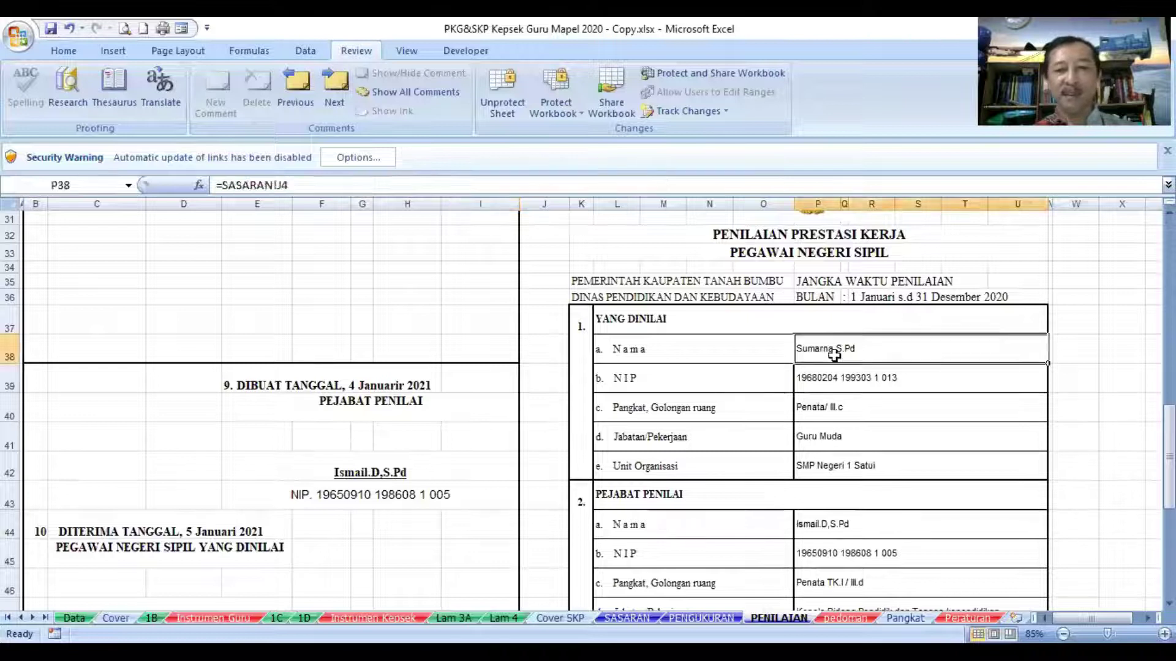
double_click(825, 416)
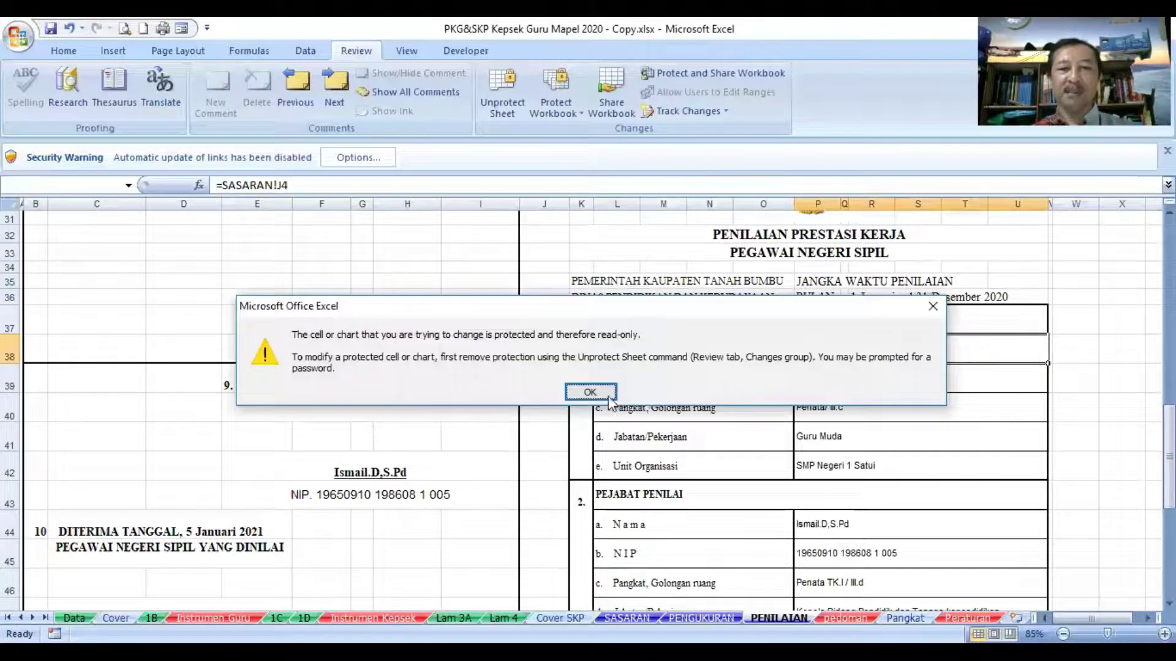
left_click(598, 391)
left_click(860, 528)
scroll(863, 533, "down", 2)
double_click(863, 533)
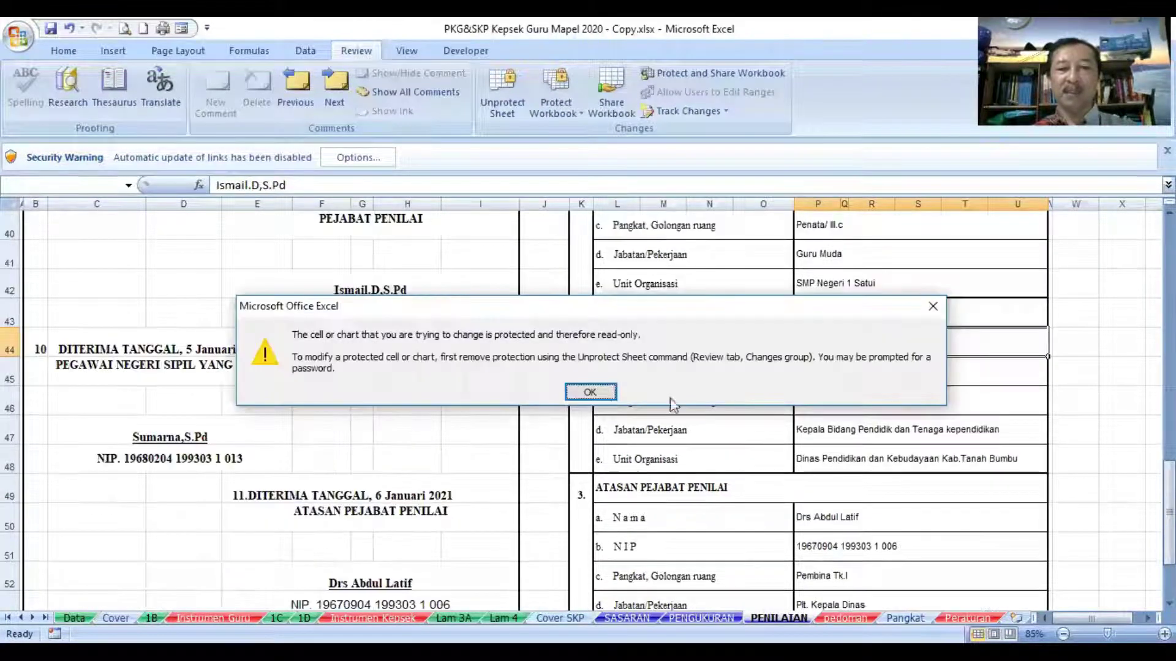
left_click(593, 391)
scroll(813, 336, "down", 2)
left_click(822, 265)
double_click(822, 268)
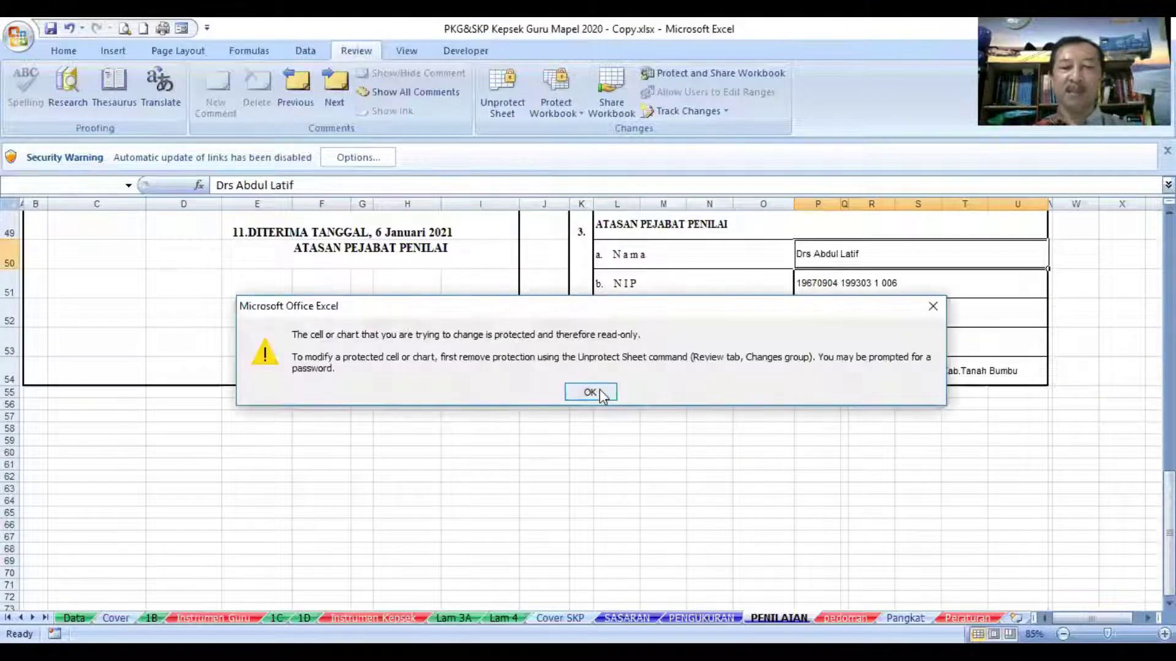
key("Return")
Review the dated signature blocks 9 to 11 and inspect the formula behind the DITERIMA TANGGAL line in cell E49
scroll(567, 428, "up", 3)
scroll(567, 427, "up", 2)
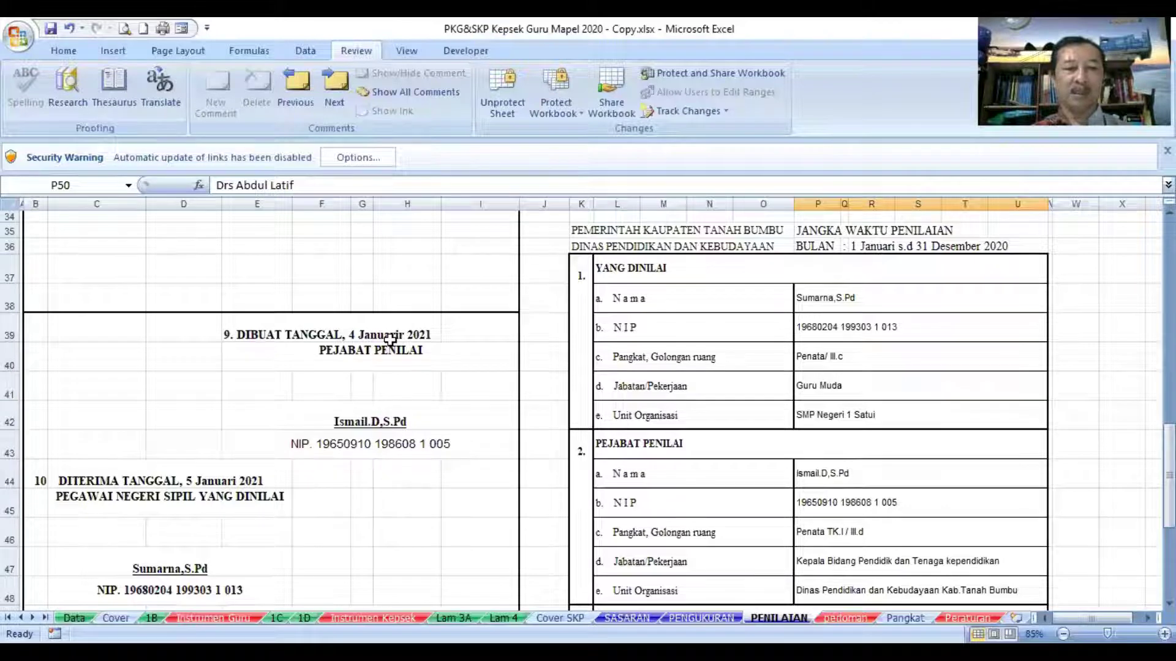
scroll(390, 339, "down", 2)
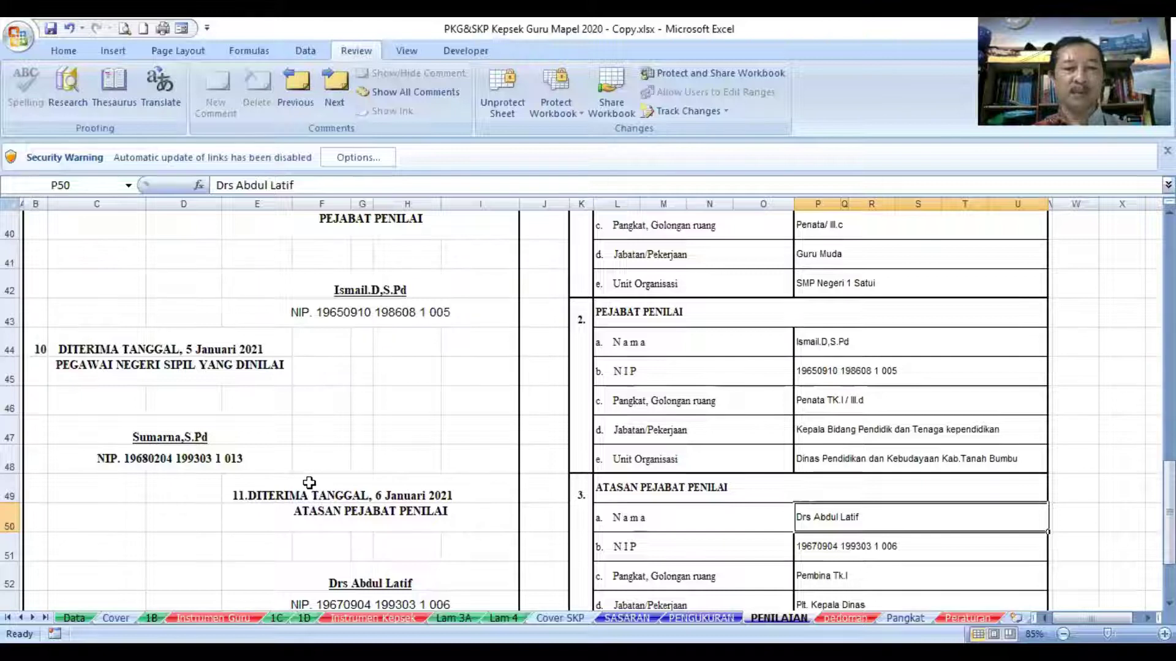
scroll(310, 480, "down", 2)
left_click(271, 316)
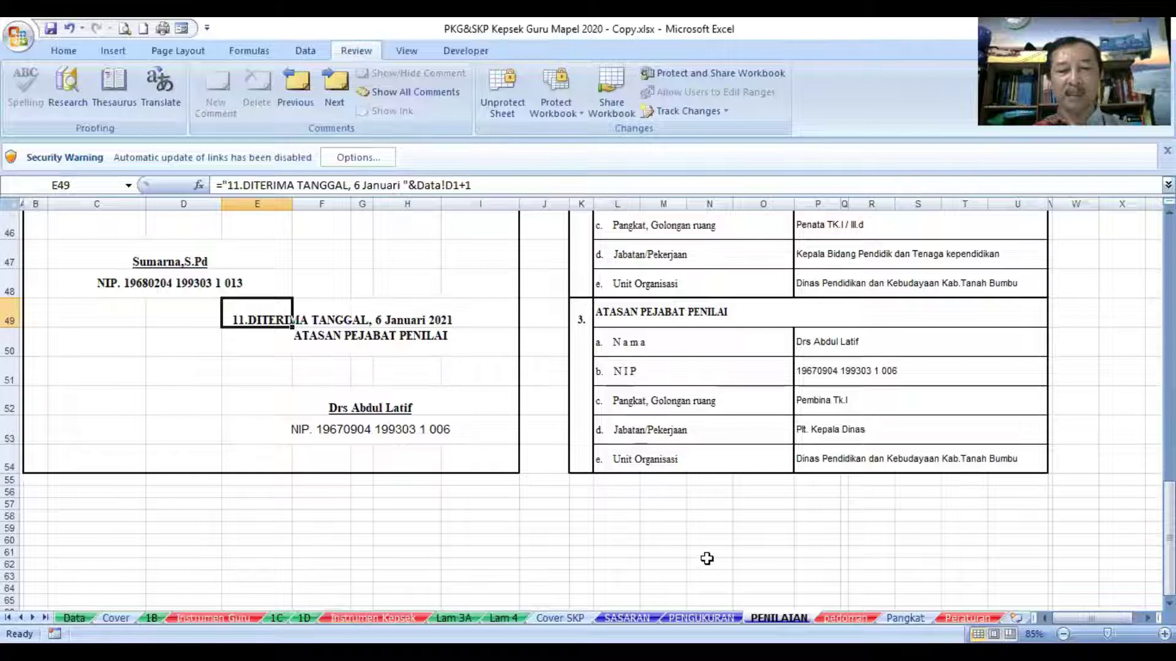
scroll(706, 559, "up", 3)
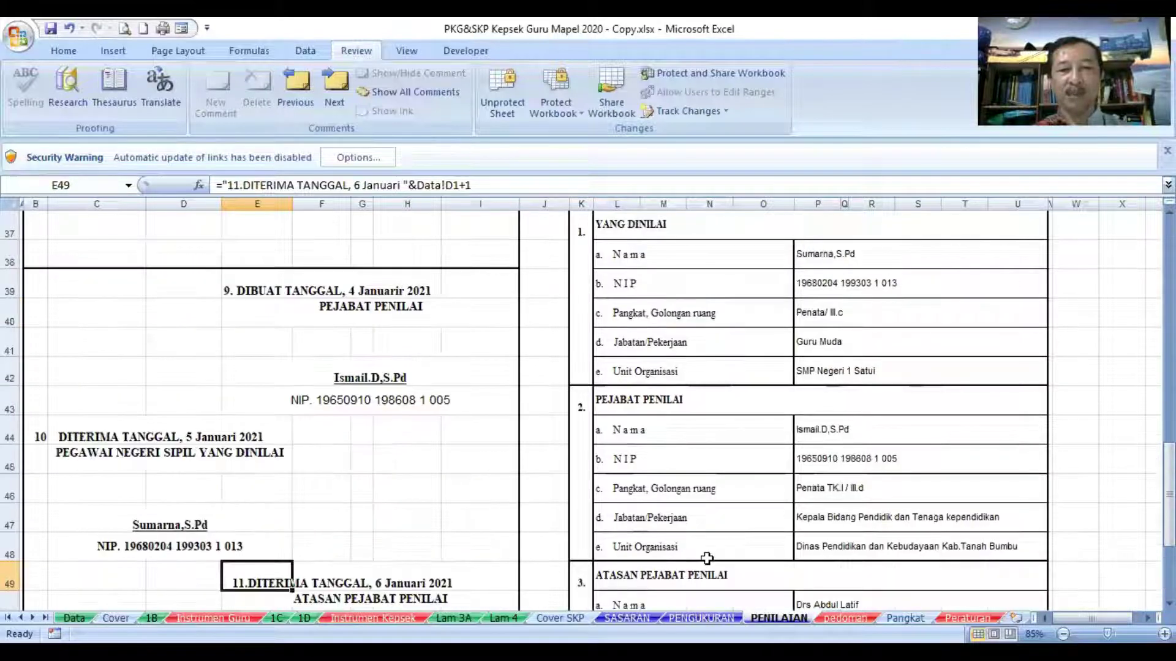
scroll(707, 558, "down", 1)
Look over the PENGUKURAN, SASARAN and Cover SKP sheets
left_click(701, 618)
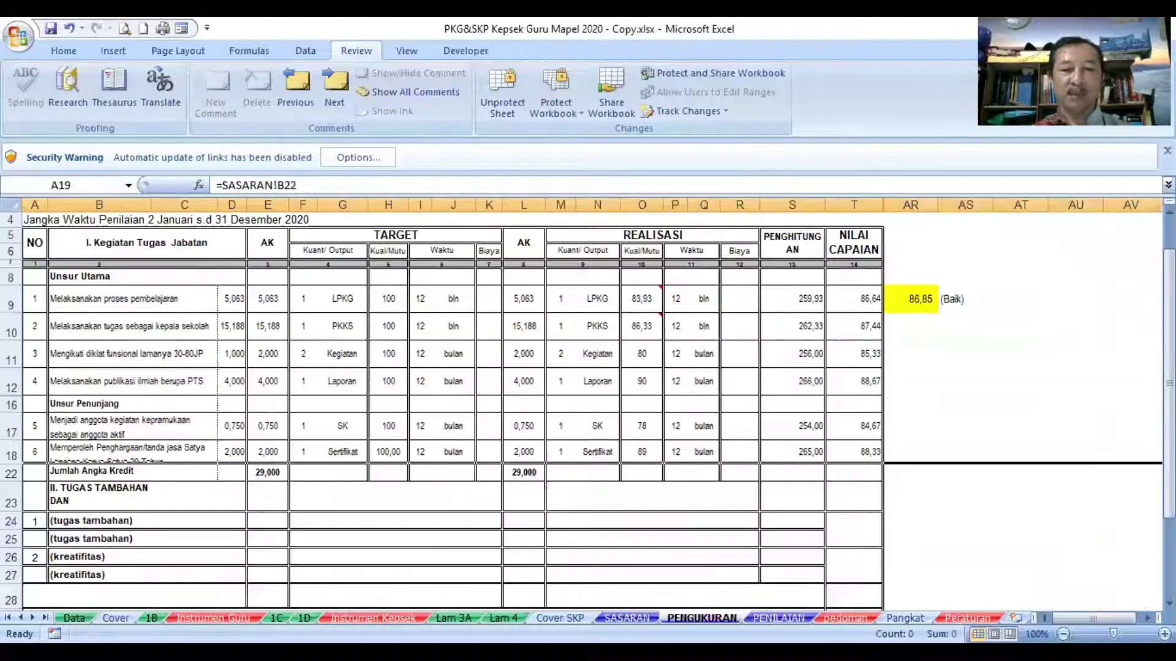
scroll(538, 478, "down", 4)
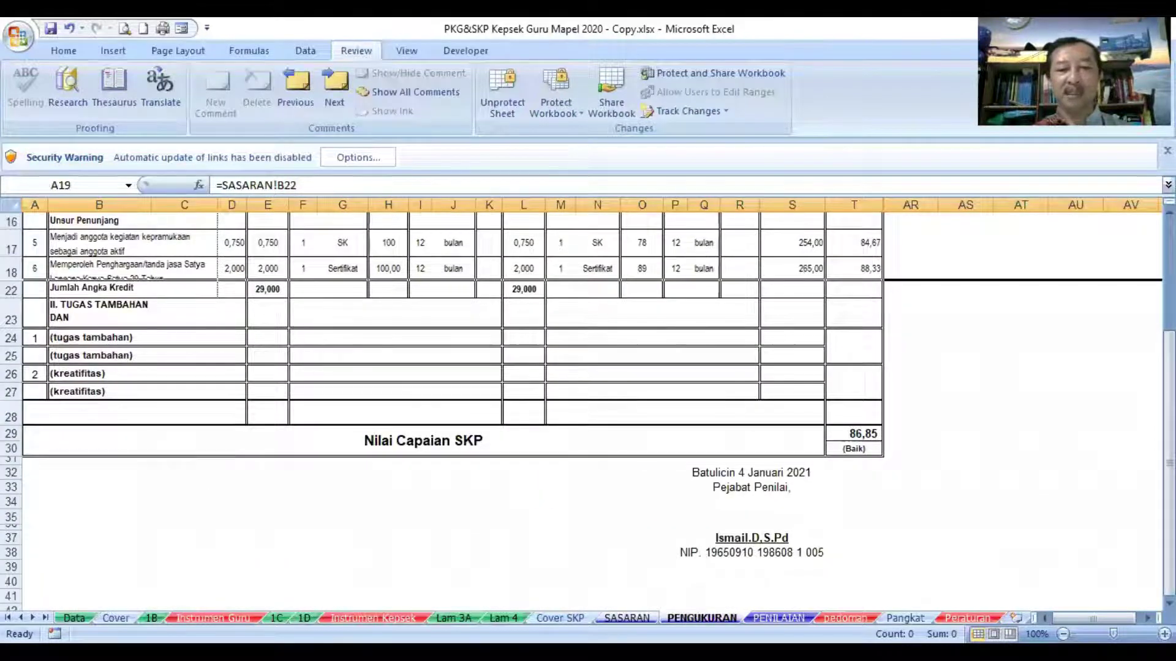
left_click(626, 617)
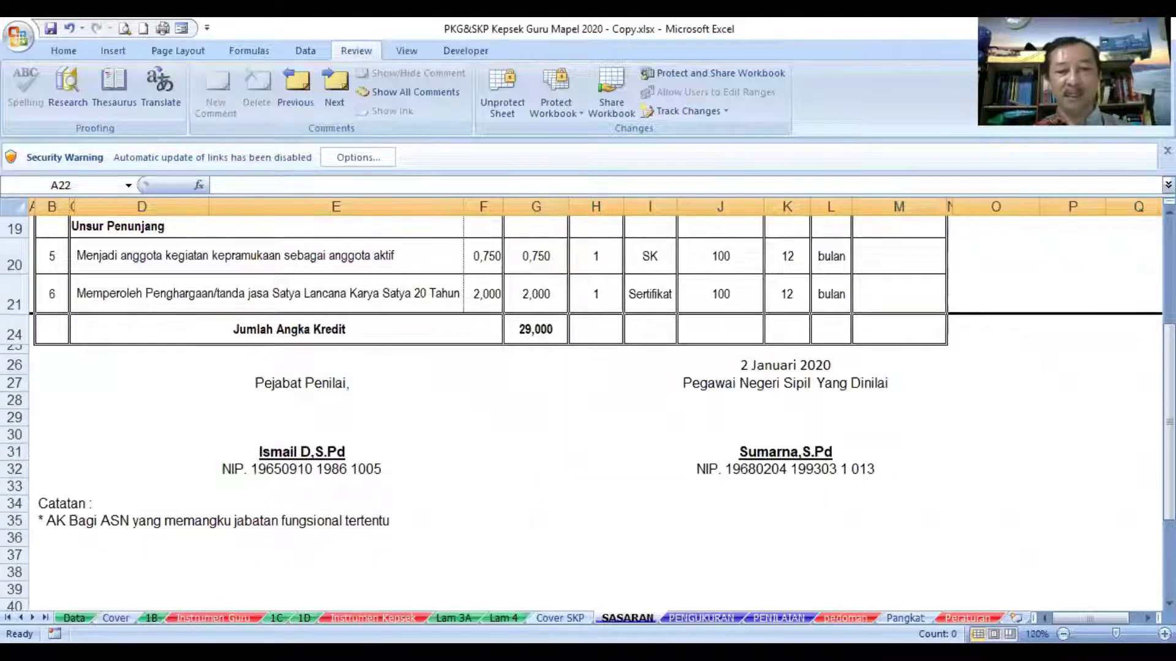
left_click(561, 618)
left_click(597, 466)
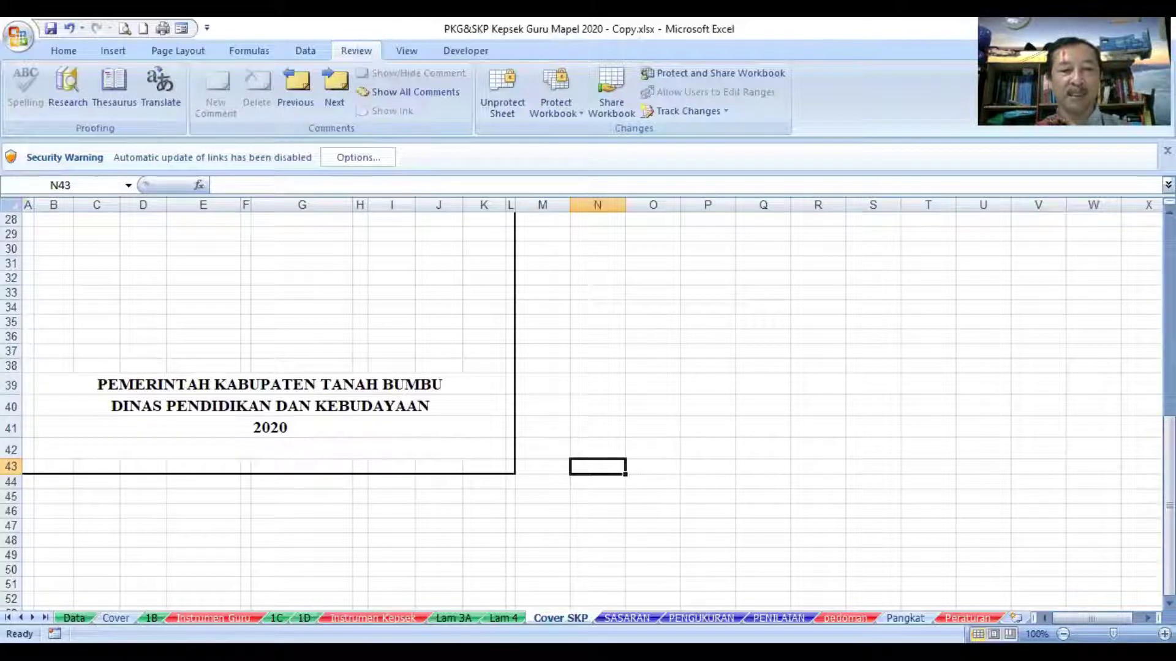
Open the Data sheet and check the name, NIP and birth details cells of the assessed teacher
left_click(74, 618)
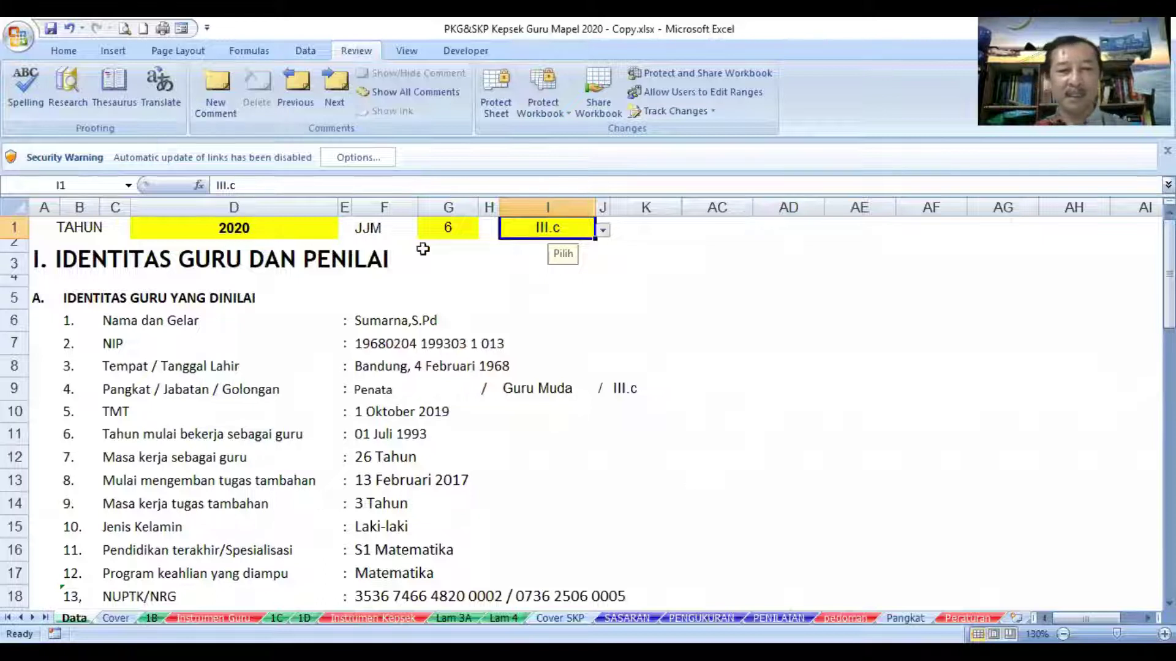
left_click(371, 324)
left_click(373, 348)
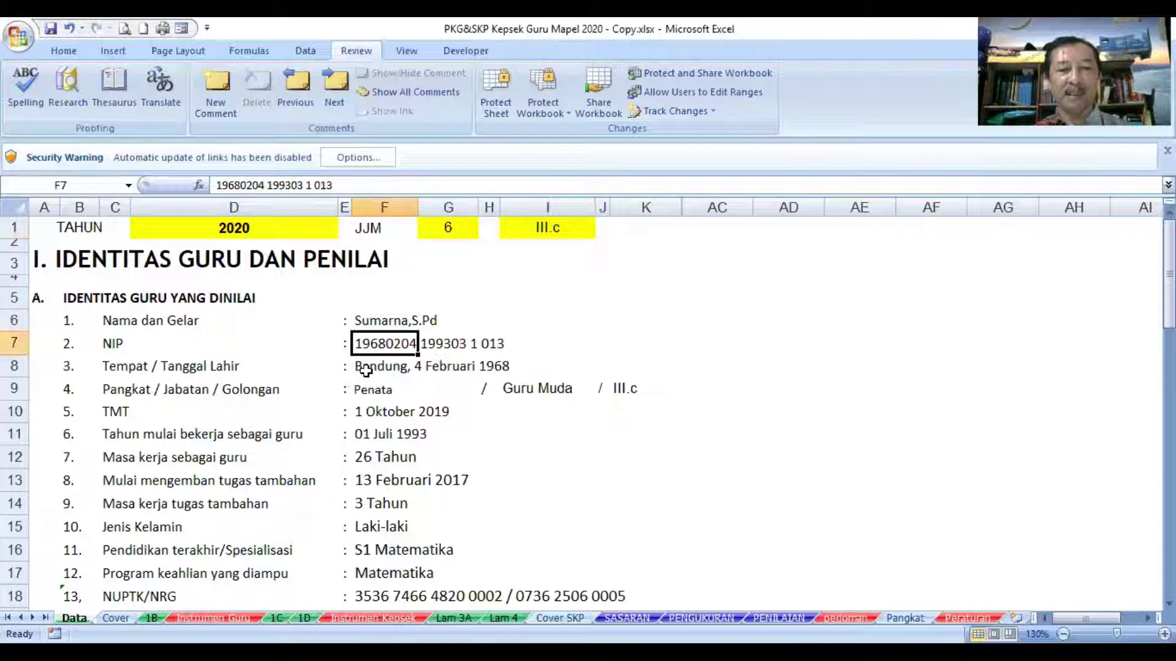
left_click(365, 371)
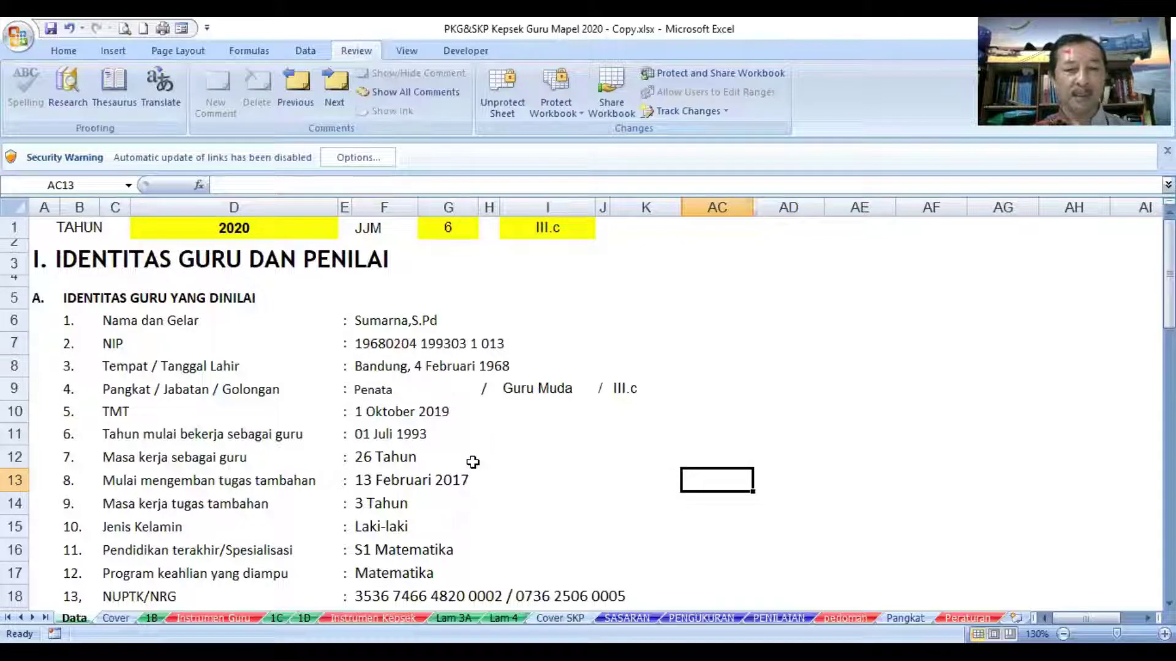
Recheck the teacher's identity cells and try to edit the rank, position and grade cells in the Pangkat / Jabatan / Golongan row
left_click(377, 323)
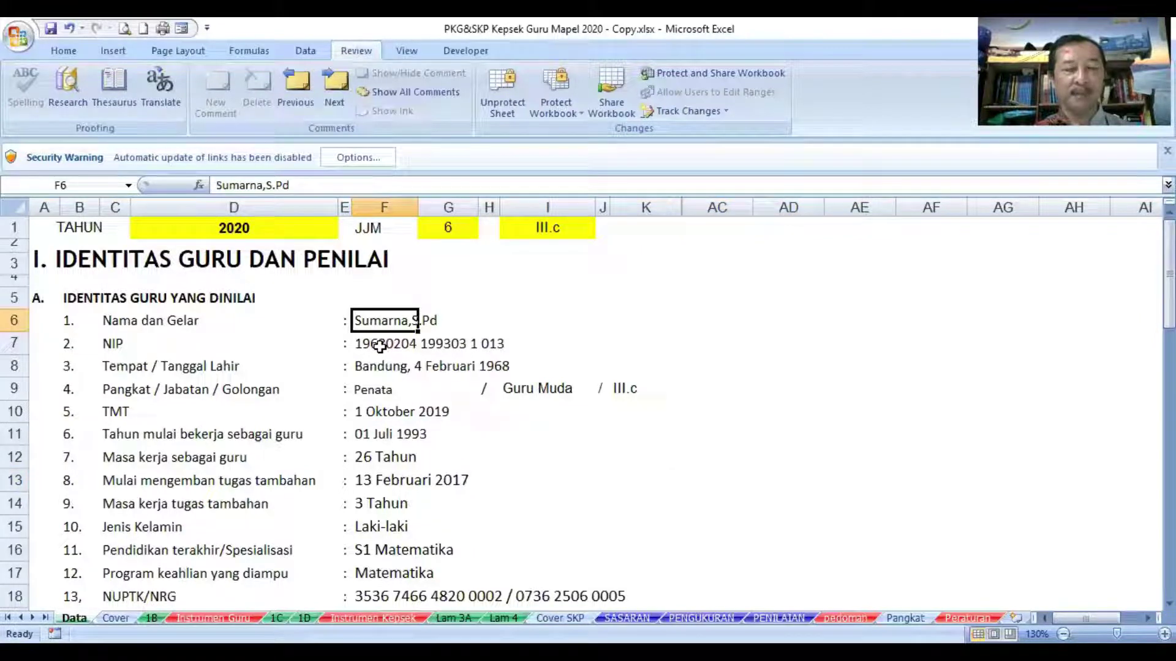
left_click(379, 346)
left_click(380, 364)
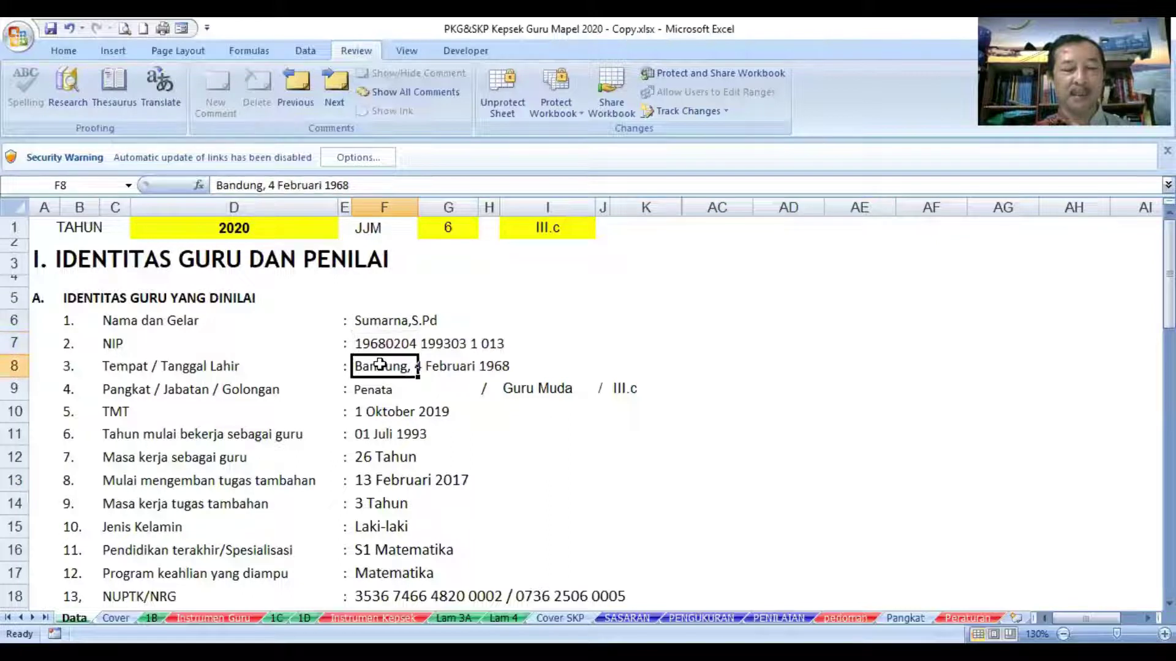
left_click(379, 390)
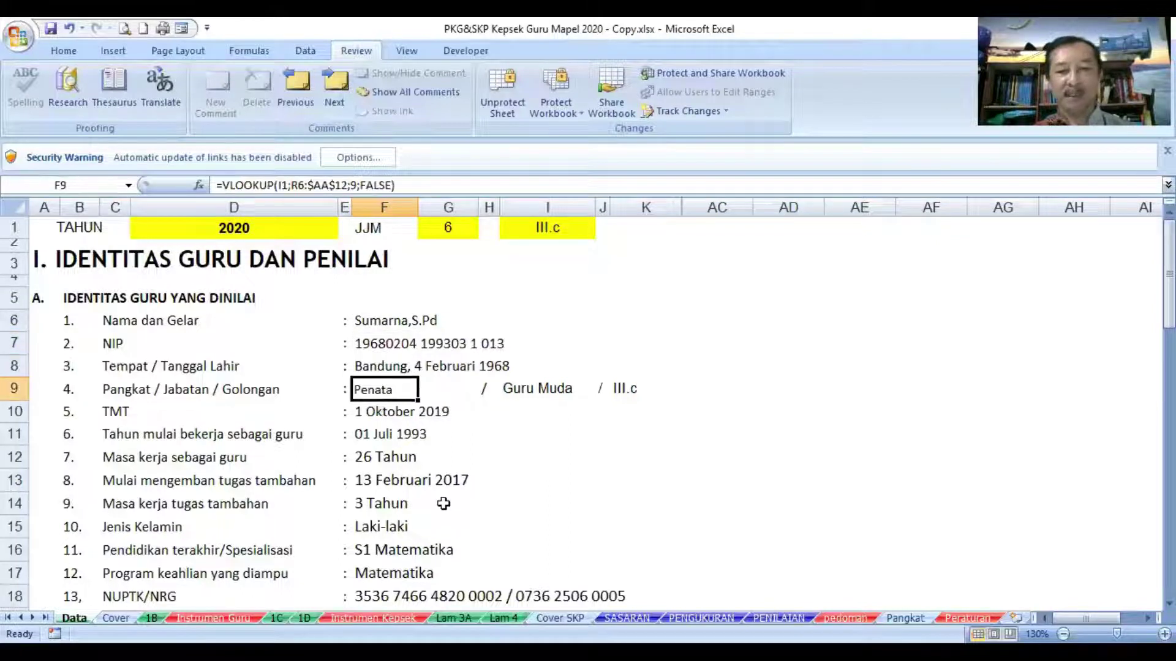
key("F2")
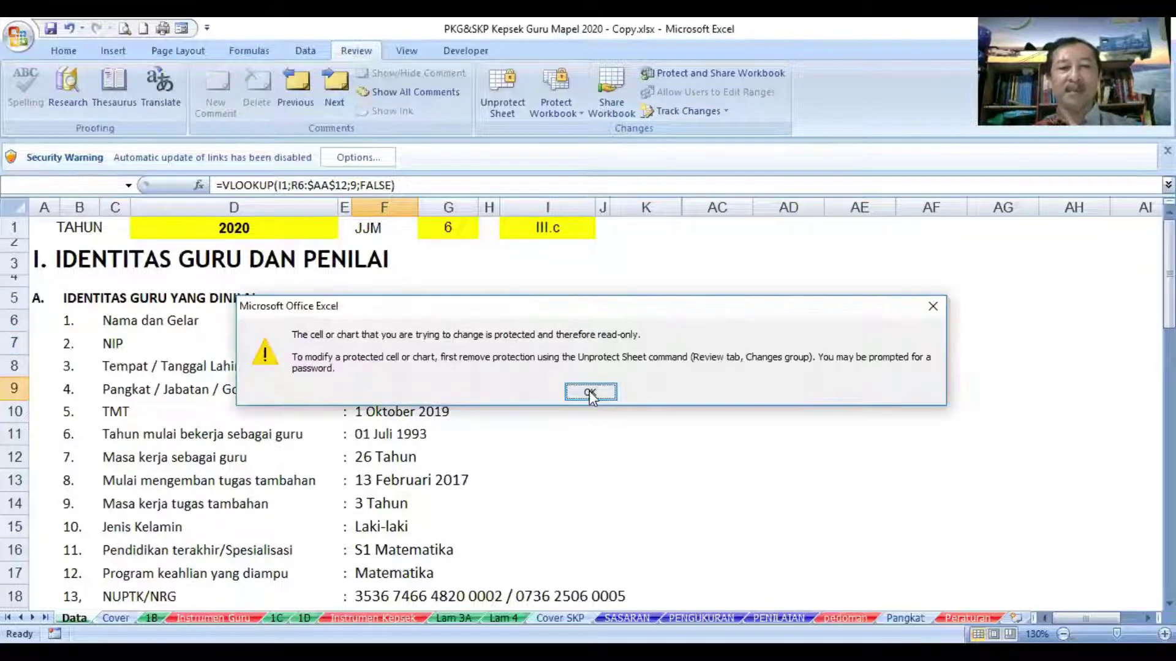
left_click(589, 390)
left_click(525, 390)
key("F2")
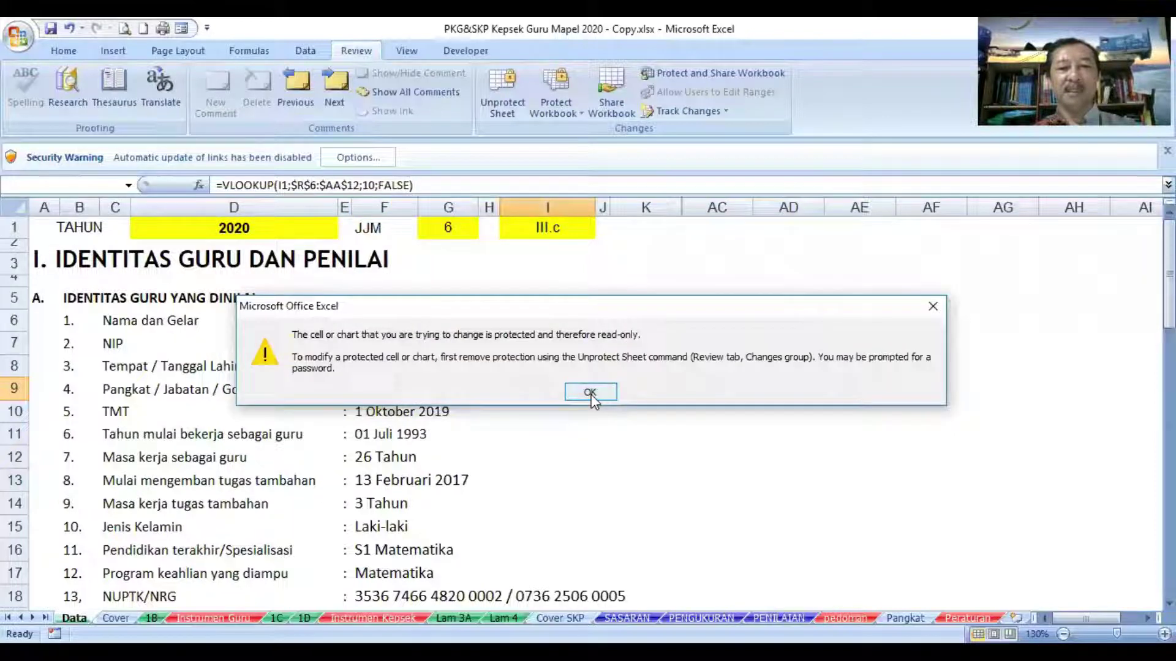
left_click(592, 391)
left_click(623, 392)
key("F2")
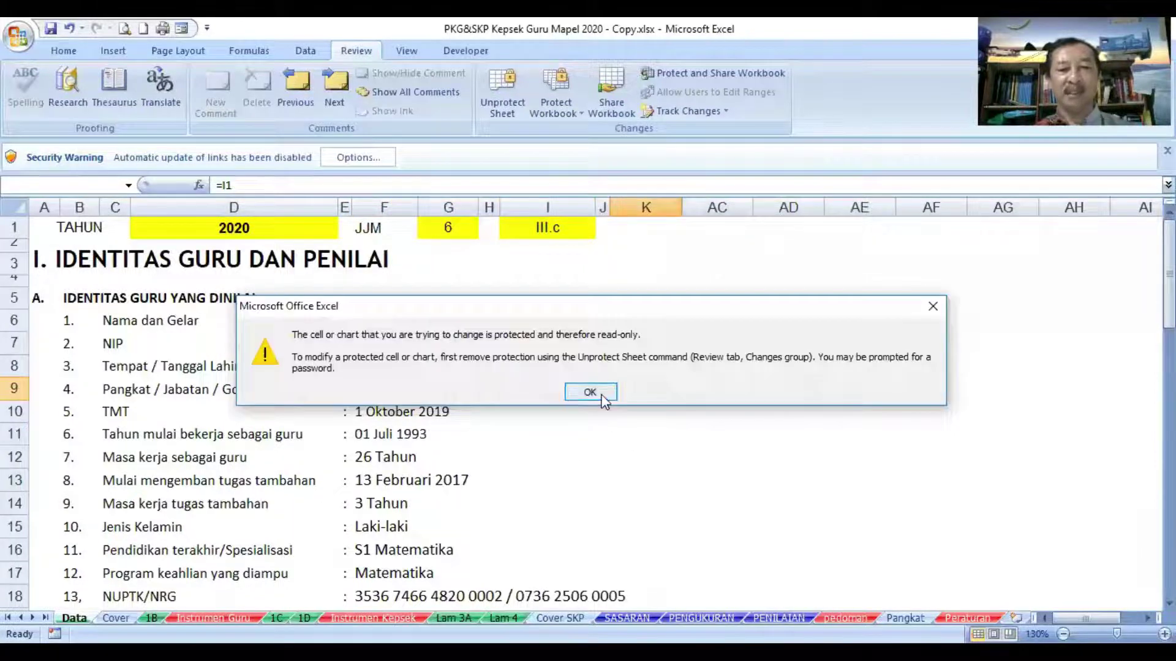
left_click(592, 394)
View the grade options available in cell I1 and inspect the lookup formula for the rank in F9
left_click(572, 228)
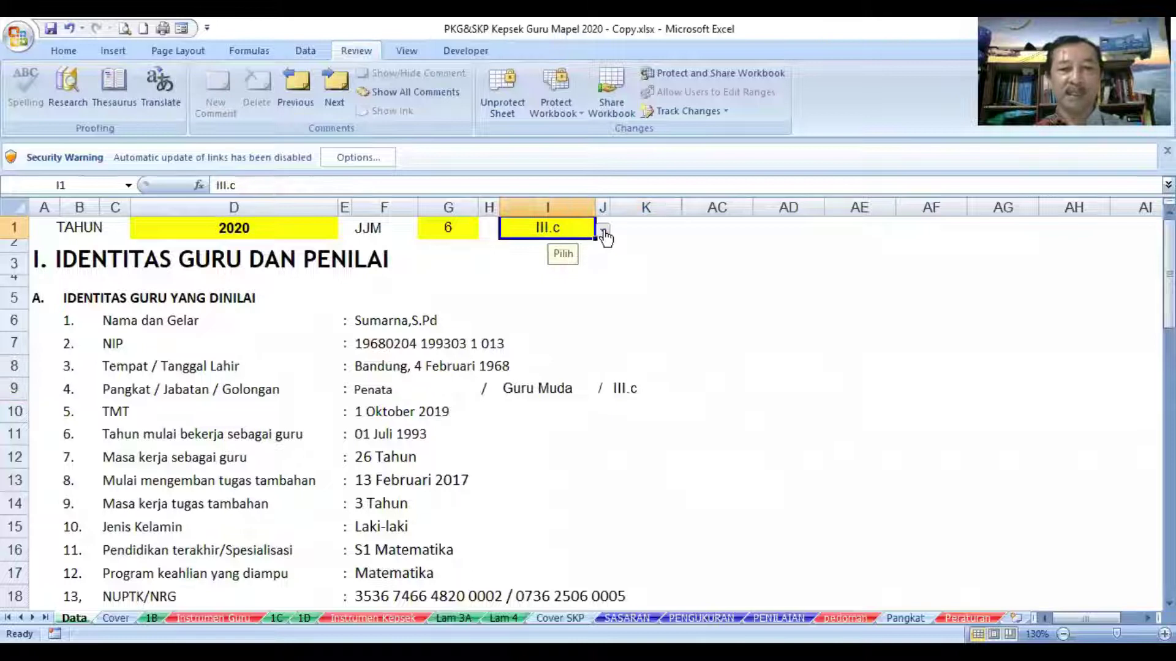
left_click(604, 232)
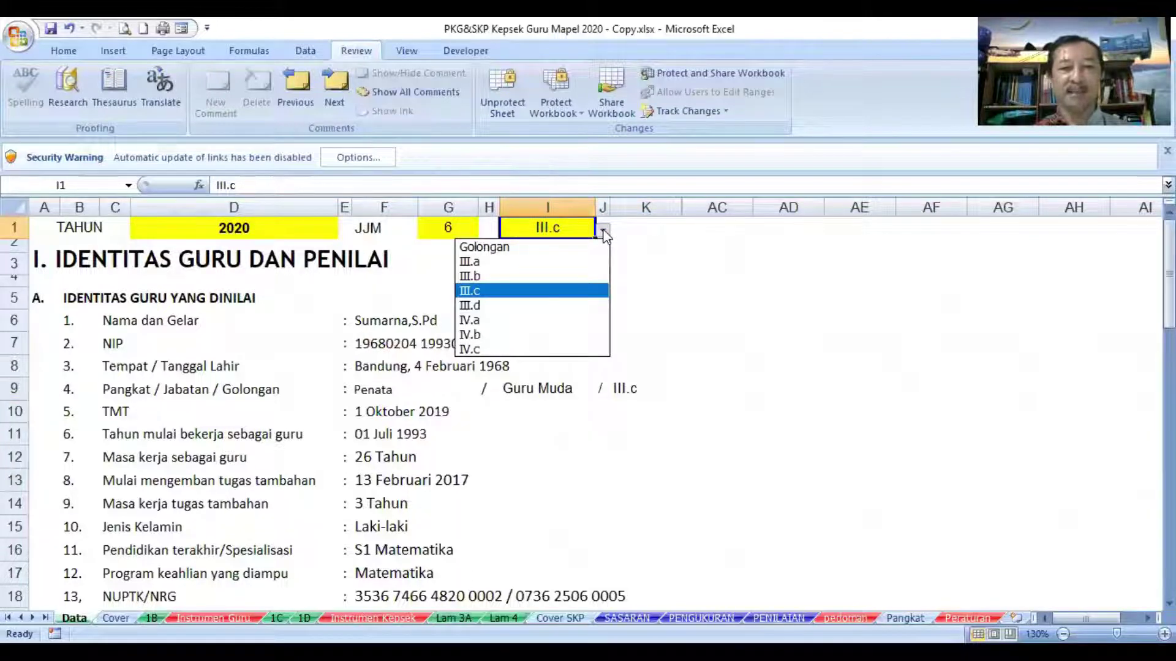
left_click(588, 477)
left_click(364, 387)
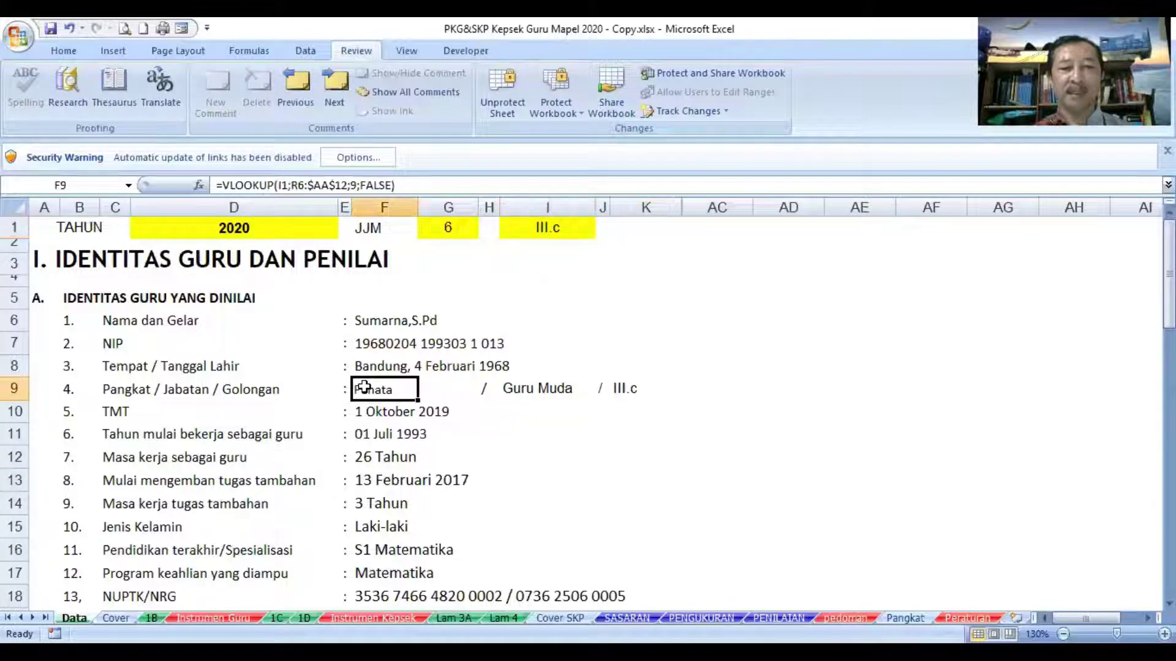
Check the position and grade cells in row 9, try grades III.d and IV.a in I1, and restore III.c
left_click(517, 393)
left_click(635, 390)
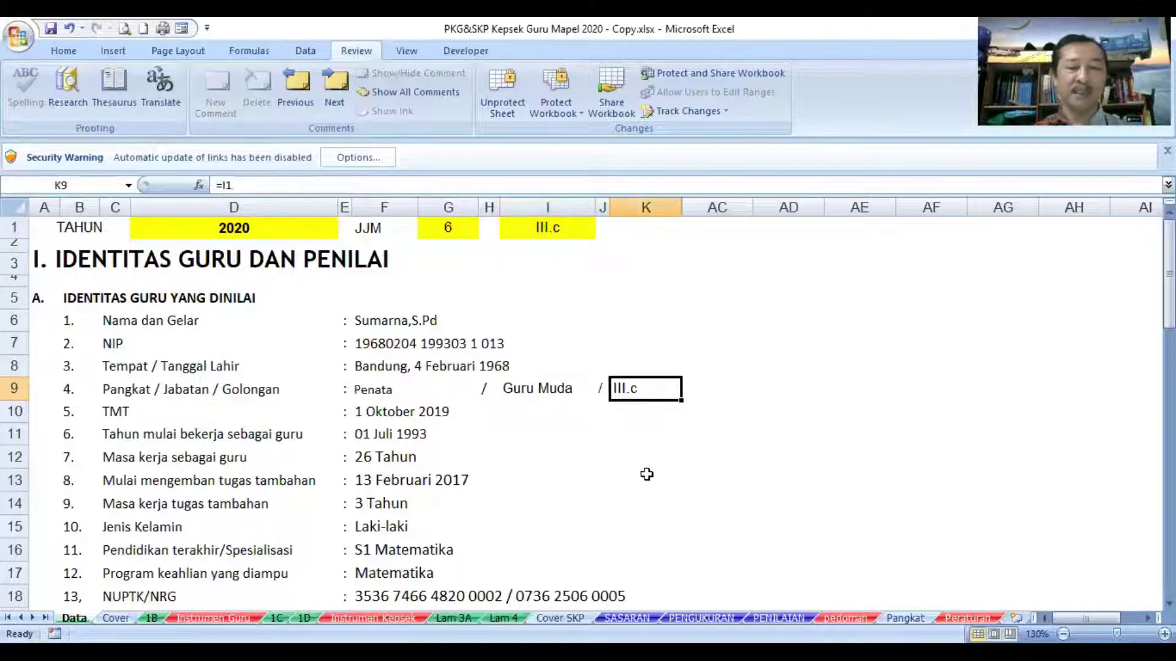
left_click(563, 232)
left_click(603, 230)
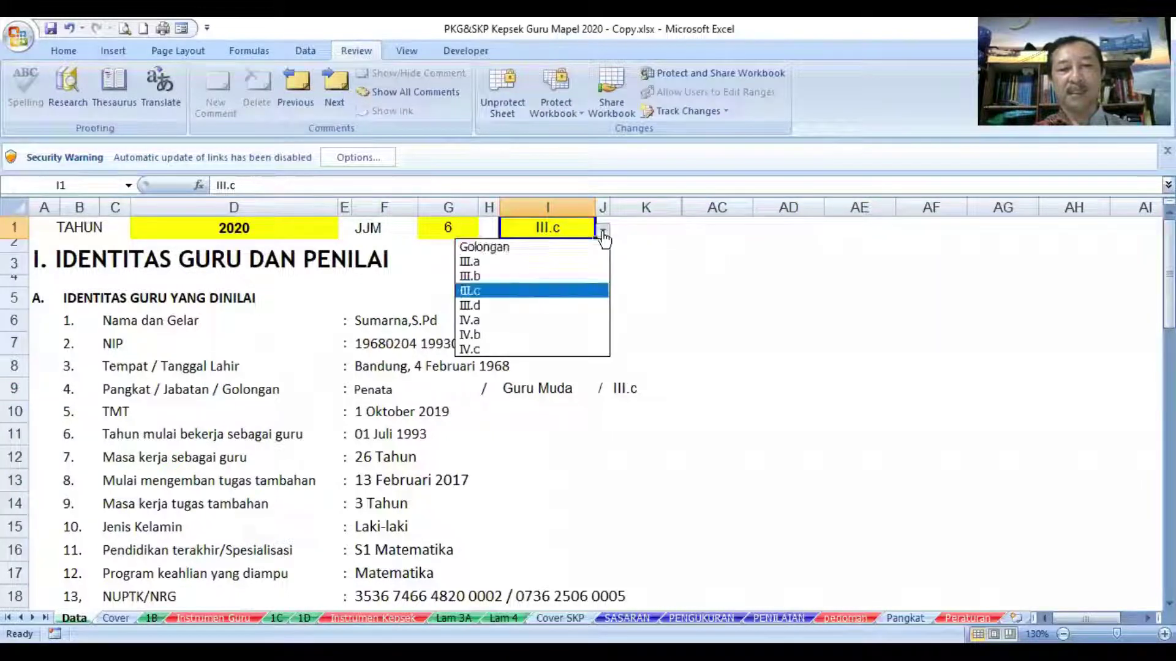
left_click(525, 304)
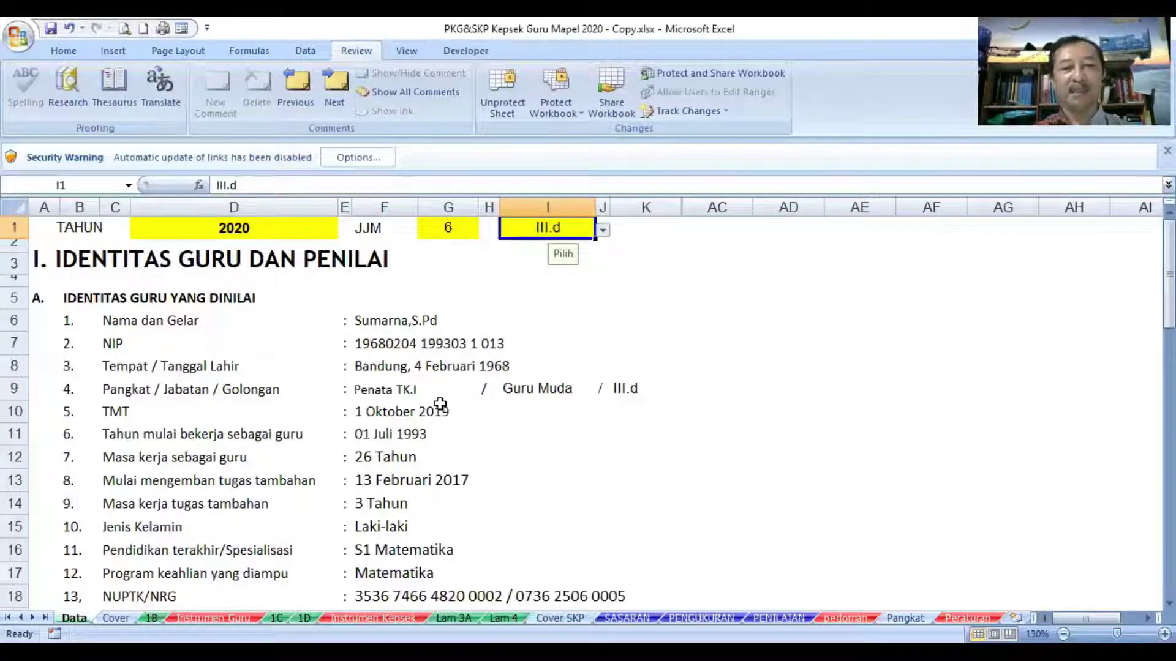
left_click(603, 231)
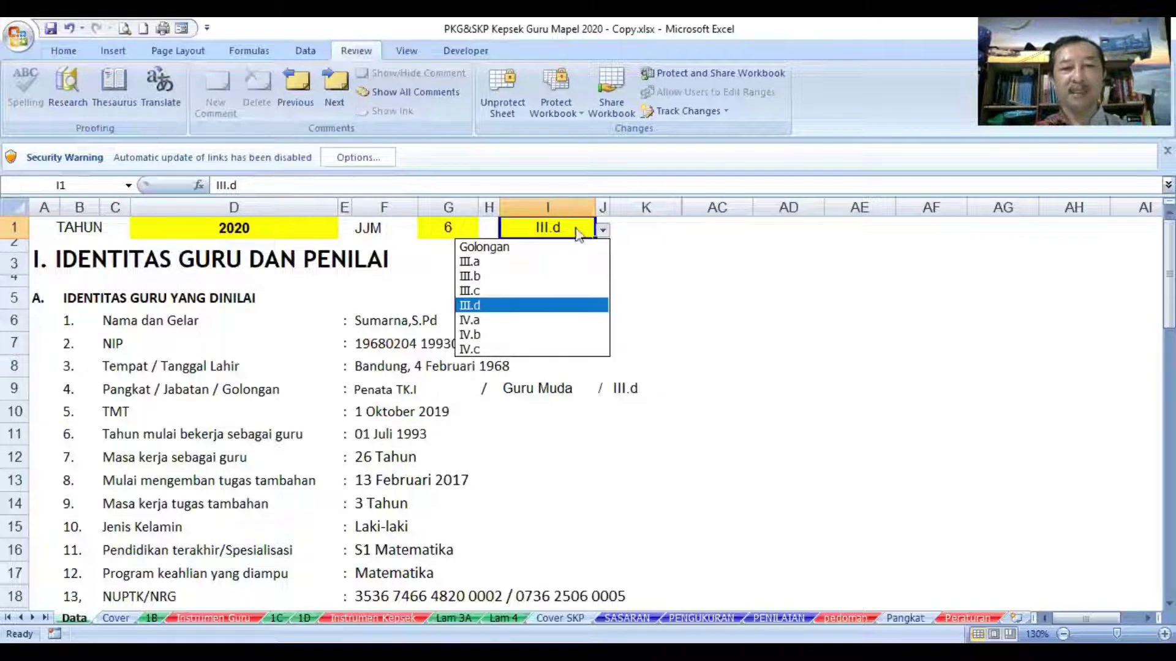
left_click(525, 317)
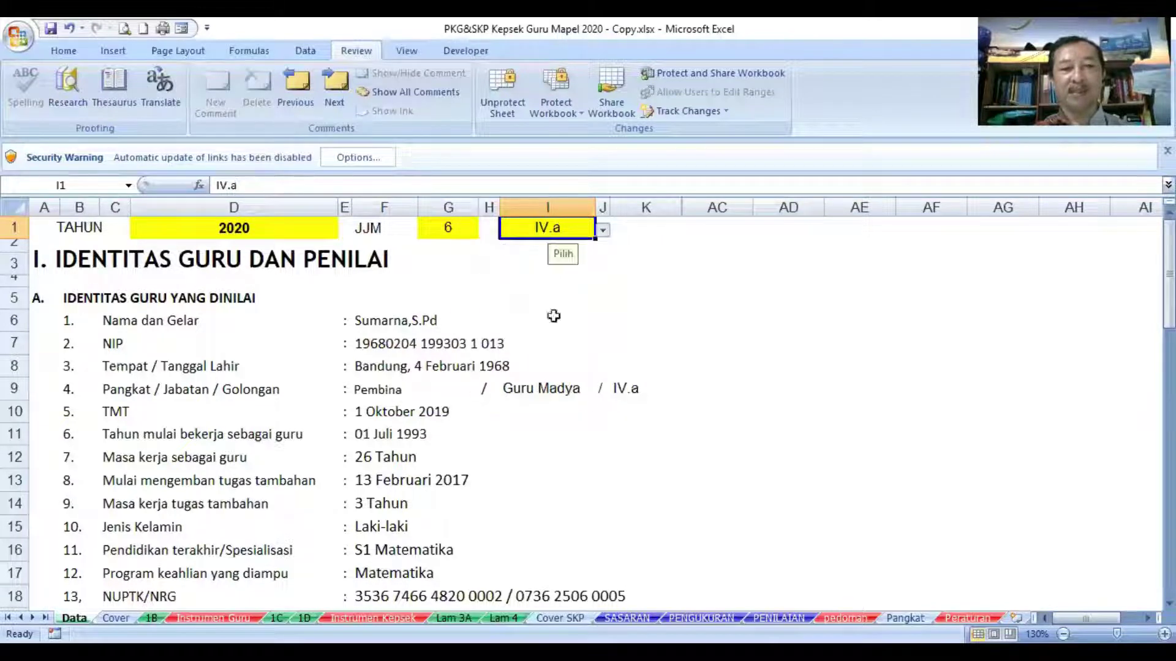
left_click(603, 231)
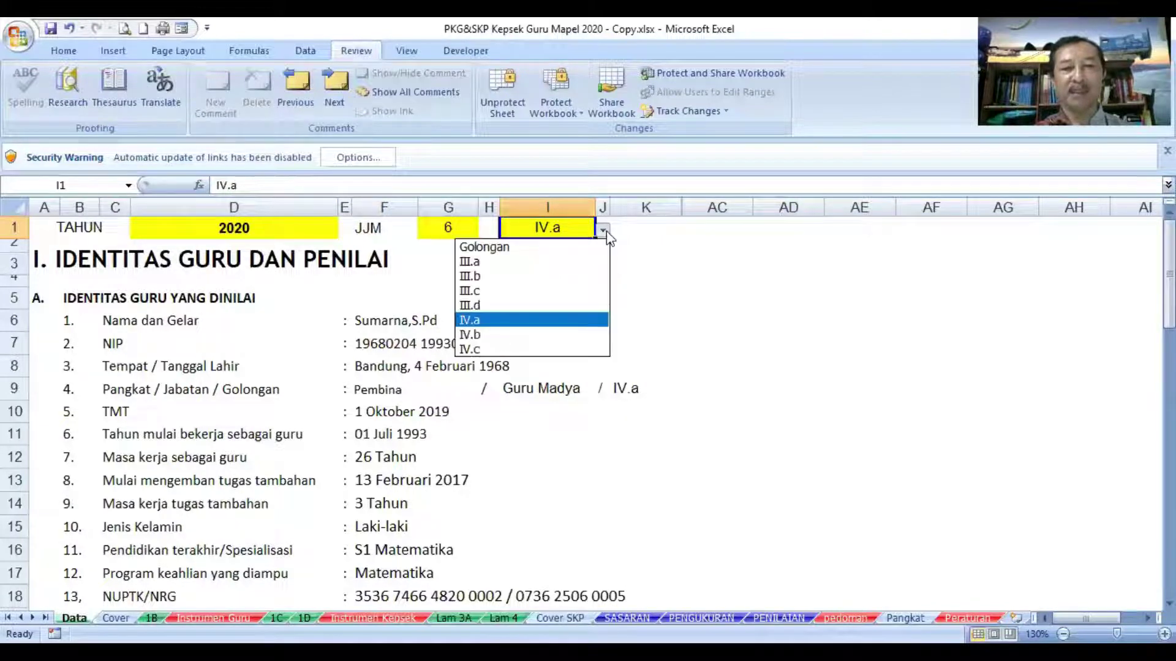
left_click(527, 290)
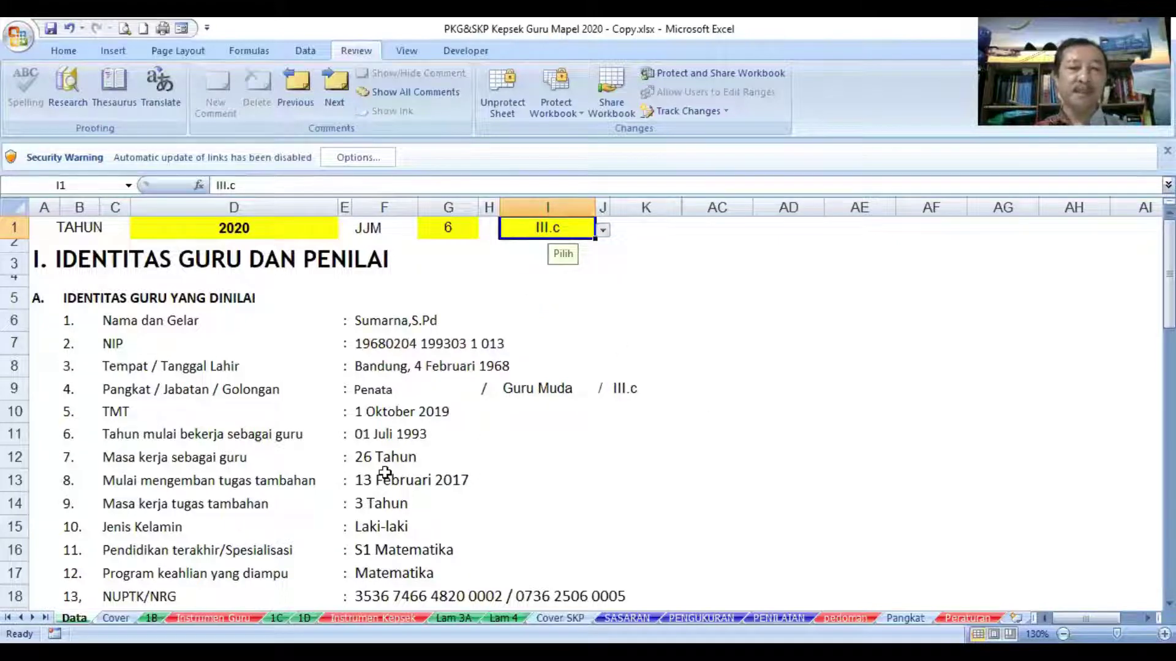
Check the TMT, teaching start date, years of service and additional-duty cells of the assessed teacher in F10 to F14
left_click(380, 416)
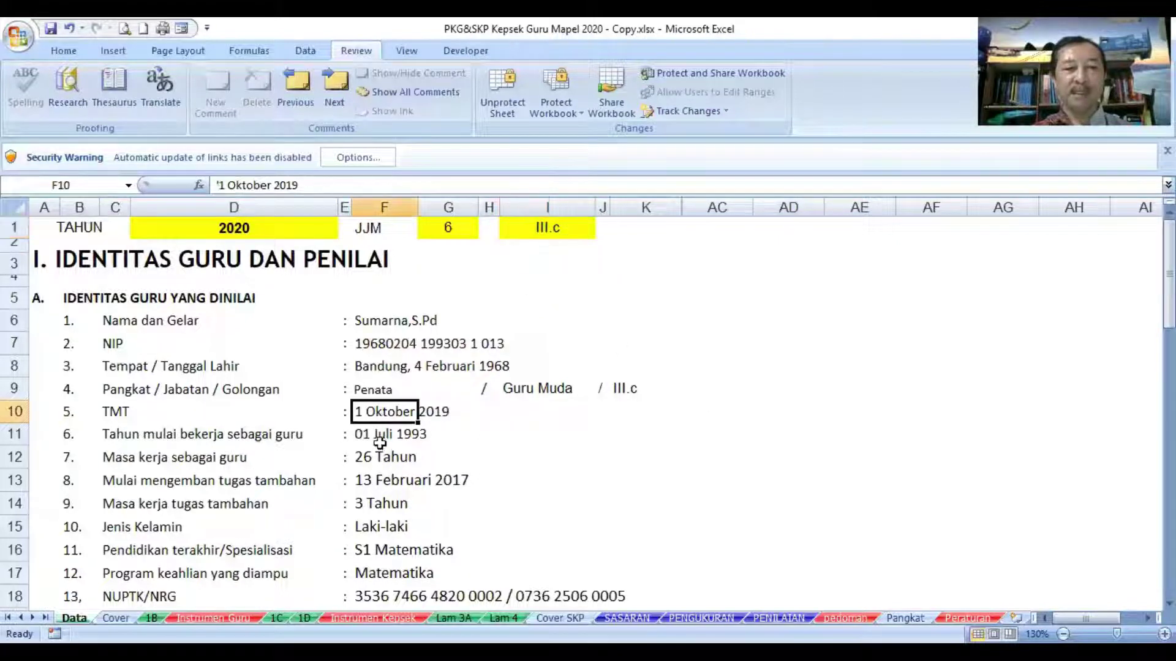
left_click(376, 436)
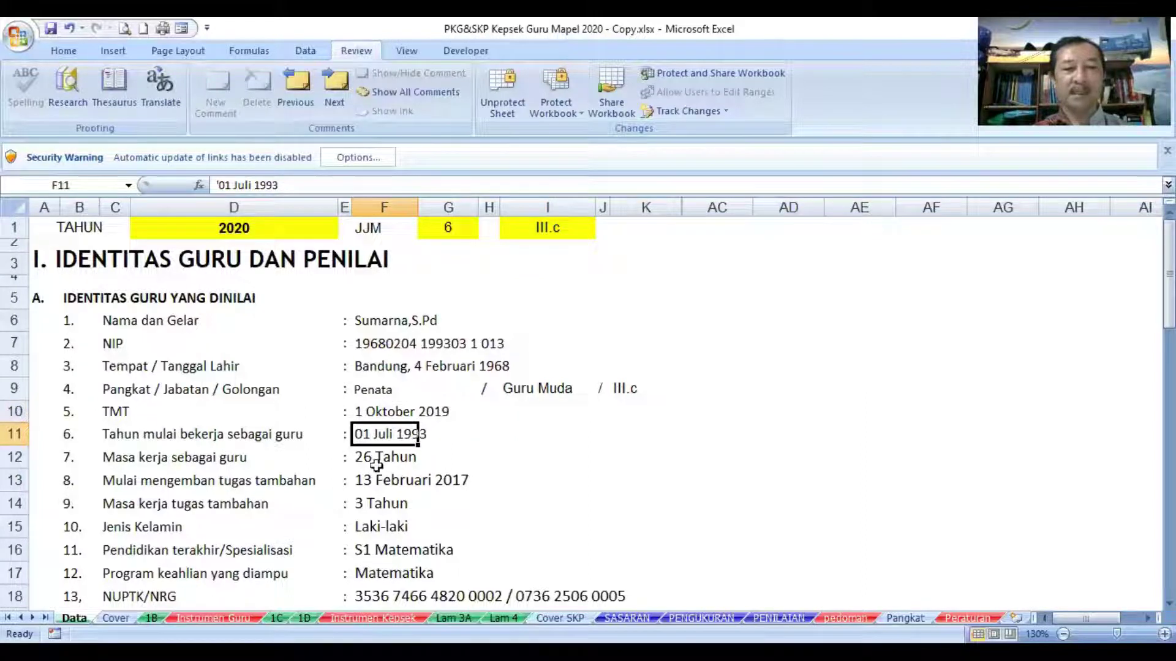
left_click(375, 460)
scroll(381, 490, "down", 2)
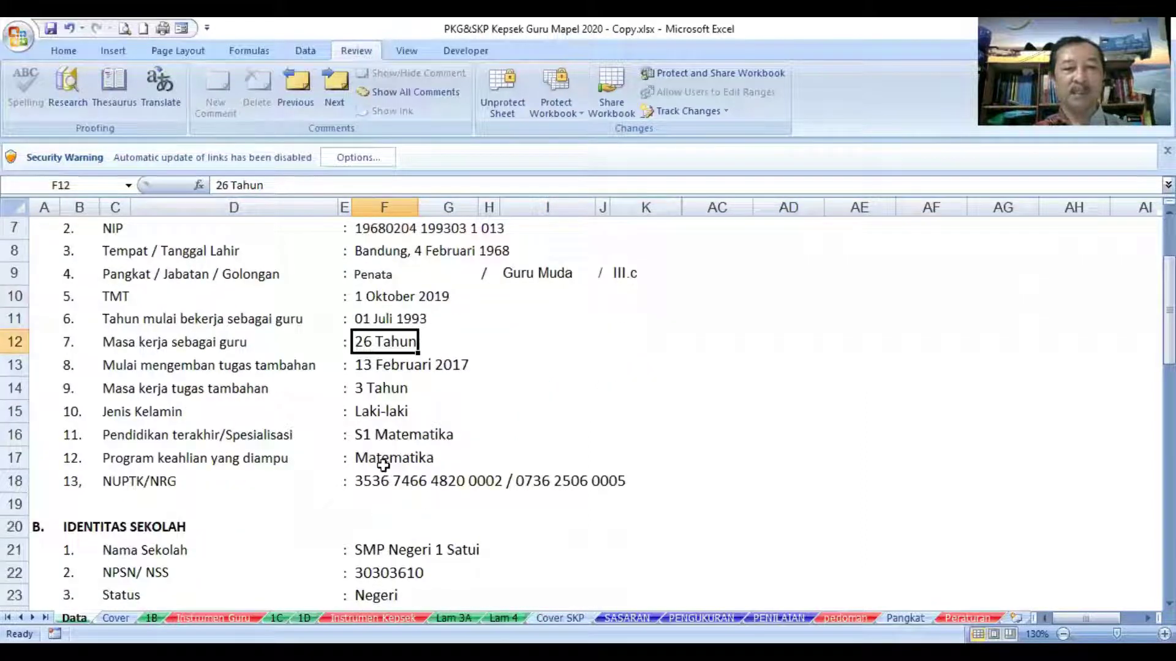
left_click(376, 363)
left_click(380, 392)
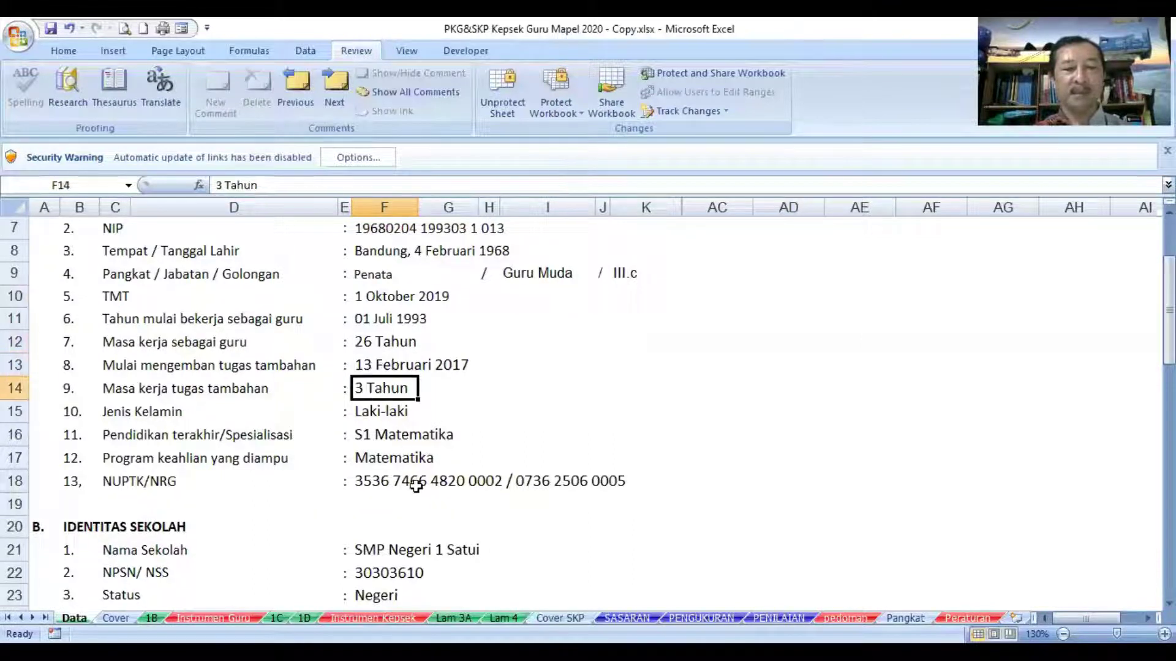
Try Perempuan as the Jenis Kelamin value in F15 and switch it back to Laki-laki
scroll(415, 485, "down", 1)
left_click(365, 344)
left_click(427, 347)
left_click(398, 390)
left_click(424, 347)
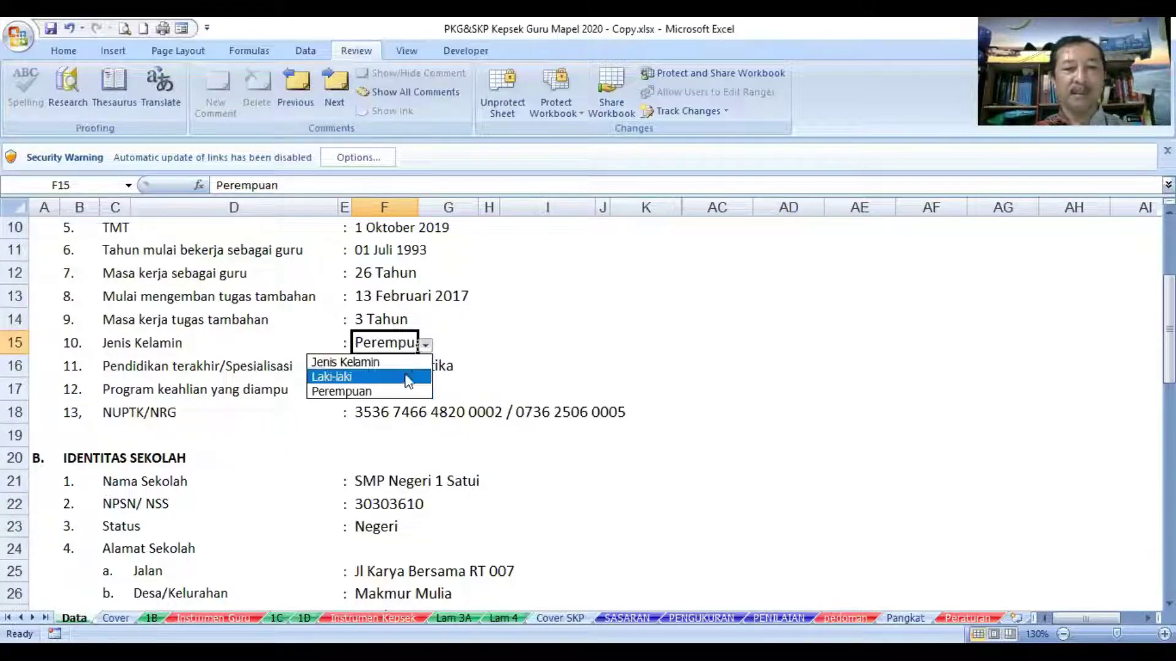
left_click(401, 376)
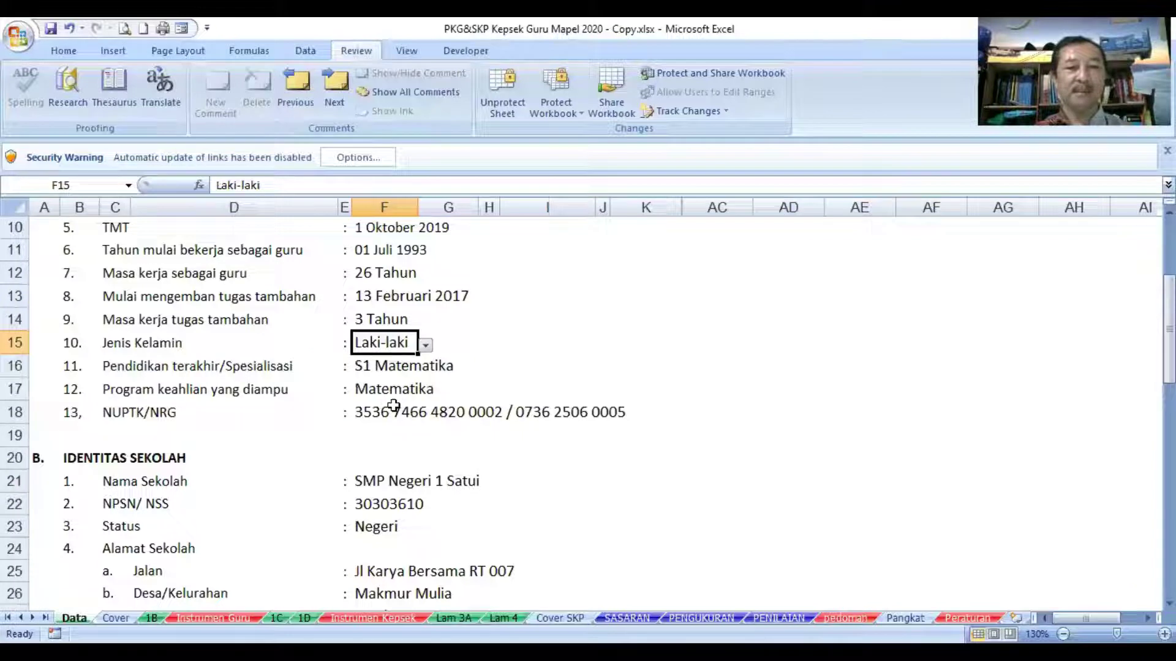
Check the education entry in F16 and clear the Program keahlian yang diampu entry in F17
left_click(381, 367)
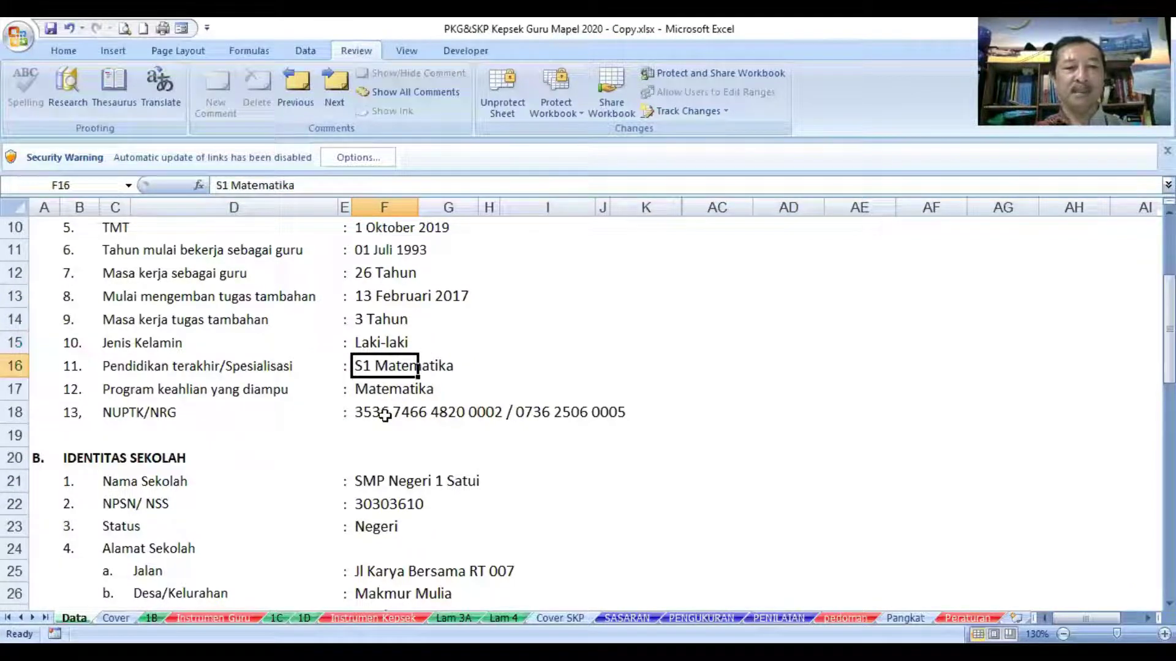
scroll(384, 414, "down", 1)
left_click(368, 323)
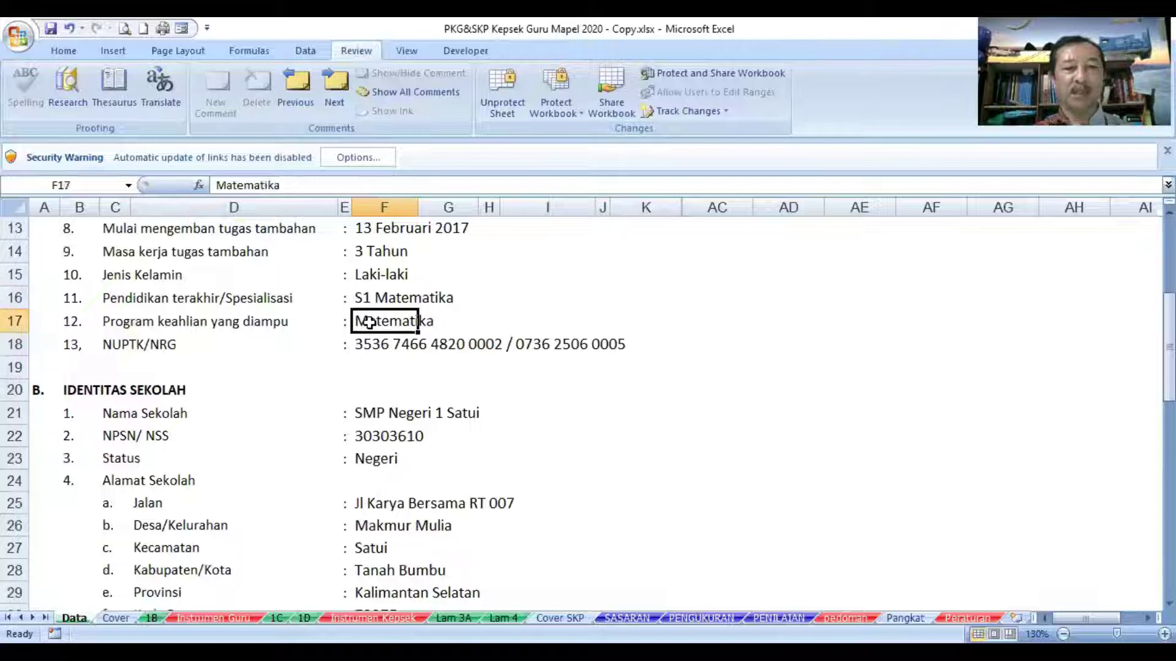
key("Delete")
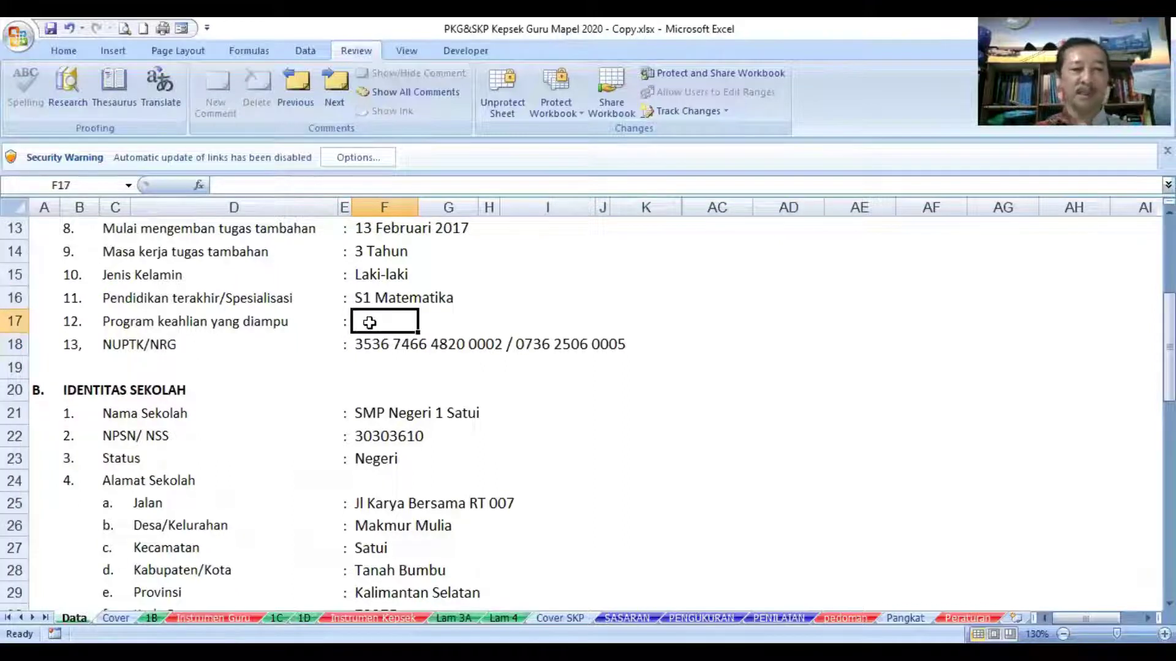
Check the NUPTK/NRG cell and the school's name, NPSN/NSS and status cells
left_click(366, 341)
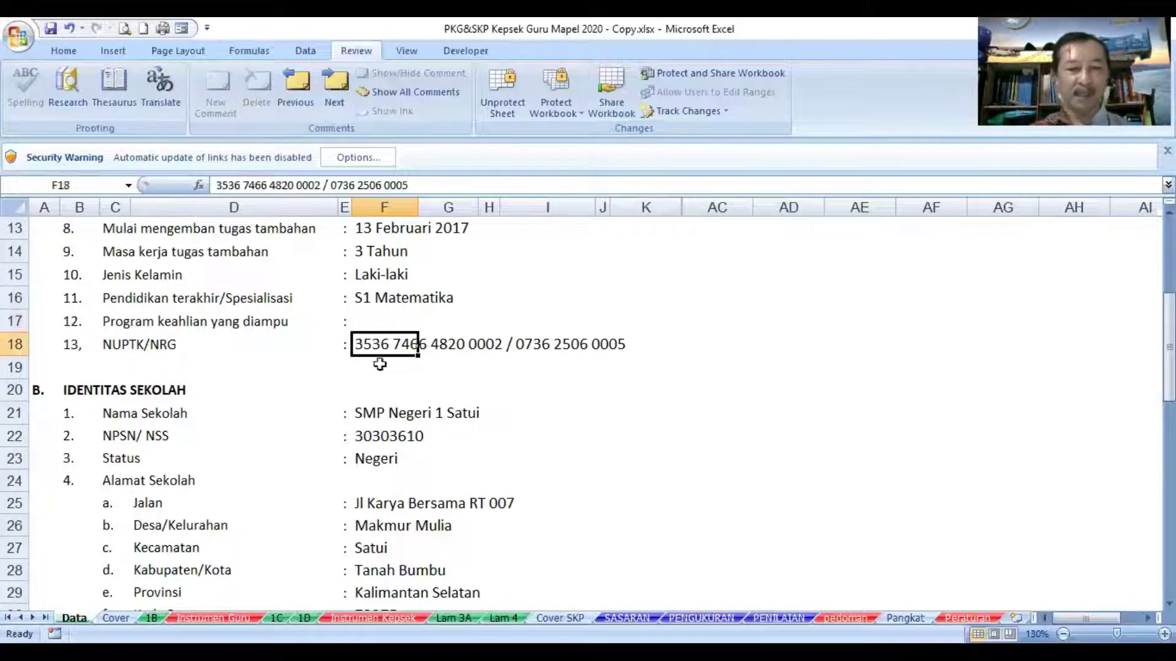
scroll(441, 451, "down", 1)
left_click(369, 342)
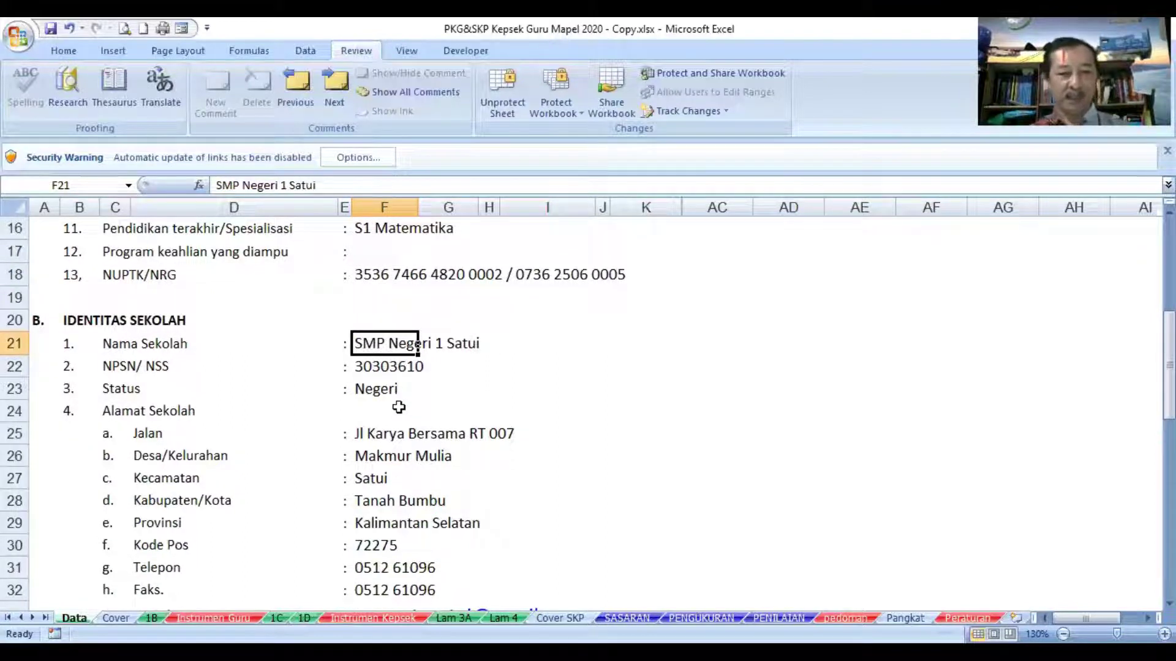
left_click(375, 367)
left_click(369, 389)
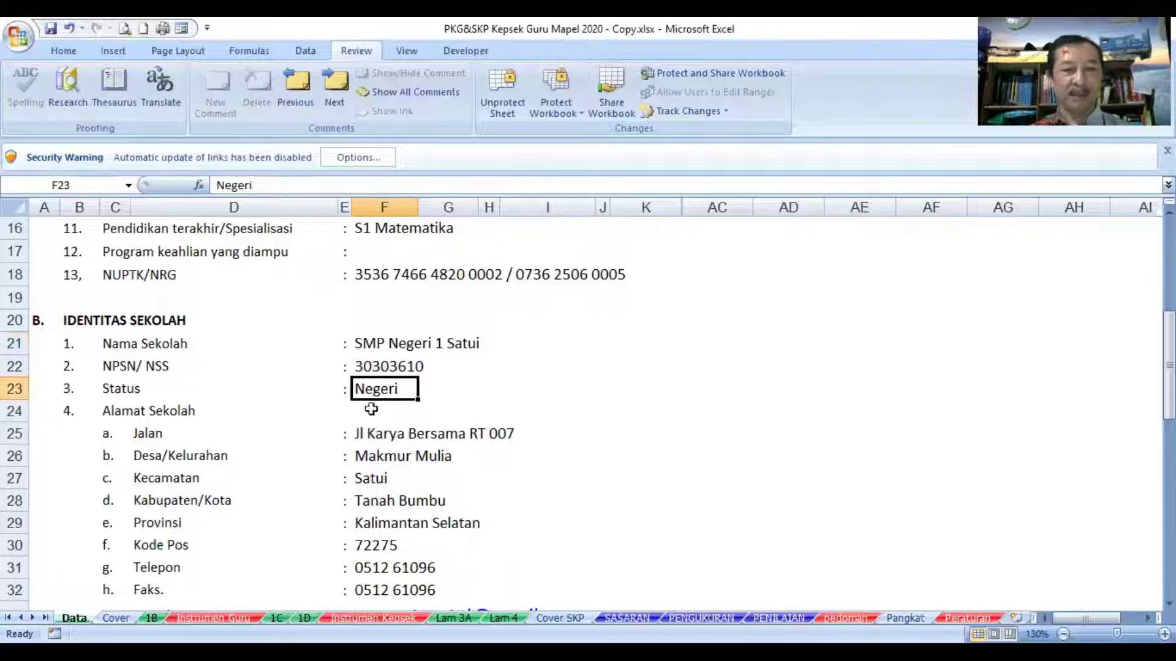
Check the school address cells in the Alamat Sekolah section, from Jalan through Kode Pos, and the Website cell
scroll(409, 488, "down", 2)
left_click(376, 297)
left_click(379, 317)
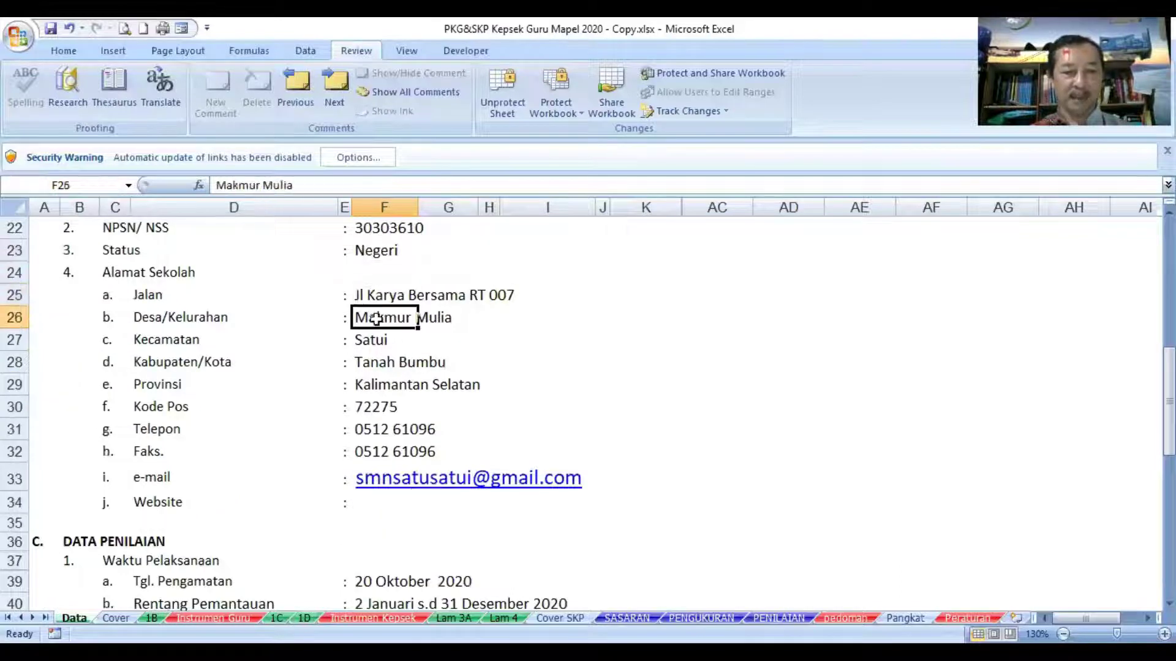
left_click(376, 338)
left_click(381, 366)
left_click(372, 386)
left_click(386, 410)
left_click(390, 497)
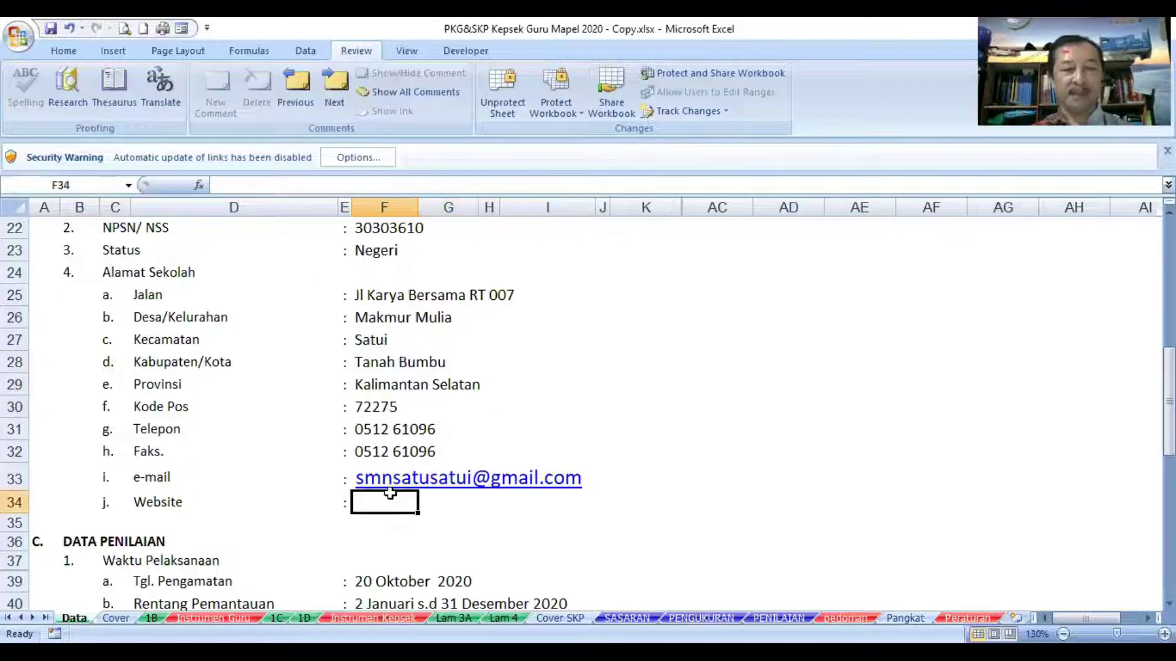
Change the day in the Tgl. Pengamatan formula in F39 to 21 Oktober, keeping the year linked to D1
scroll(390, 493, "down", 2)
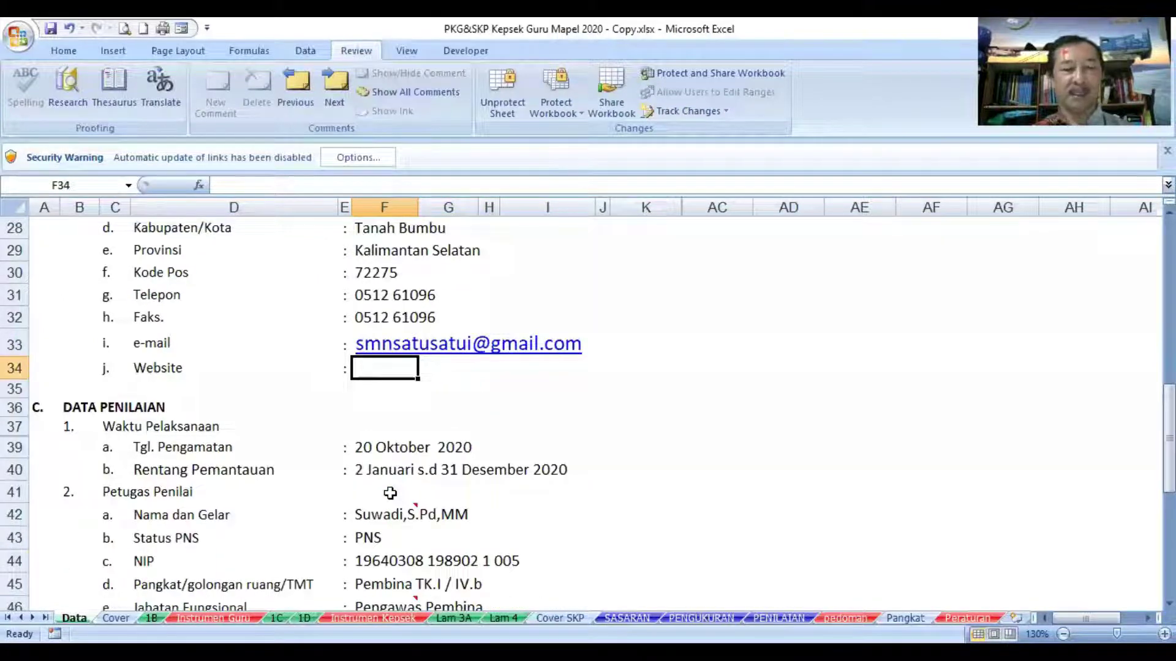
scroll(390, 494, "down", 1)
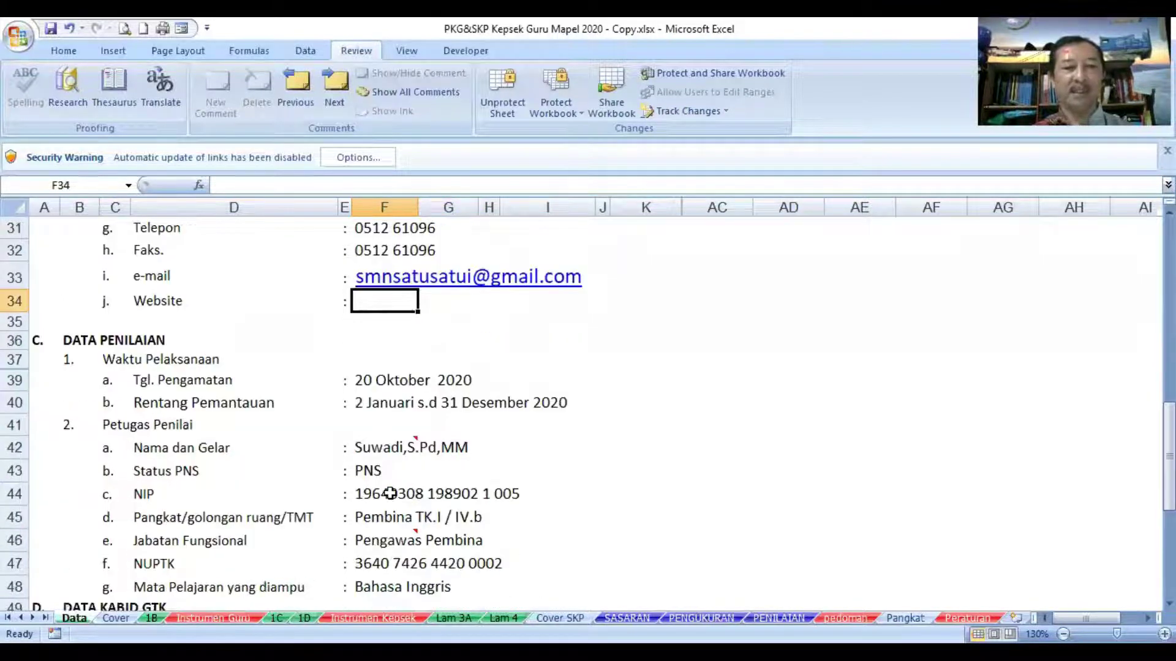
left_click(375, 380)
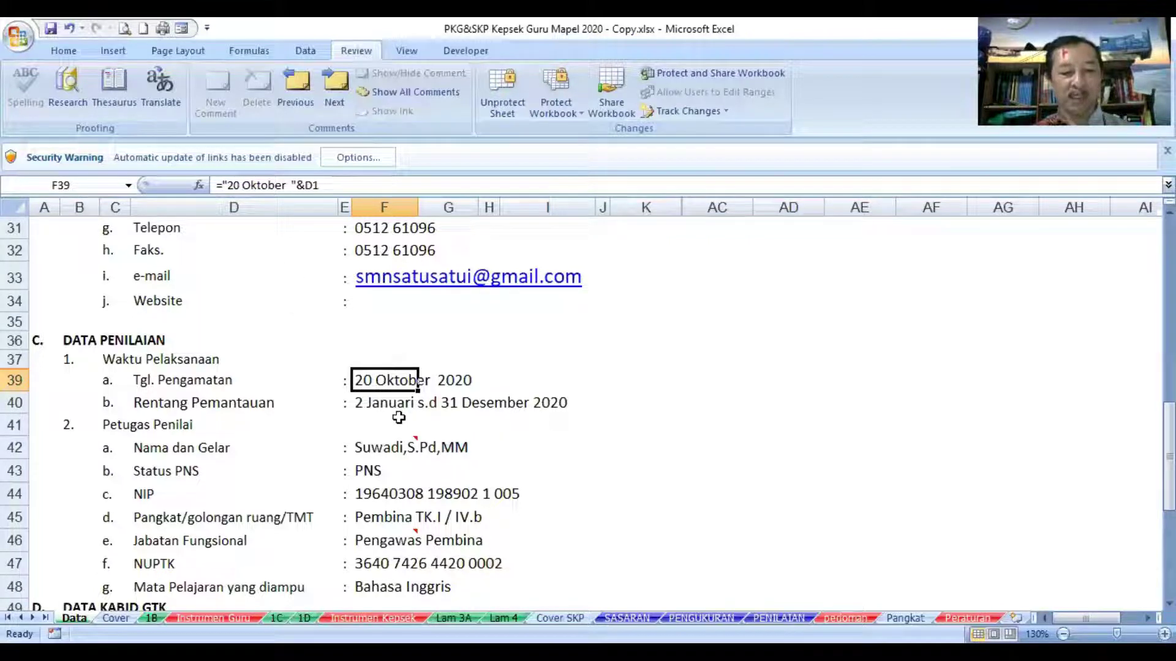
key("F2")
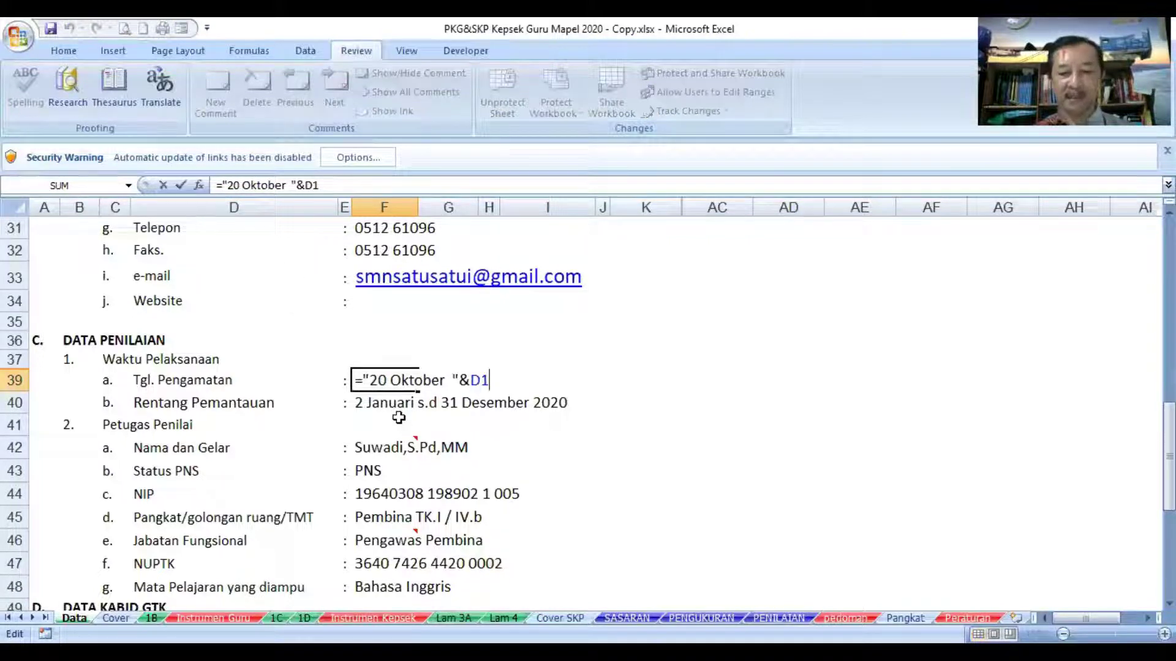
key("Left")
key("Left")
key("Left")
key("Left")
key("Left")
key("Left")
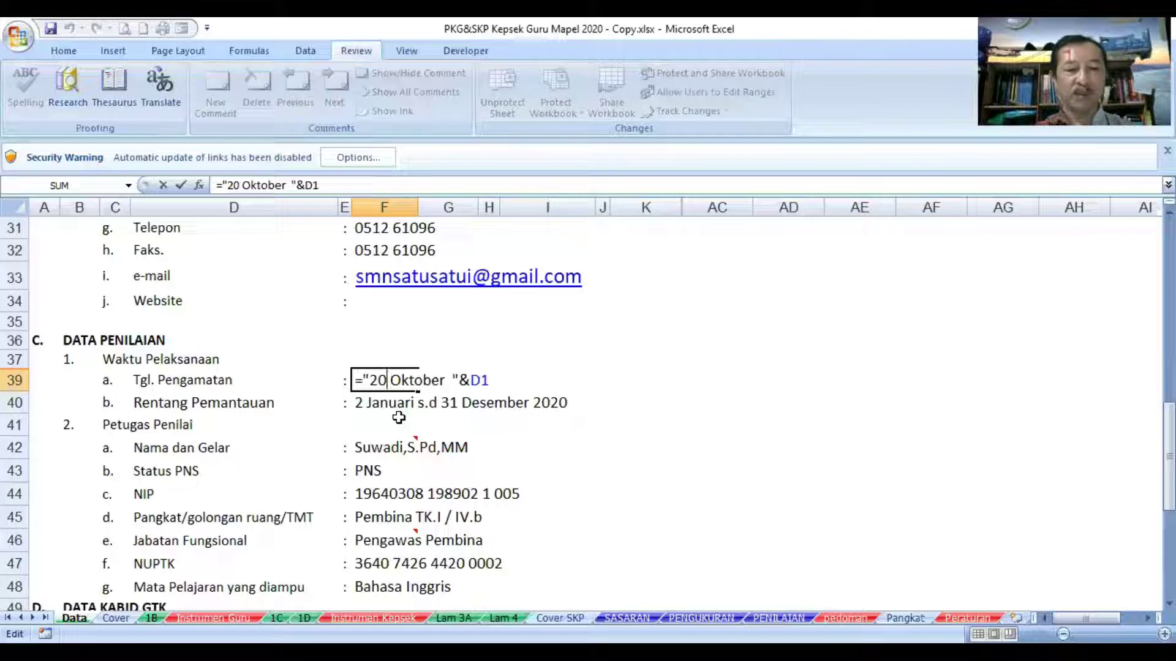
key("BackSpace")
key("BackSpace")
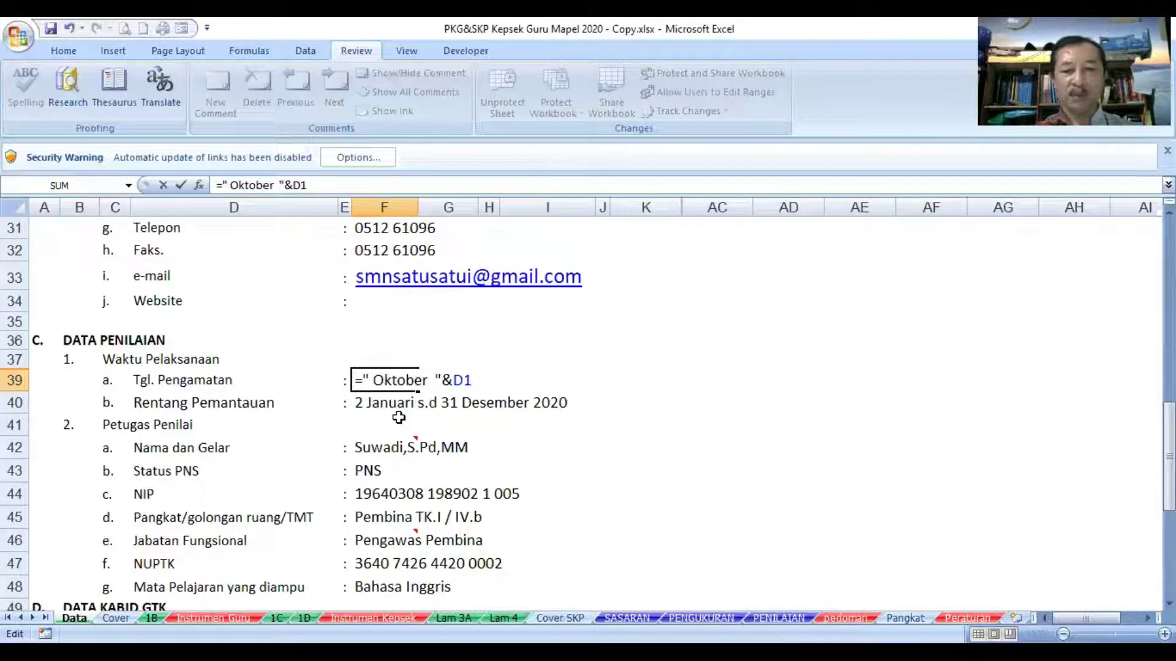
type("21")
key("Return")
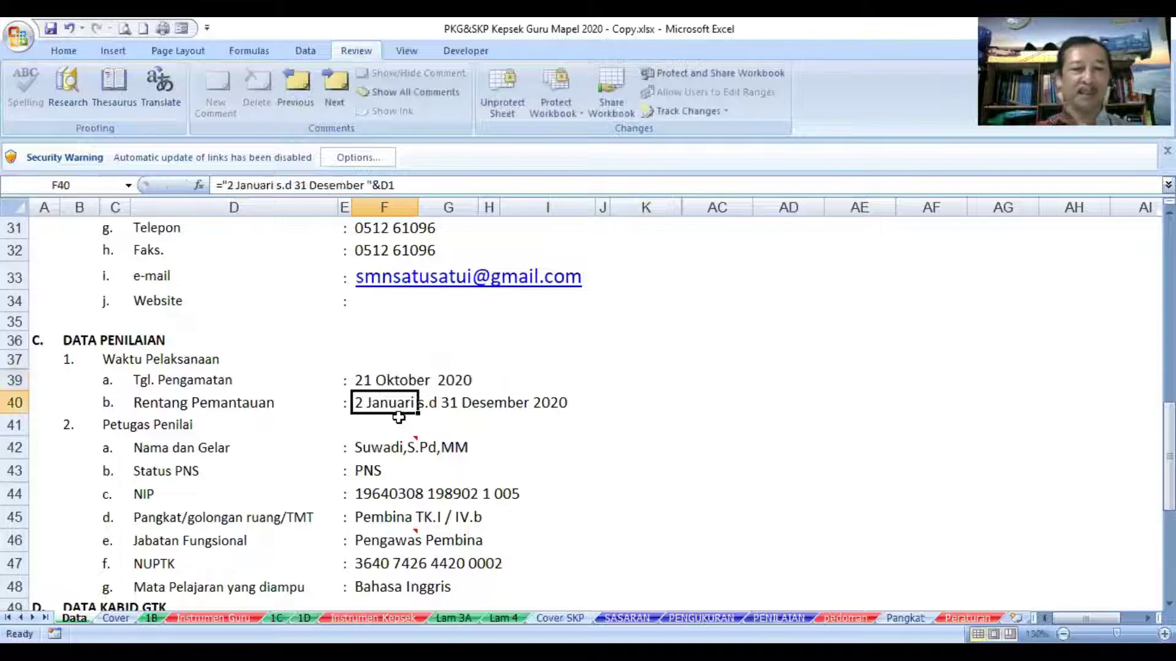
Set the Tgl. Pengamatan formula in F39 to 22 Oktober, keeping the year linked to D1
left_click(375, 381)
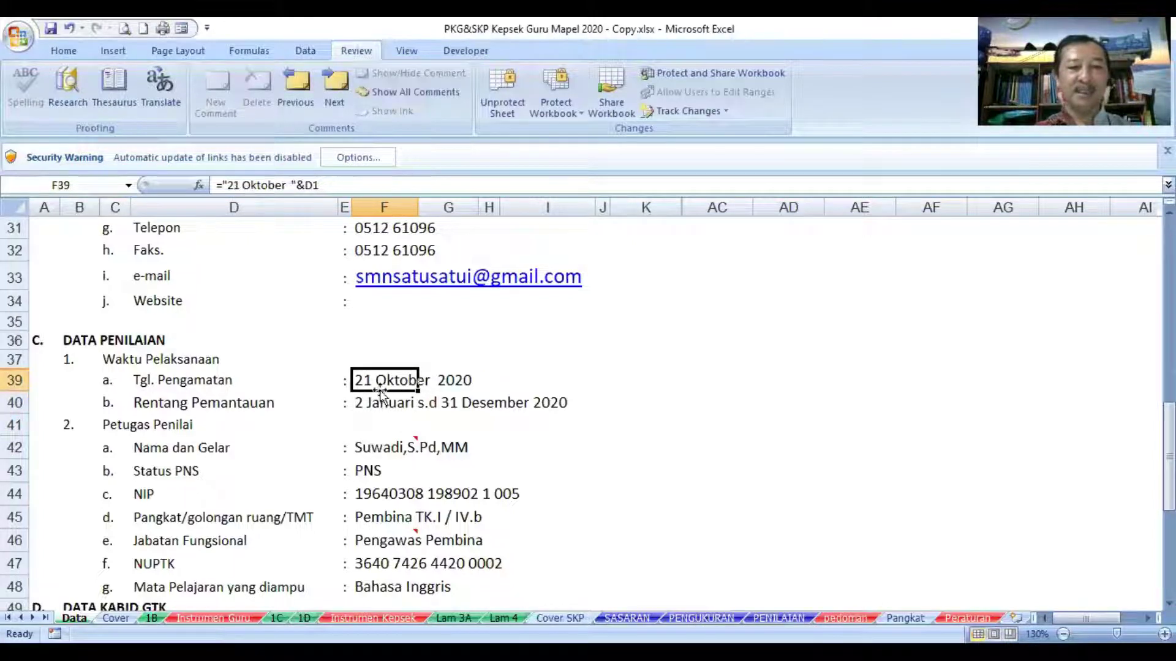
left_click(241, 187)
key("BackSpace")
type("2")
key("Return")
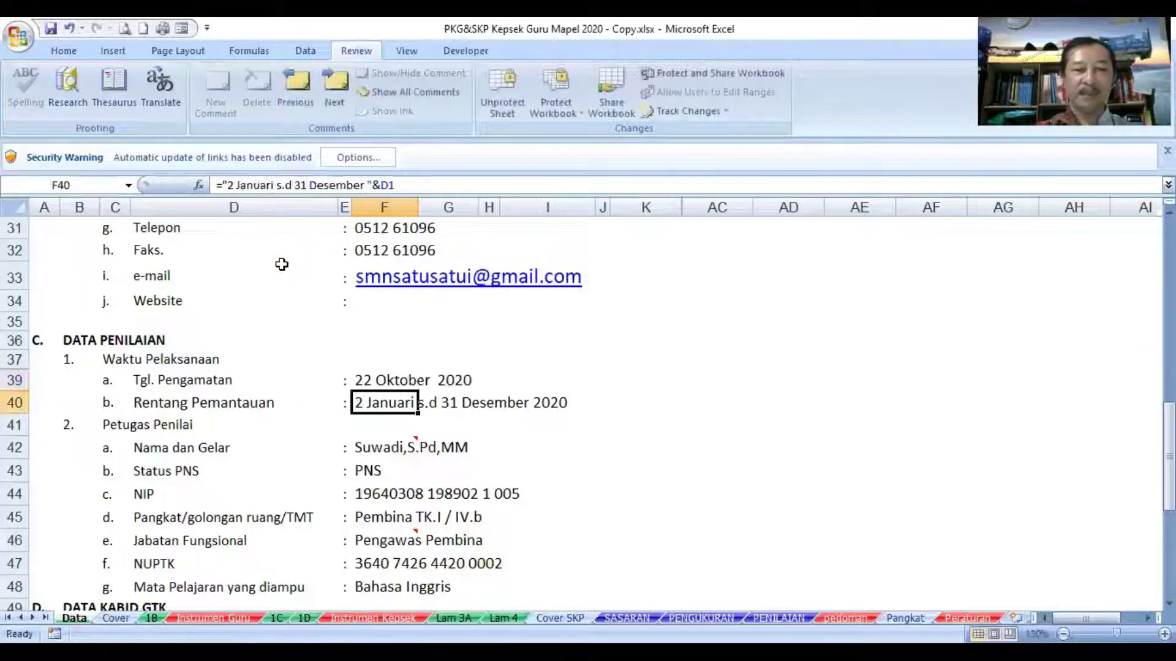
left_click(381, 378)
left_click_drag(290, 185, 235, 190)
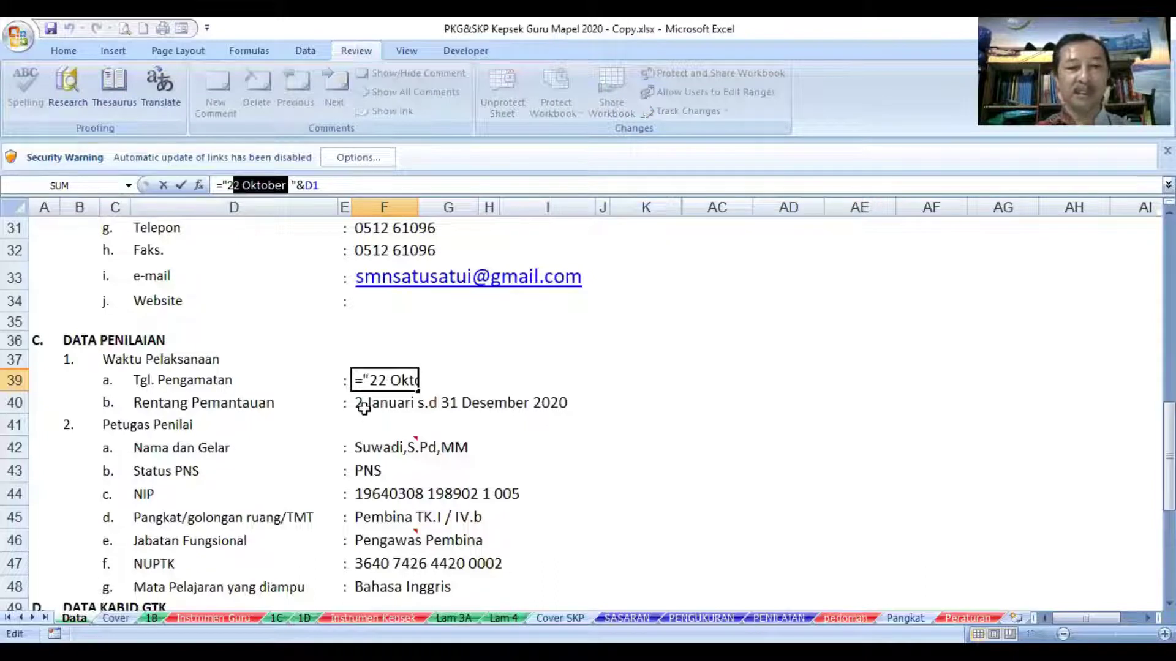
key("Return")
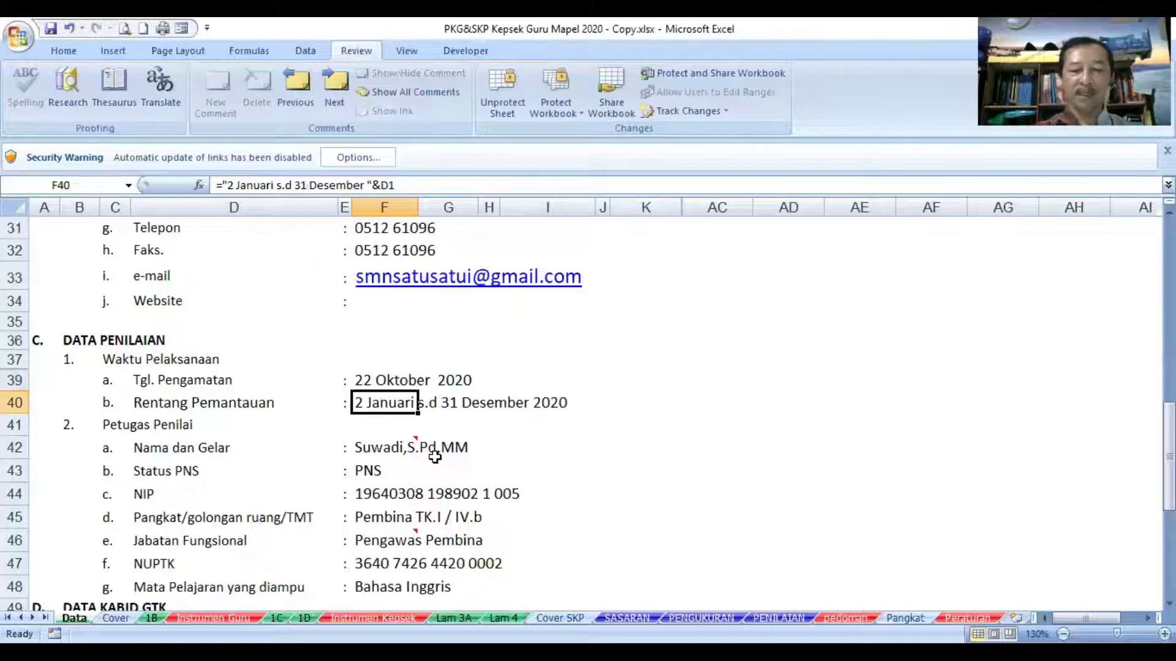
Try to edit the Rentang Pemantauan cell F40 and look over the assessor's details under Petugas Penilai
key("F2")
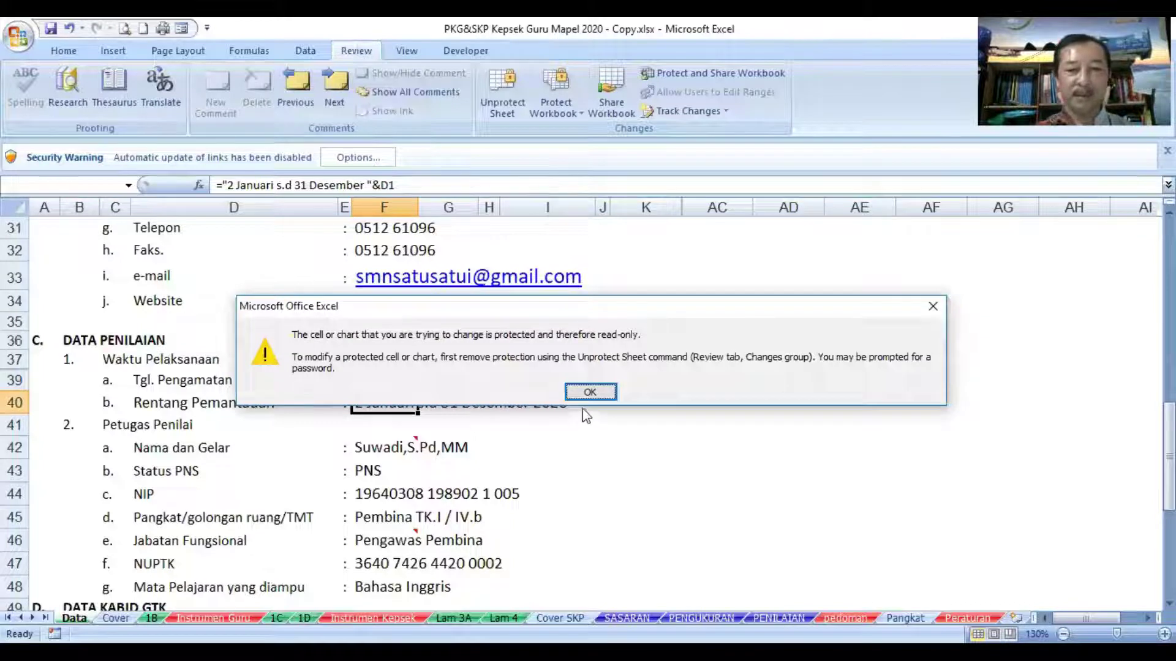
left_click(588, 393)
left_click(376, 447)
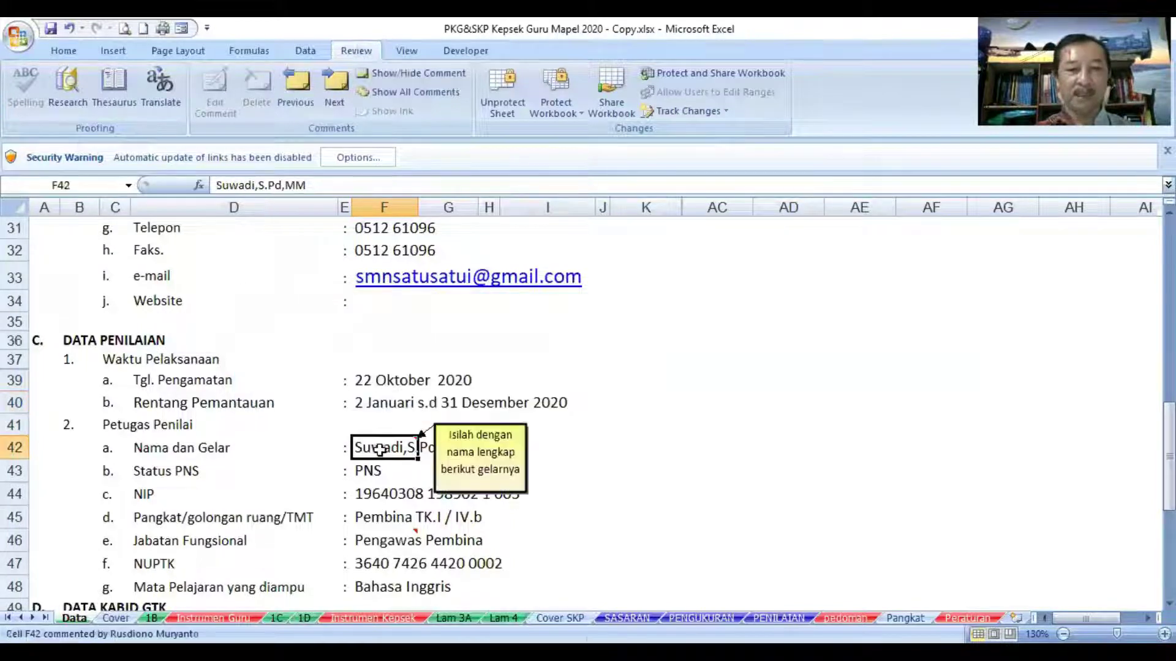
scroll(519, 419, "down", 3)
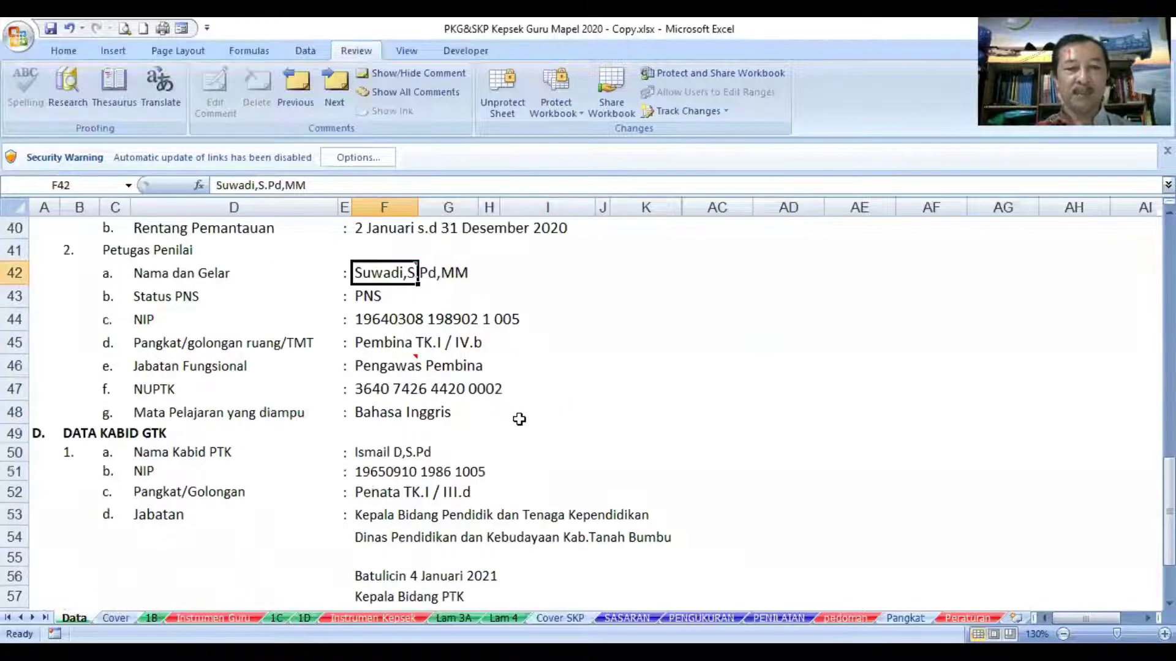
Check the assessor's cells under Petugas Penilai, from Status PNS through Mata Pelajaran yang diampu
left_click(367, 298)
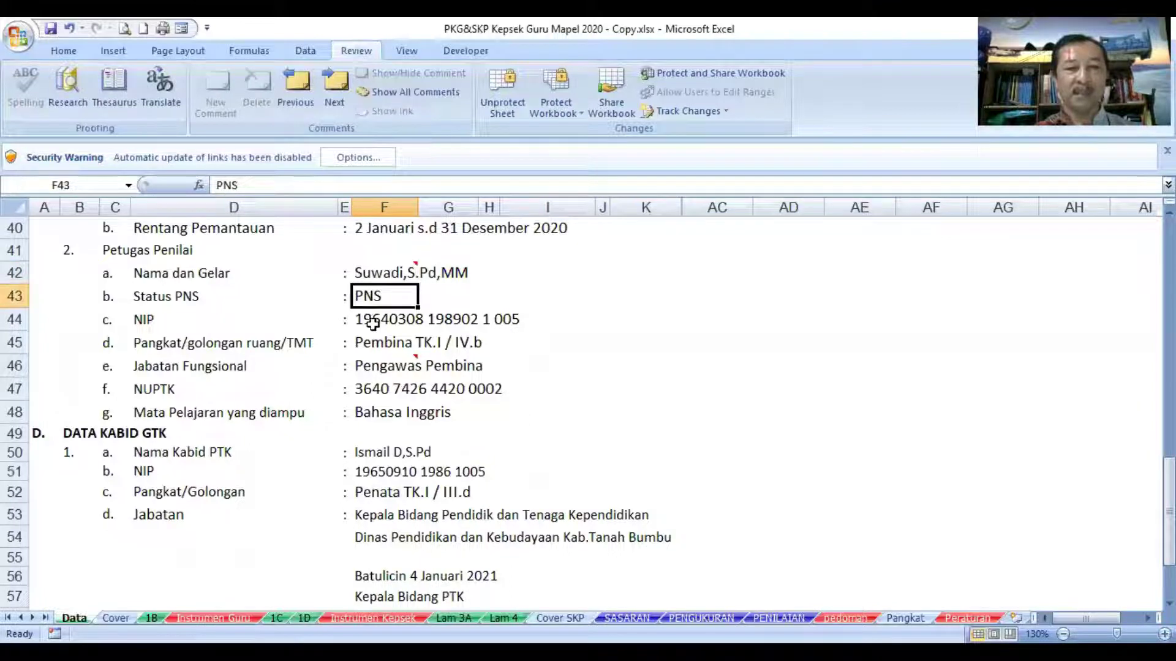
left_click(373, 321)
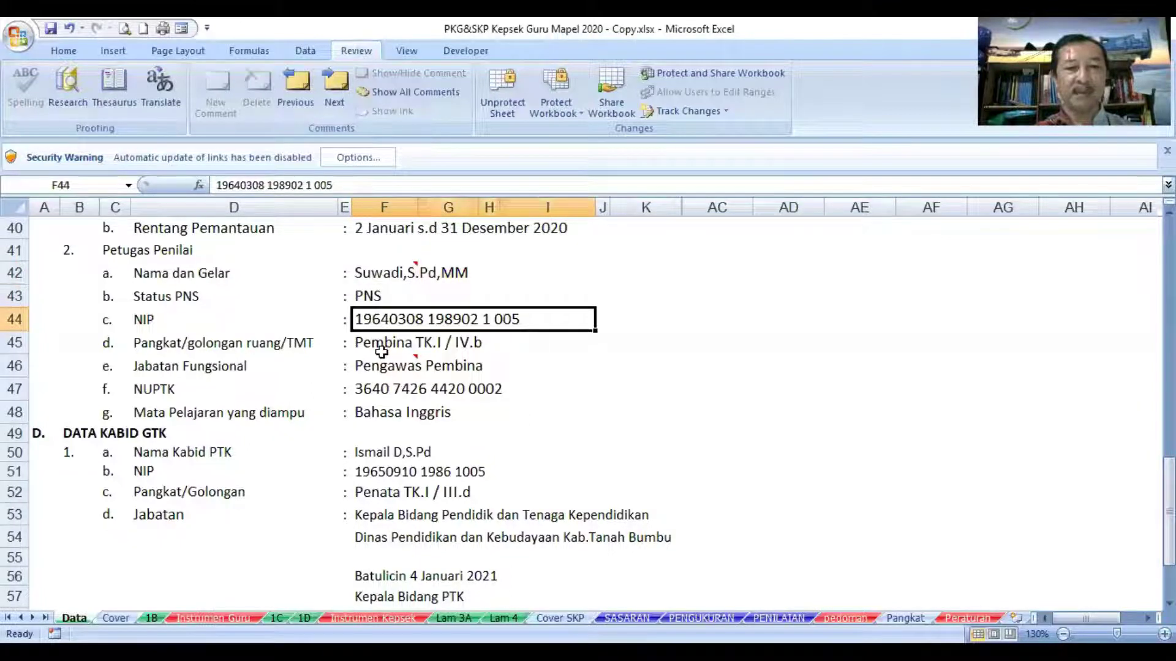
left_click(381, 345)
left_click(377, 368)
left_click(375, 388)
left_click(370, 414)
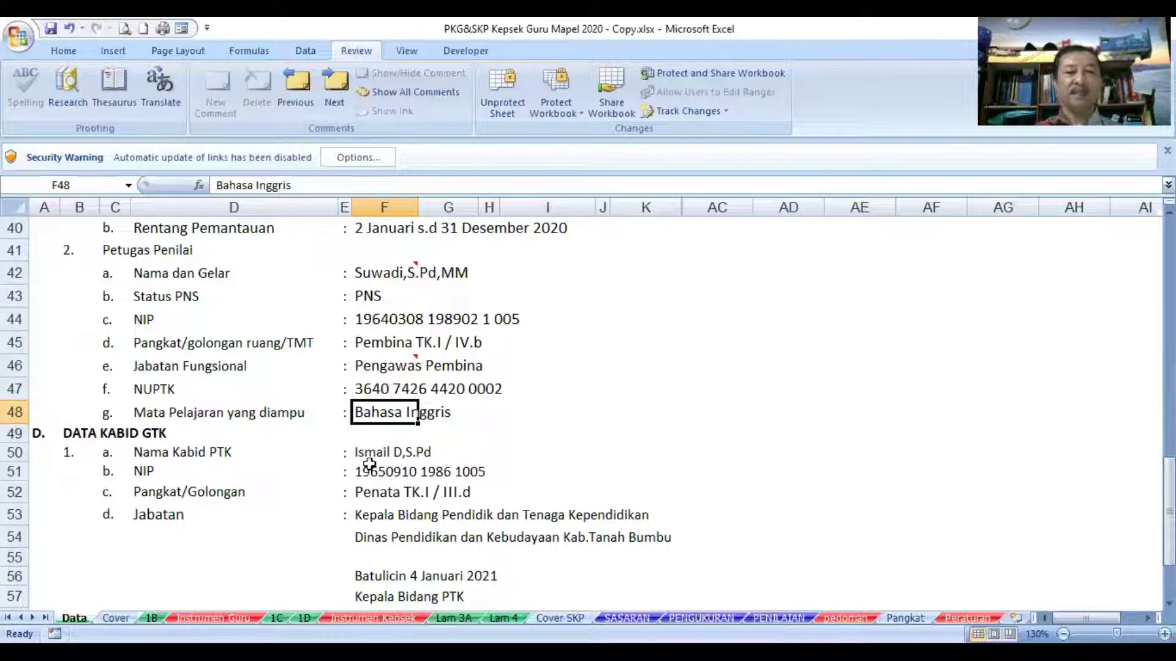
Check the Nama Kabid PTK cell and the Data Kabid GTK section, and return to the start of the Data sheet
left_click(363, 452)
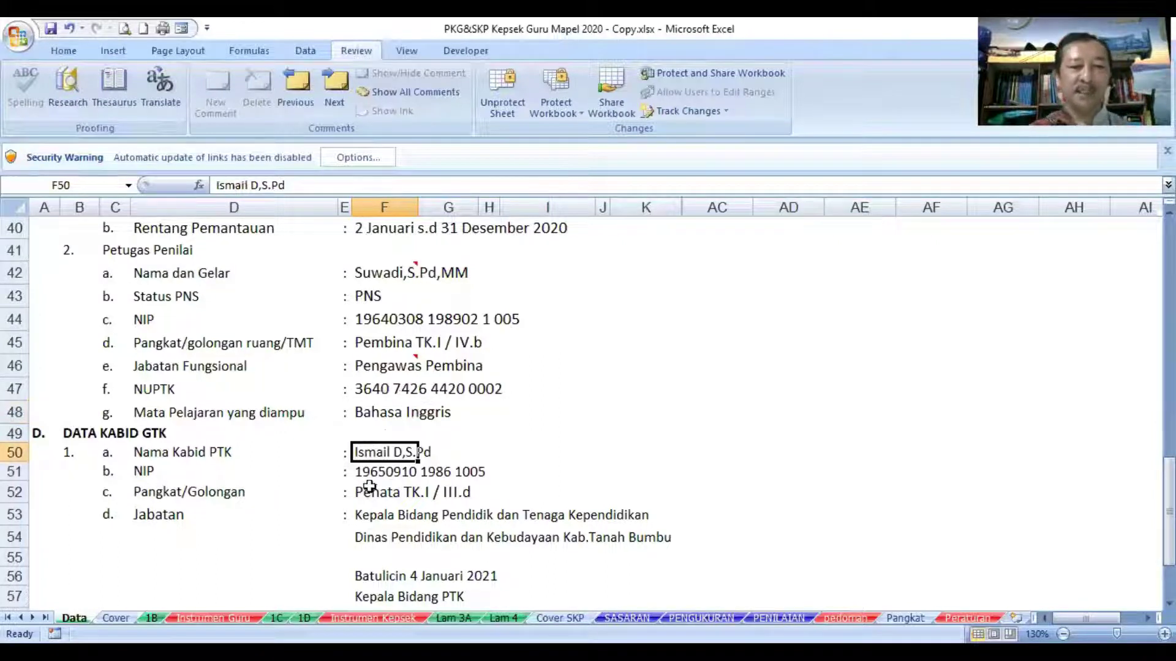
scroll(374, 516, "down", 1)
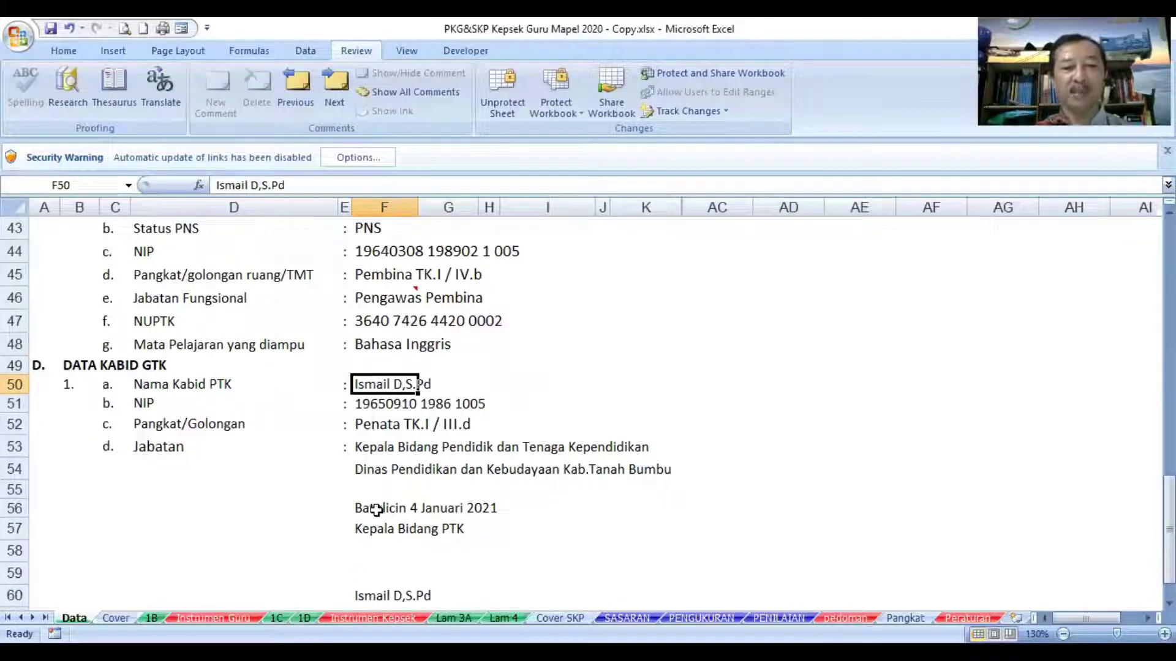
scroll(376, 510, "up", 10)
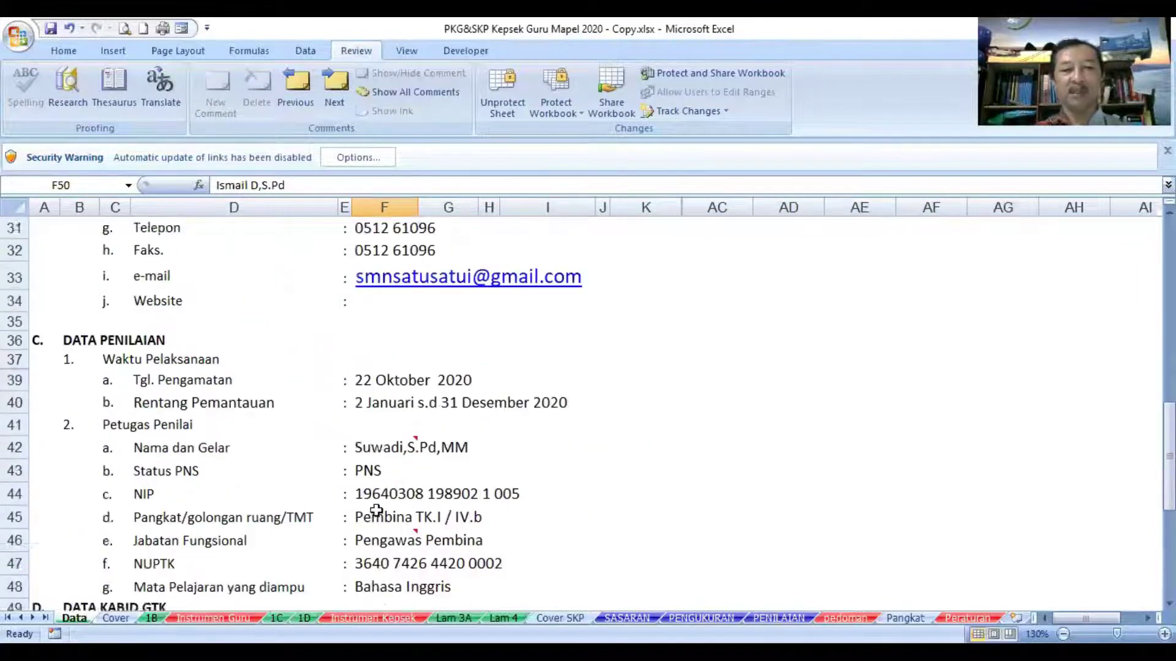
scroll(376, 509, "up", 4)
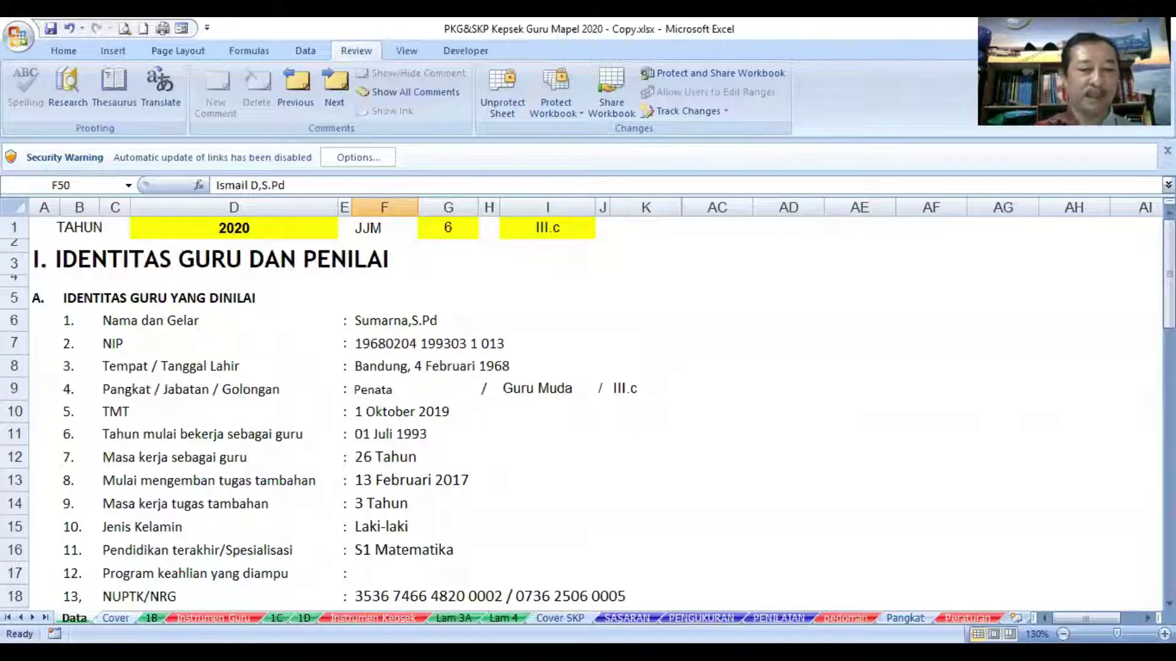
Look over the employee details on the Cover sheet and the Format 1B report on sheet 1B
left_click(115, 618)
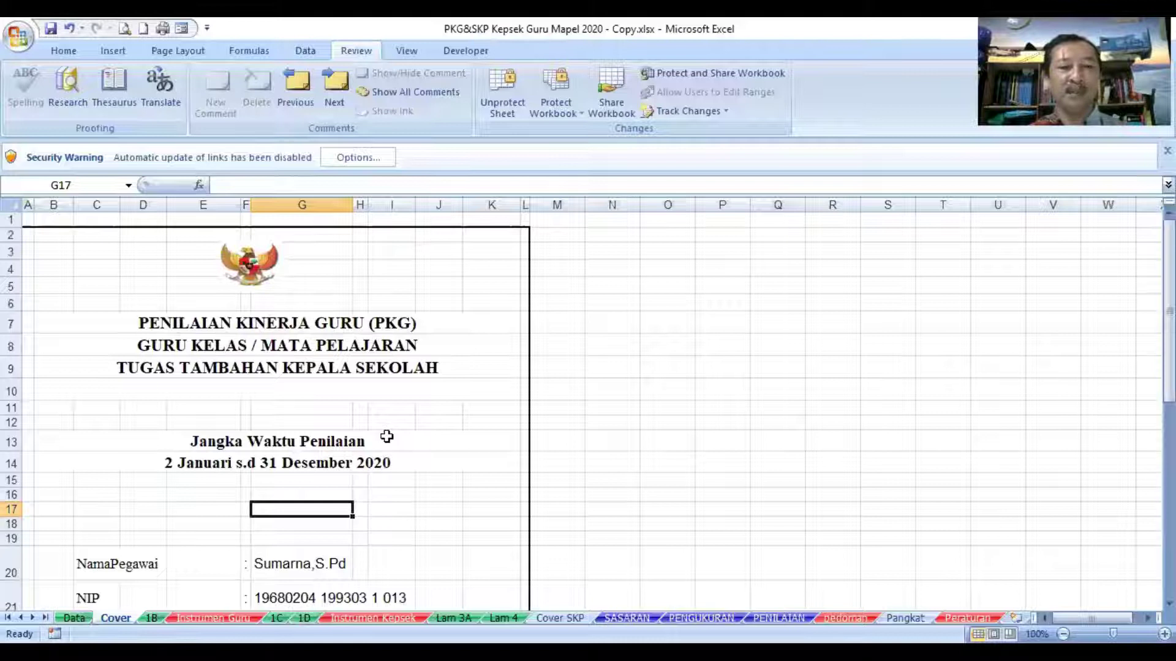
scroll(387, 436, "down", 6)
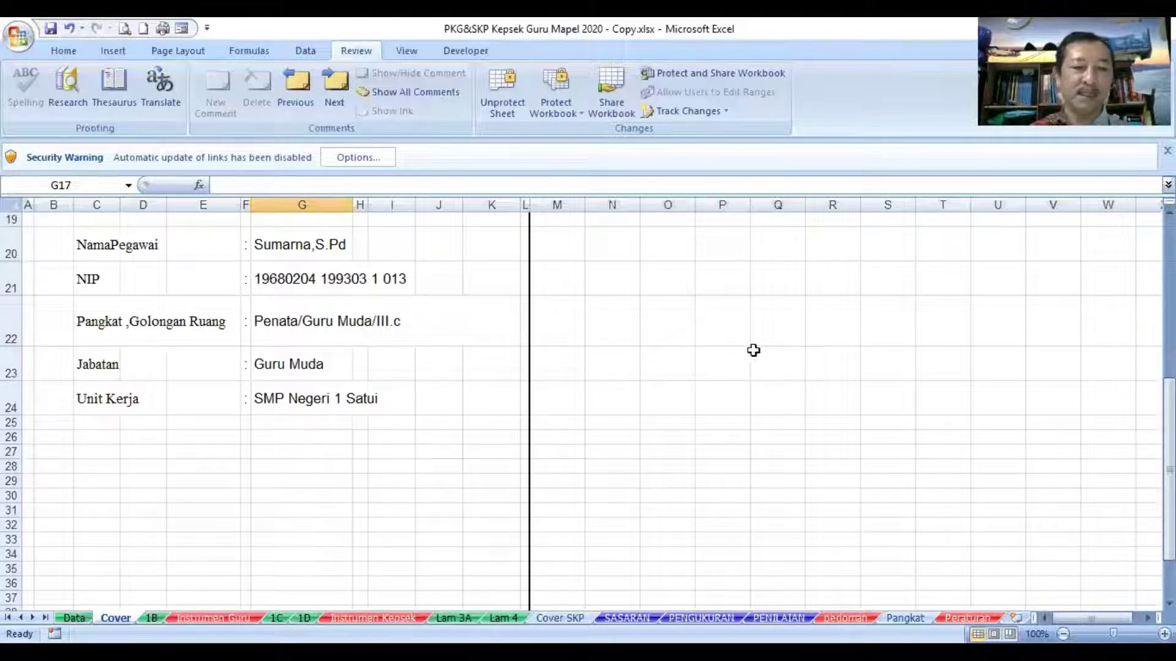
left_click(151, 618)
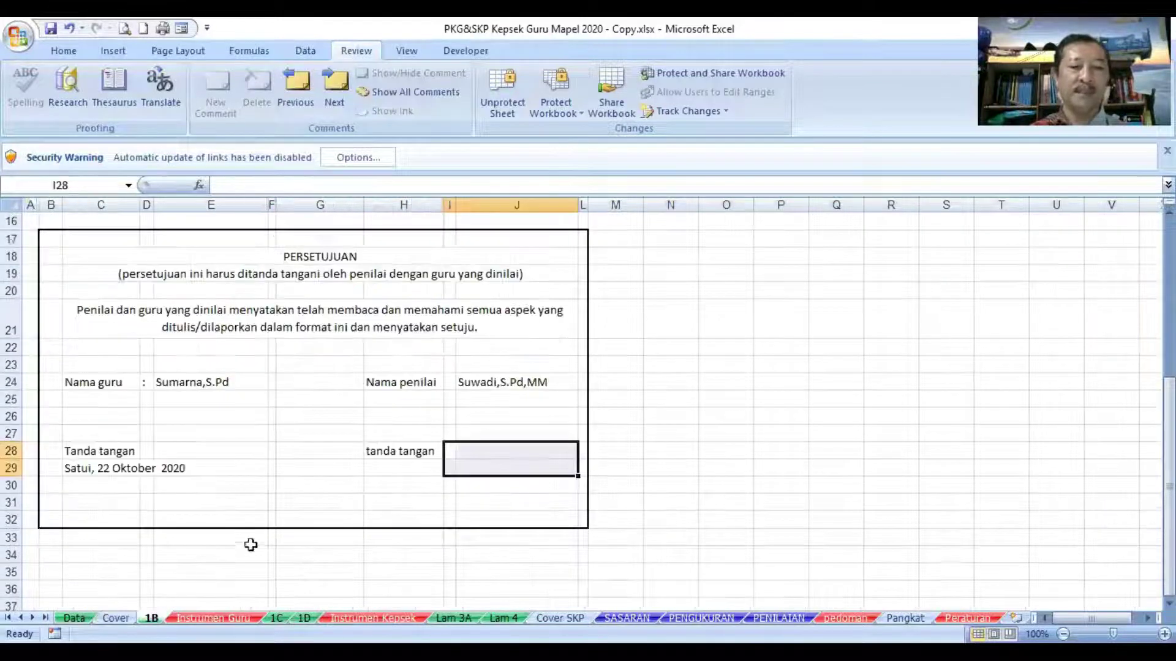
scroll(336, 488, "up", 3)
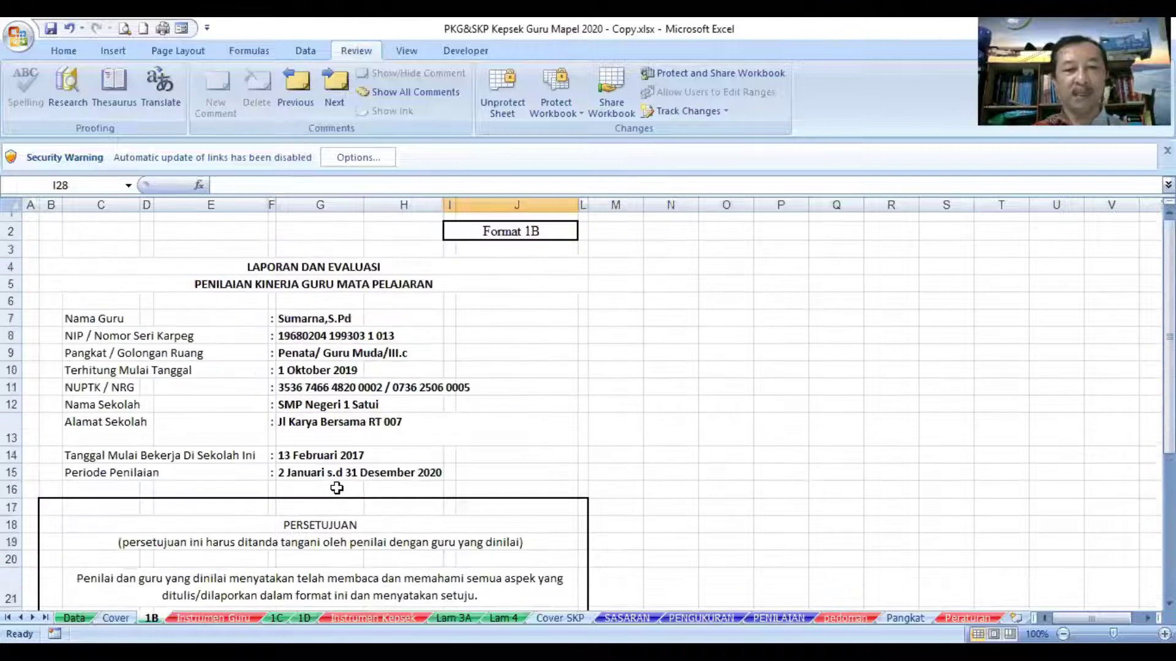
scroll(337, 488, "down", 8)
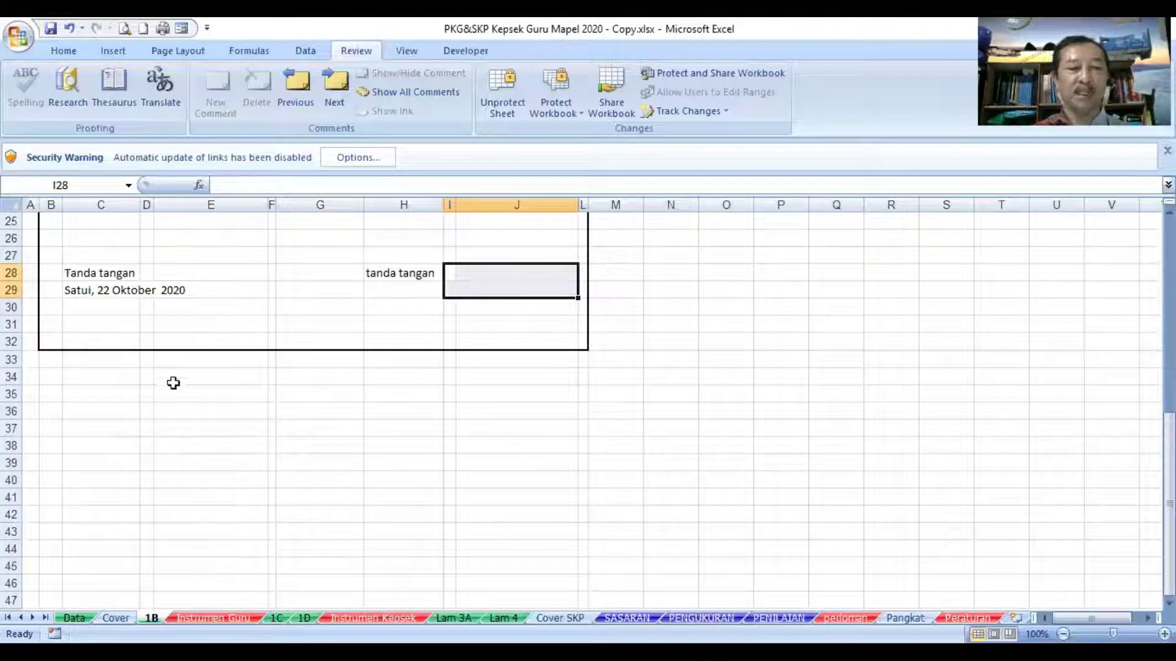
Inspect the place-and-date formula in C29 and both signature areas in the Persetujuan box of sheet 1B
left_click(116, 292)
scroll(257, 415, "up", 2)
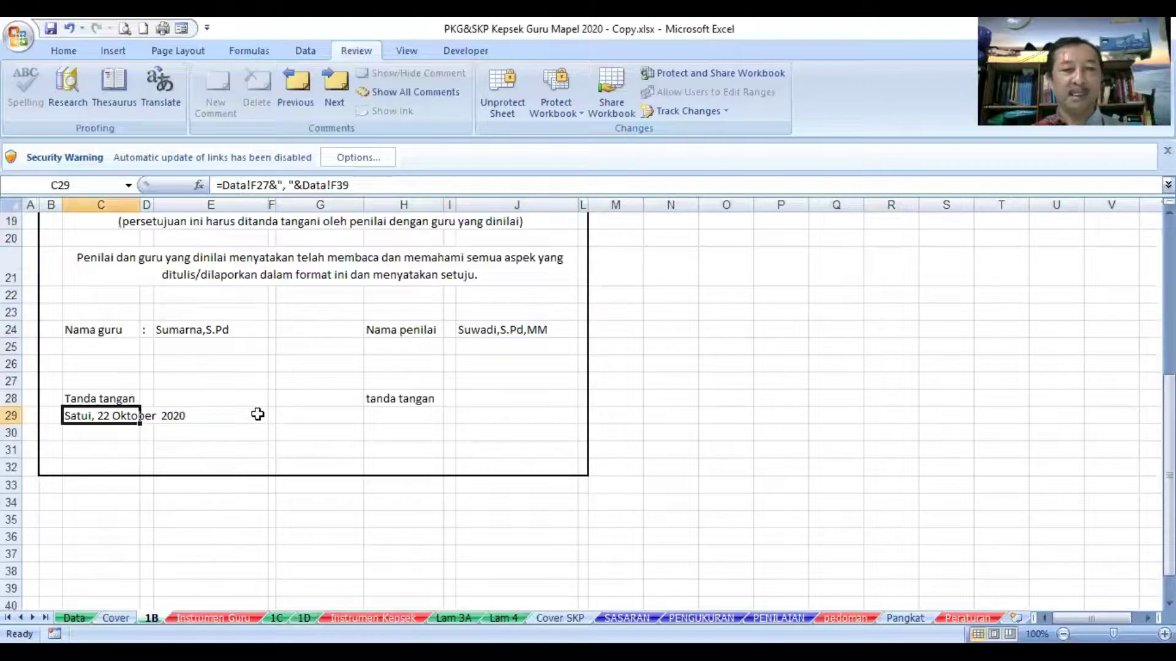
left_click(169, 363)
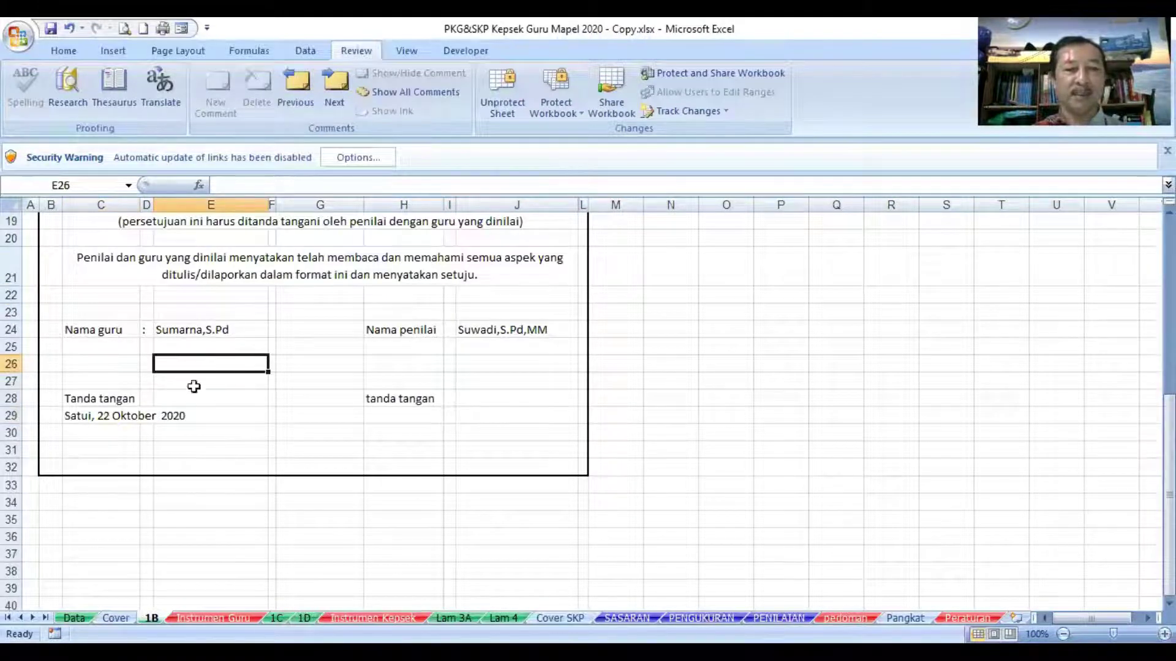
left_click(494, 371)
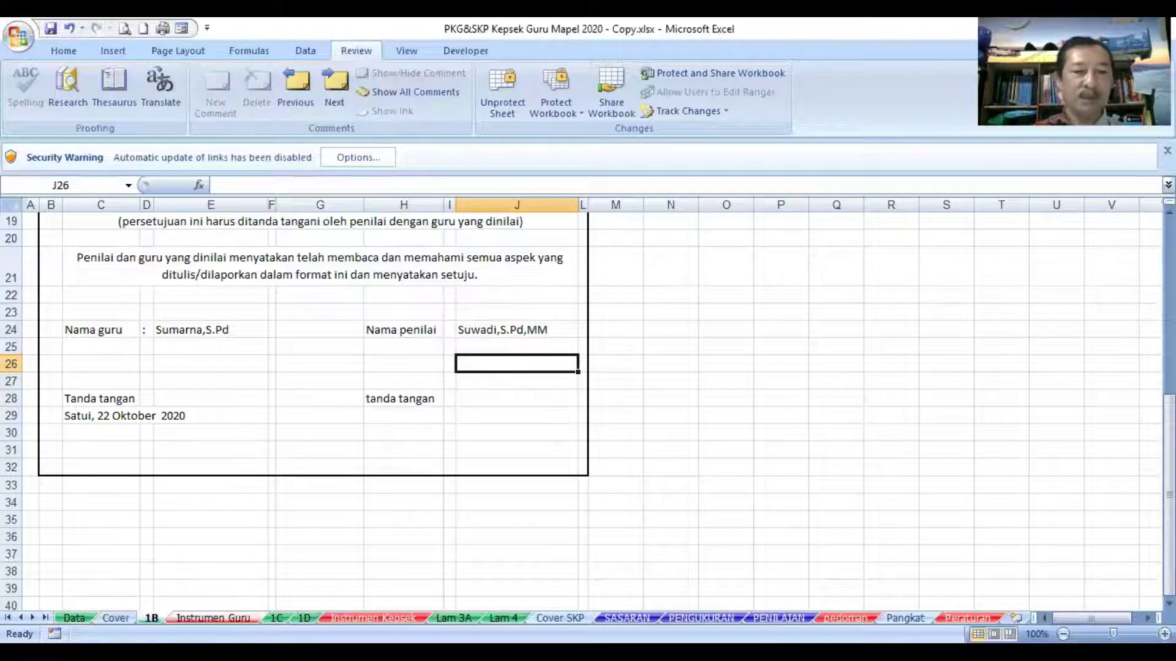
Show the Instrumen Guru sheet and highlight its Skor column G
left_click(213, 618)
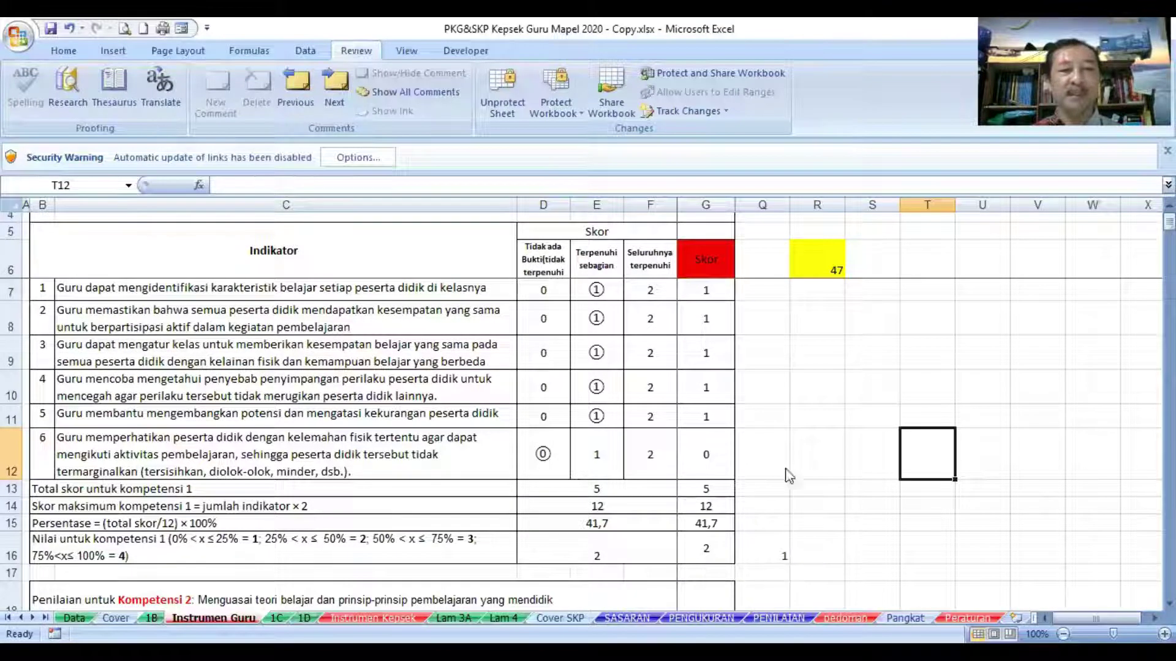
left_click(723, 204)
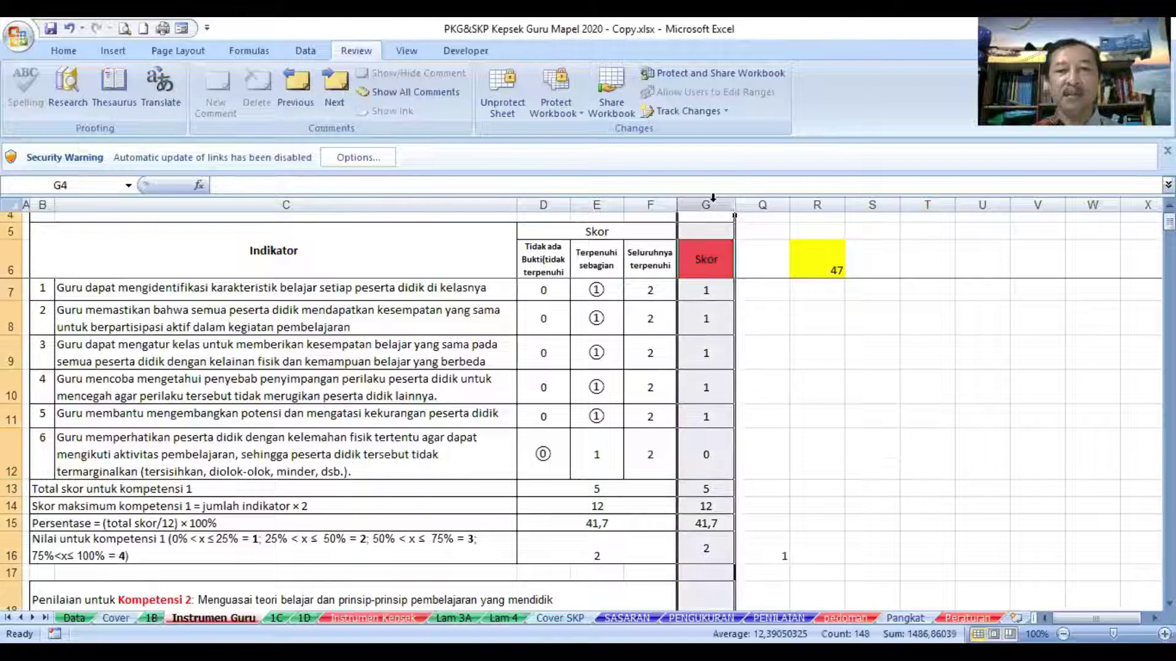
left_click(760, 366)
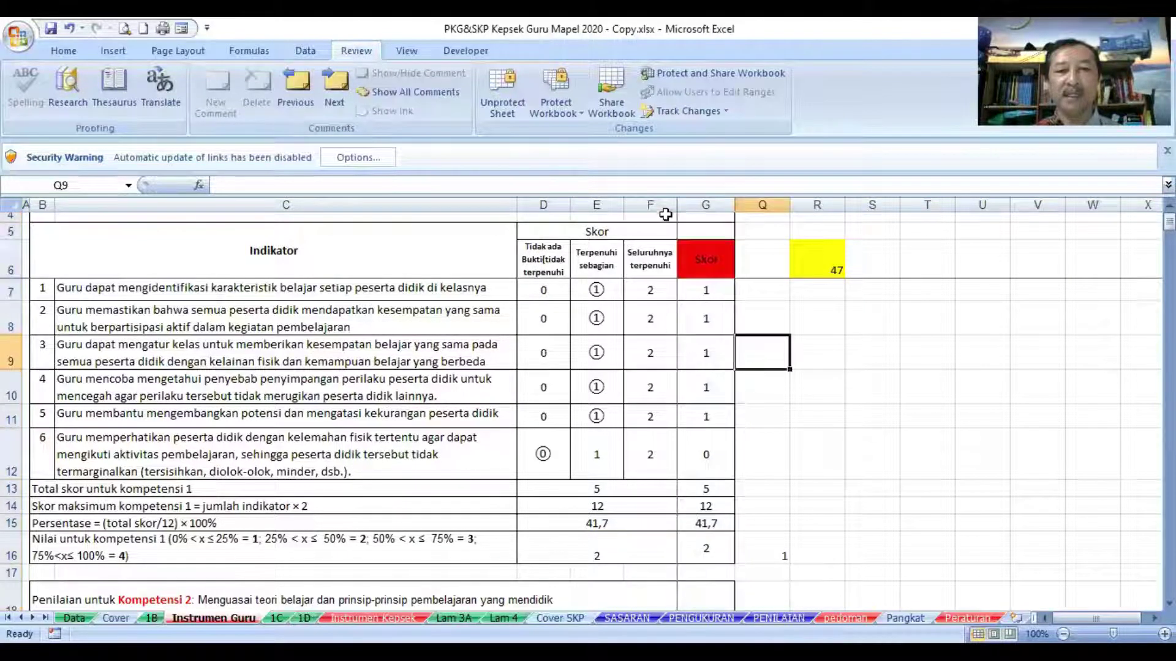
Try to clear the formula cells F7, E7 and D7 for indicator 1 on the Instrumen Guru sheet
left_click(650, 288)
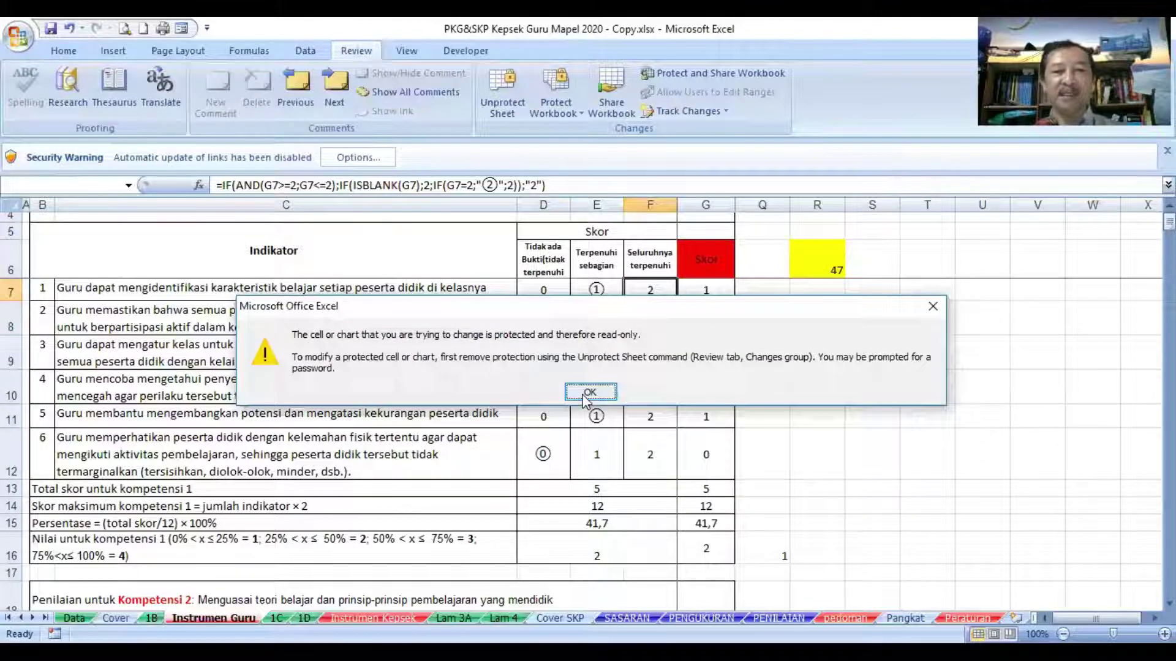
left_click(585, 399)
key("Left")
key("Delete")
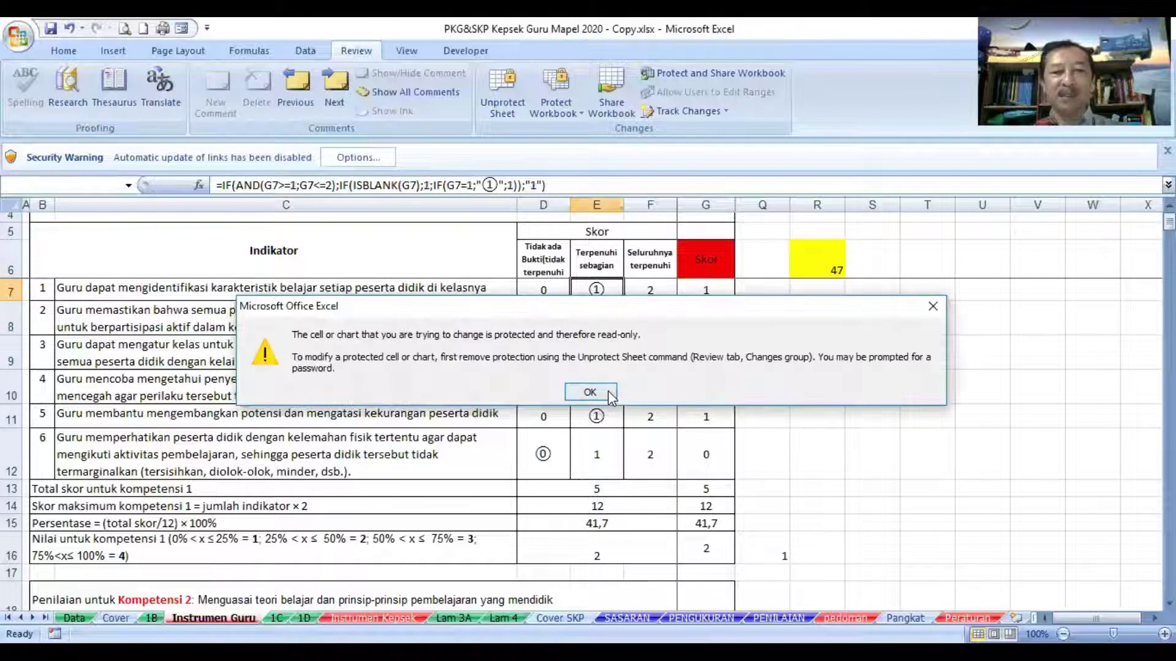
left_click(546, 292)
key("Delete")
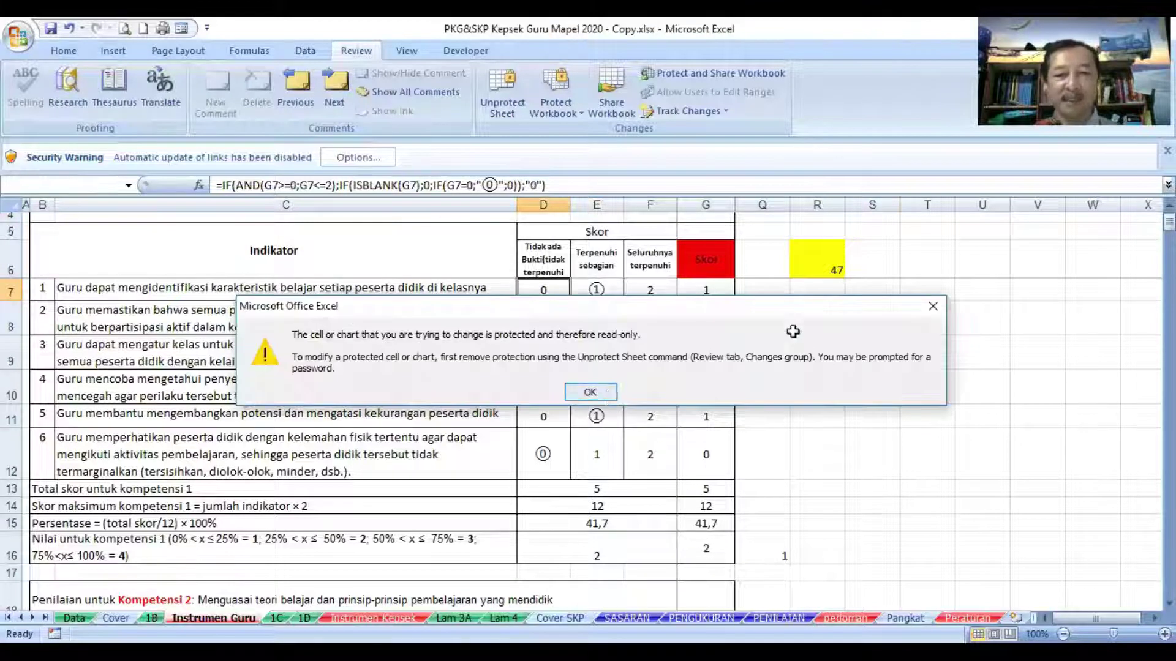
key("Return")
Enter the Skor values 2, 0 and 2 for indicators 1 to 3 of Kompetensi 1 in G7:G9
left_click(728, 292)
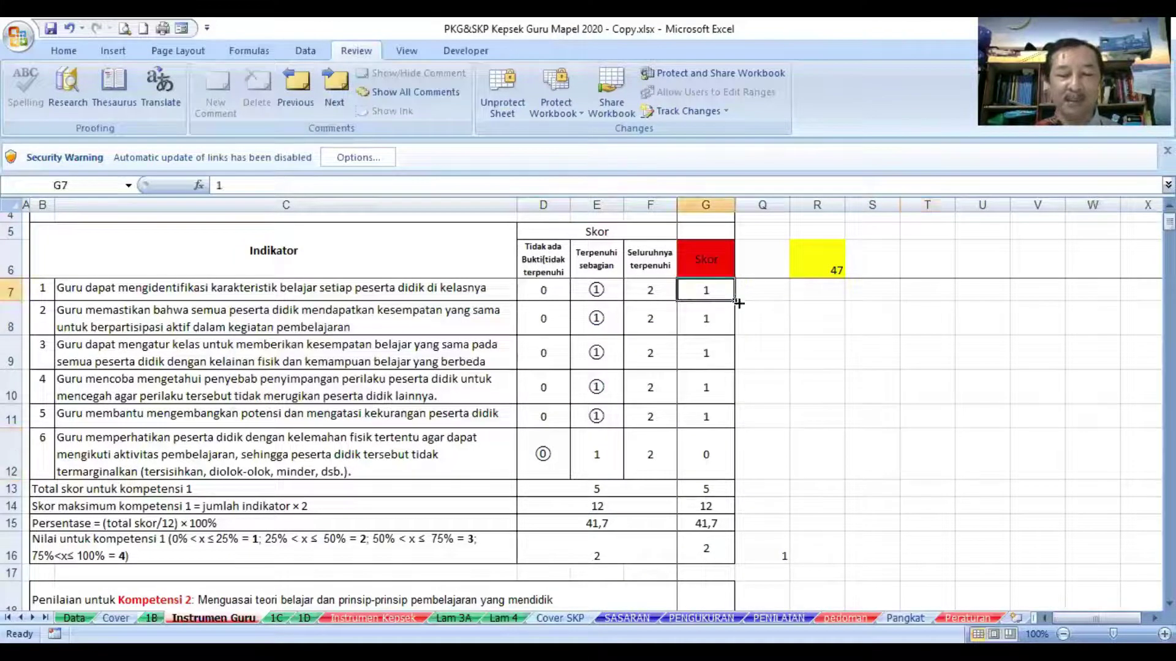
left_click(805, 398)
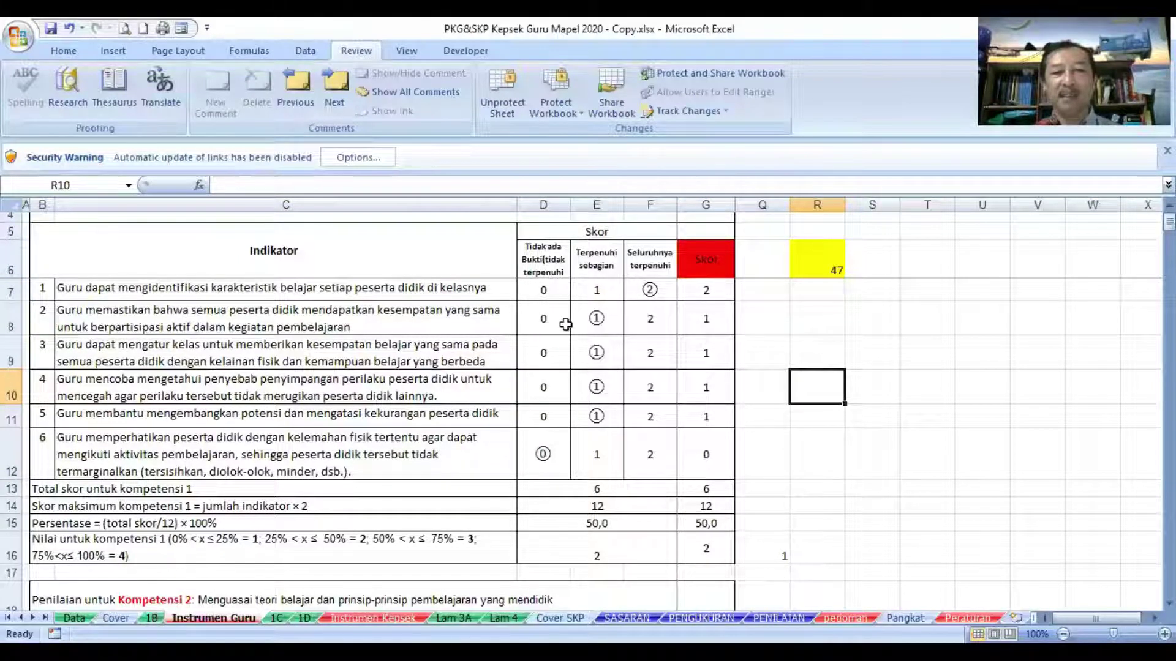
left_click(718, 326)
type("0")
key("Return")
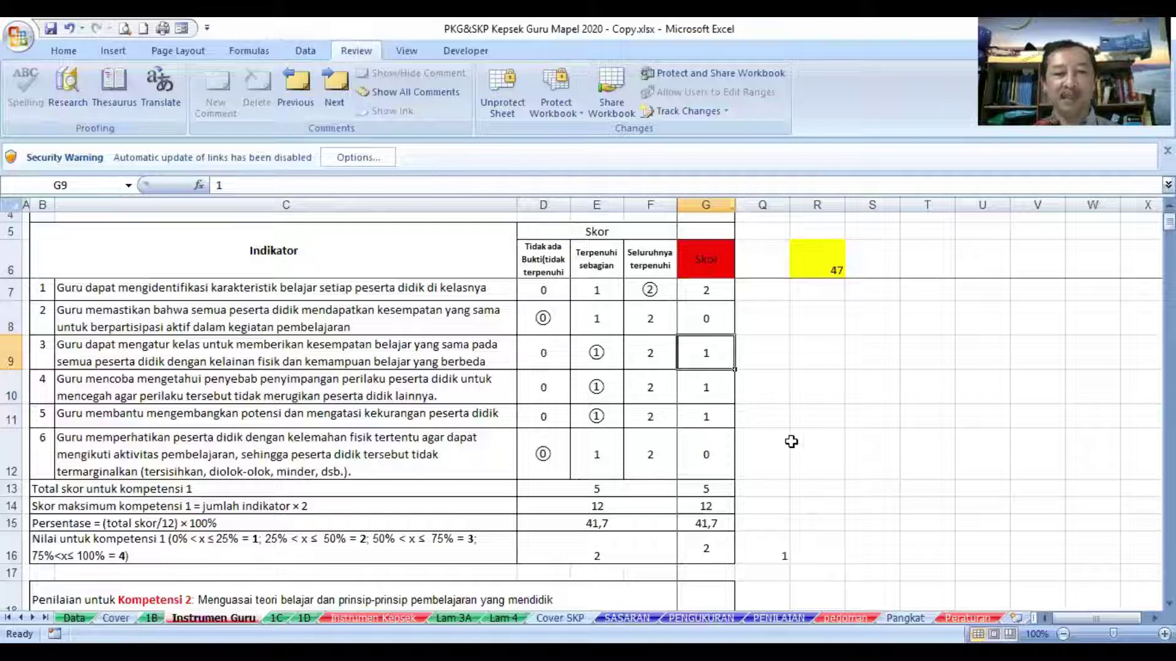
type("2")
left_click(794, 416)
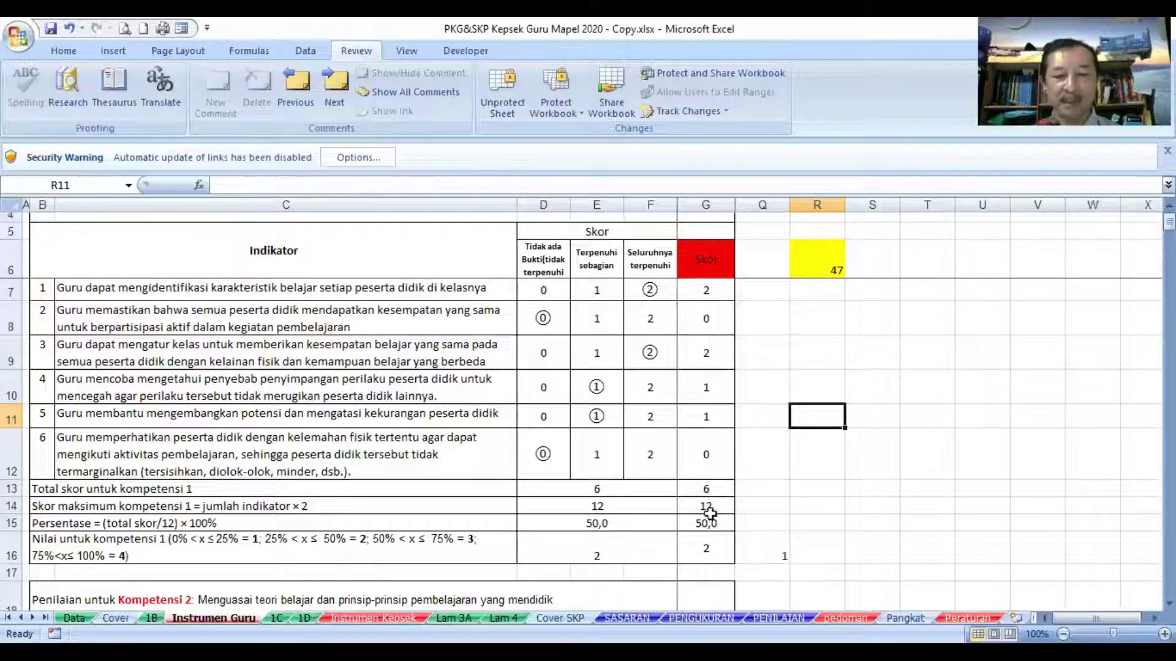
Compare the Kompetensi 1 Nilai in G16 with the linked score in I28 on sheet 1C
left_click(708, 555)
left_click(779, 558)
left_click(709, 552)
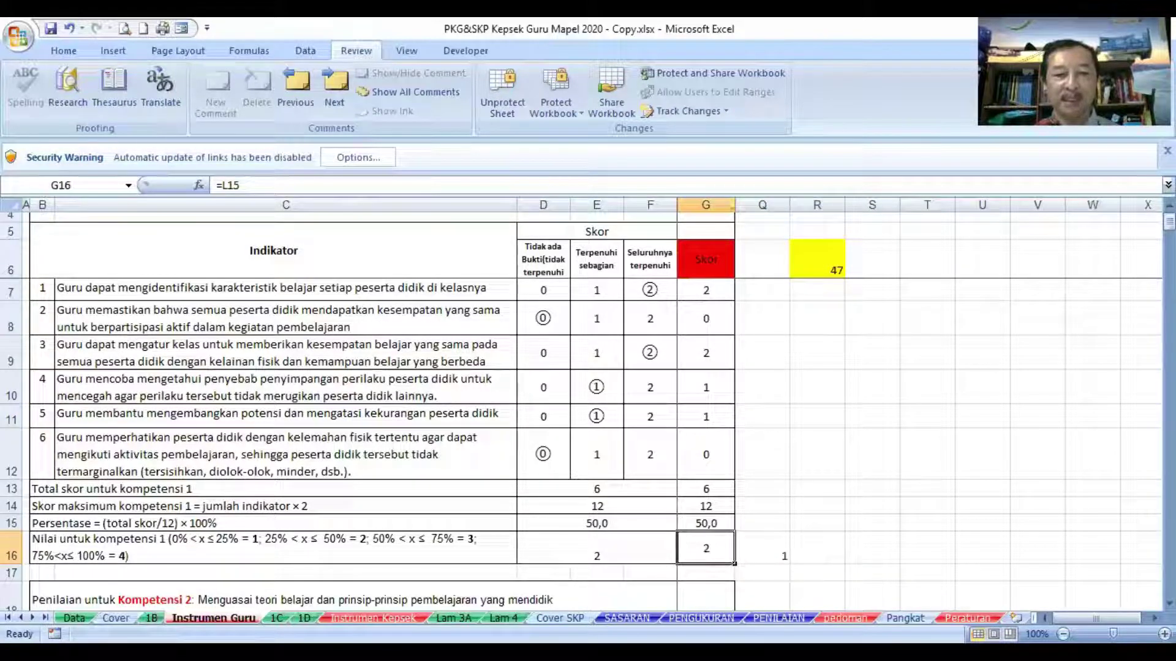
key("ctrl+Page_Down")
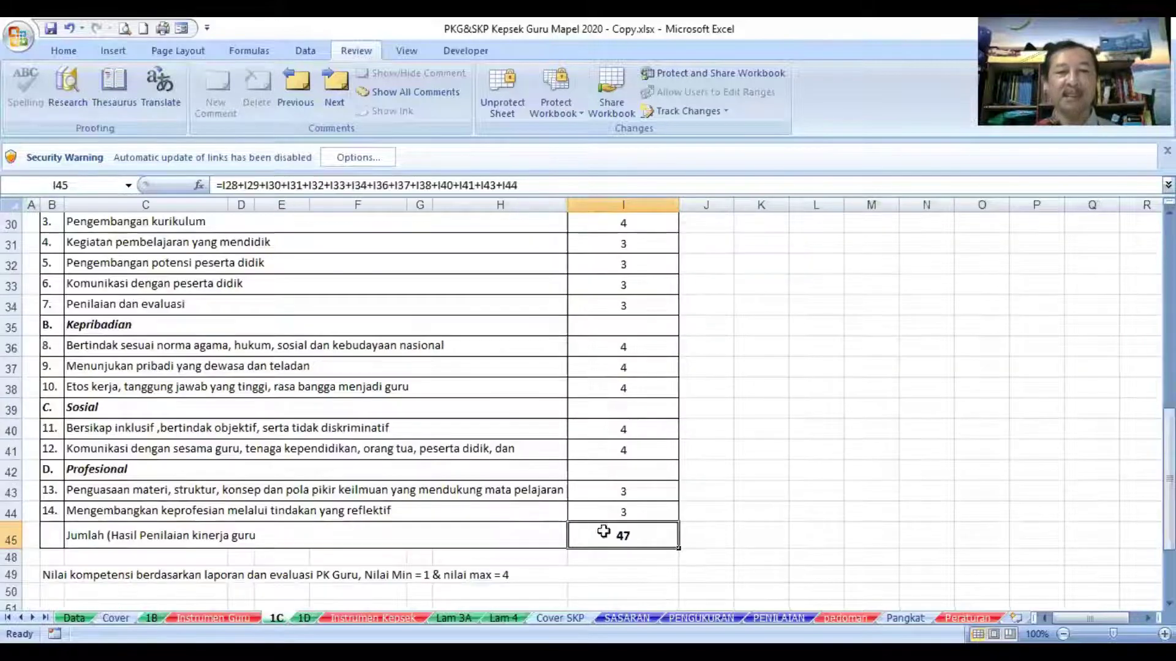
scroll(645, 385, "up", 3)
left_click(623, 338)
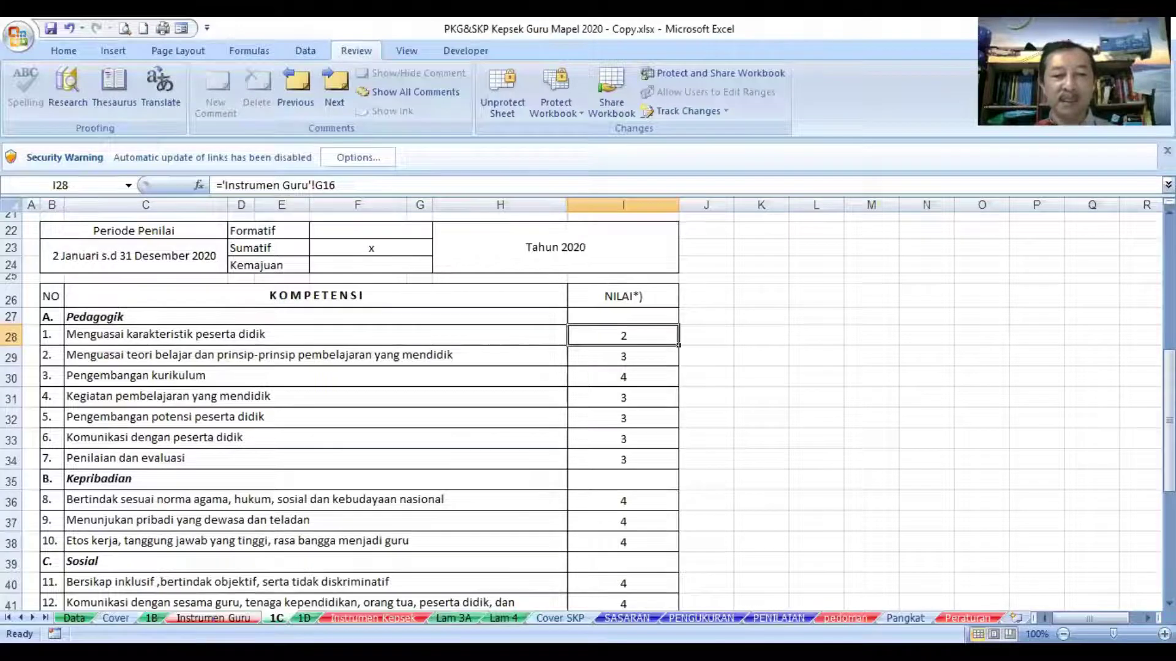
Look through the remaining competencies on the Instrumen Guru sheet, down to the Kompetensi 14 Nilai in G217
key("ctrl+bracketleft")
scroll(738, 549, "down", 18)
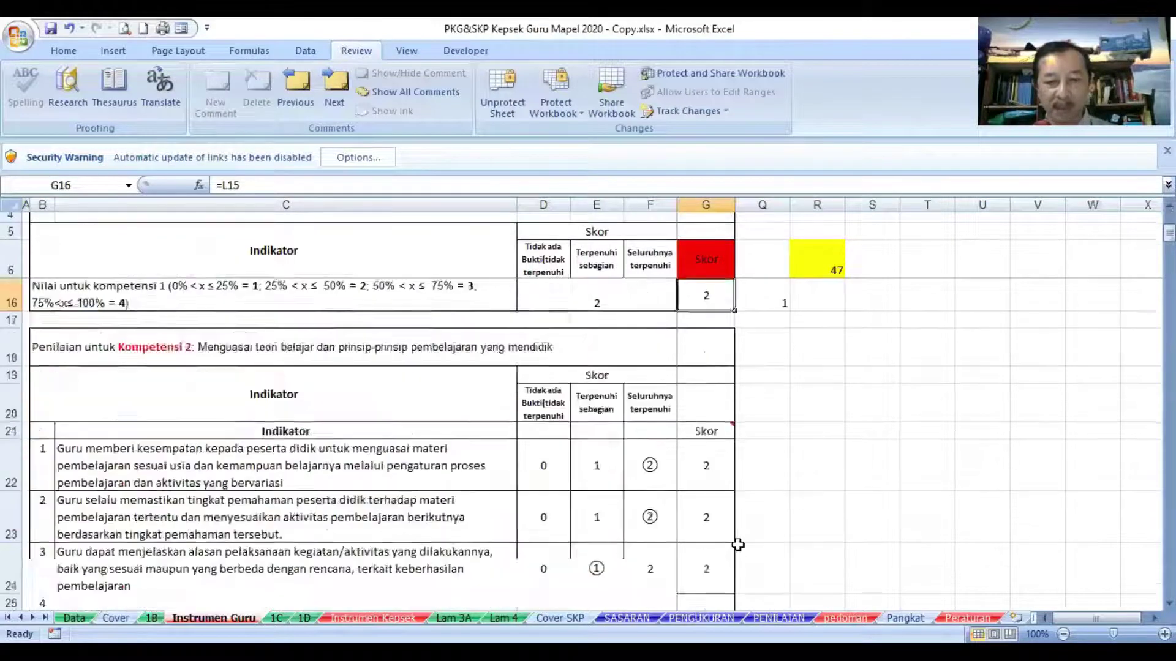
scroll(738, 550, "down", 20)
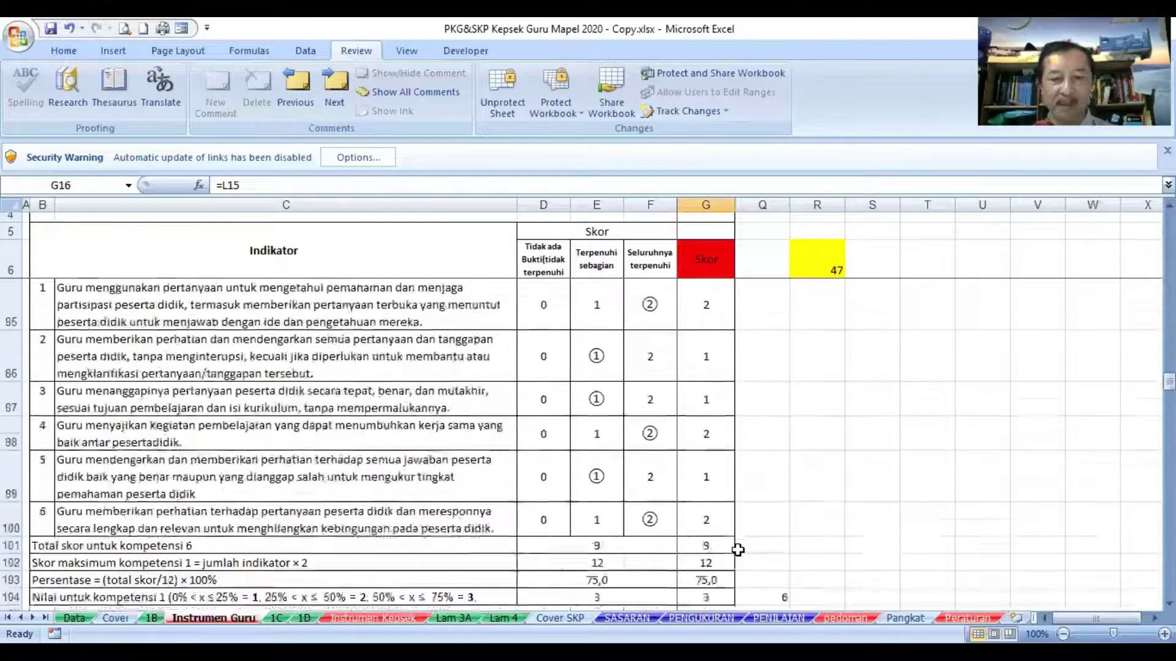
scroll(738, 549, "down", 15)
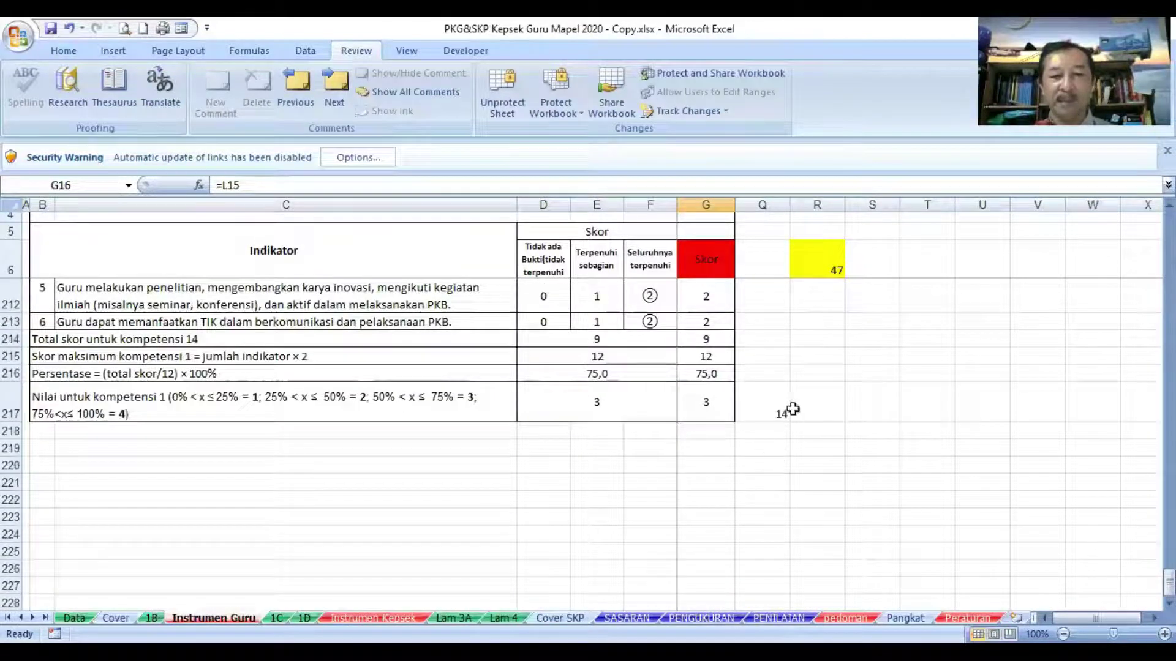
left_click(771, 405)
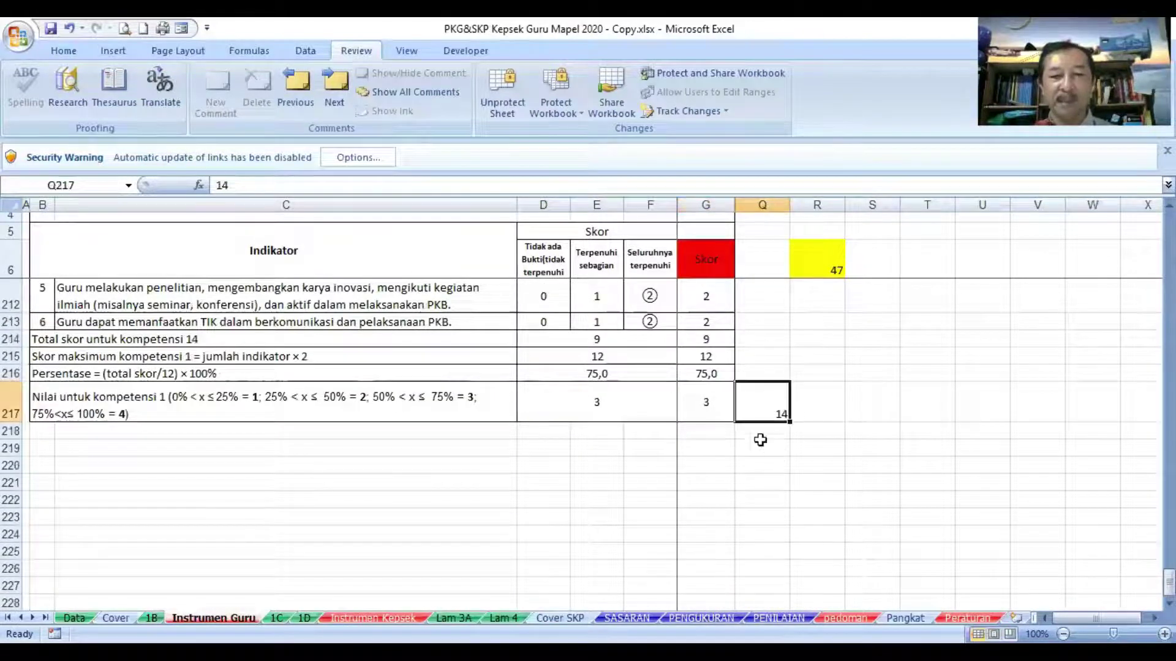
left_click(715, 403)
Review the competency scores, total and signature block on sheet 1C, and open the Instrumen Kepsek sheet
left_click(276, 618)
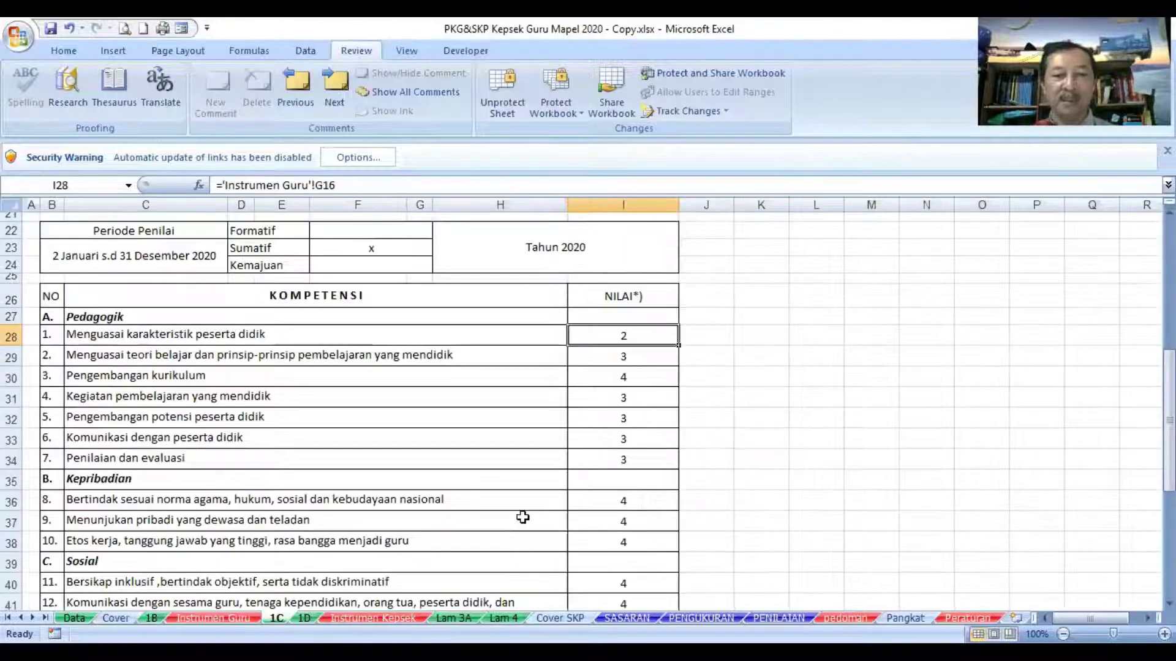
scroll(522, 517, "down", 6)
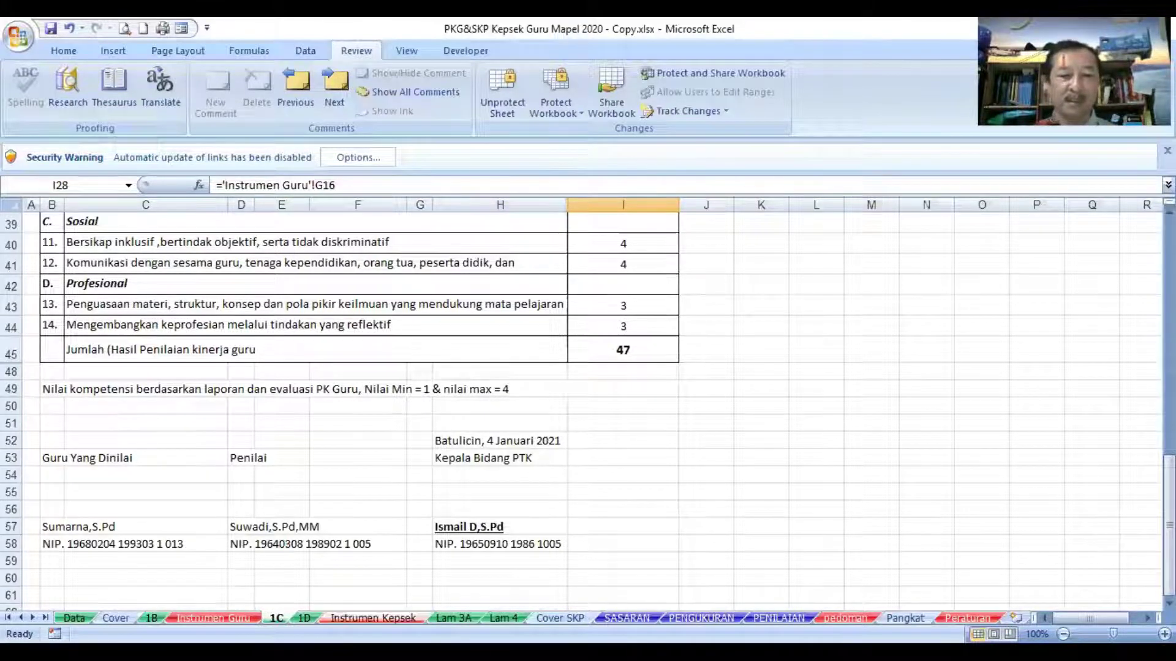
left_click(373, 618)
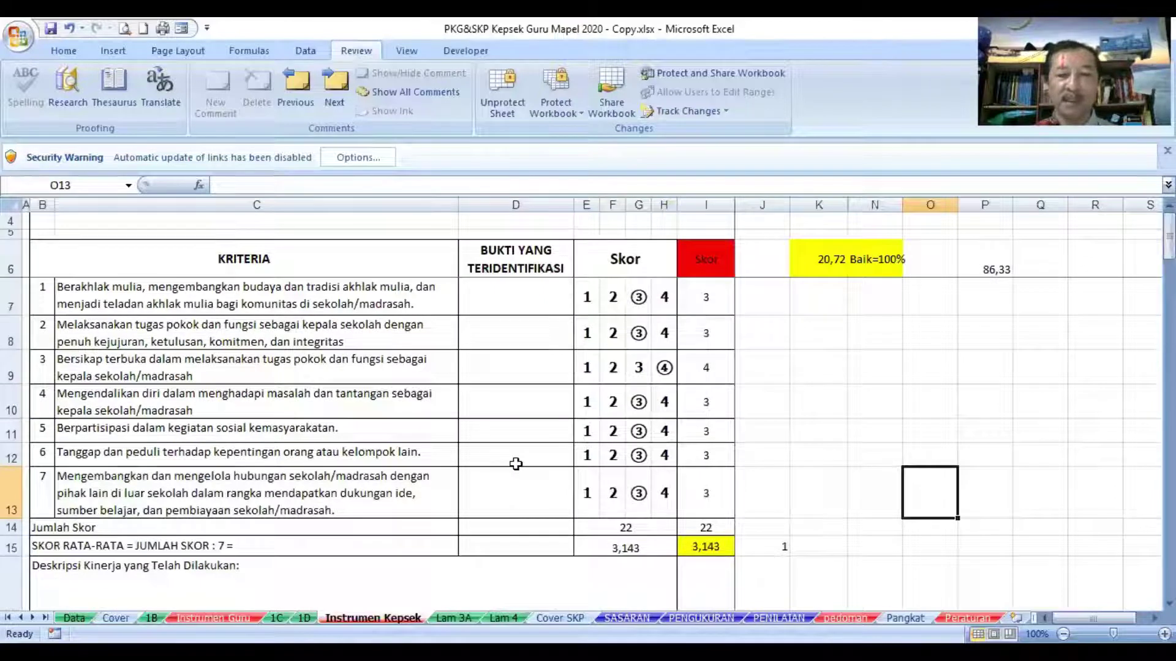
Try to change the Skor choices for criterion 1 in E7 and F7 on the Instrumen Kepsek sheet
left_click(587, 297)
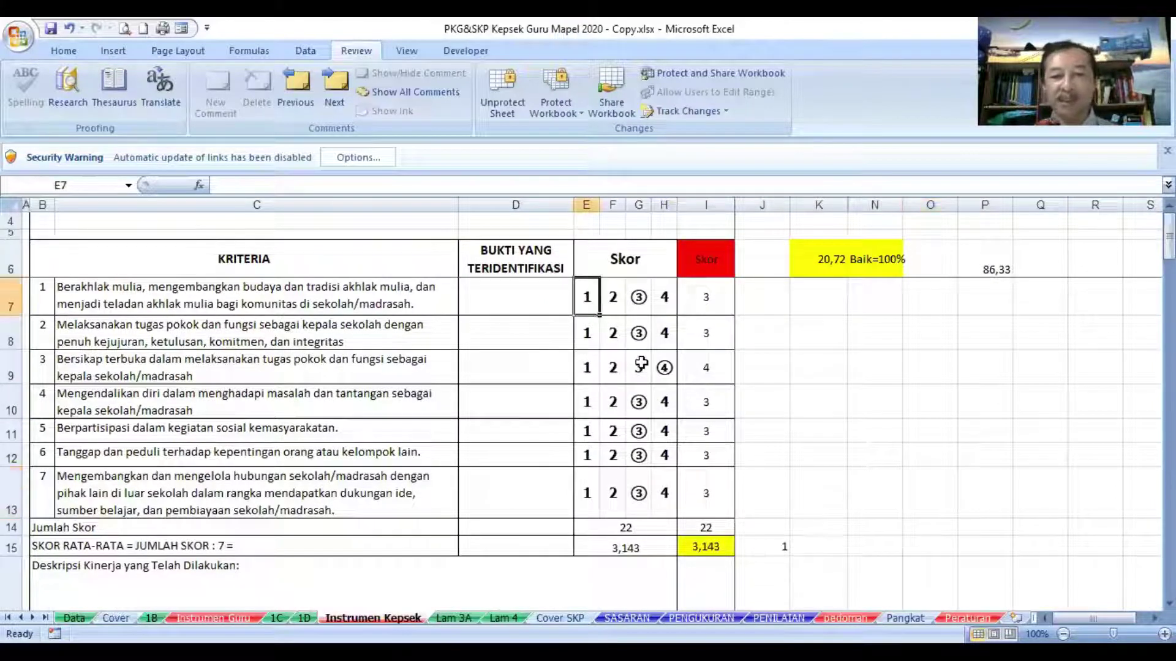
left_click(640, 364)
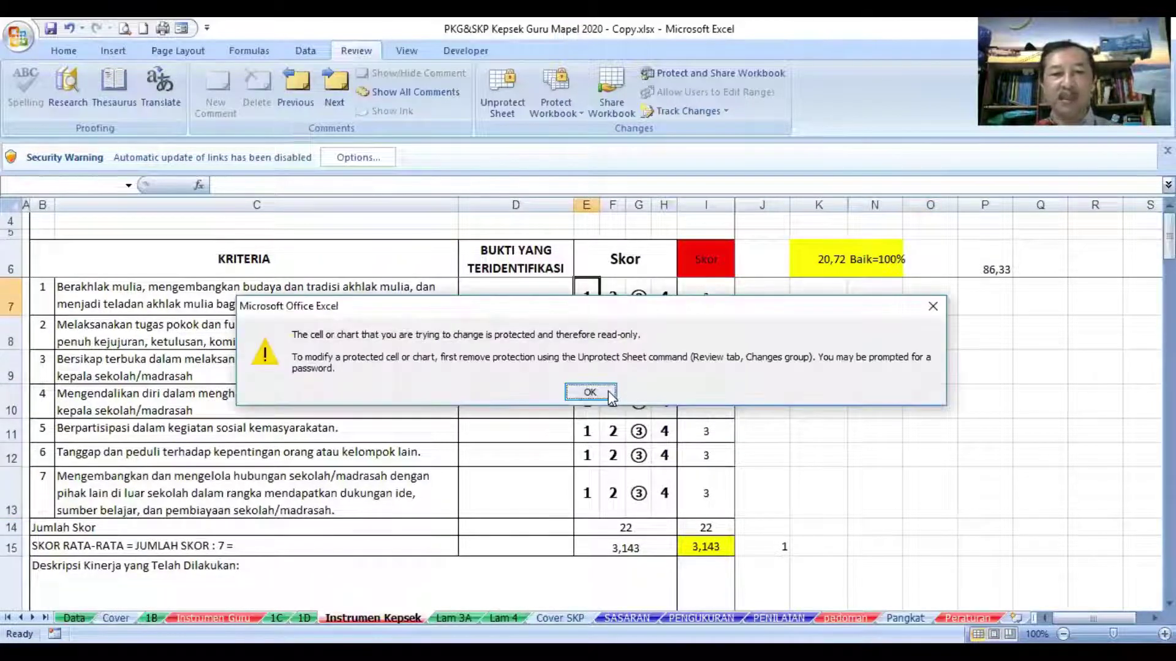
left_click(589, 393)
left_click(626, 333)
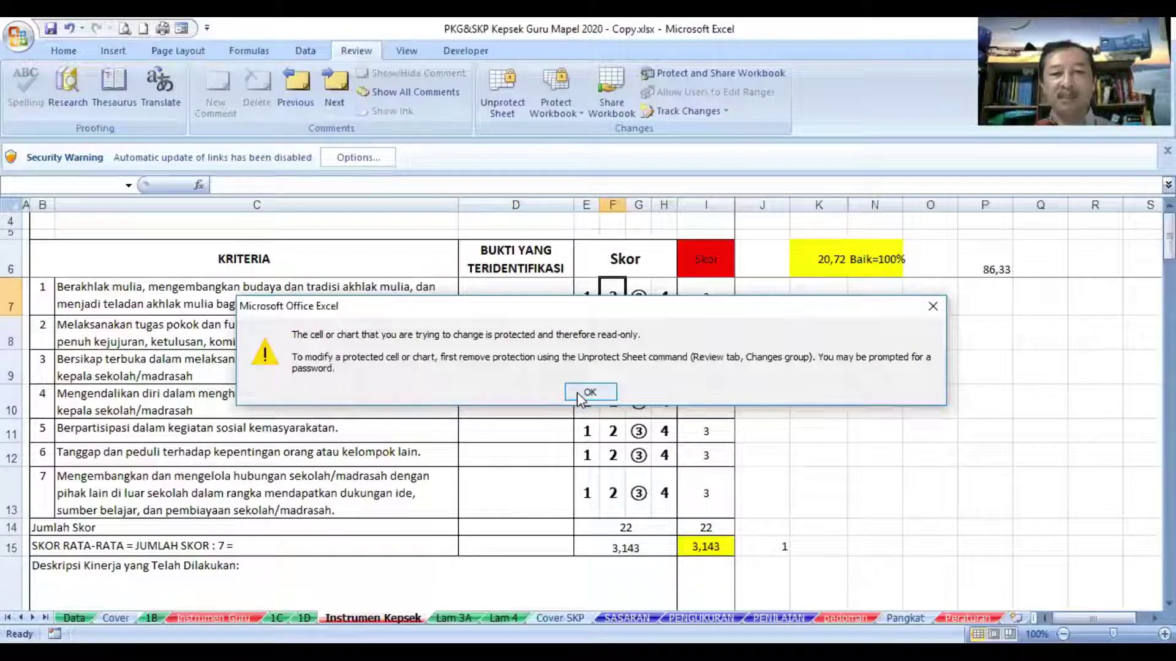
left_click(587, 393)
Enter the Skor values 4, 2, 1, 2 and 4 for criteria 1 to 5 of the first competency in I7:I11
left_click(705, 206)
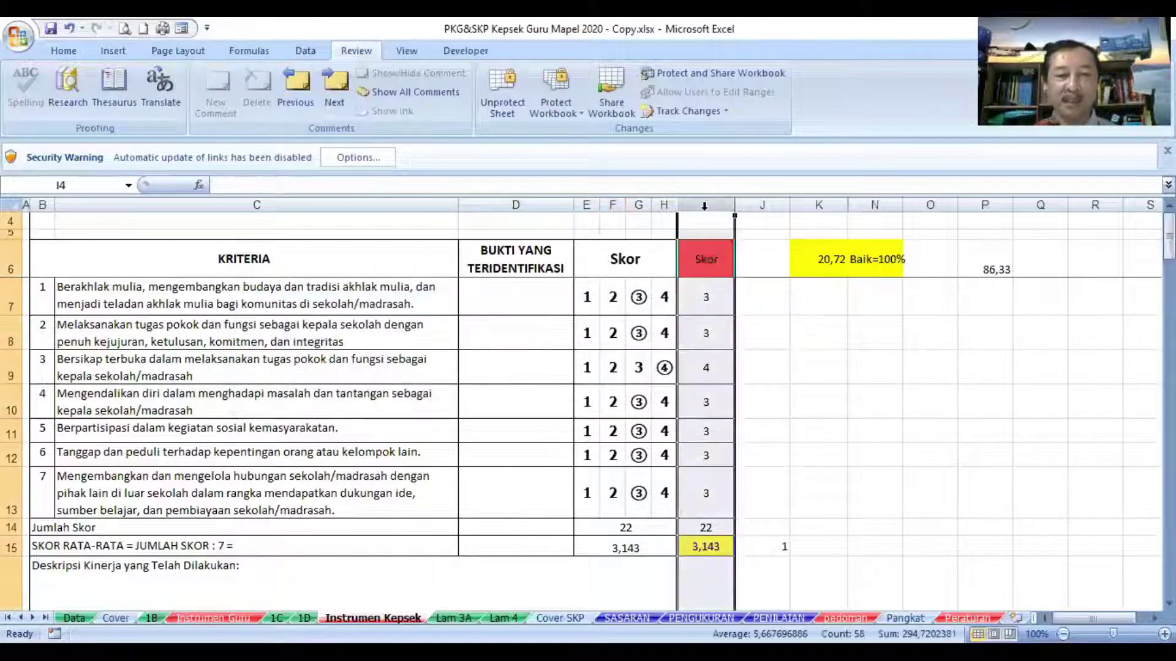
left_click(790, 424)
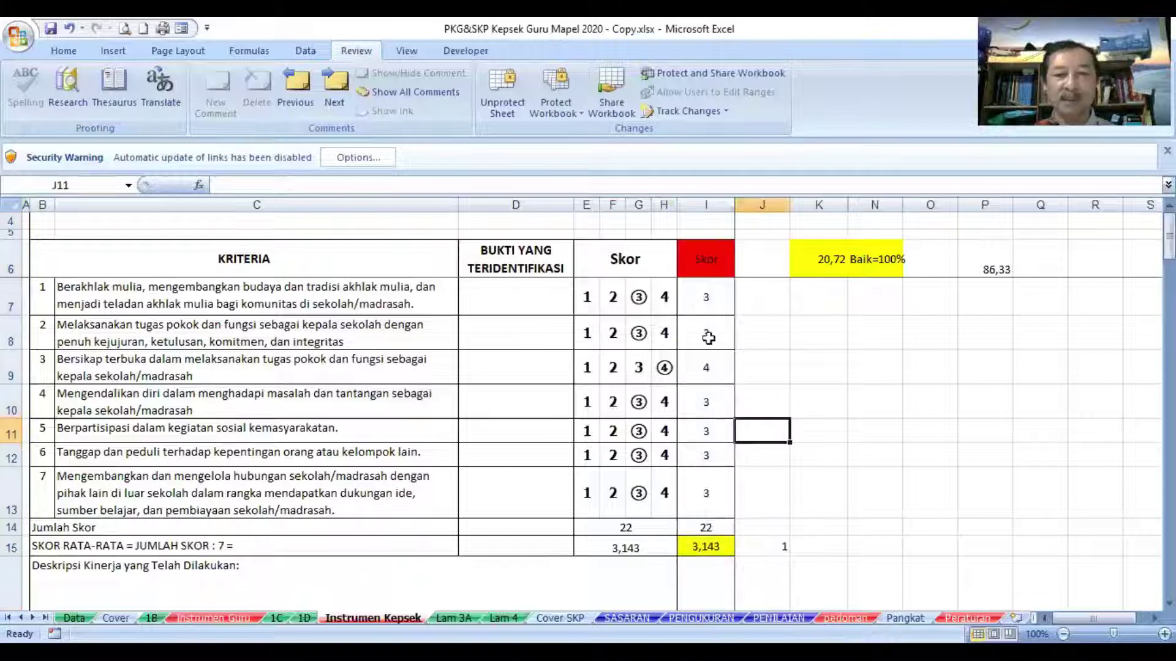
left_click(705, 303)
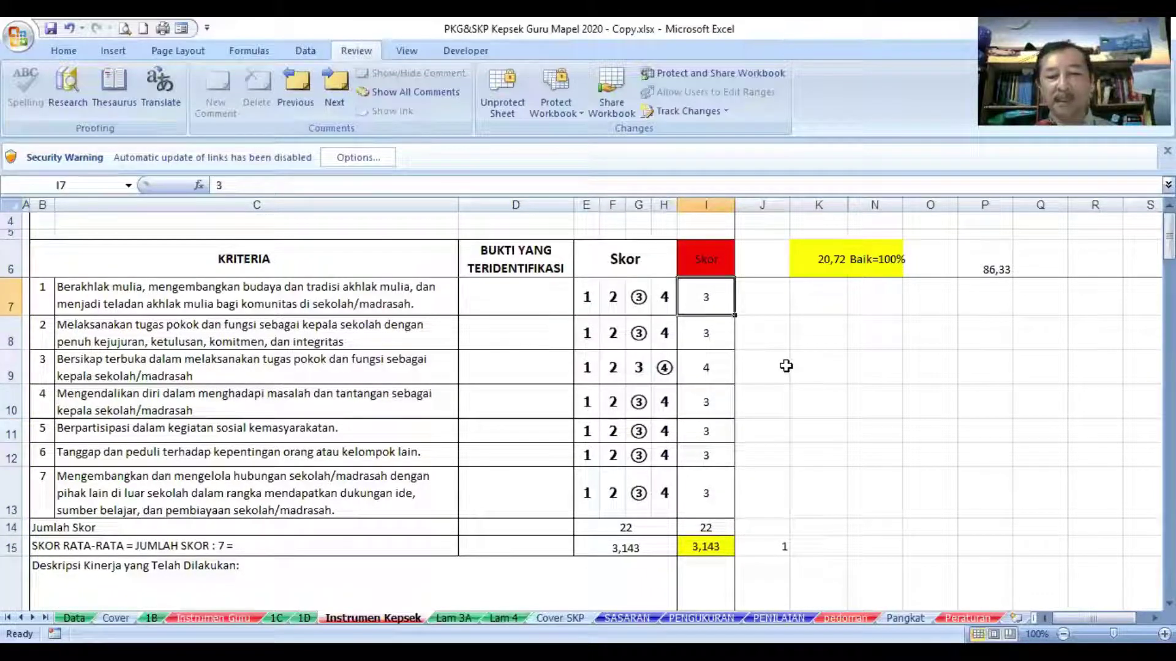
type("4")
key("Tab")
left_click(719, 340)
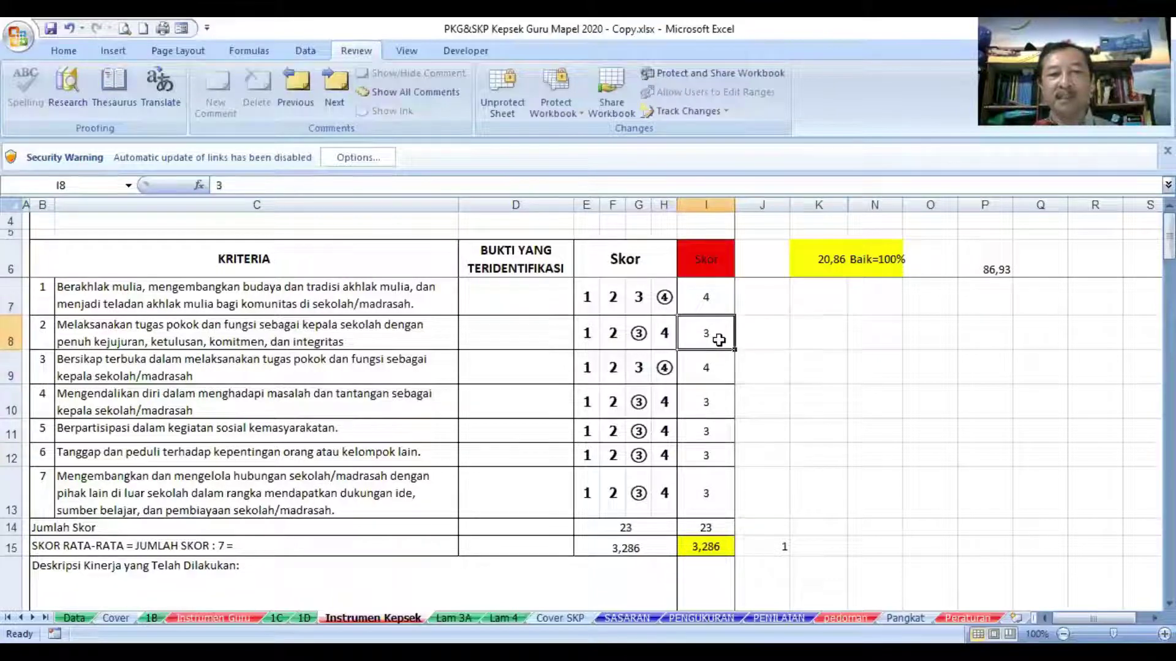
type("2")
left_click(714, 369)
type("1")
left_click(729, 401)
type("2")
left_click(711, 434)
type("4")
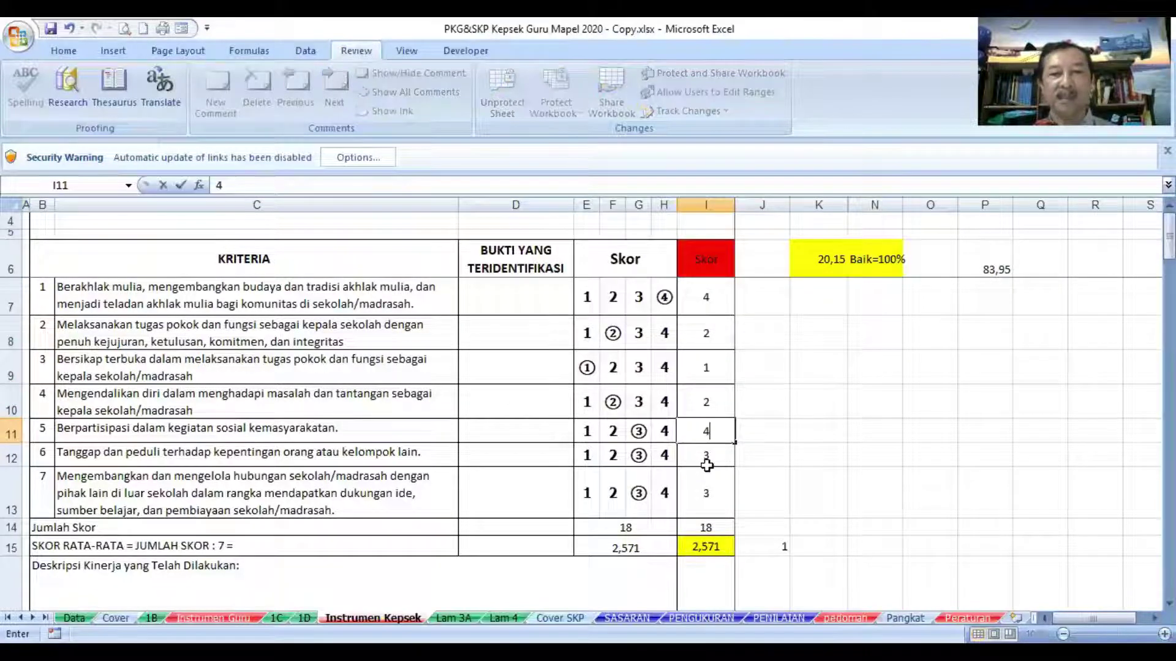
left_click(708, 456)
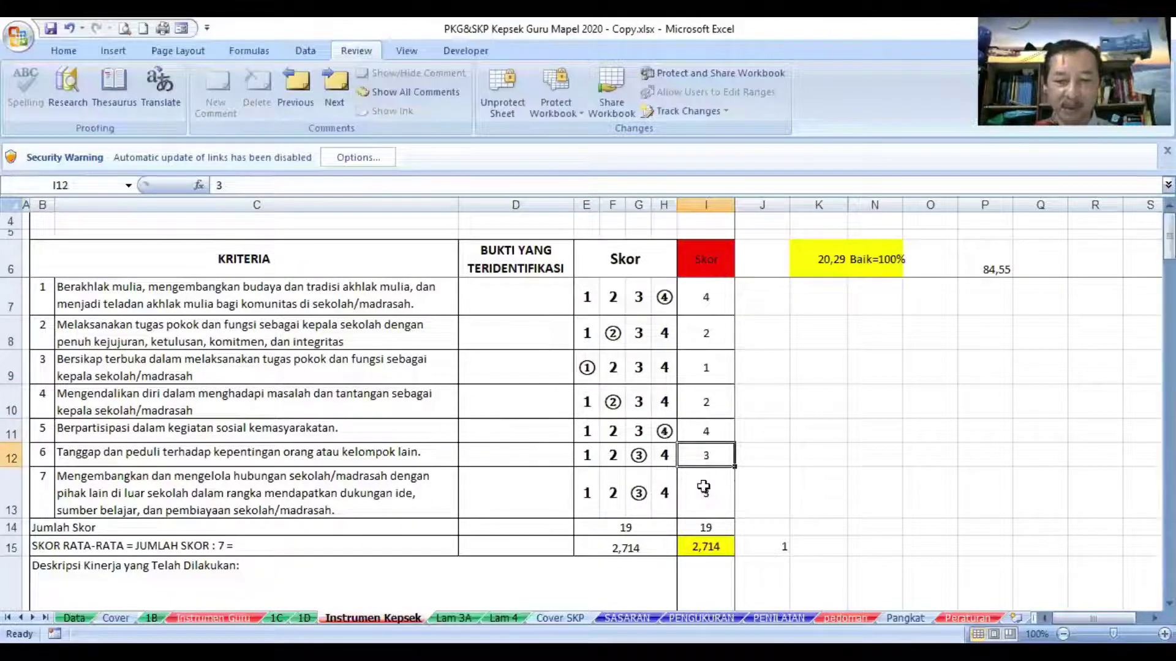
Look through the remaining Instrumen Kepsek competencies, then review the PKKS averages, NKKS score and signature block on sheet Lam 3A
scroll(704, 516, "down", 13)
scroll(704, 516, "down", 16)
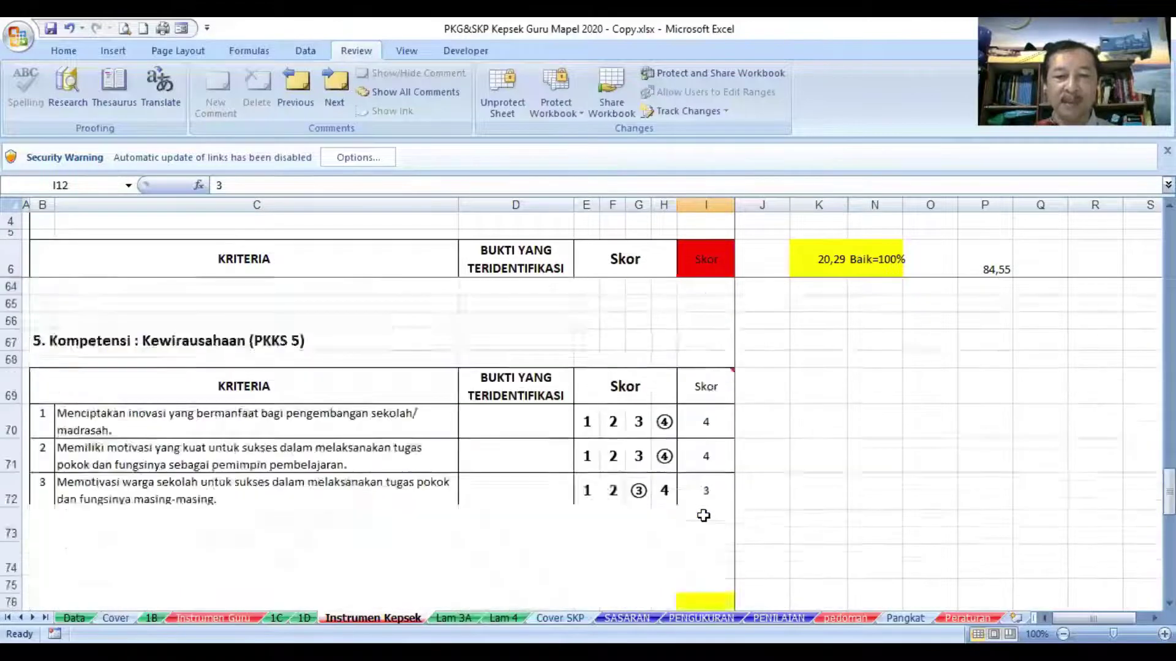
scroll(703, 516, "up", 5)
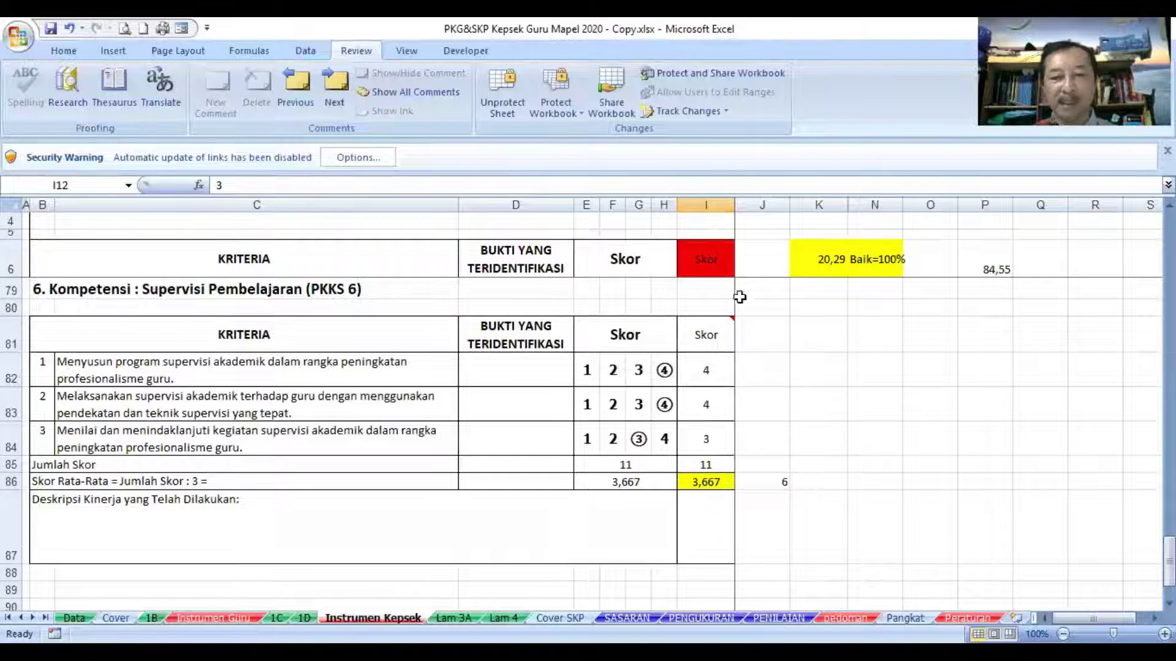
left_click(454, 618)
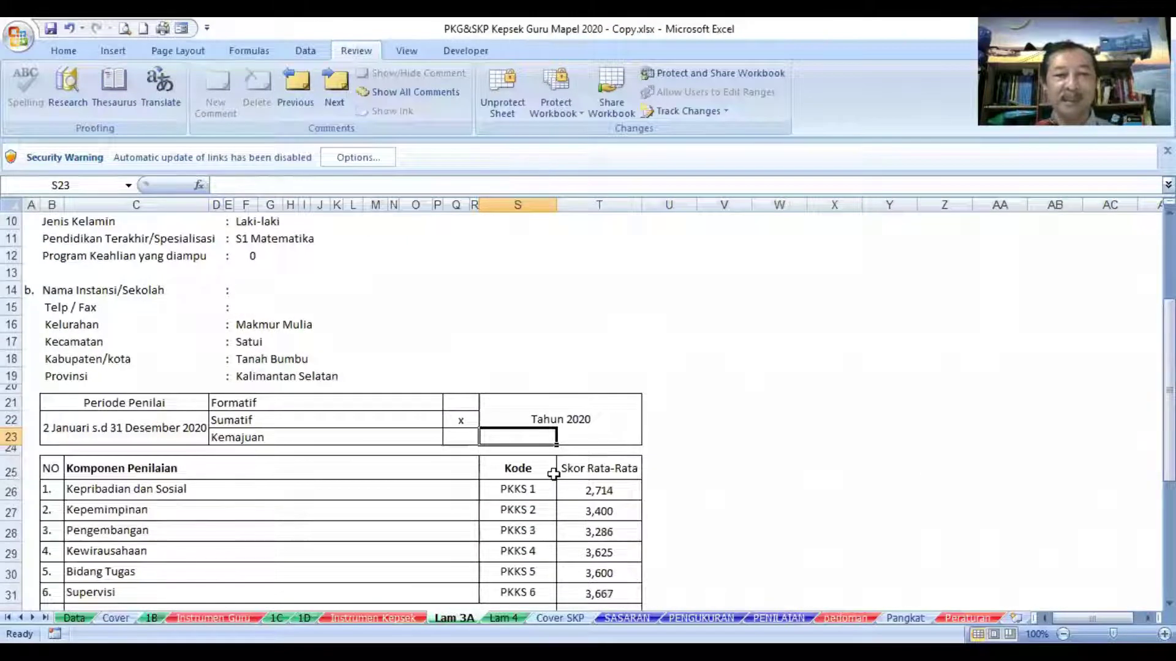
scroll(554, 473, "down", 2)
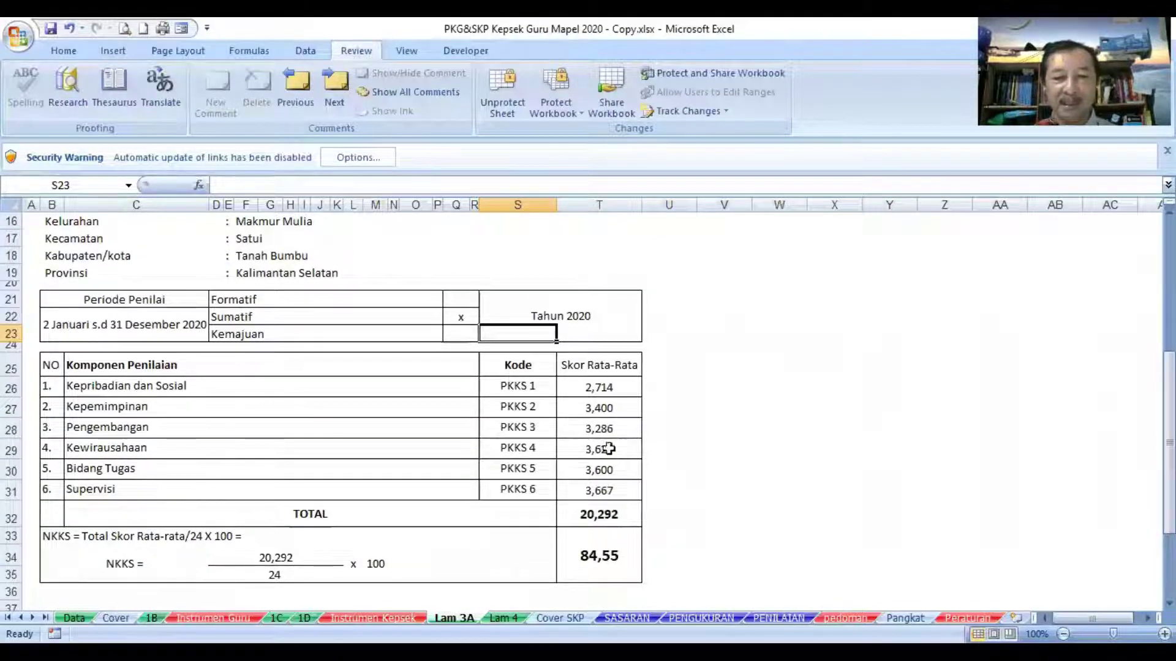
scroll(616, 451, "down", 2)
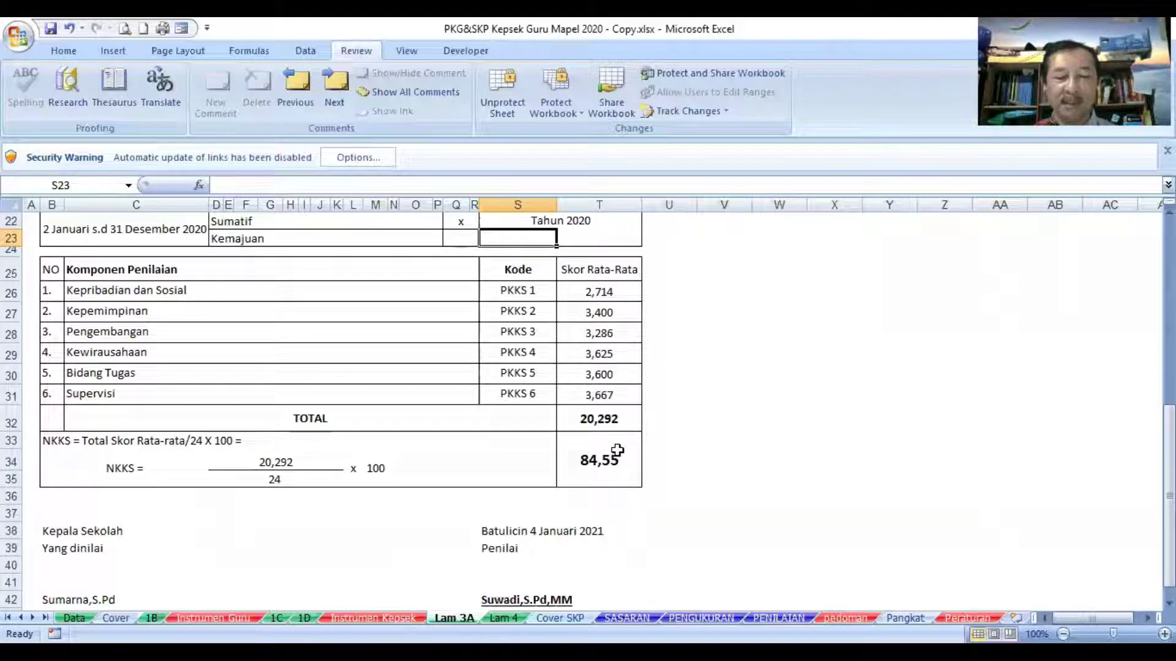
scroll(617, 450, "down", 2)
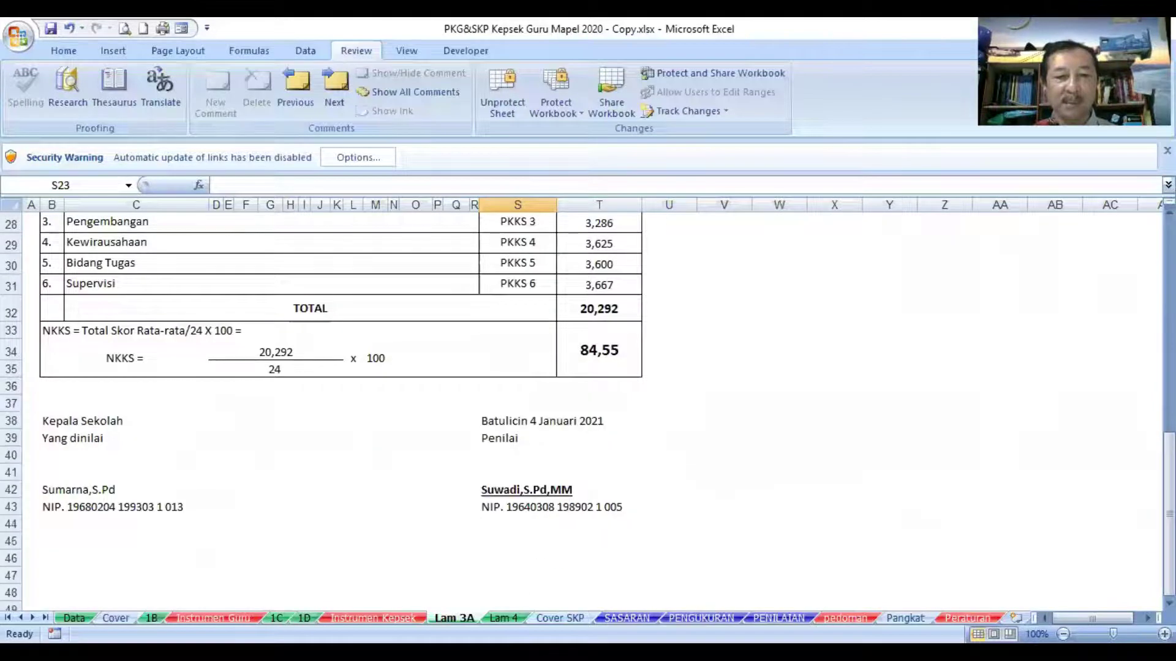
Open the Lam 4 sheet and try to clear the linked teaching-hours value in P41
left_click(504, 618)
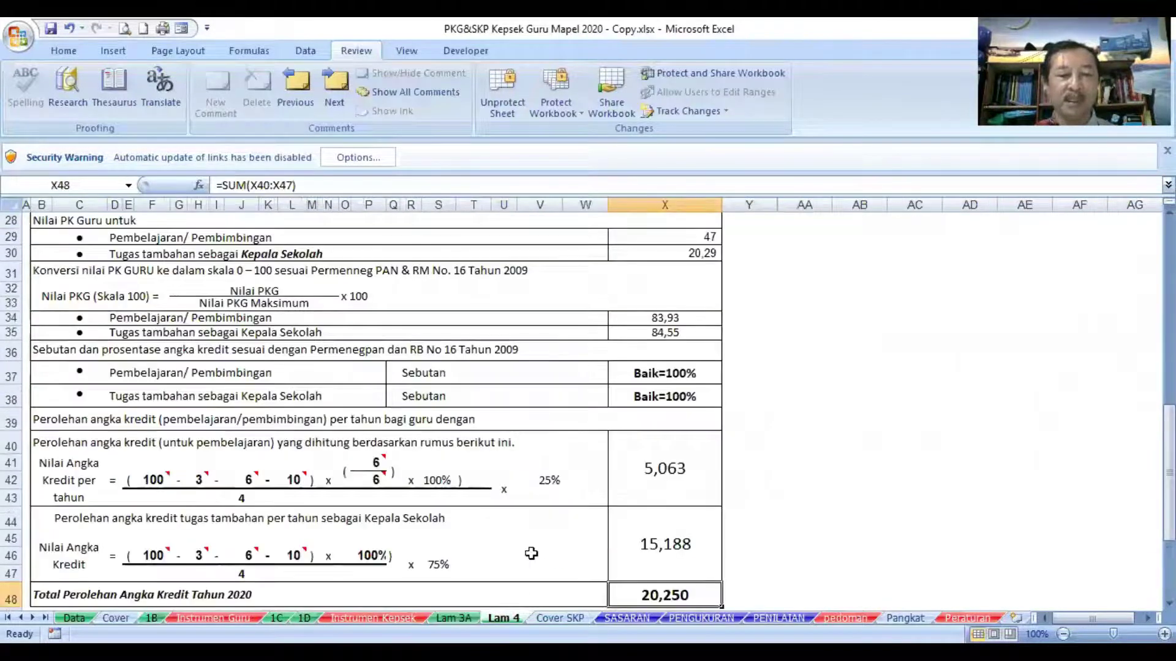
scroll(530, 553, "down", 1)
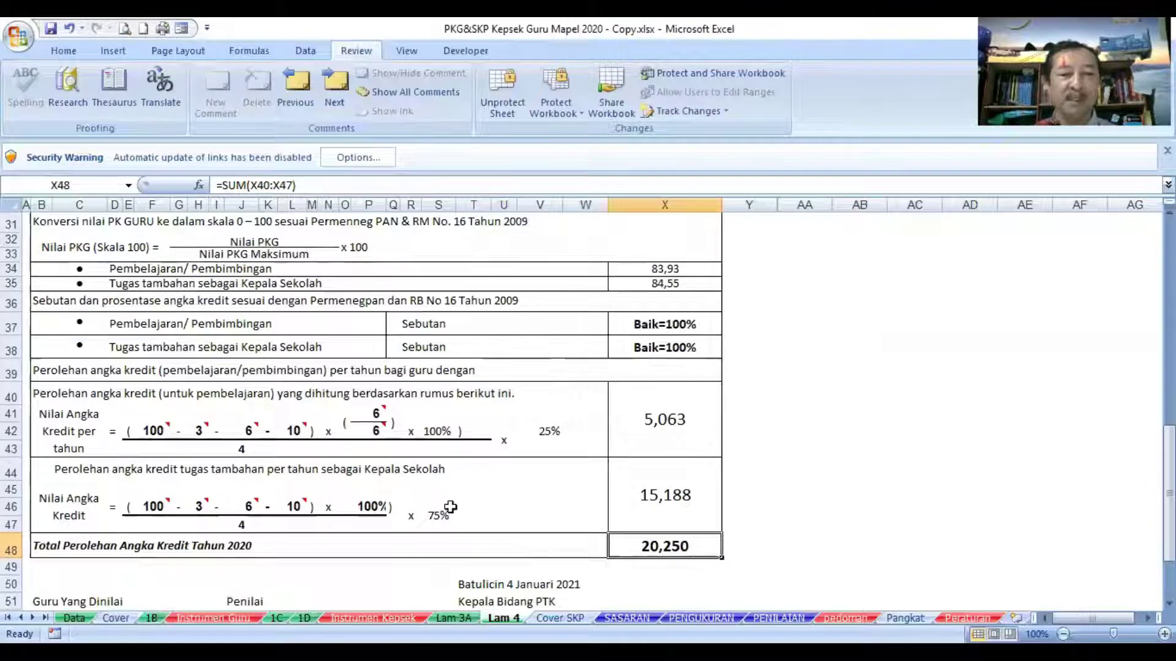
left_click(376, 415)
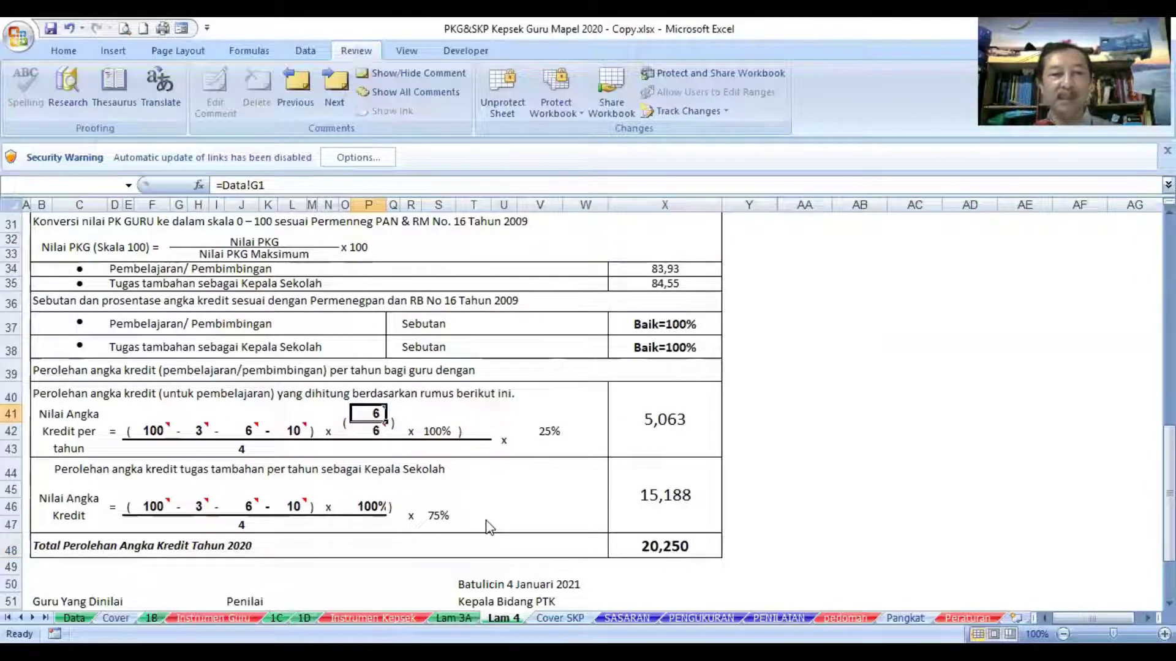
key("Delete")
left_click(588, 393)
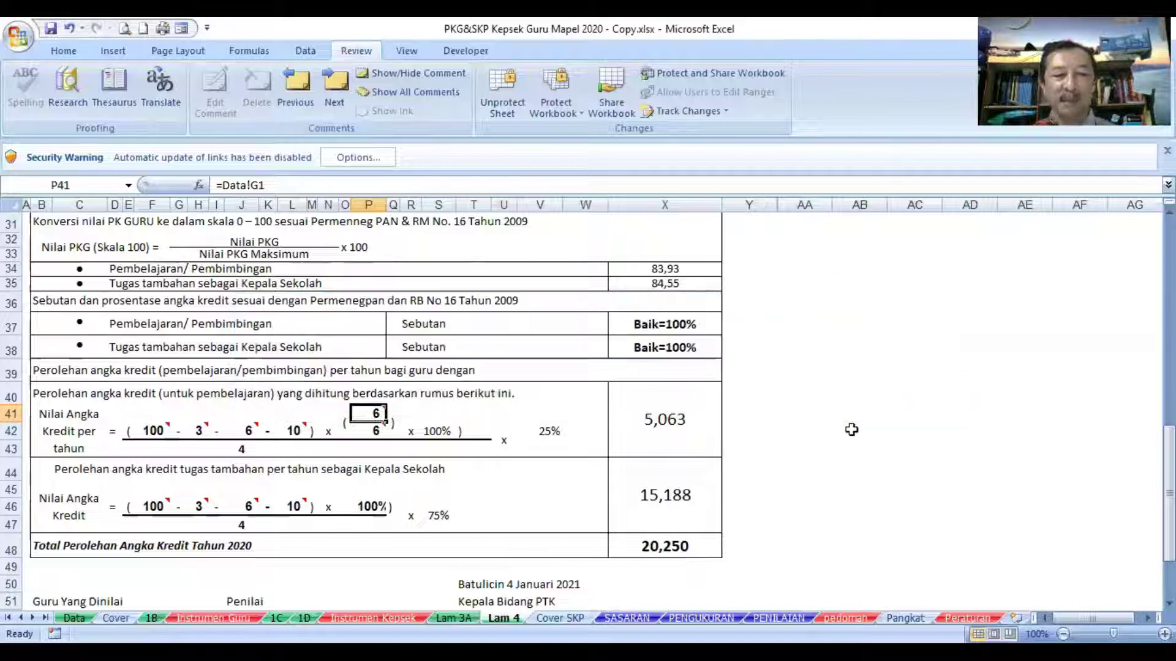
Compare the golongan choice in I1 on the Data sheet with the linked Pangkat/Jabatan/Golongan entry in L10 on Lam 4
left_click(74, 618)
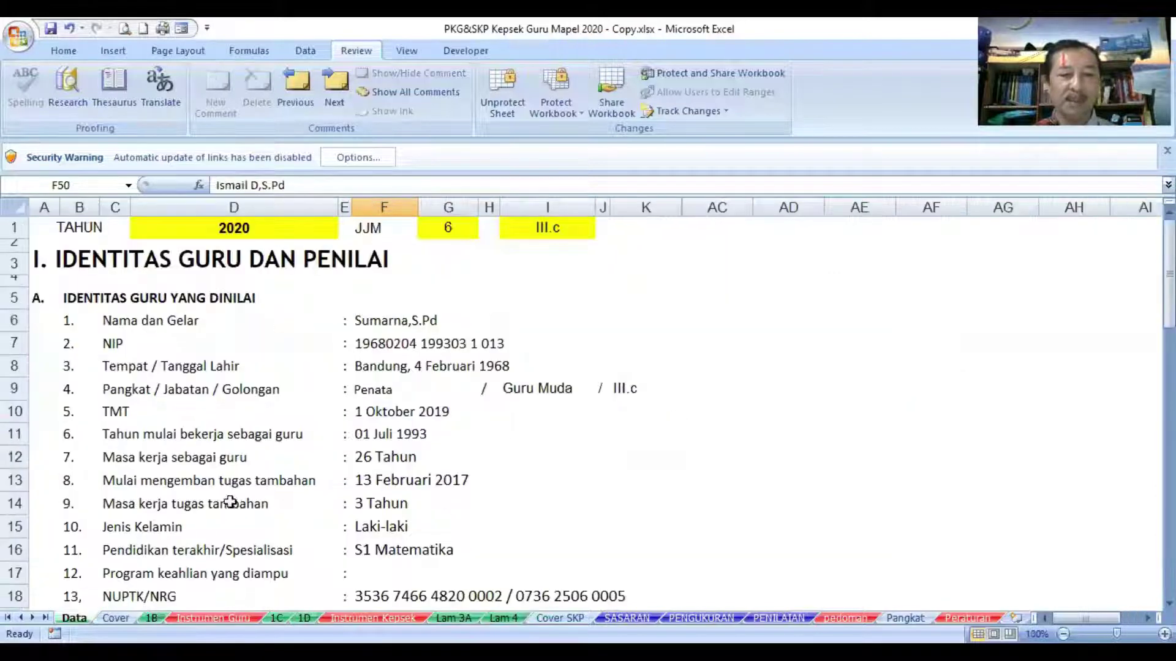
left_click(563, 231)
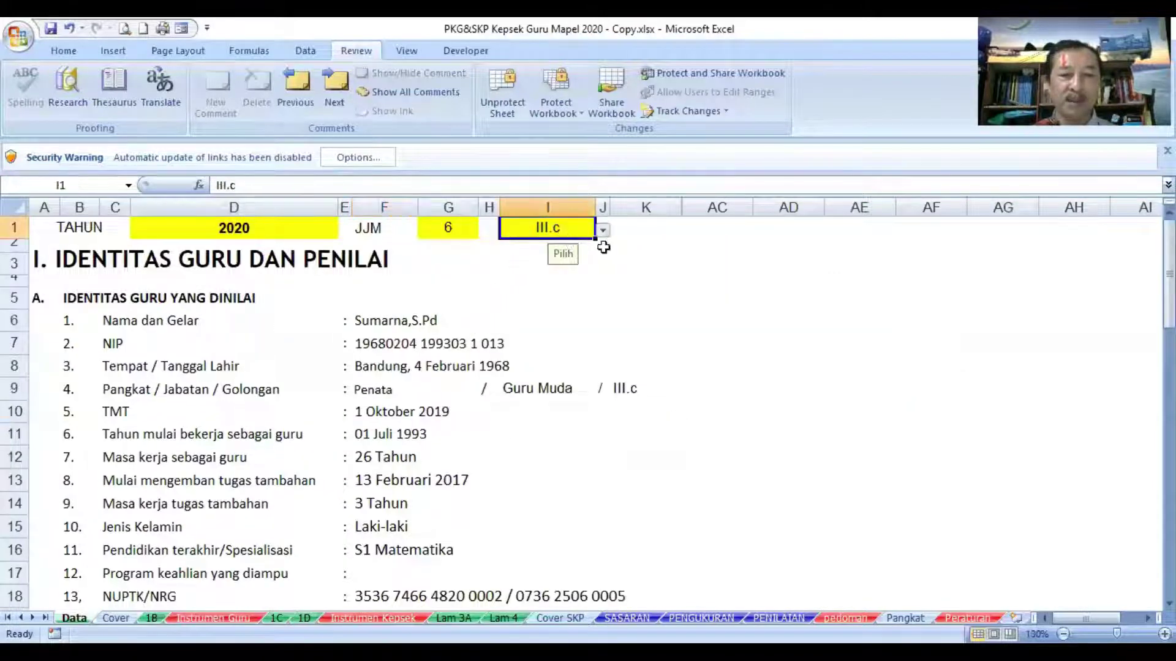
left_click(504, 618)
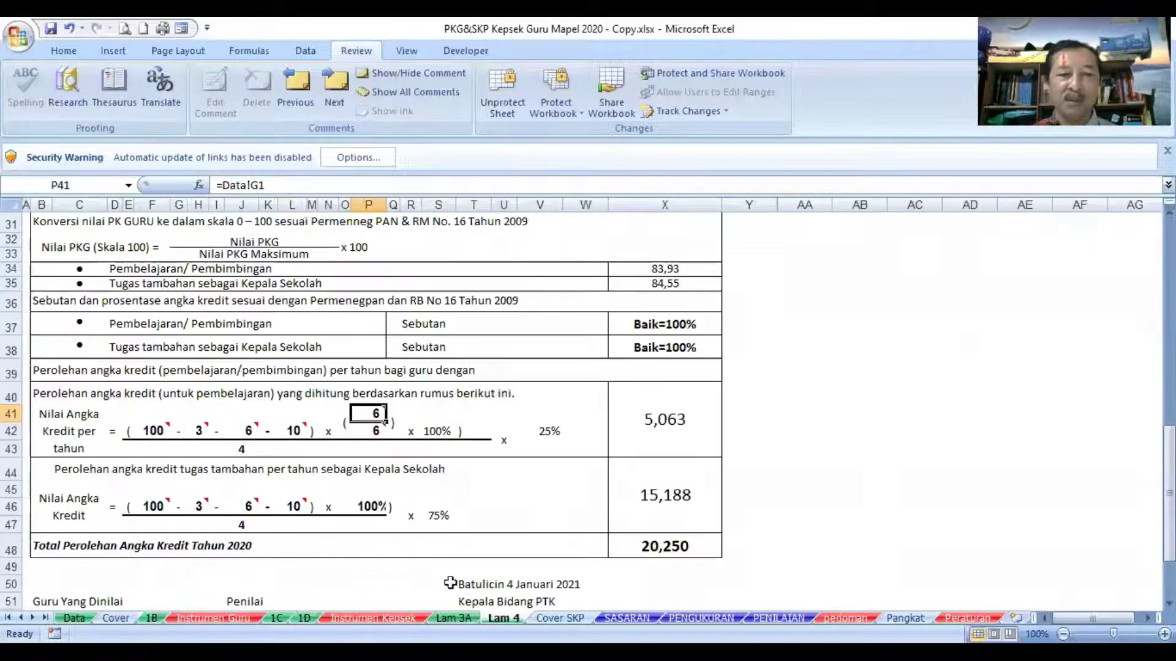
scroll(424, 565, "up", 5)
scroll(313, 402, "up", 3)
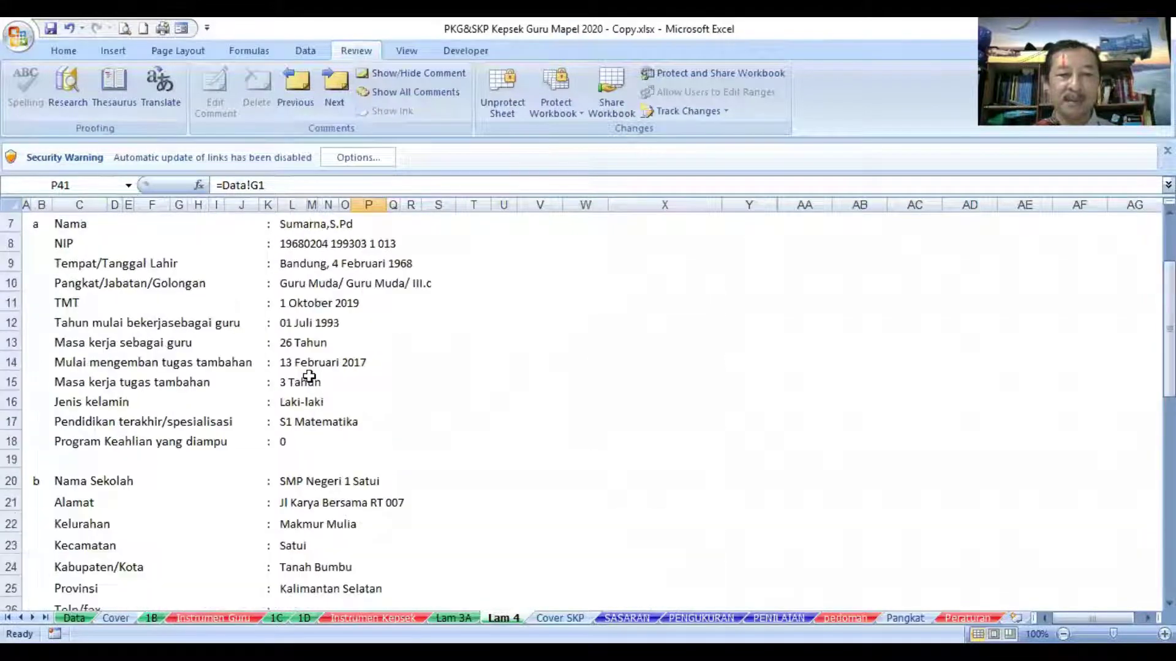
left_click(426, 285)
left_click(292, 286)
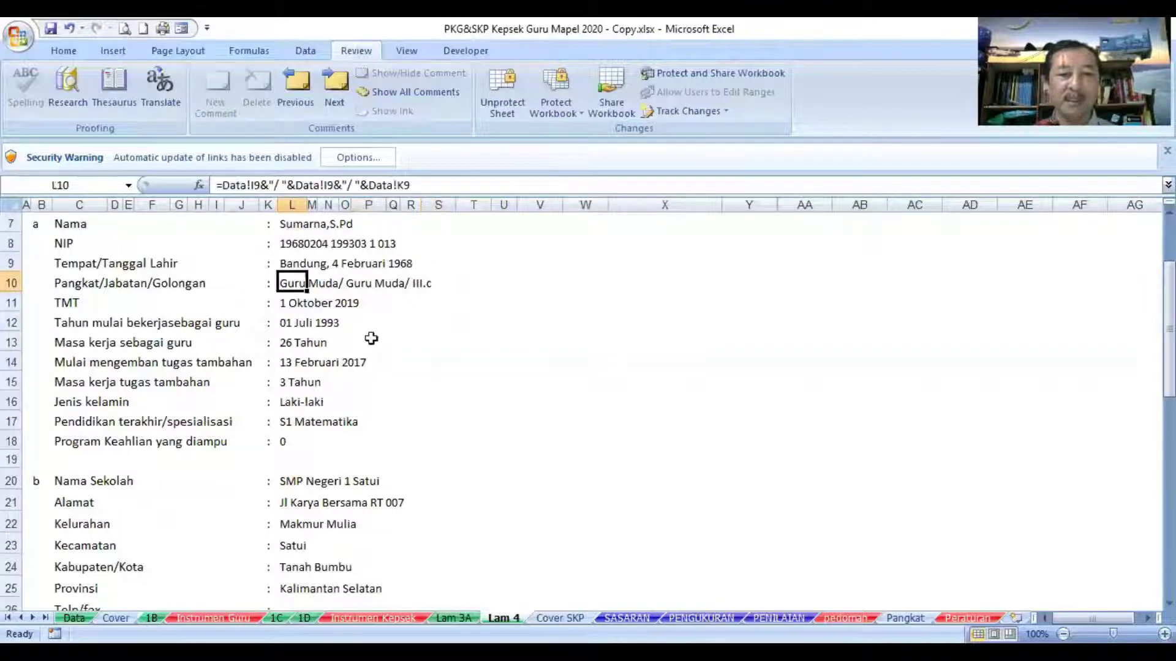
Review the total credit points in X48 and the signature block on Lam 4, then look over the Cover SKP sheet
scroll(404, 380, "down", 7)
scroll(407, 385, "down", 2)
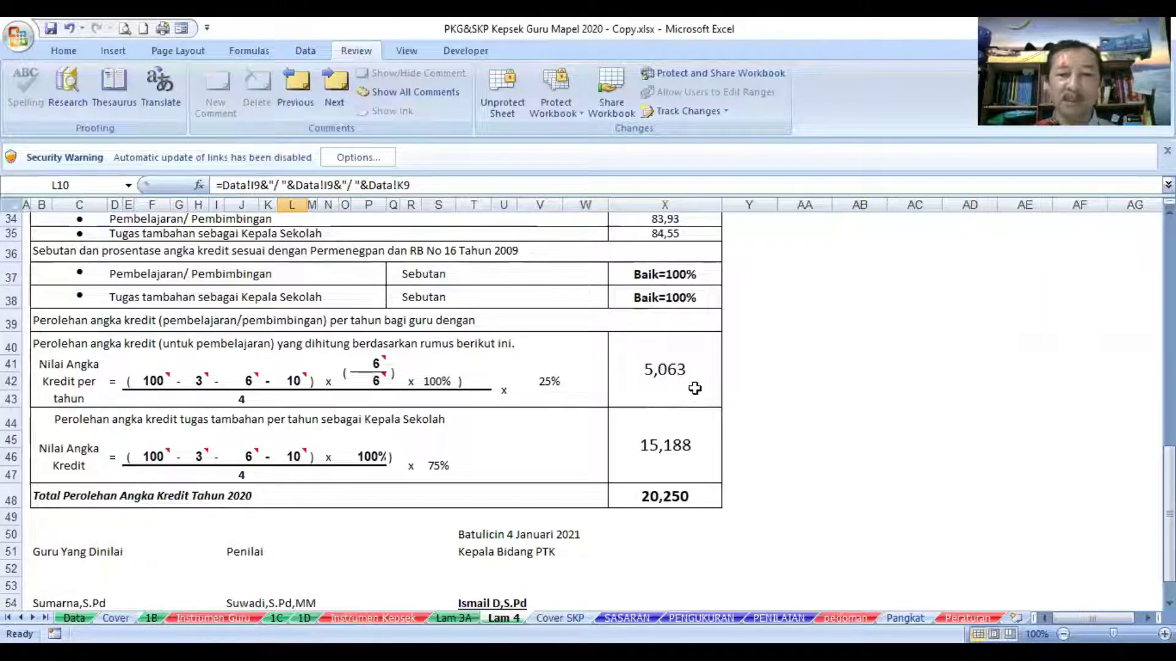
left_click(692, 497)
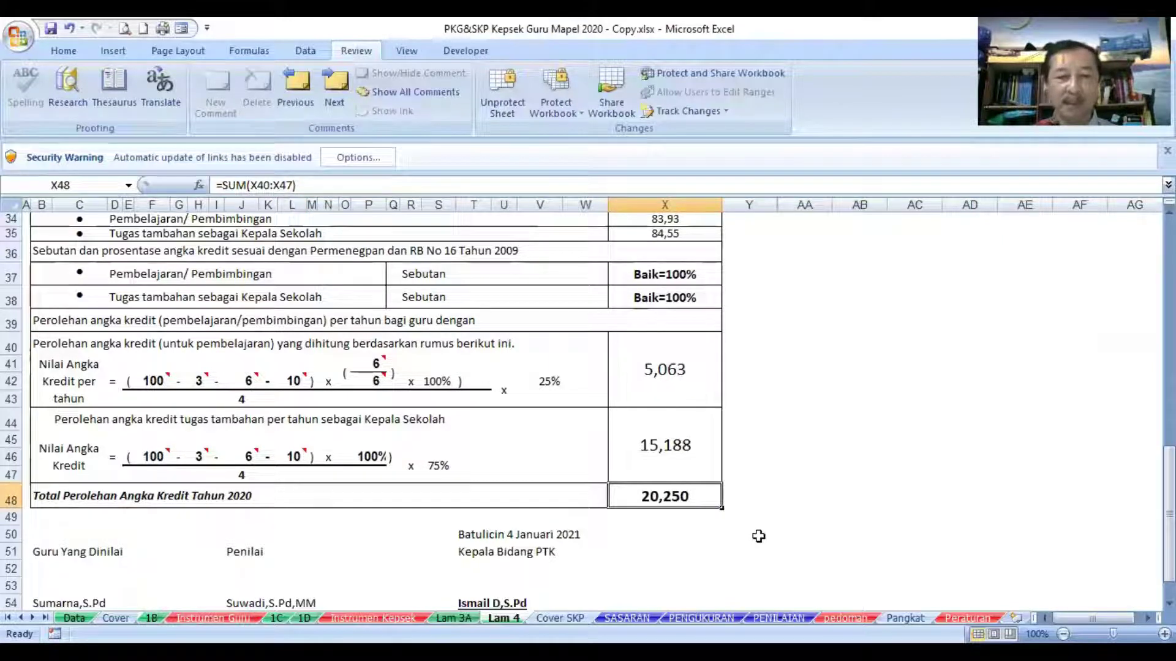
scroll(759, 537, "down", 2)
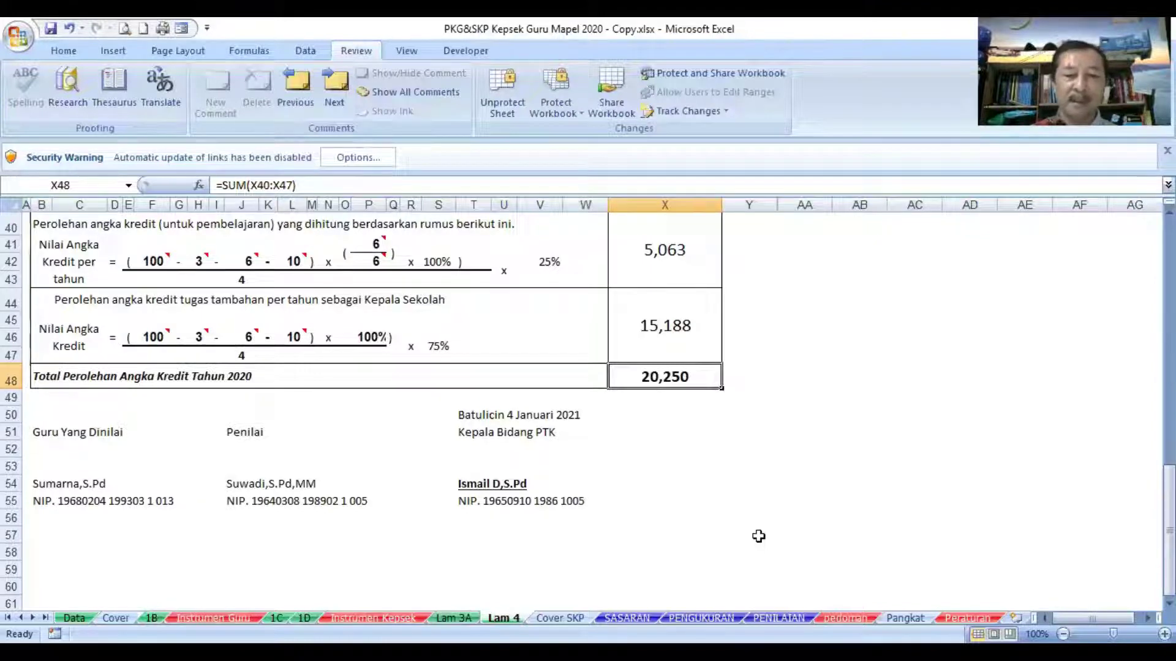
left_click(560, 618)
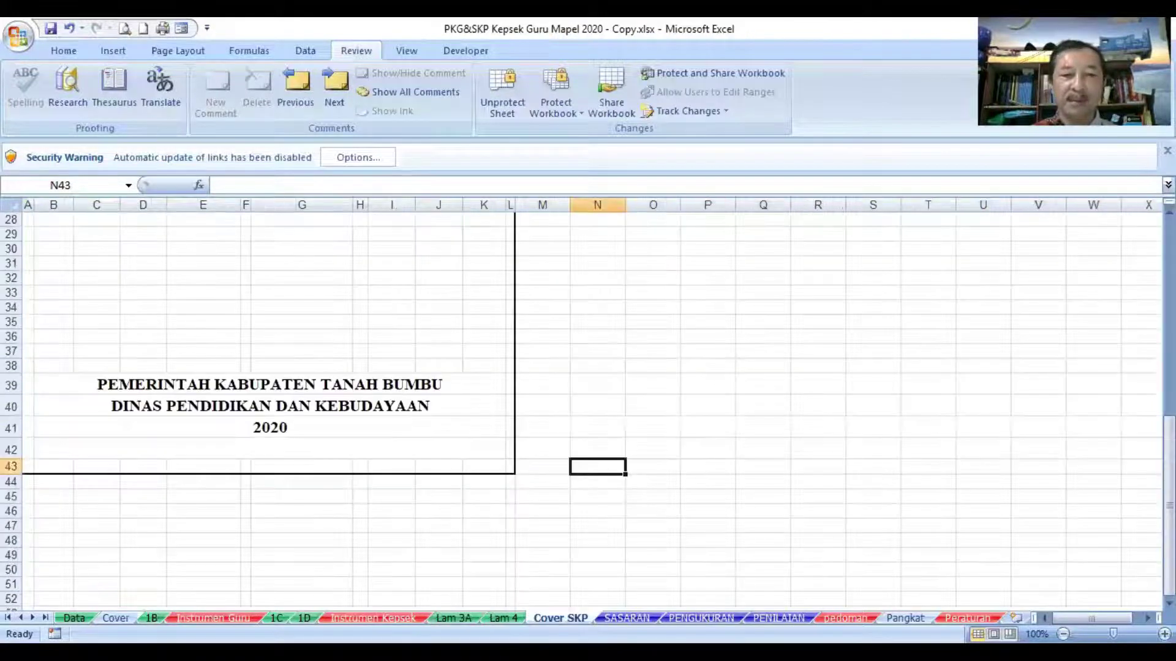
scroll(516, 590, "up", 3)
scroll(516, 589, "up", 6)
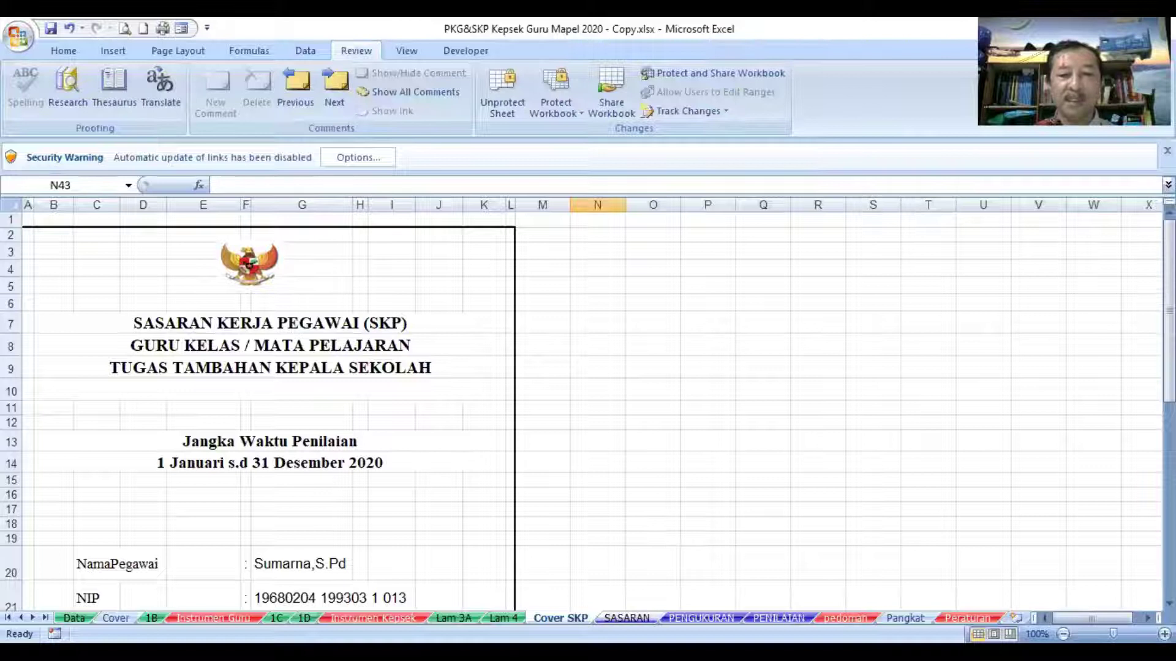
Check the assessed employee's name, NIP, rank, position and work unit in J4:J8 on the SASARAN sheet
left_click(626, 618)
scroll(619, 543, "up", 6)
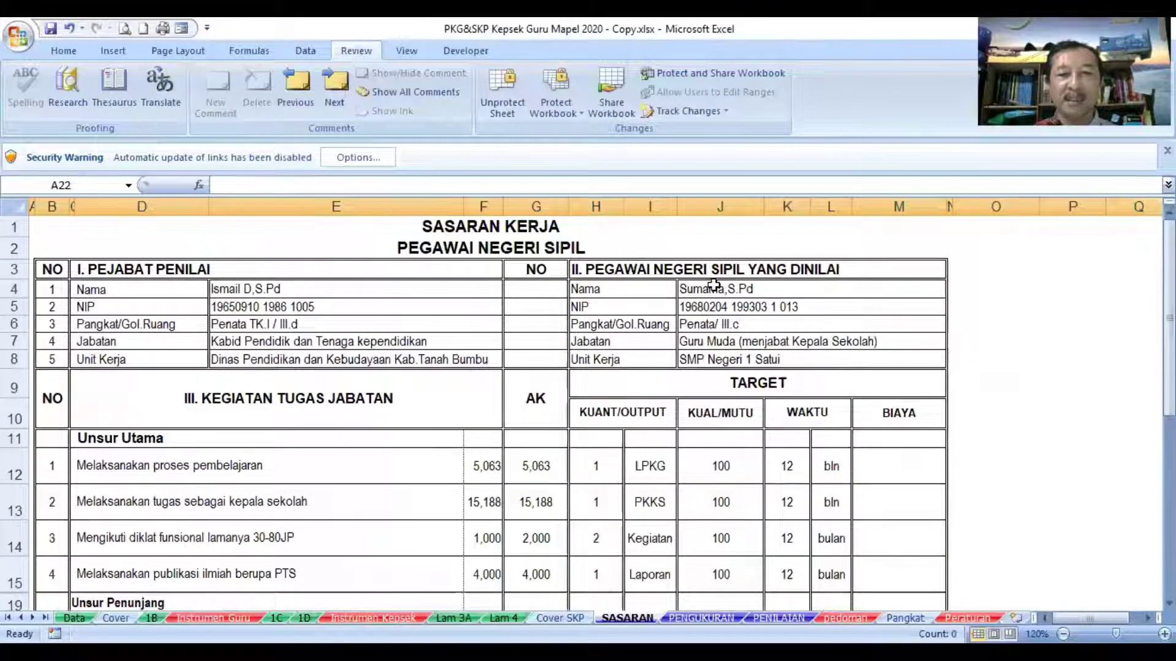
left_click(713, 286)
left_click(715, 306)
left_click(704, 325)
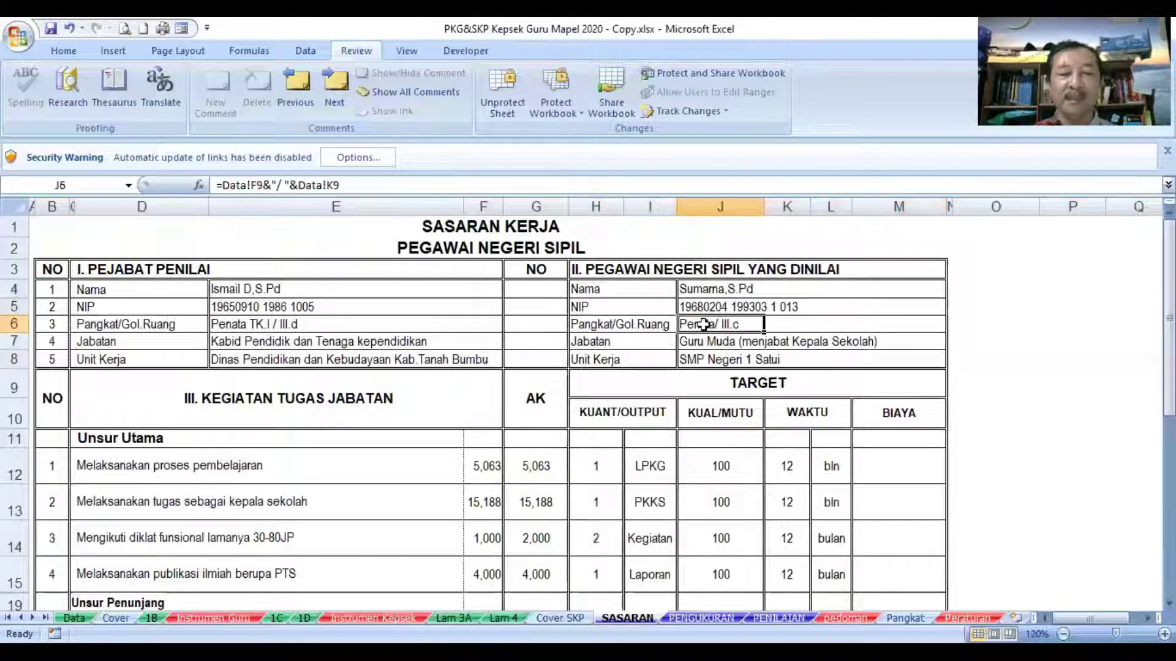
left_click(709, 341)
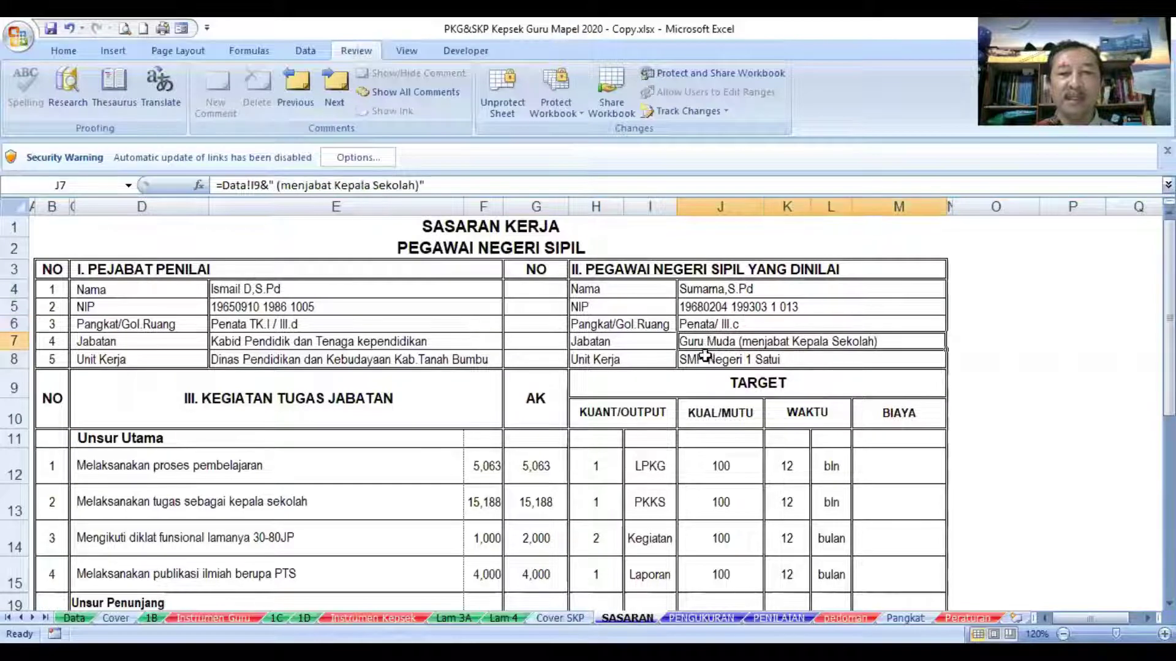
left_click(706, 357)
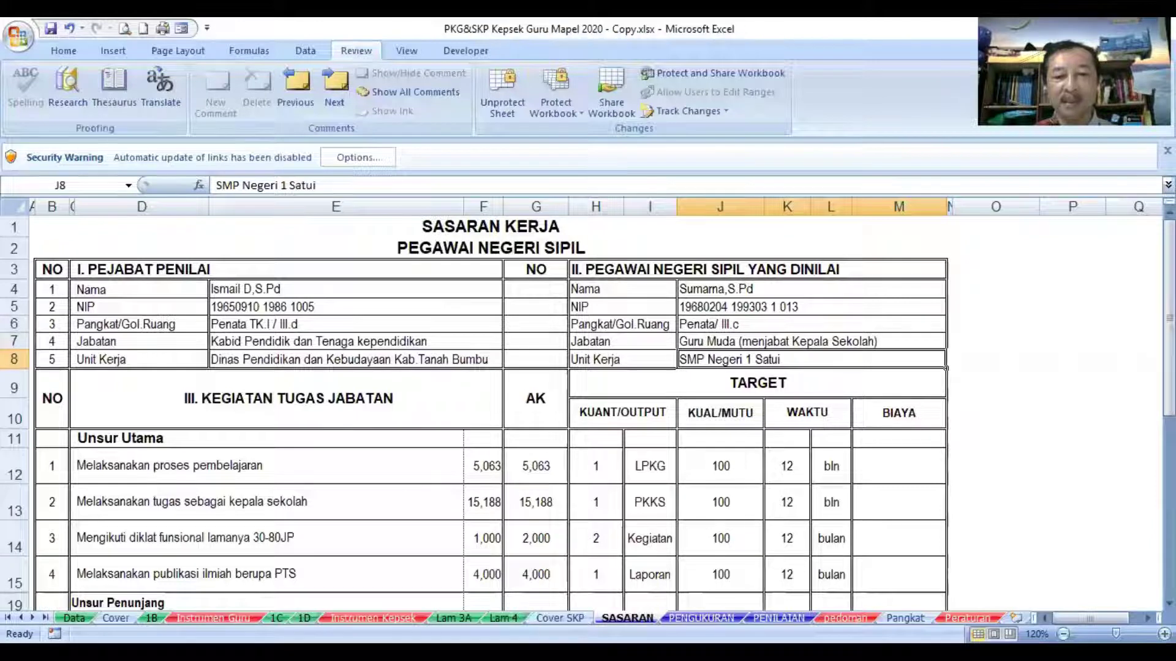
Look over the targets and realised scores on the PENGUKURAN sheet and the identity and signature sections on PENILAIAN
left_click(701, 618)
scroll(668, 579, "up", 4)
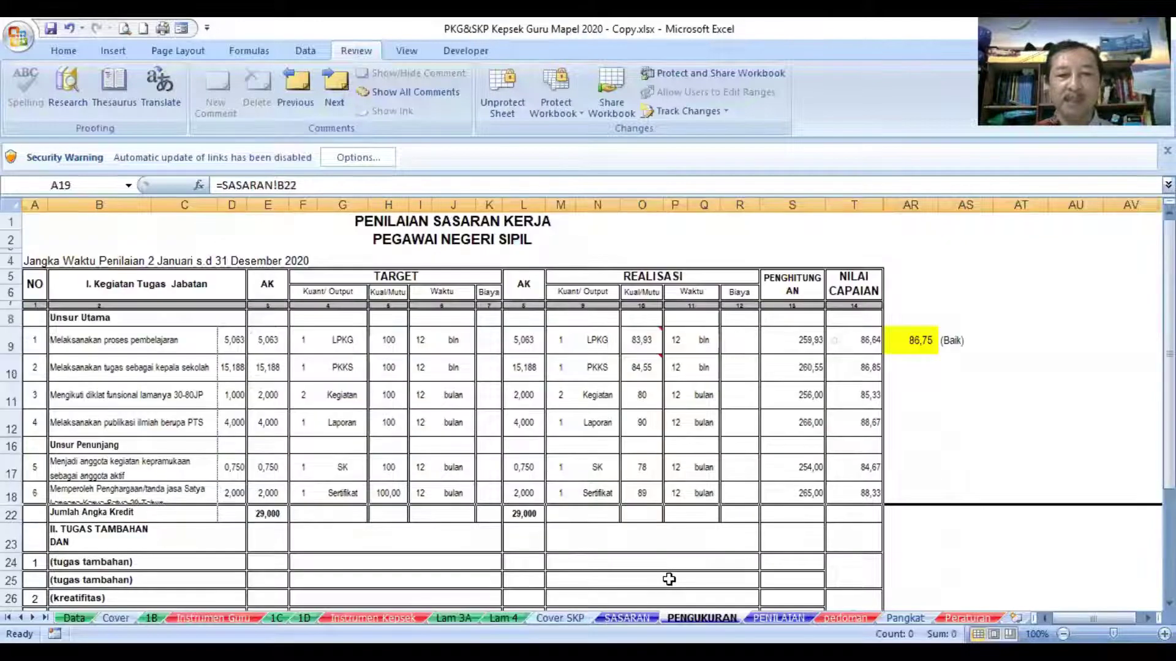
left_click(779, 618)
scroll(608, 559, "up", 3)
scroll(611, 569, "down", 2)
scroll(610, 568, "up", 2)
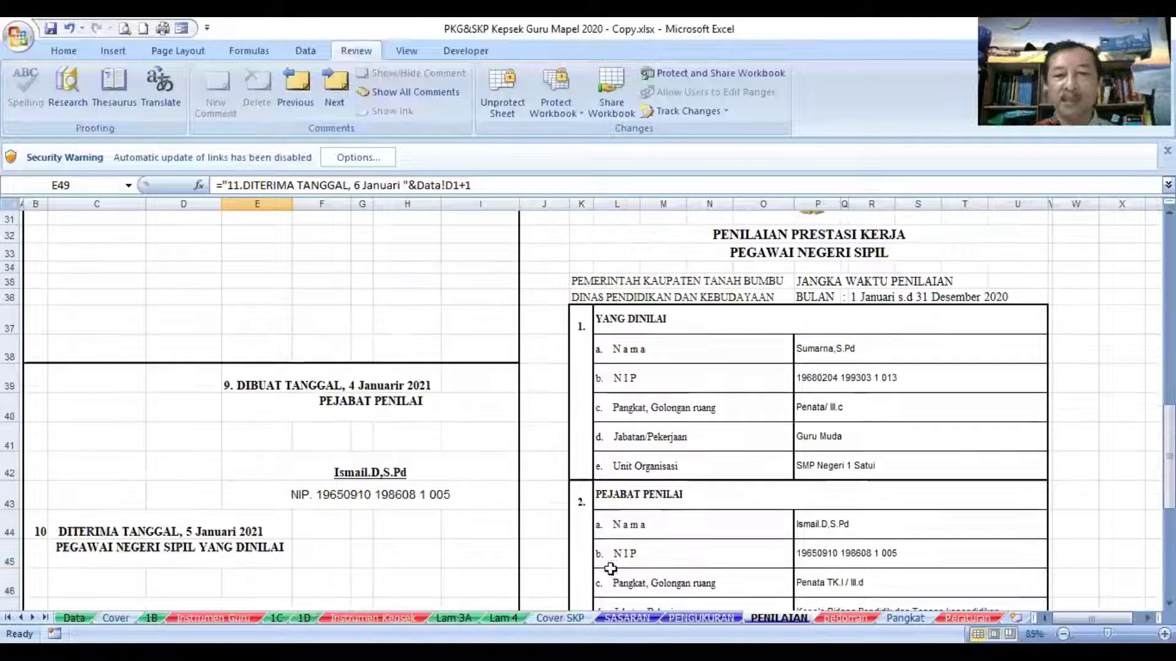
Check the links for the assessed employee's identity in P38:P42 on PENILAIAN and look over the appraiser and superior sections
left_click(822, 352)
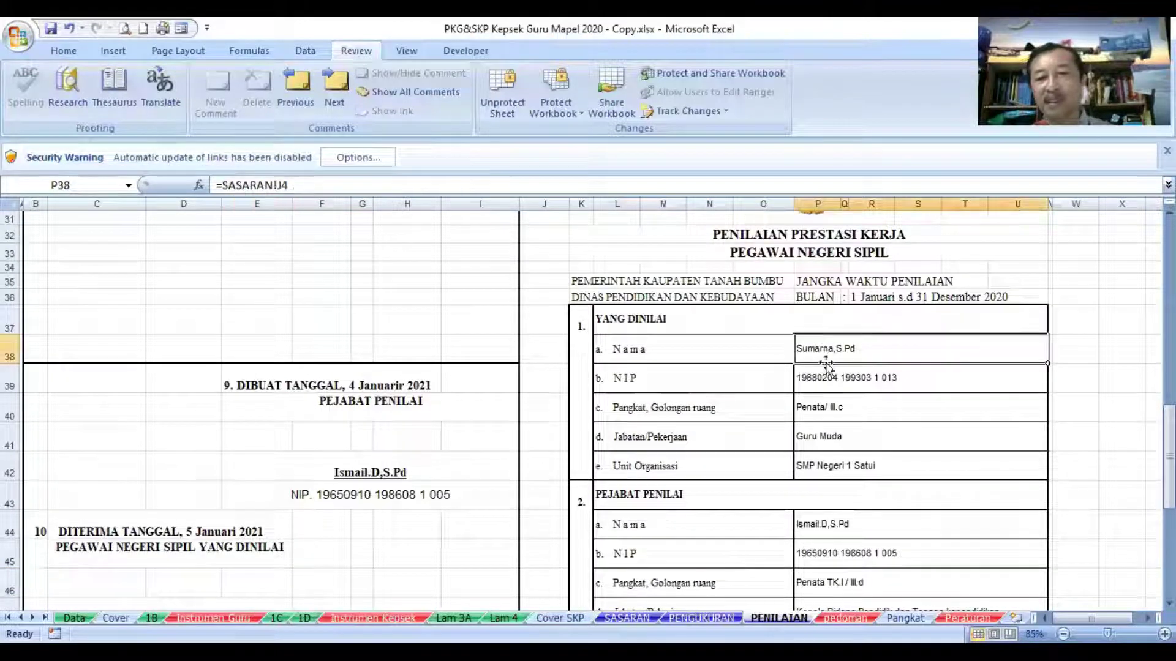
left_click(823, 379)
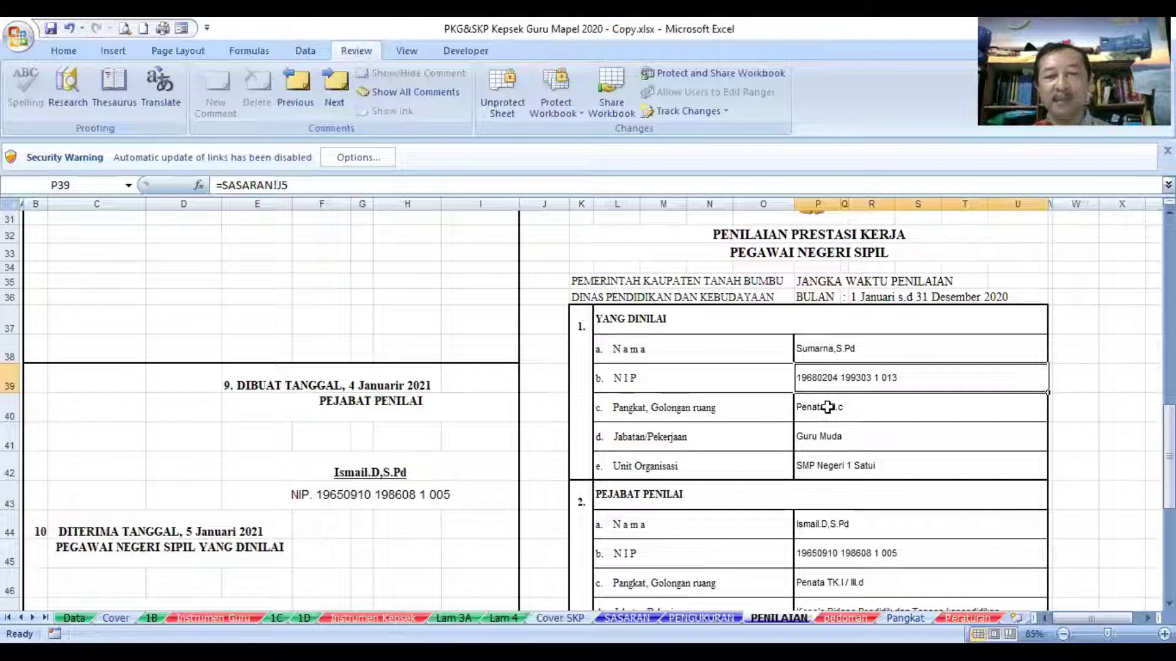
left_click(828, 407)
left_click(827, 467)
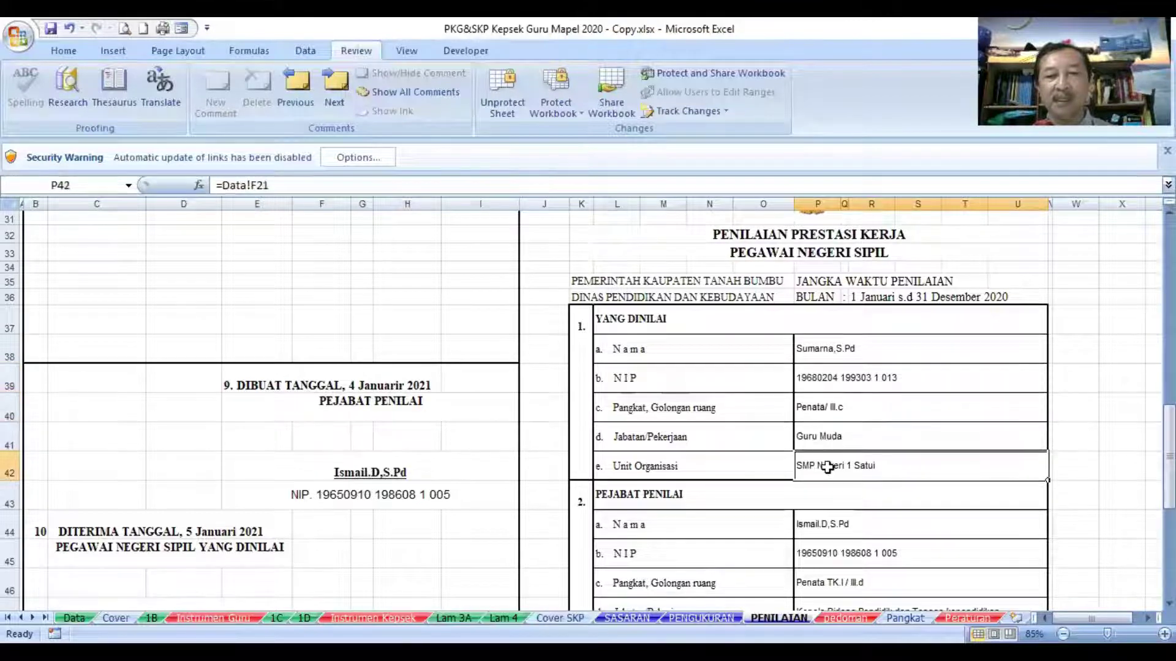
scroll(828, 517, "down", 6)
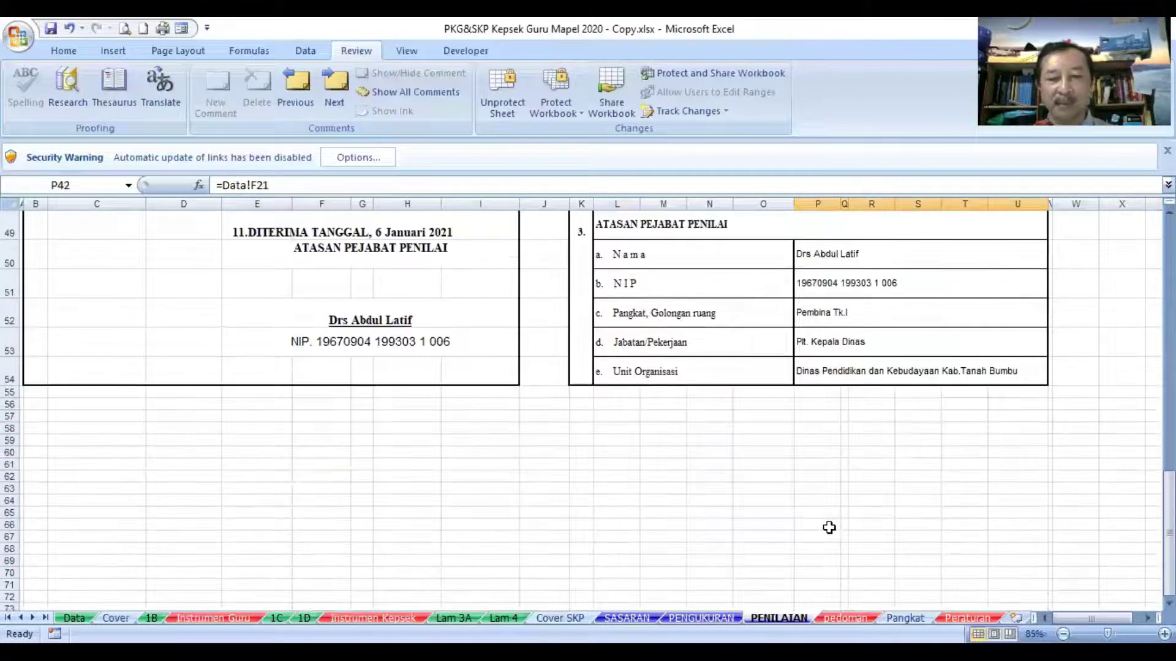
scroll(829, 527, "up", 3)
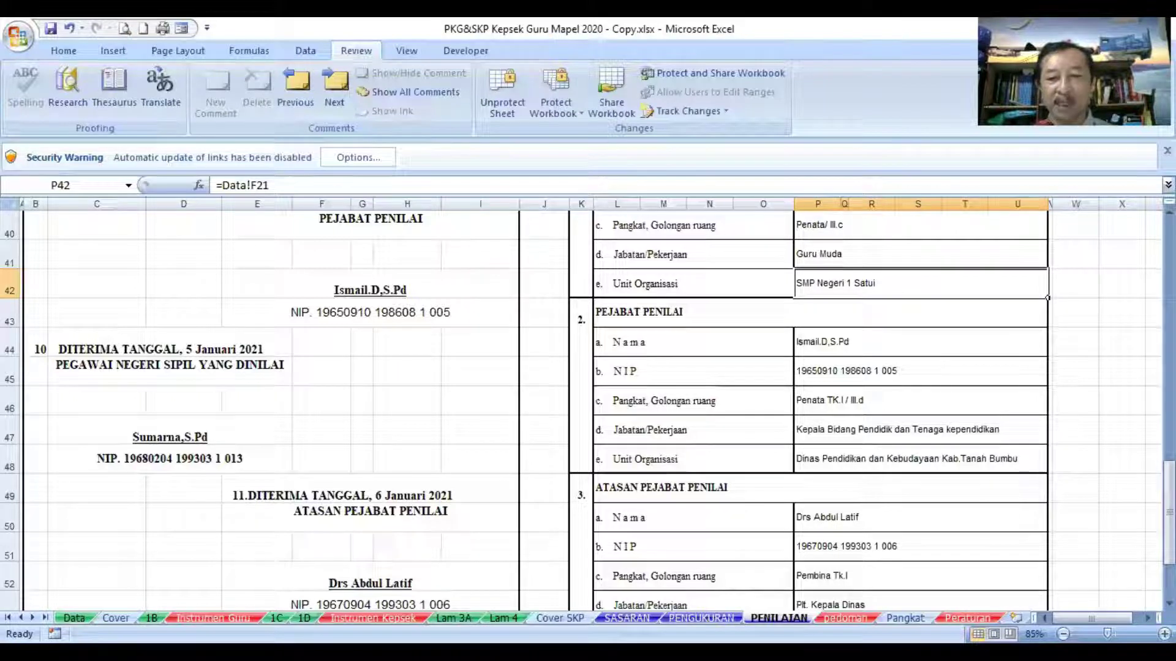
Consult the teacher rank and credit requirements on the pedoman sheet and the activity codes and credit points on the Peraturan sheet
left_click(845, 618)
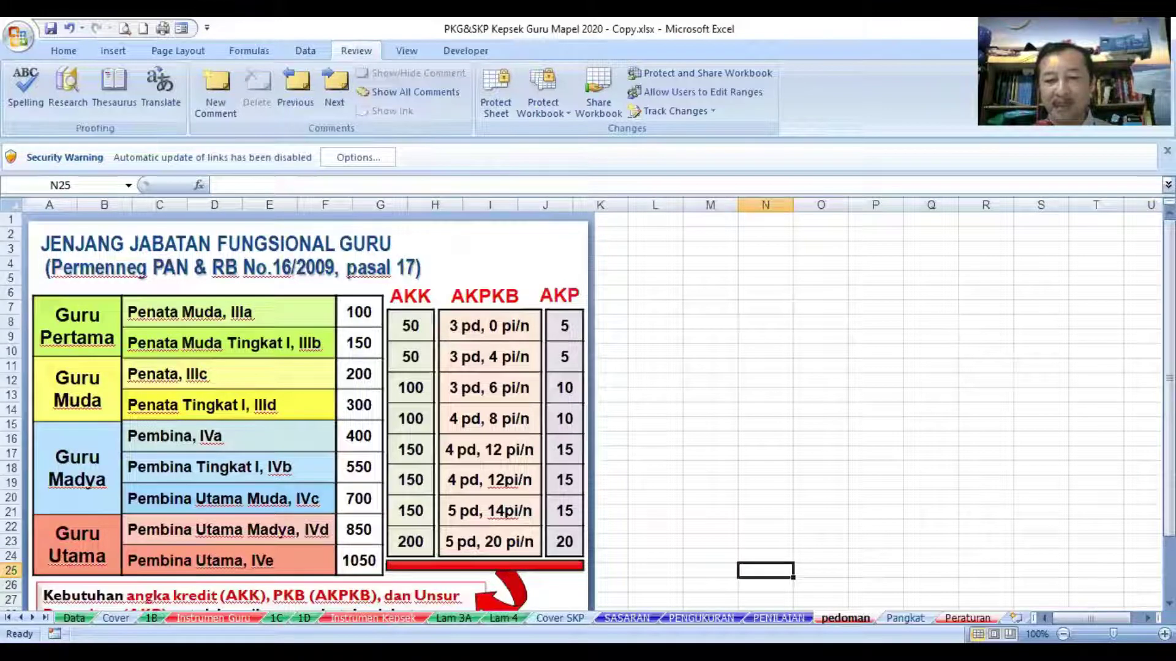
left_click(968, 619)
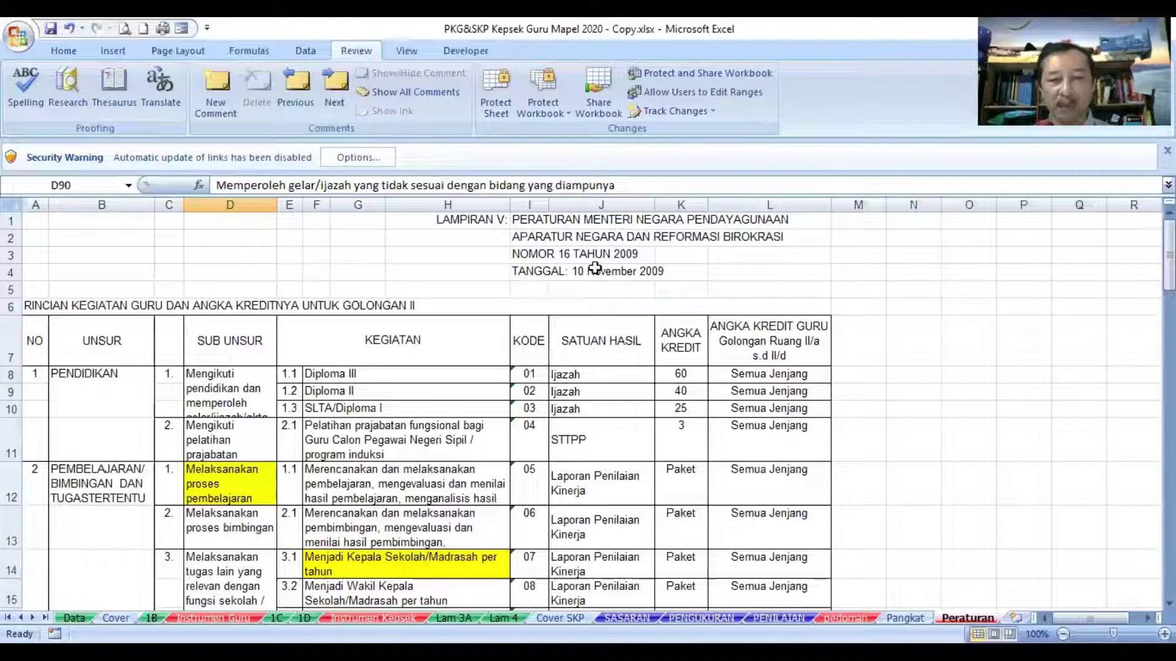
scroll(314, 477, "down", 10)
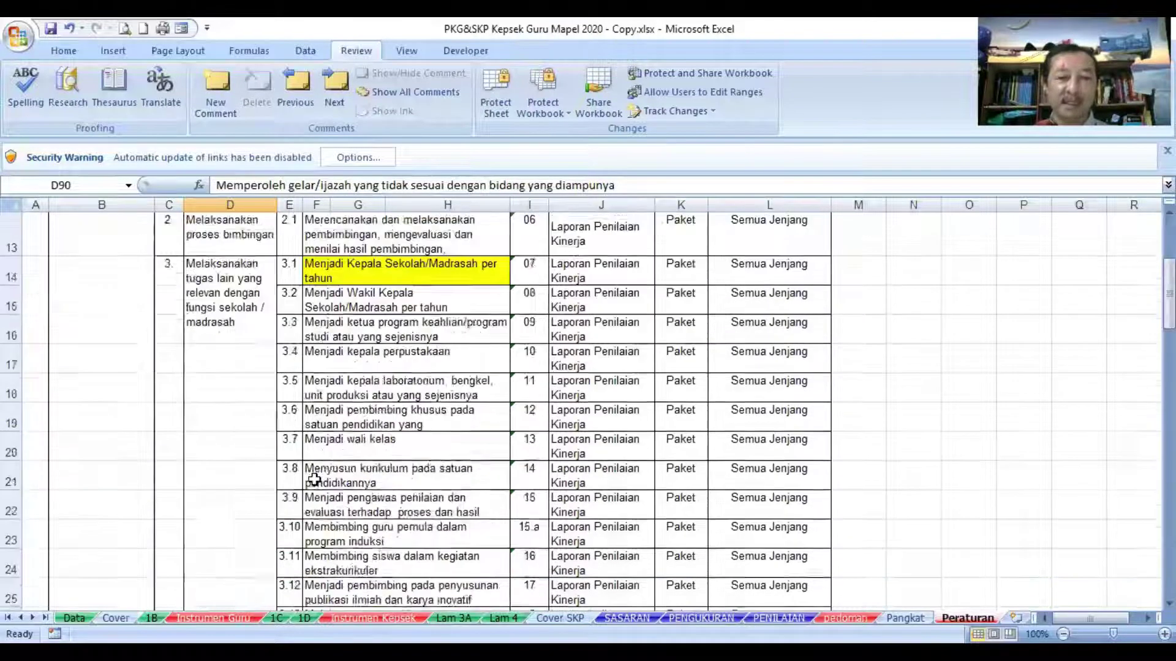
scroll(314, 479, "down", 18)
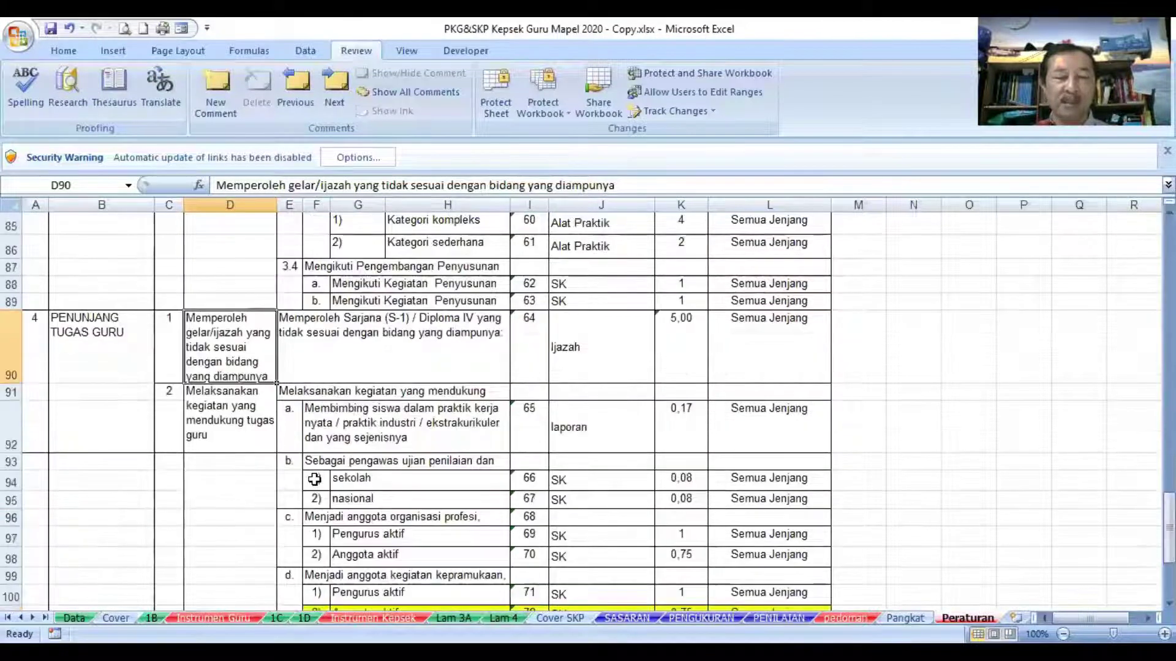
scroll(314, 480, "down", 3)
scroll(314, 479, "up", 9)
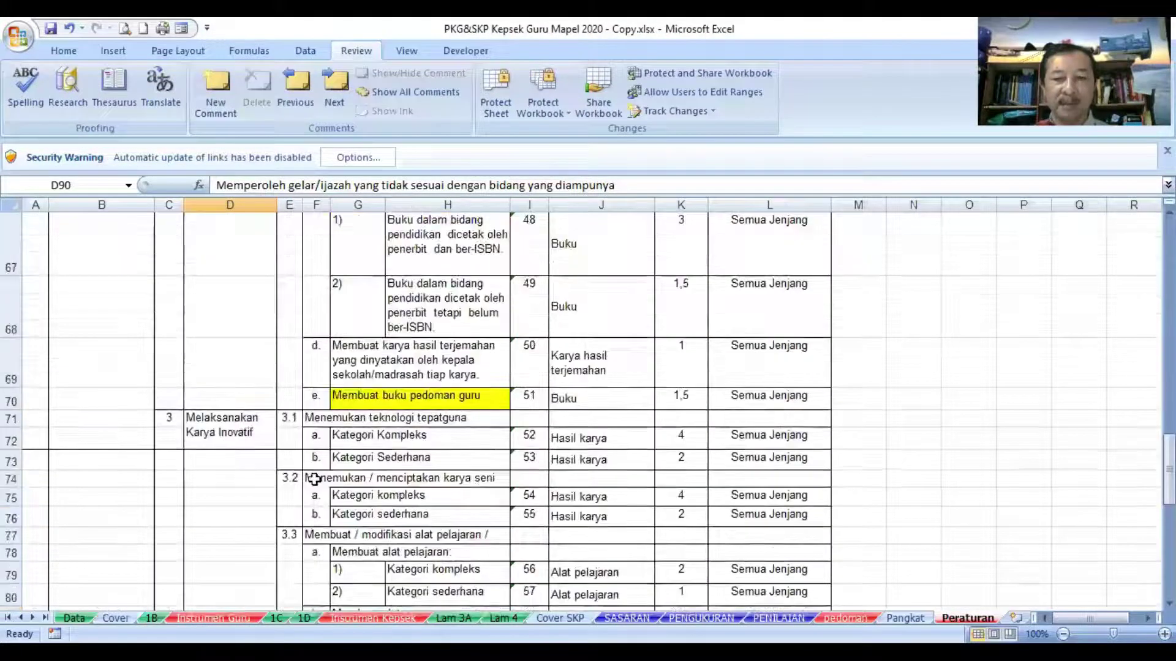
Review the linked PKG sheets from Data and Cover through 1B, 1C, 1D, Lam 3A and Lam 4
left_click(627, 618)
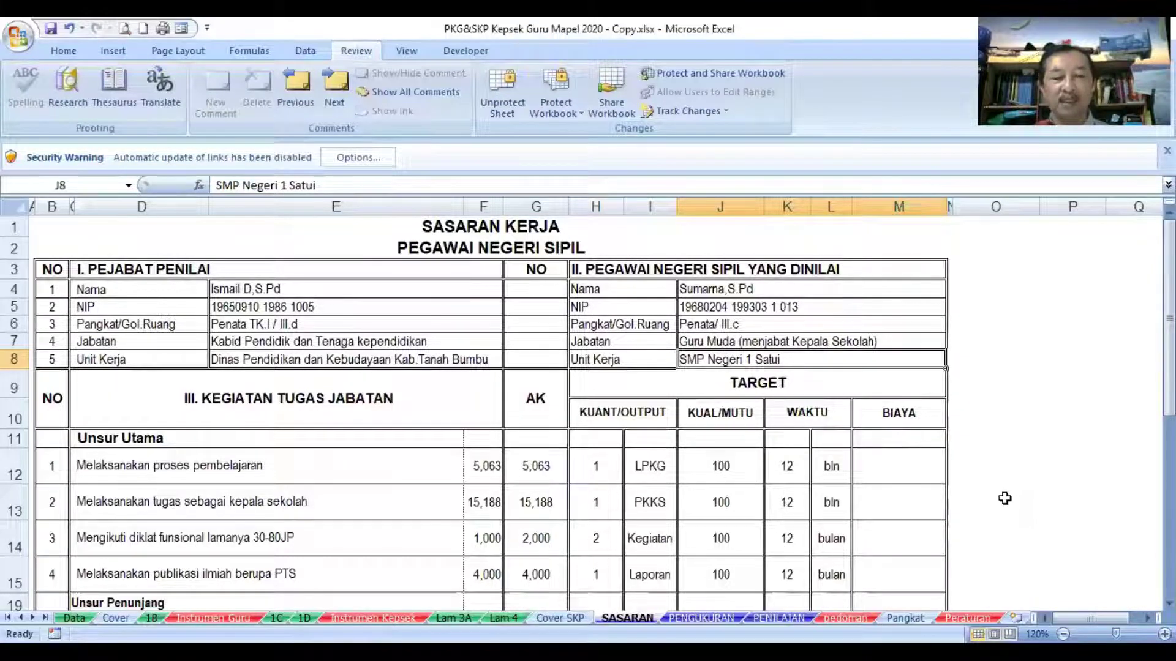
left_click(74, 618)
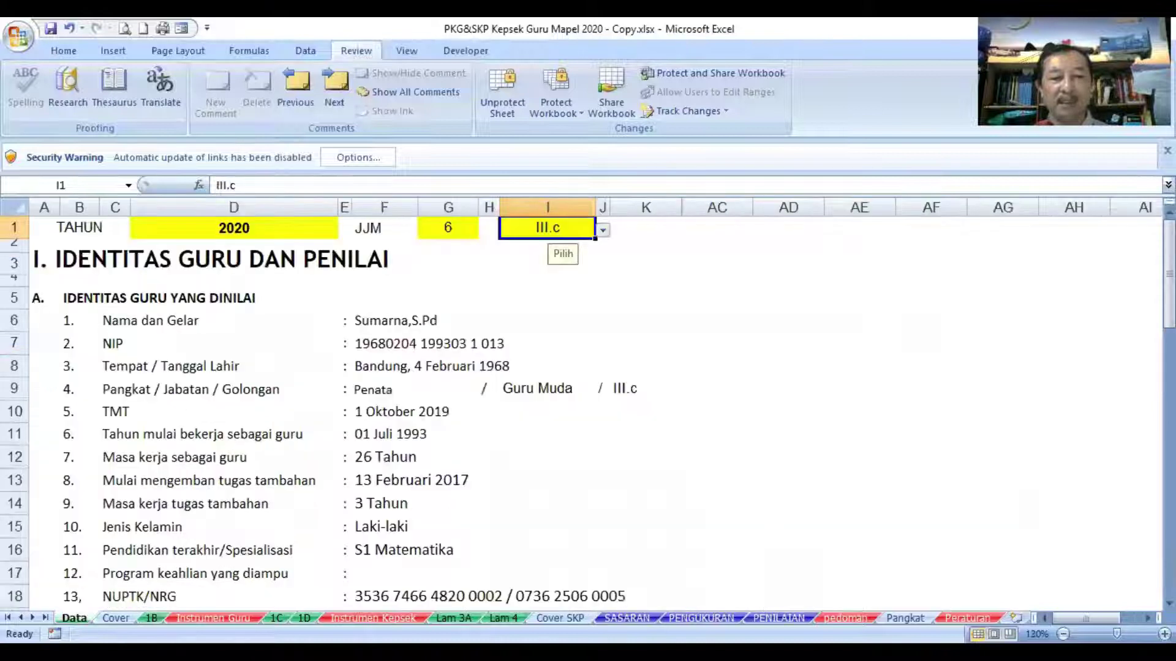
left_click(116, 618)
left_click(152, 618)
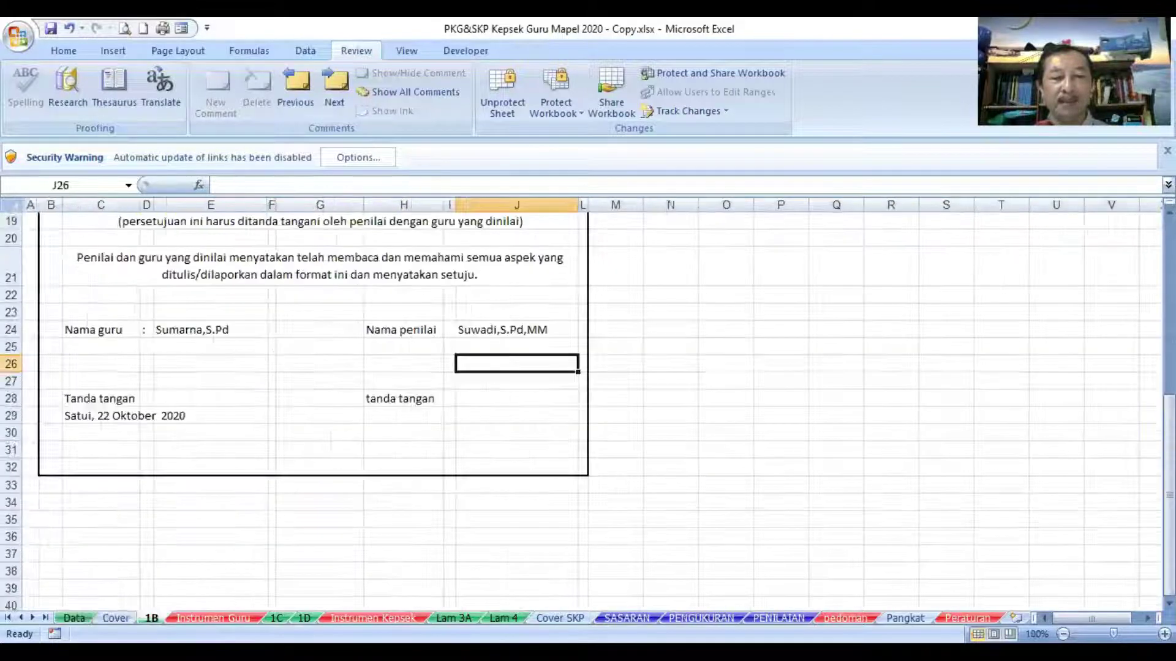
left_click(276, 618)
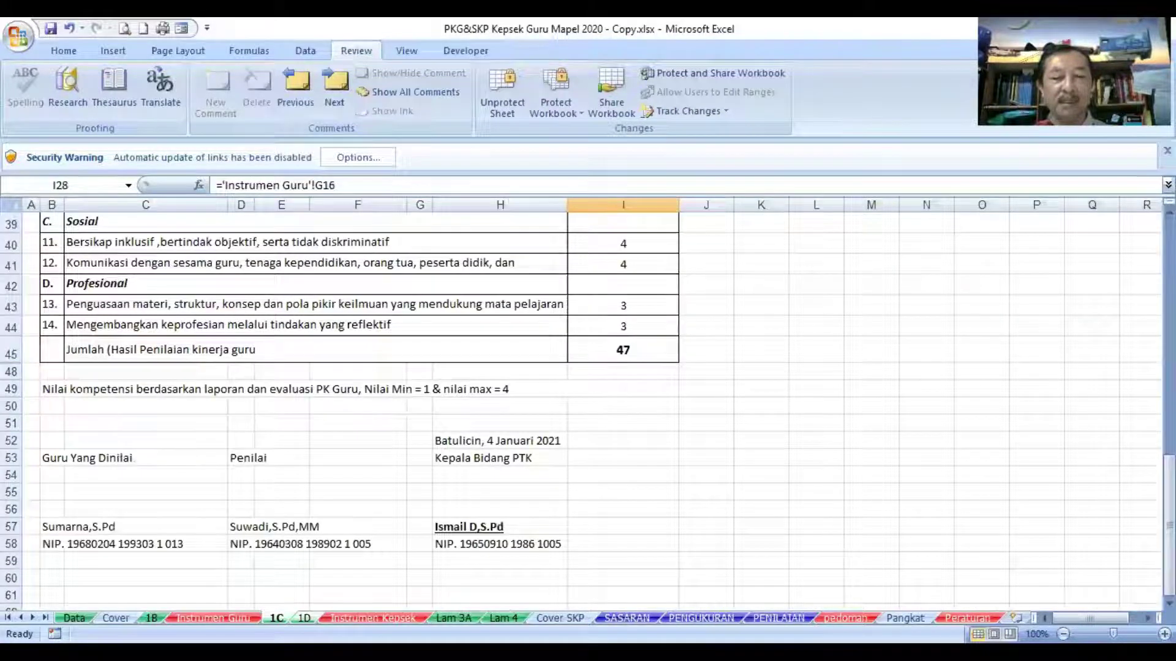
key("ctrl+Page_Down")
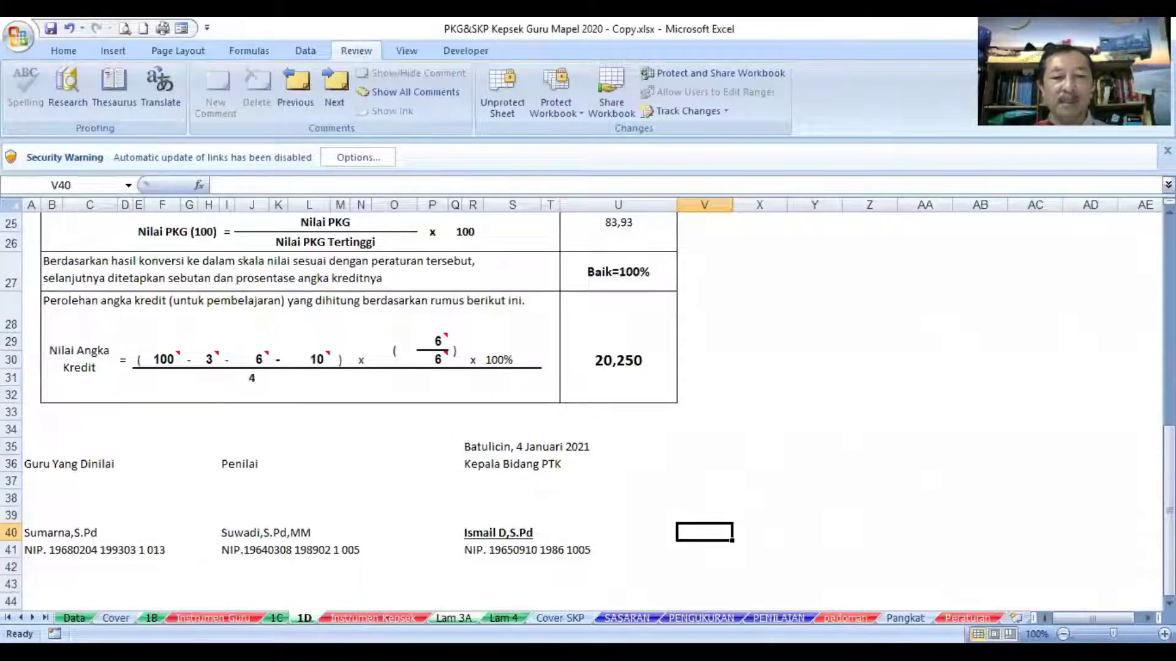
left_click(453, 618)
left_click(499, 618)
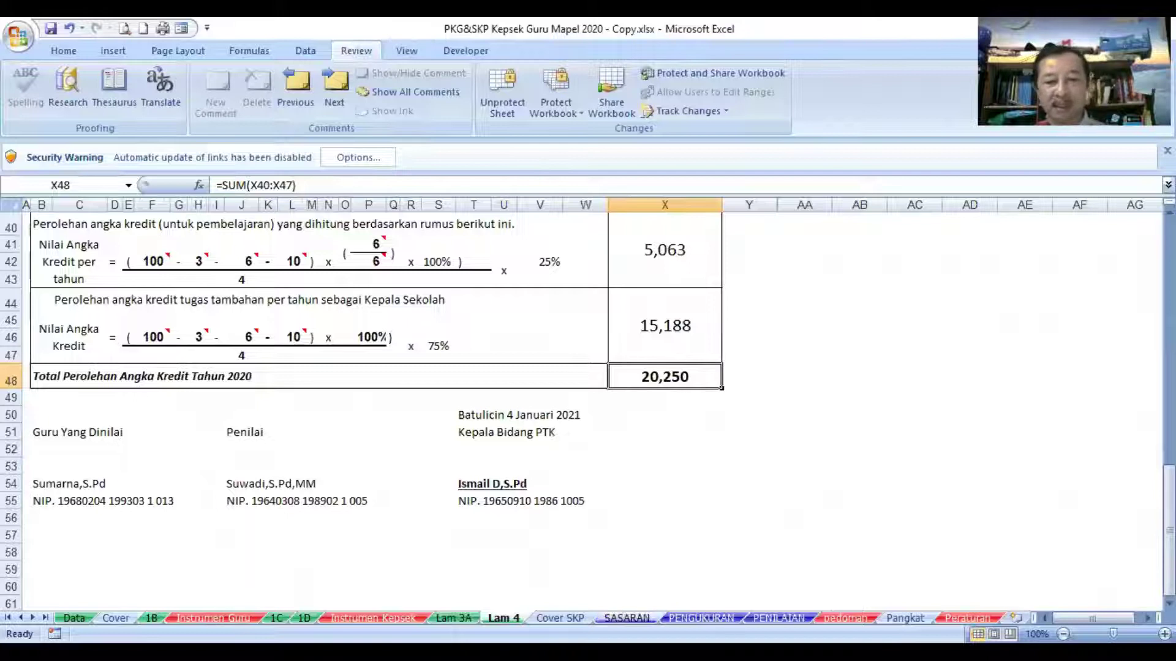
Review the SKP sheets PENGUKURAN and PENILAIAN, then examine the job activities, credit points and targets on SASARAN
left_click(627, 618)
left_click(701, 617)
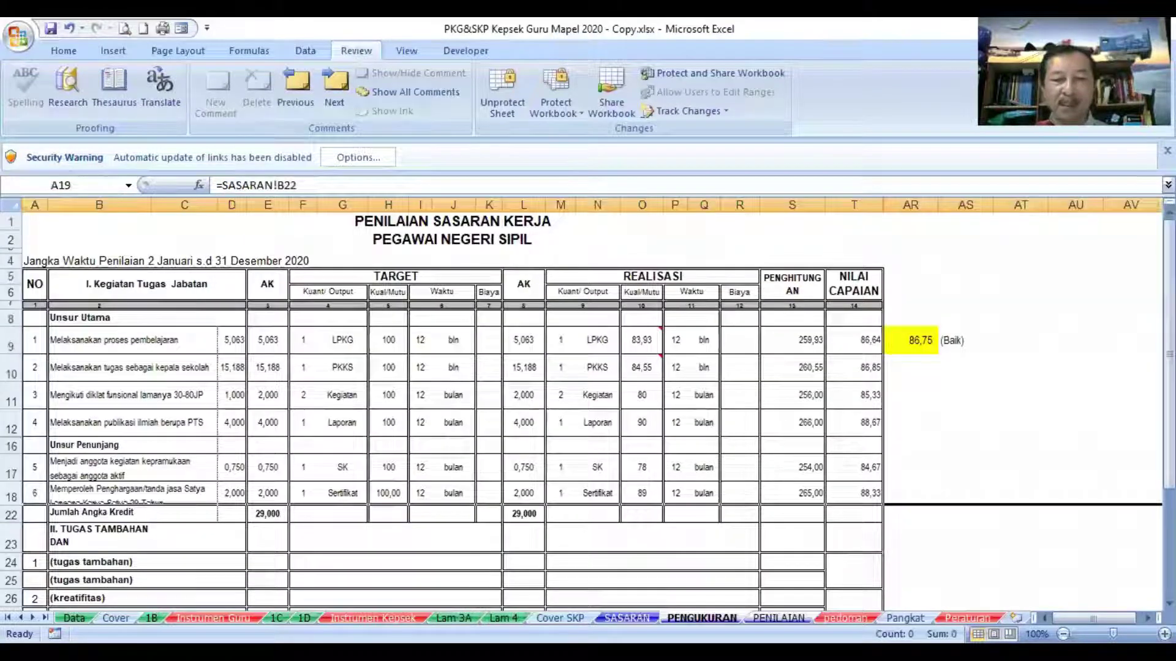
left_click(779, 618)
scroll(560, 558, "up", 13)
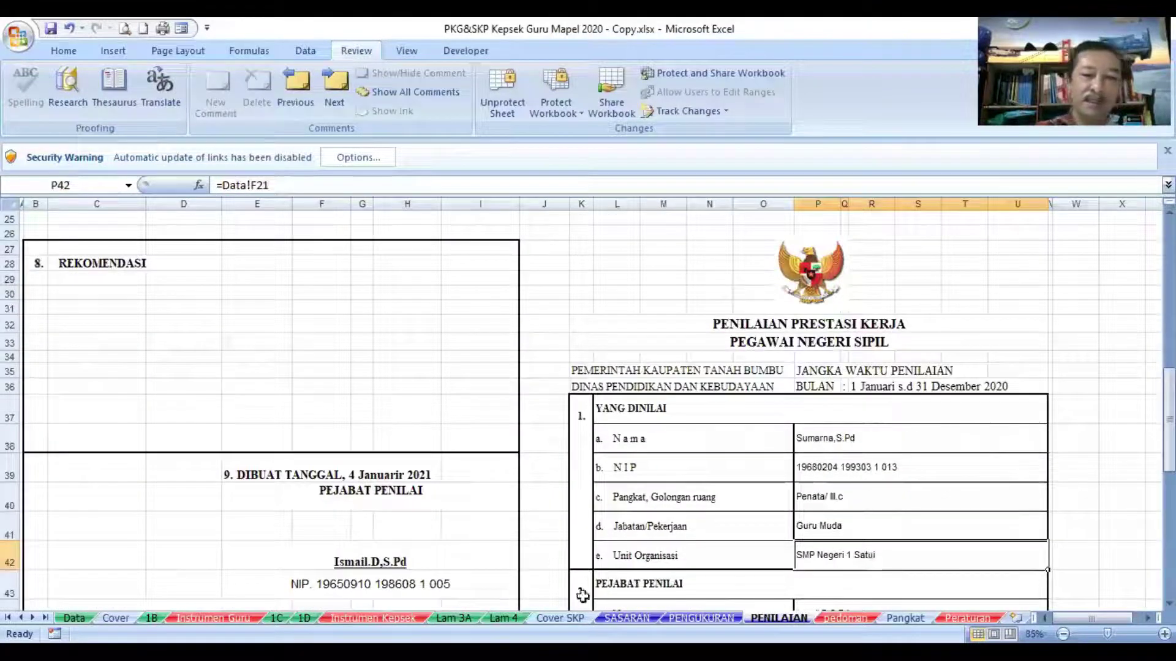
left_click(627, 618)
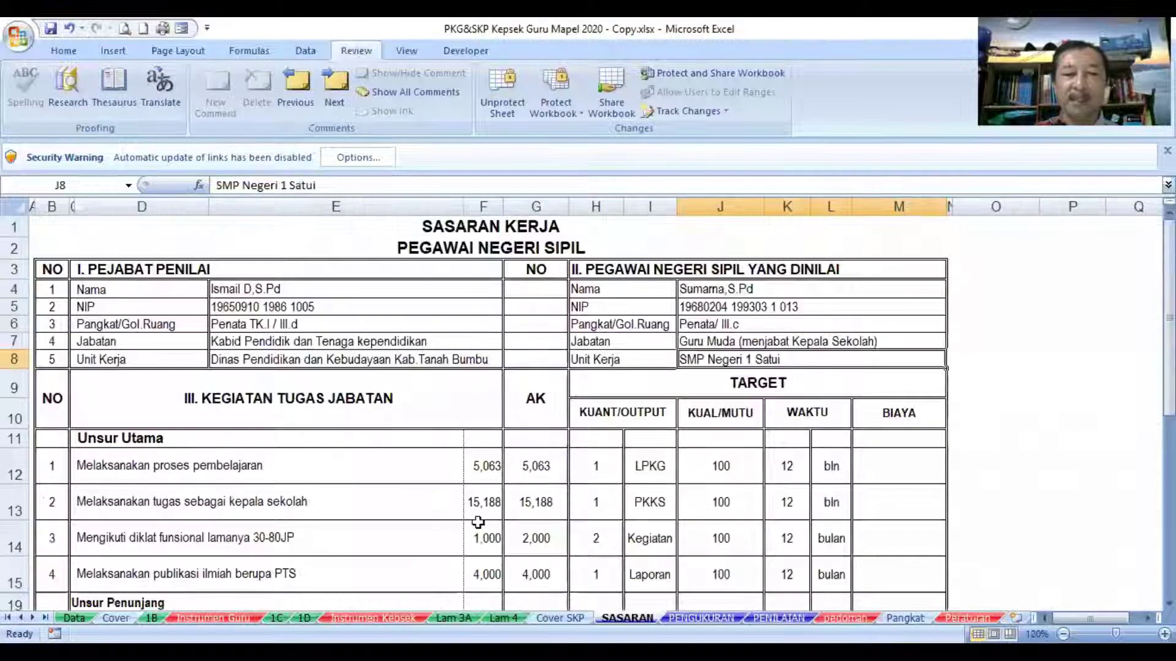
scroll(477, 522, "down", 3)
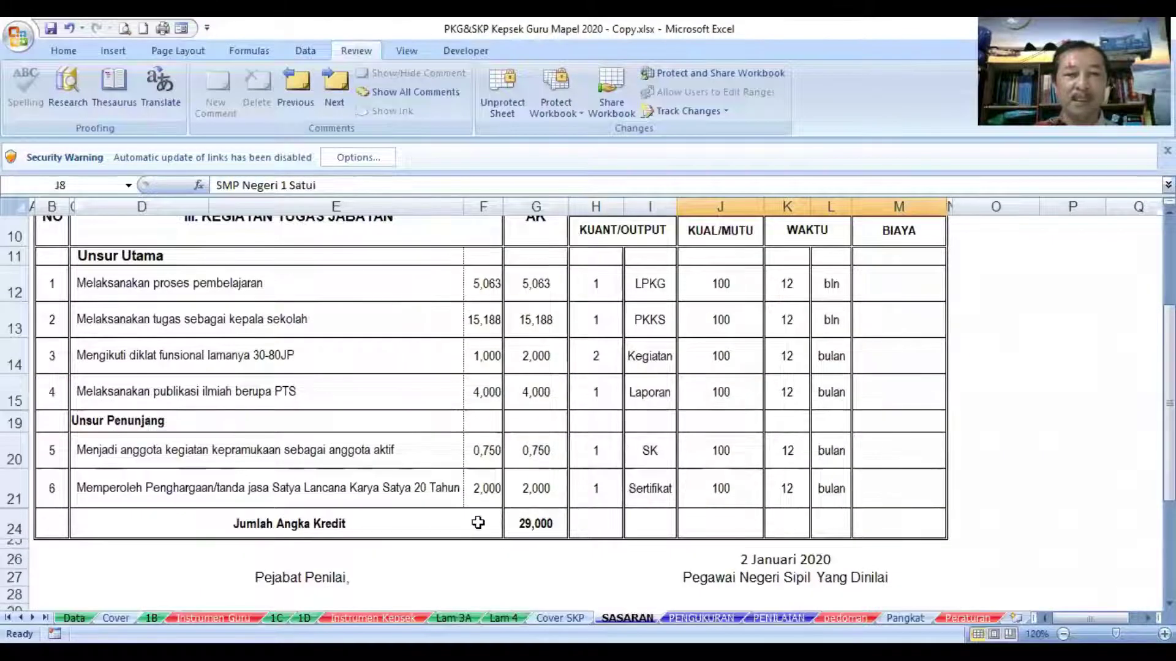